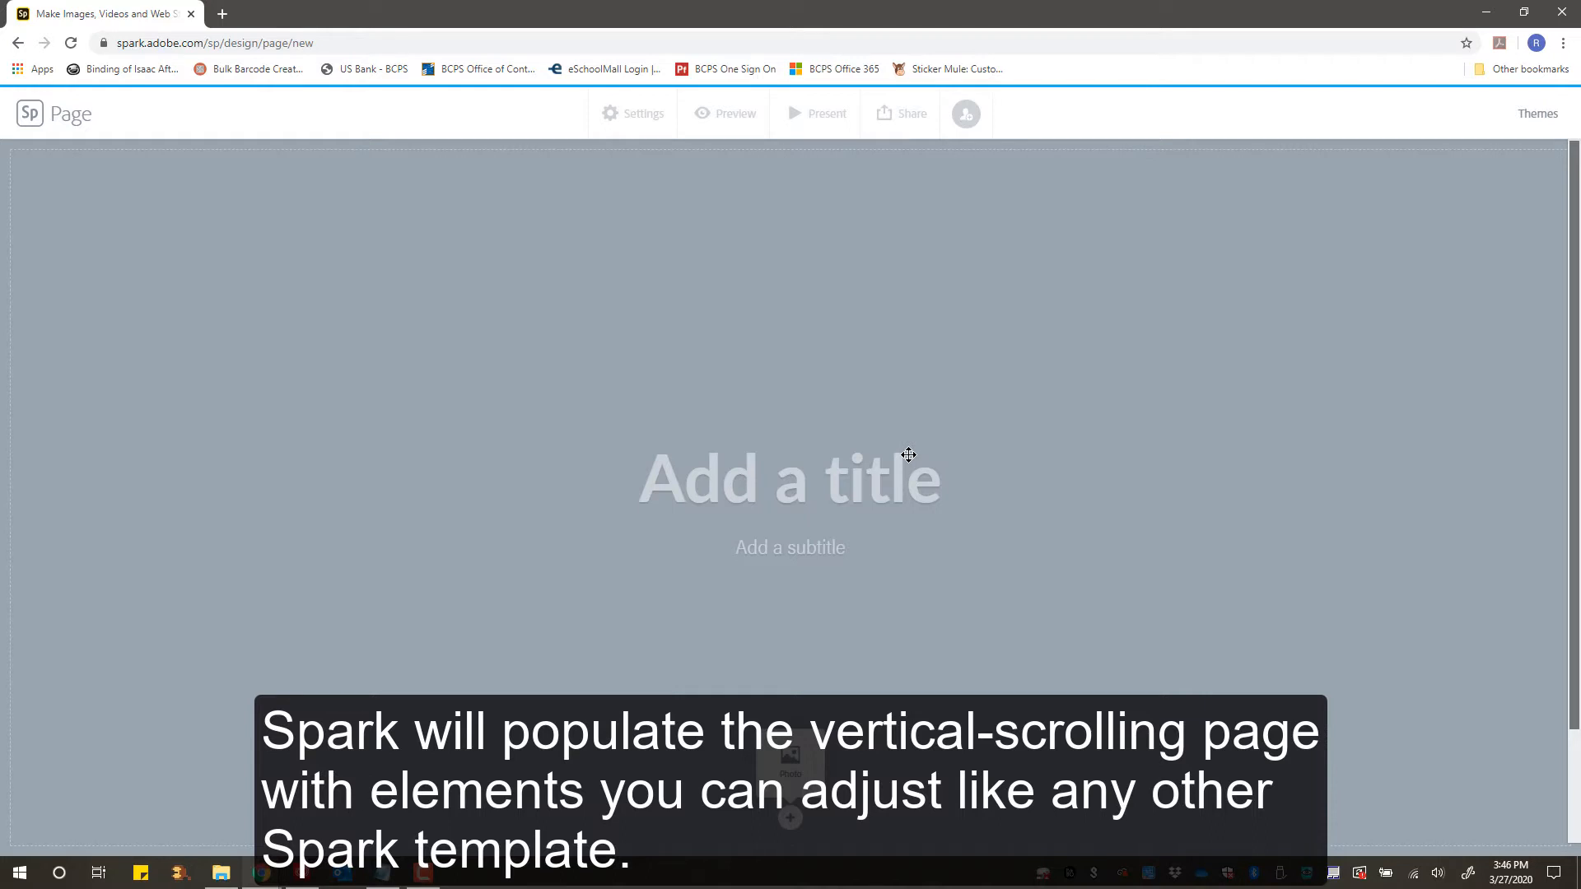
- Enter the page title "Daffodil [Narcissus]"
{"action": "left_click", "coordinate": [848, 475]}
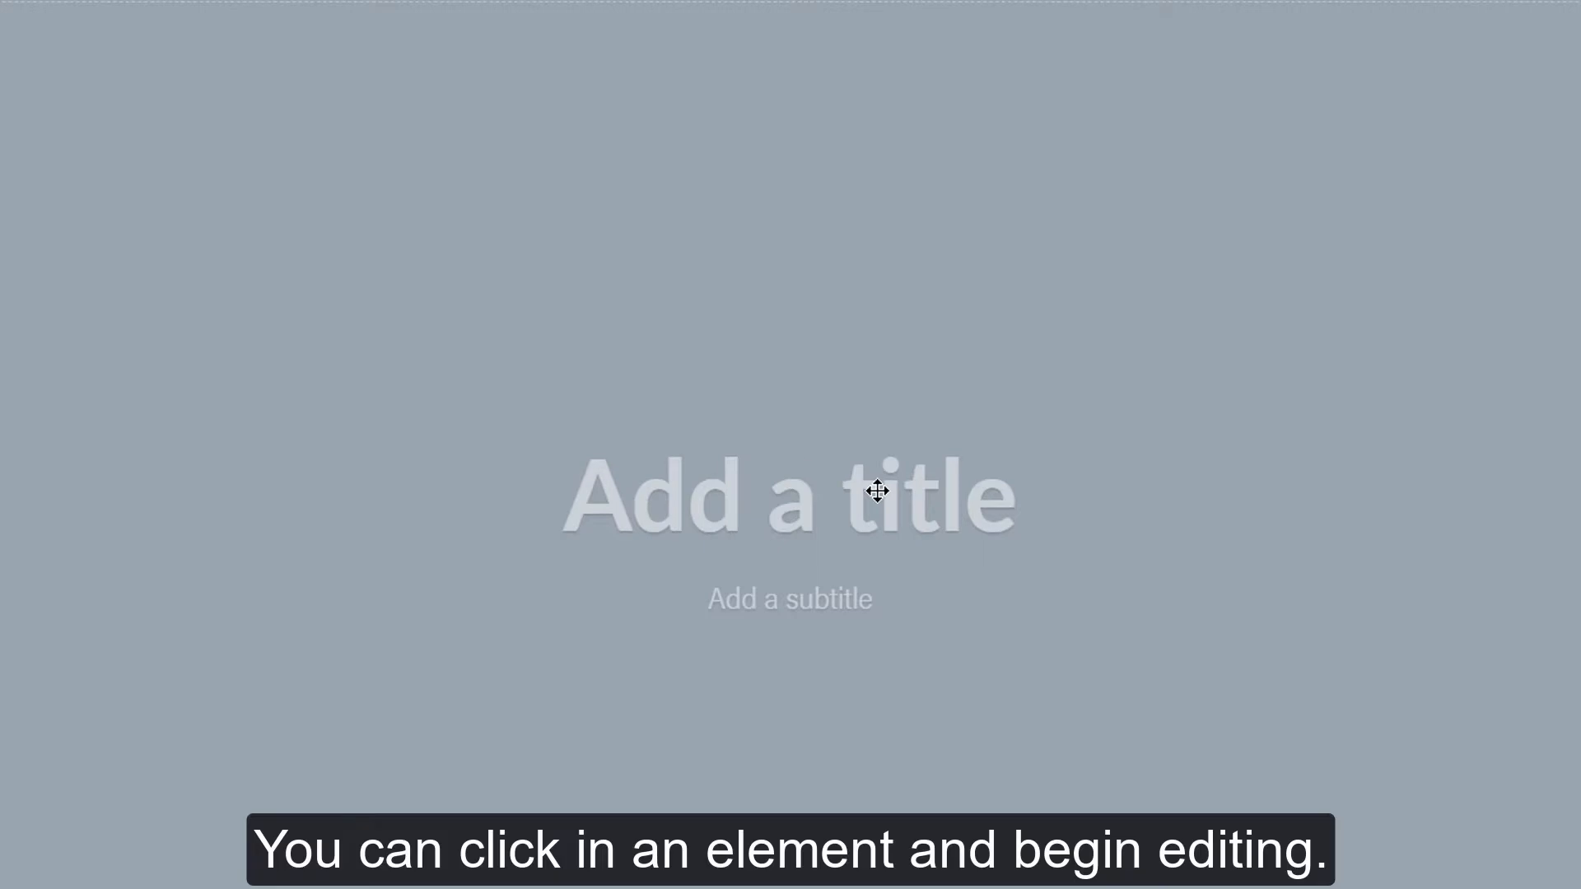
{"action": "type", "text": "Daffodil"}
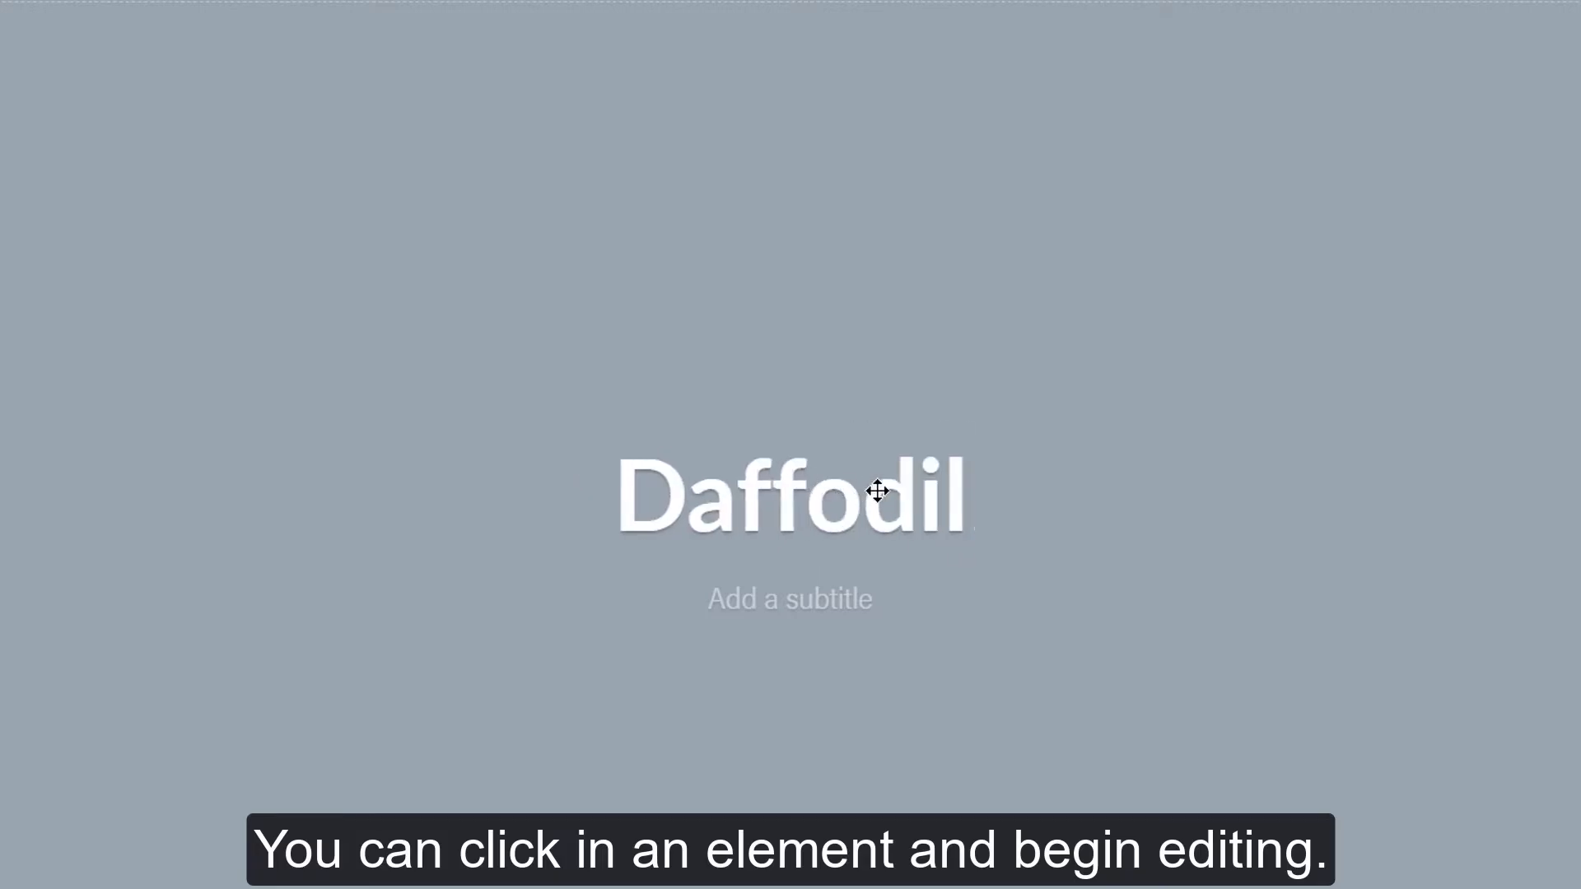
{"action": "type", "text": " [Nar"}
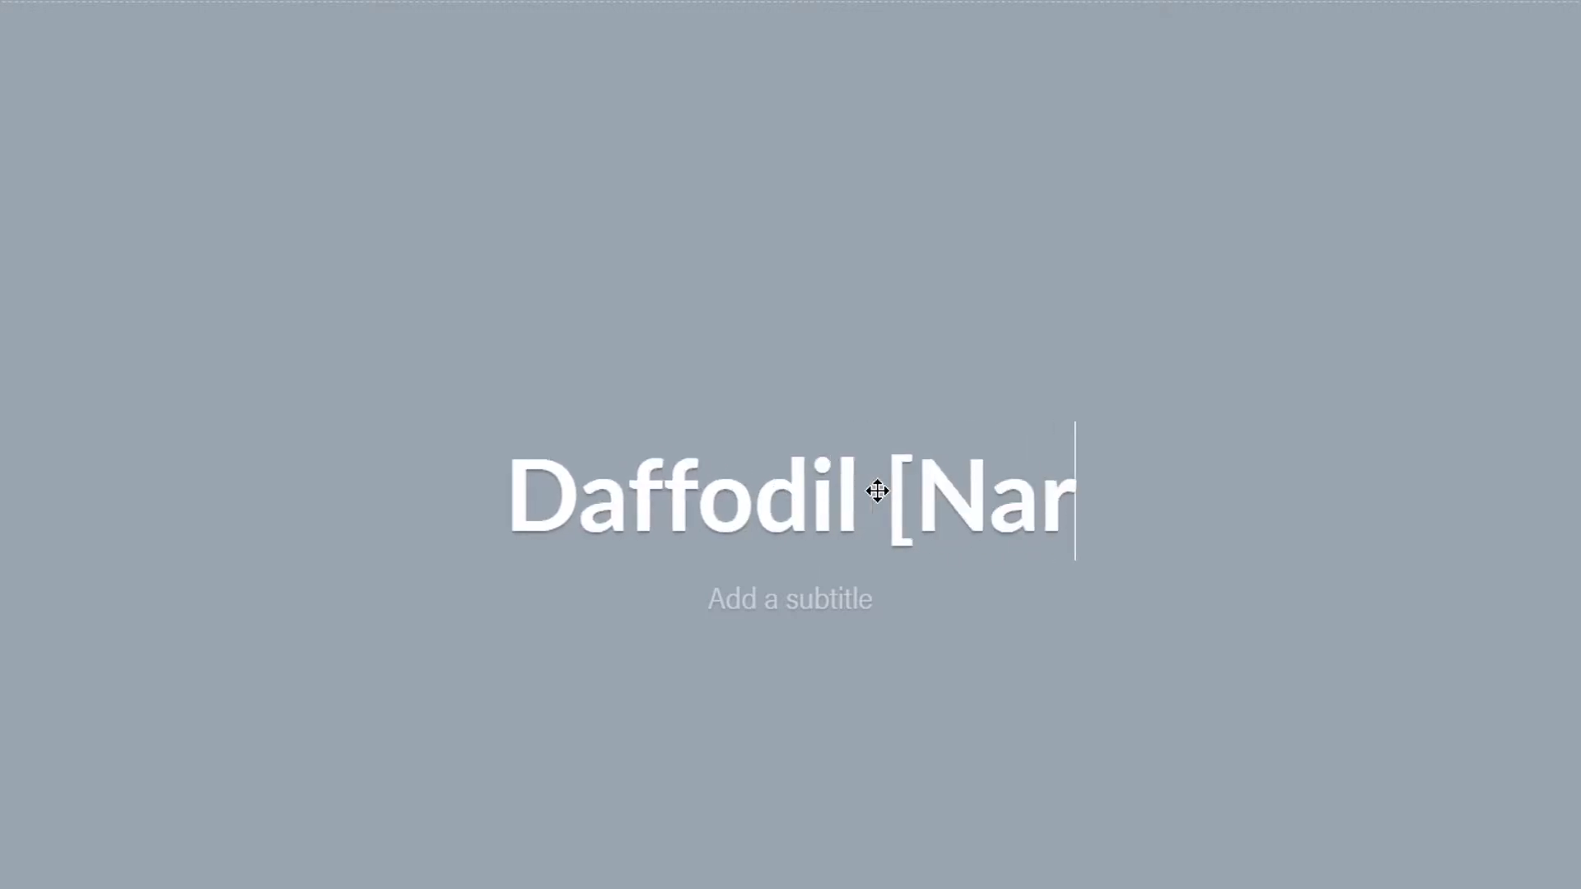
{"action": "type", "text": "cissus]"}
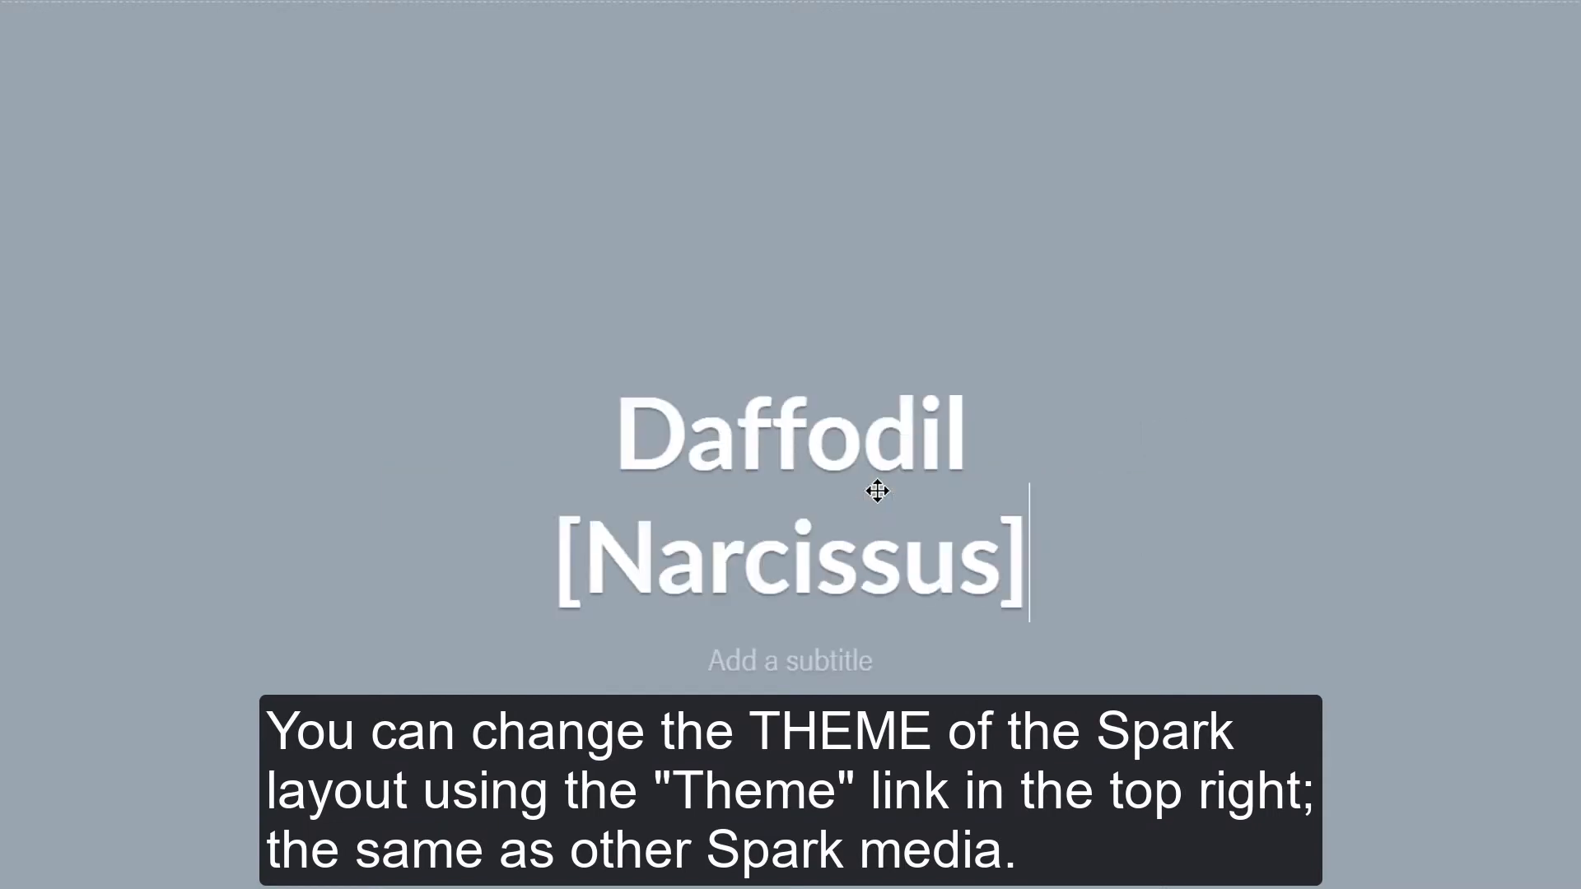
- Enter the subtitle "Welcome to Spring" beneath the title
{"action": "left_click", "coordinate": [818, 660]}
{"action": "type", "text": "Welcome to Sp"}
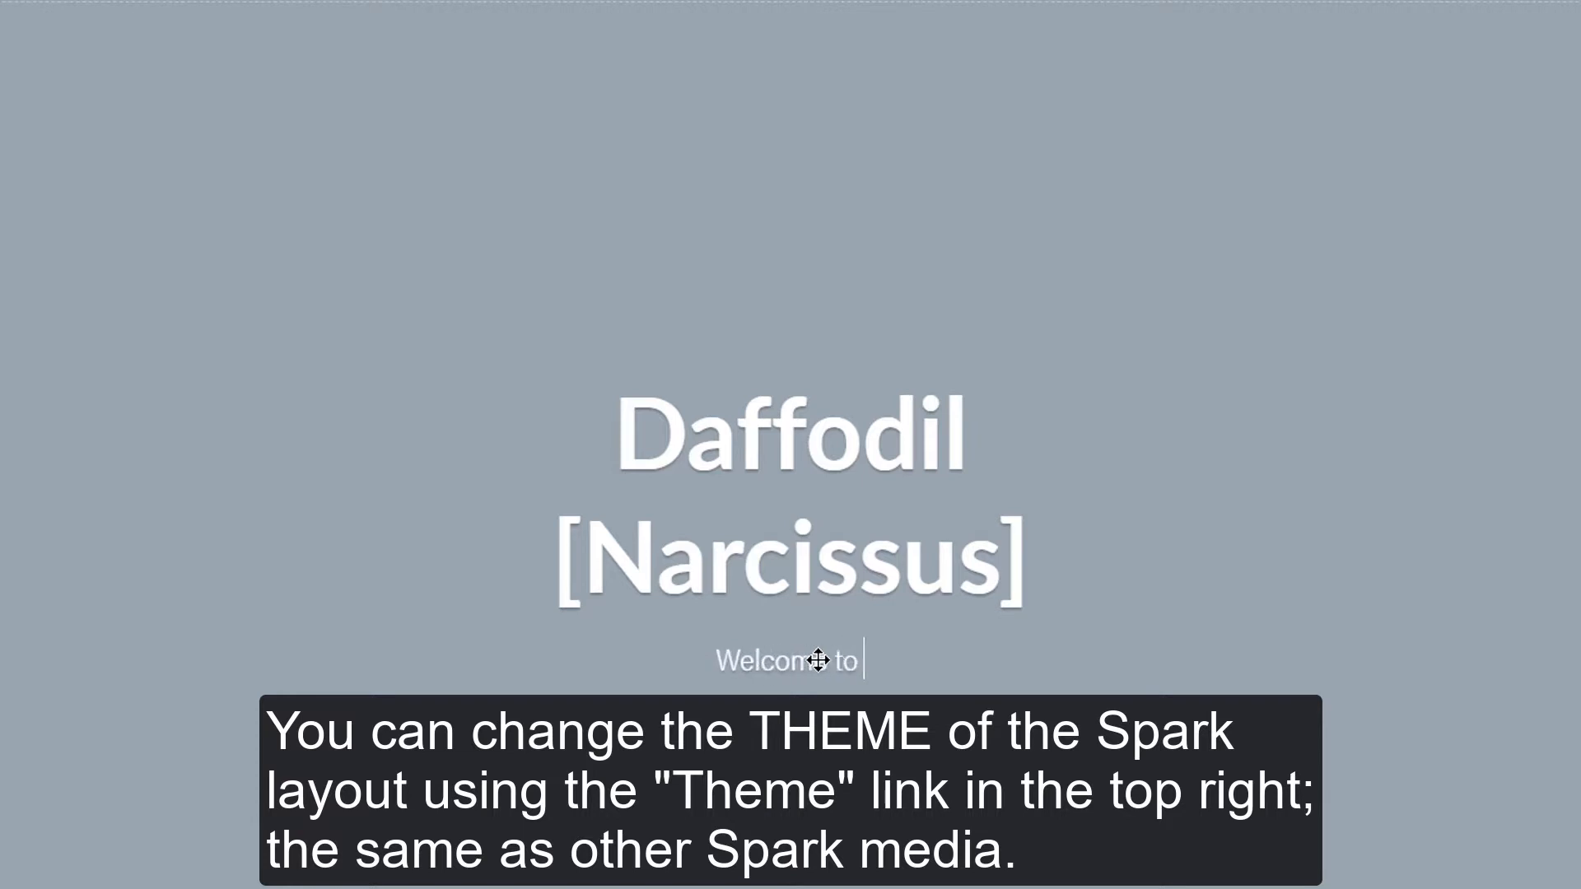
{"action": "type", "text": "ring"}
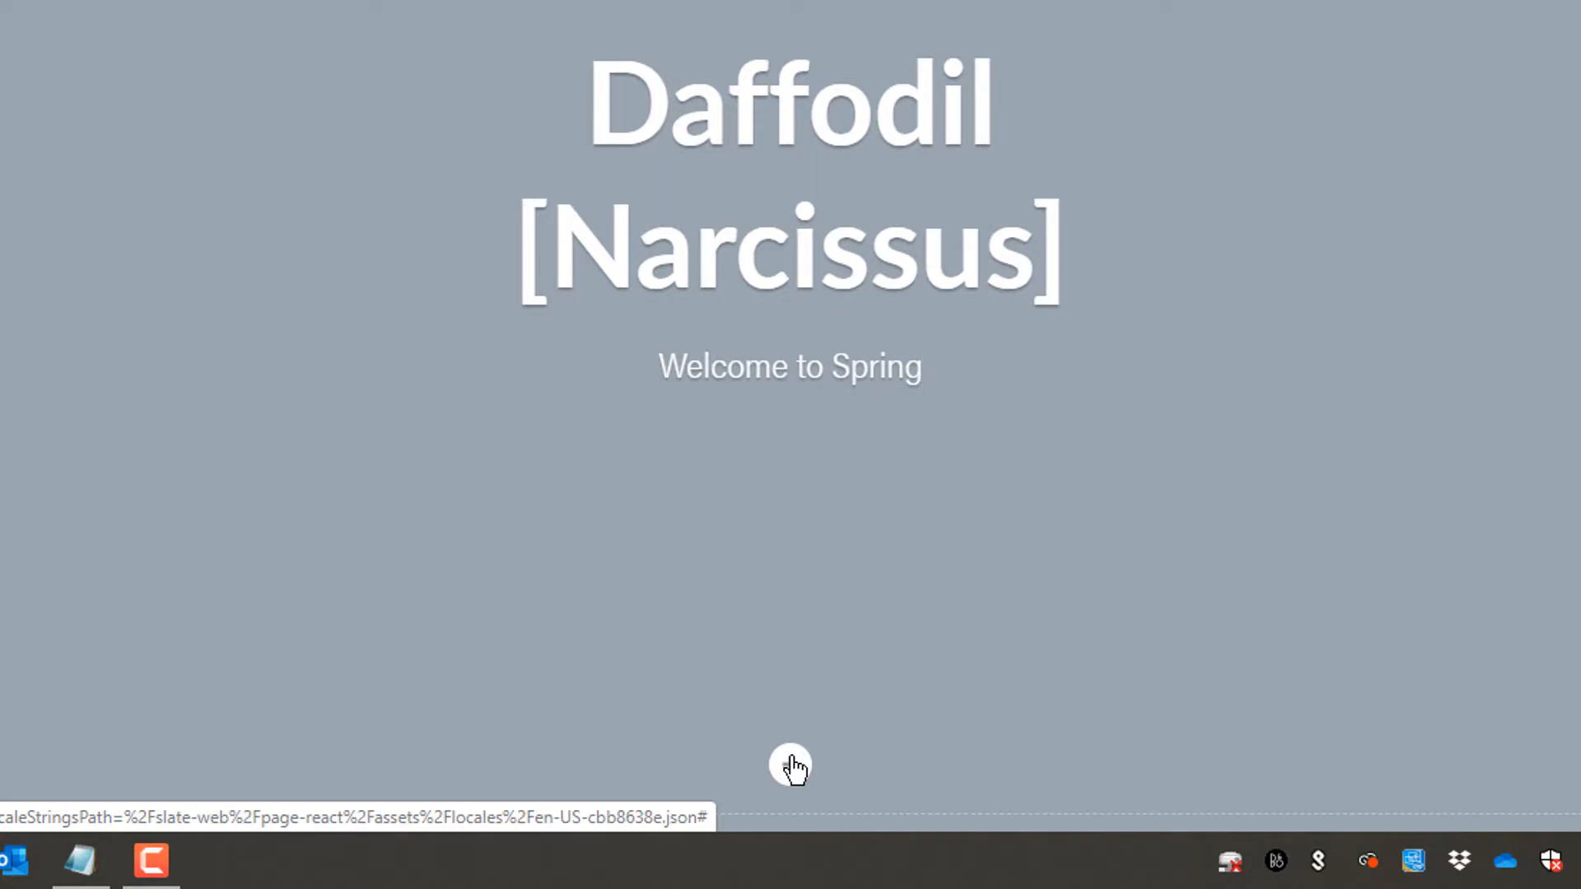
- Open the free photo search for the cover background and search for "daffodil"
{"action": "left_click", "coordinate": [793, 766]}
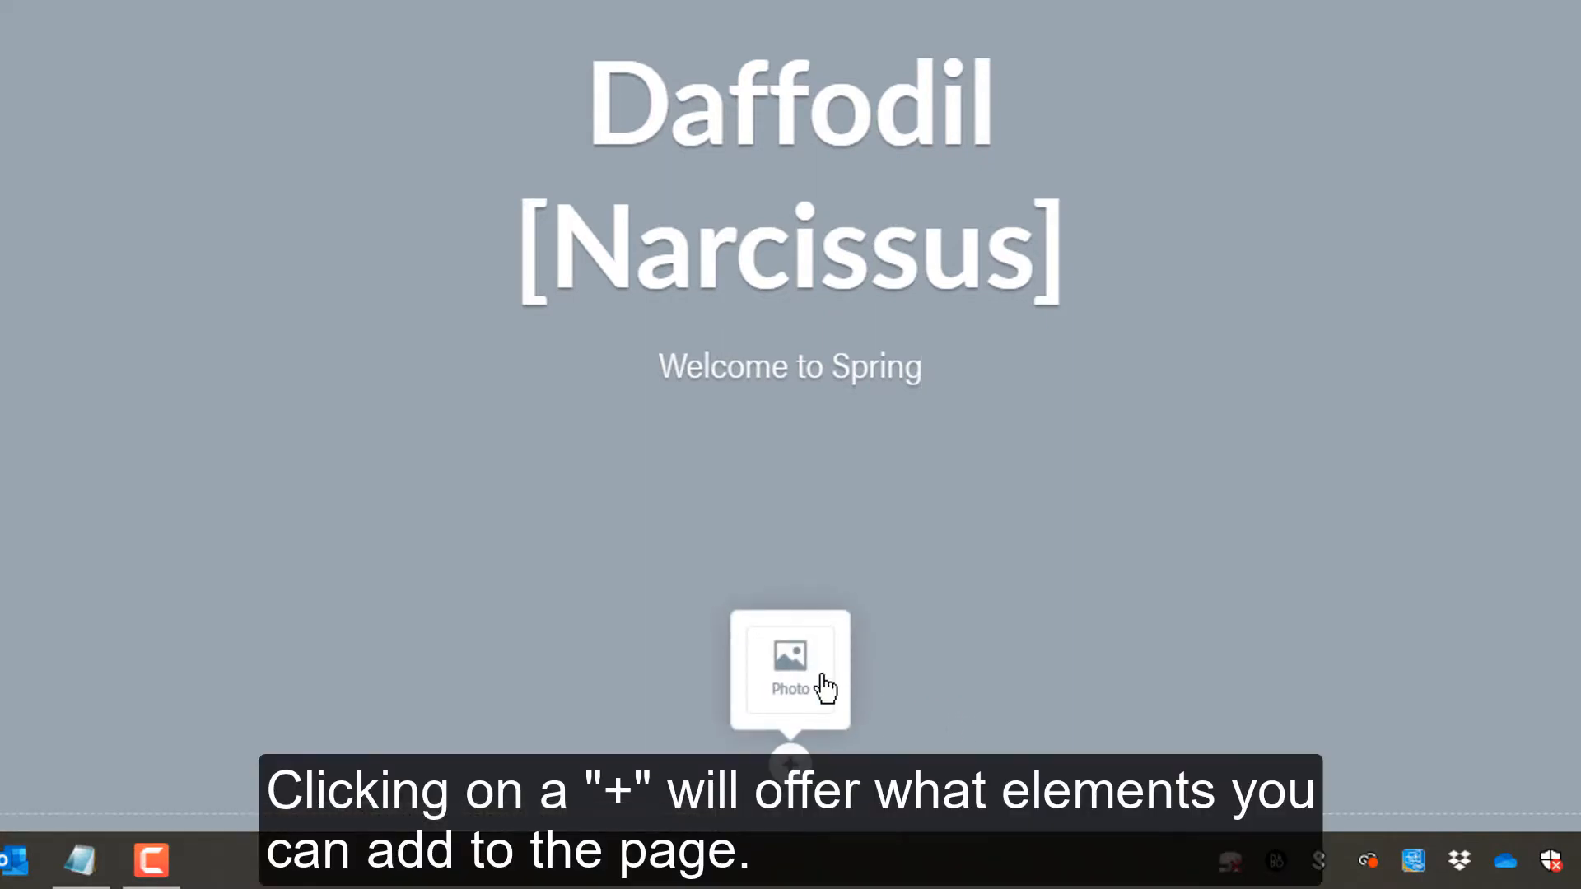
{"action": "left_click", "coordinate": [811, 687]}
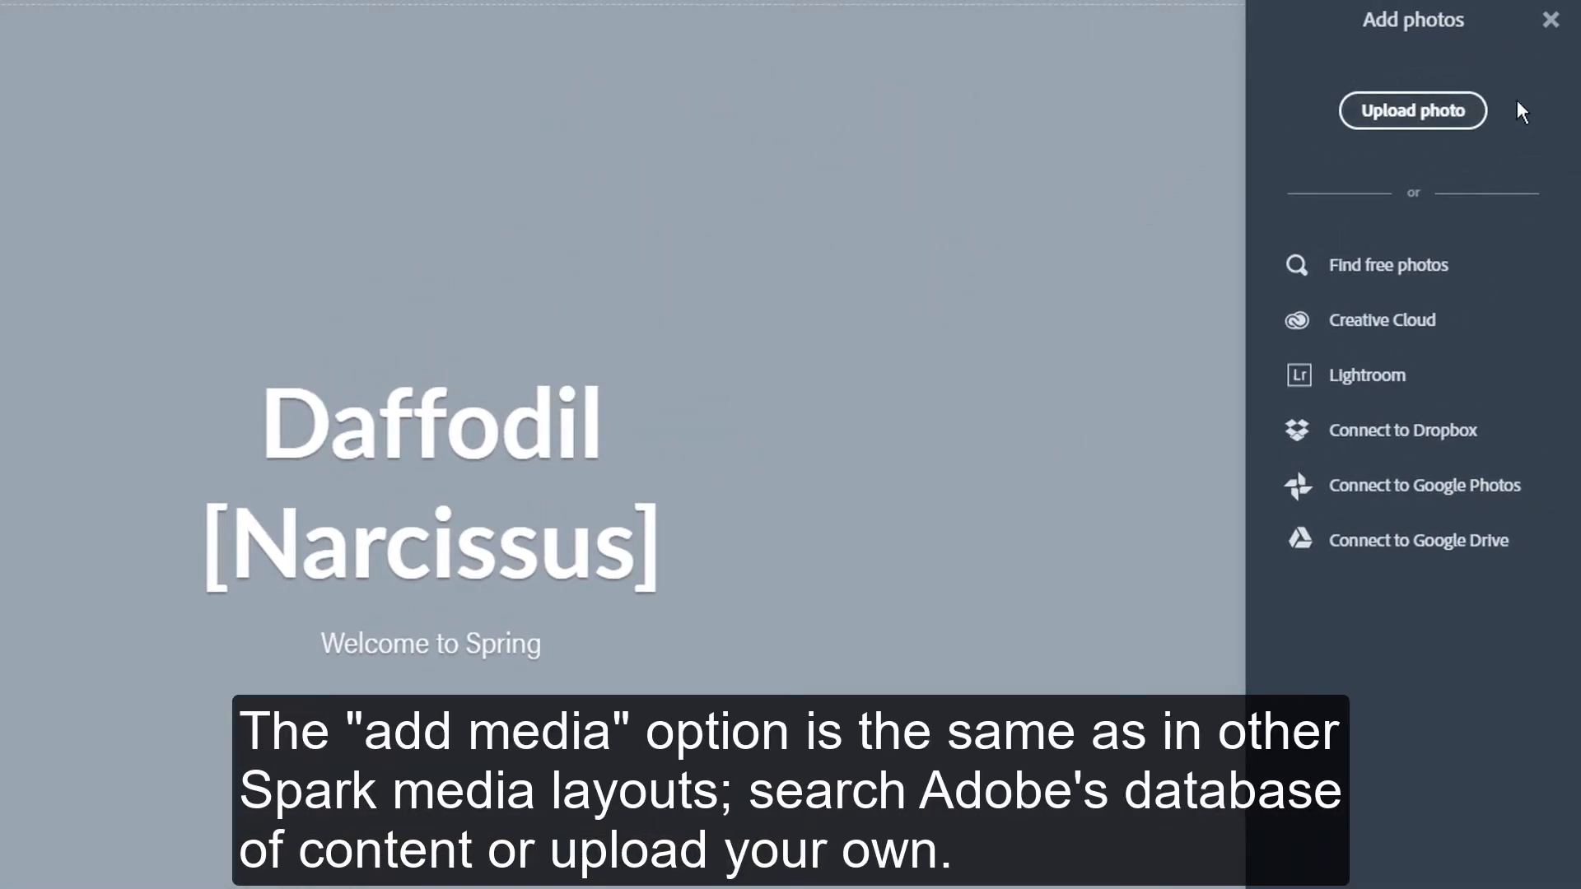
{"action": "left_click", "coordinate": [1413, 271]}
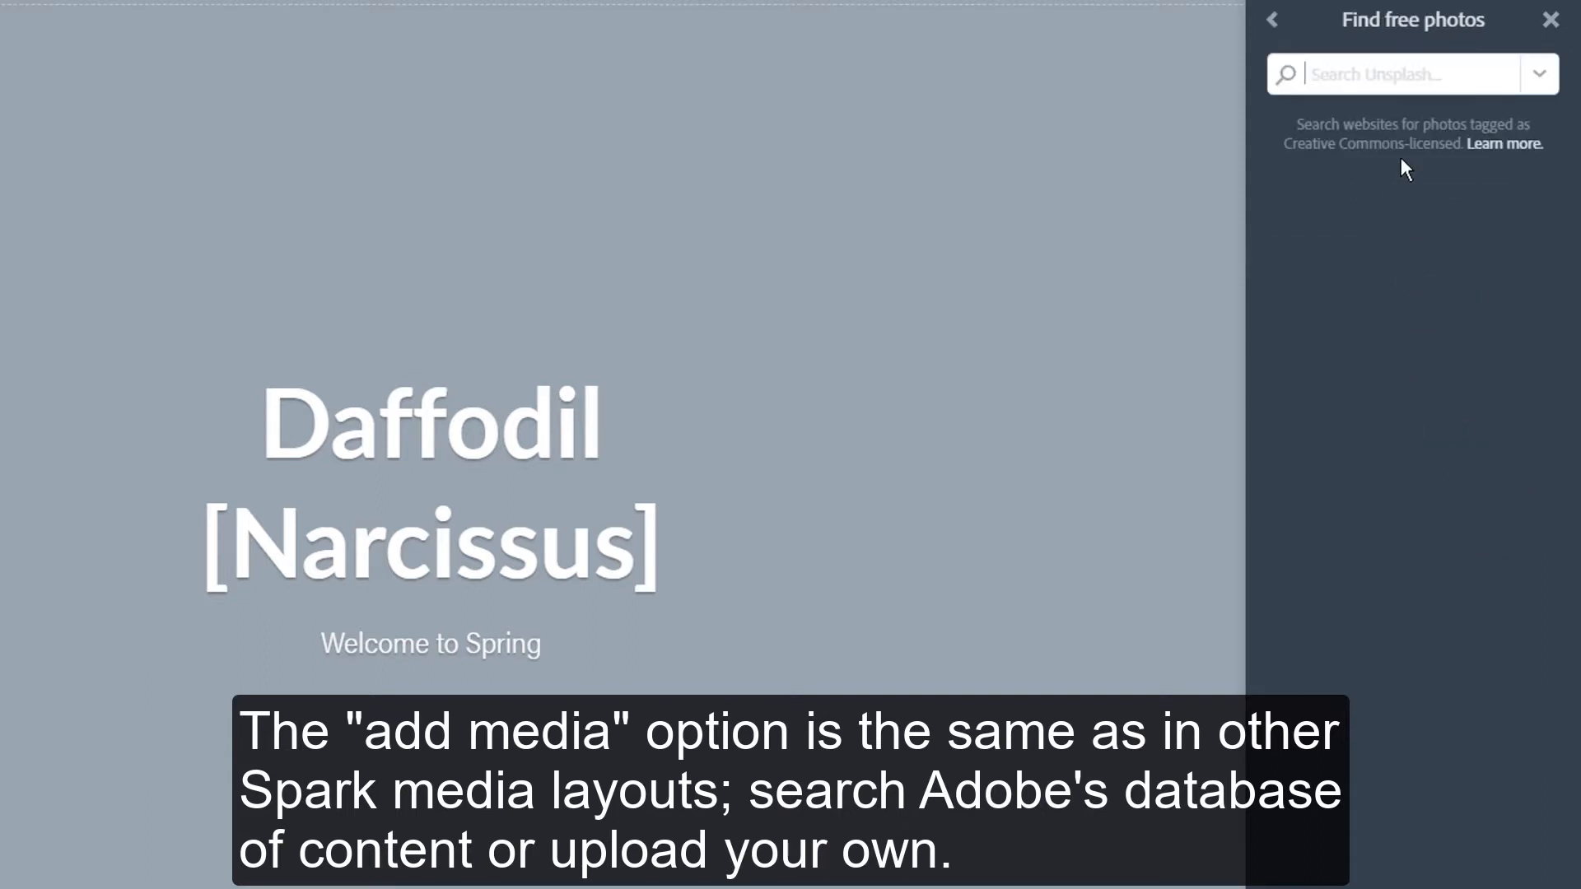
{"action": "type", "text": "daffodil"}
{"action": "key", "text": "Return"}
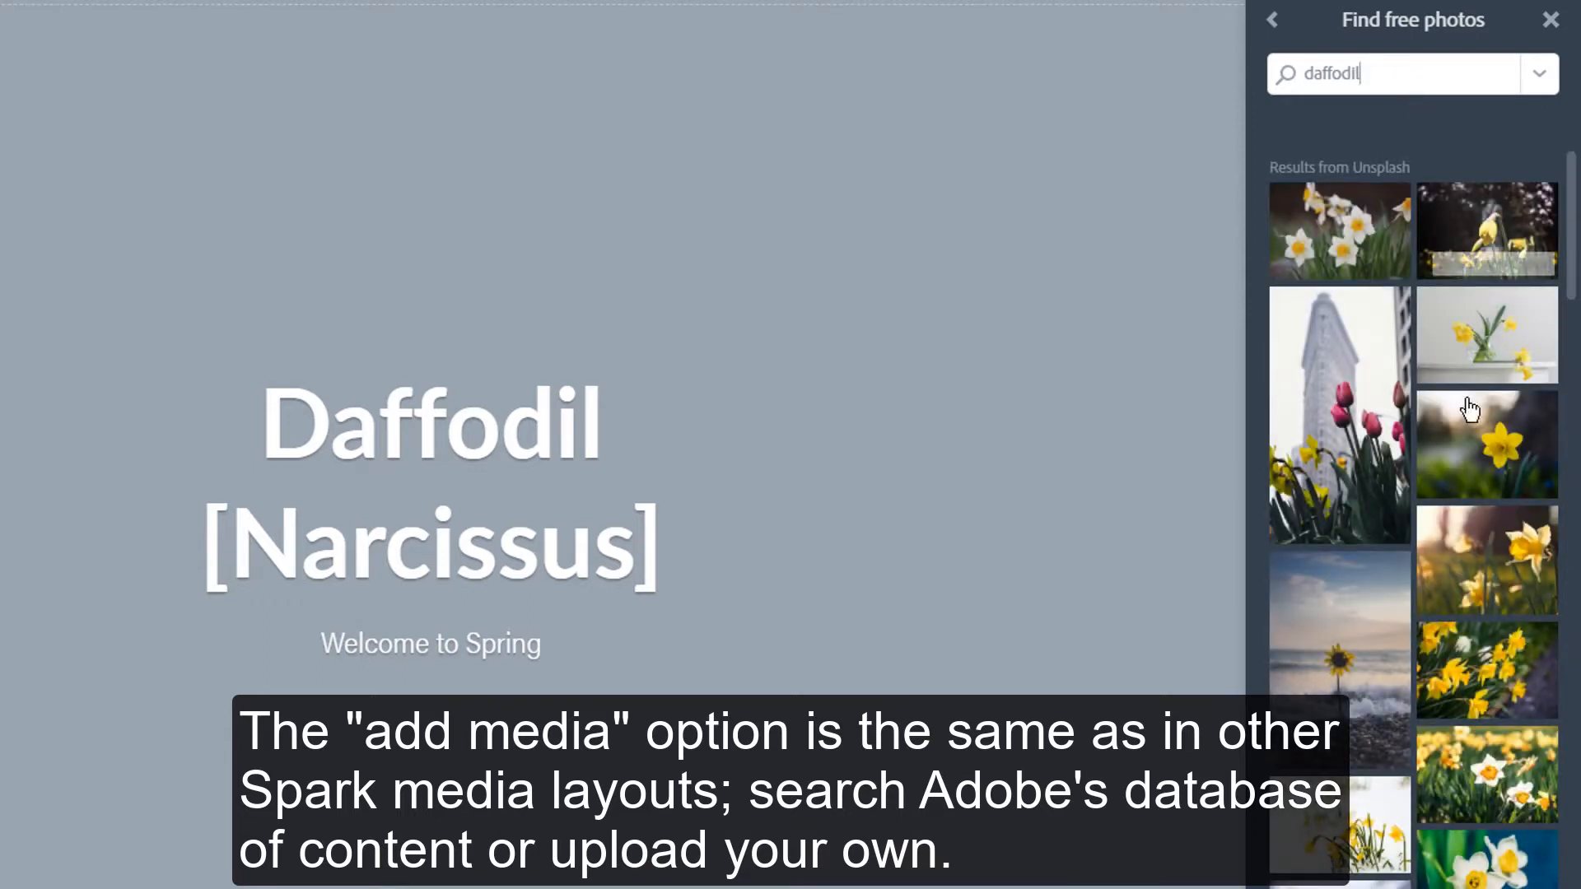
- Set the photo of a single white daffodil in green grass as the cover background
{"action": "mouse_move", "coordinate": [1495, 565]}
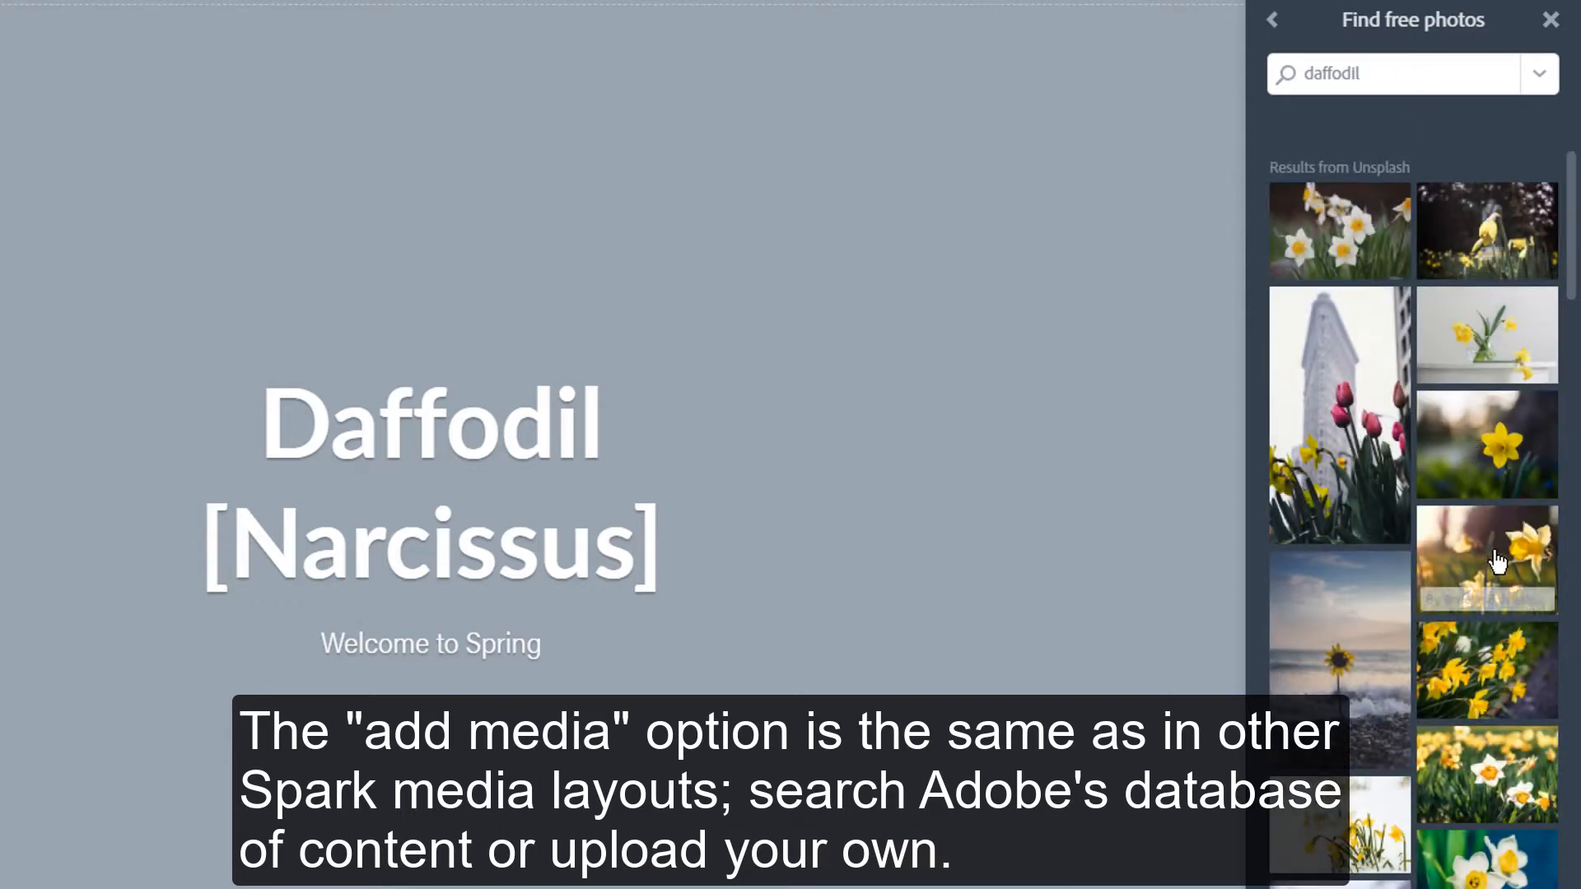
{"action": "scroll", "coordinate": [1497, 562], "scroll_direction": "down", "scroll_amount": 2}
{"action": "scroll", "coordinate": [1496, 562], "scroll_direction": "down", "scroll_amount": 2}
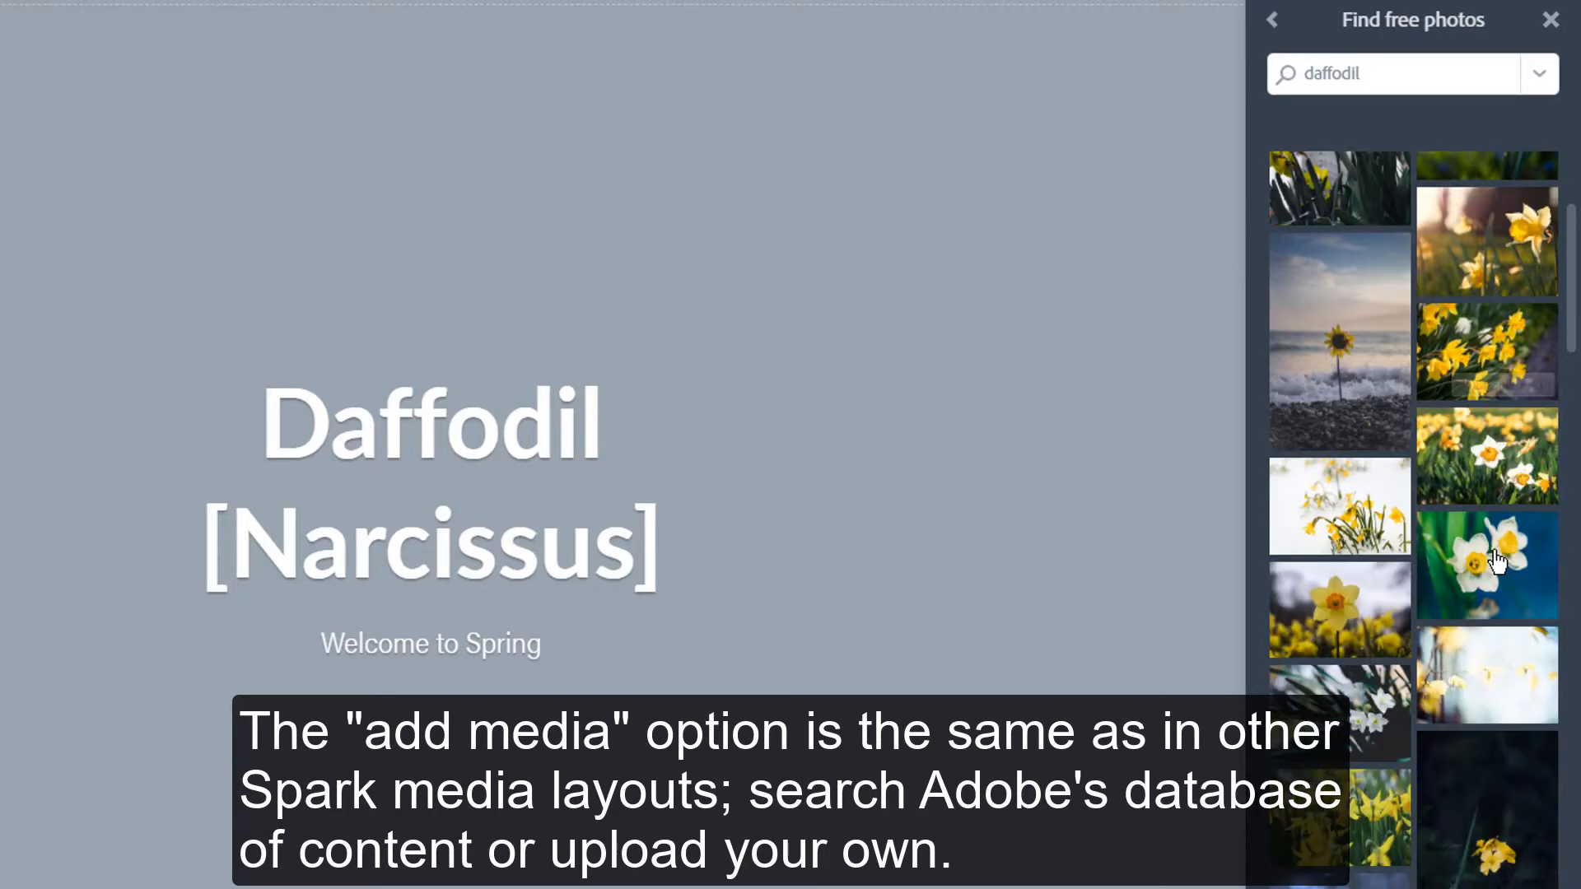
{"action": "scroll", "coordinate": [1497, 563], "scroll_direction": "down", "scroll_amount": 2}
{"action": "scroll", "coordinate": [1496, 562], "scroll_direction": "down", "scroll_amount": 2}
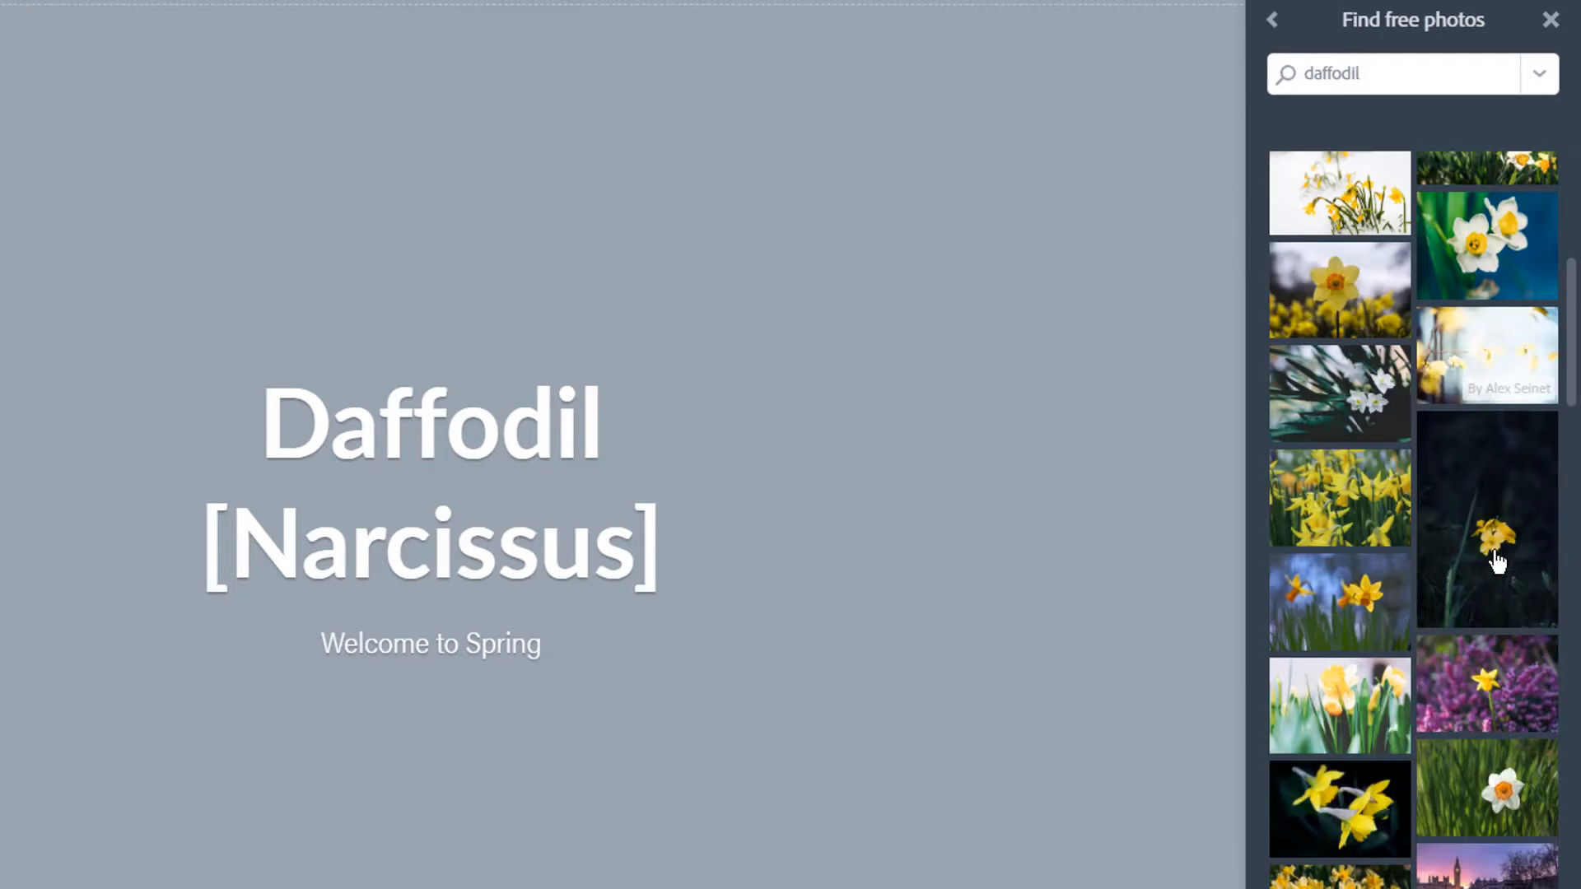
{"action": "scroll", "coordinate": [1497, 563], "scroll_direction": "down", "scroll_amount": 2}
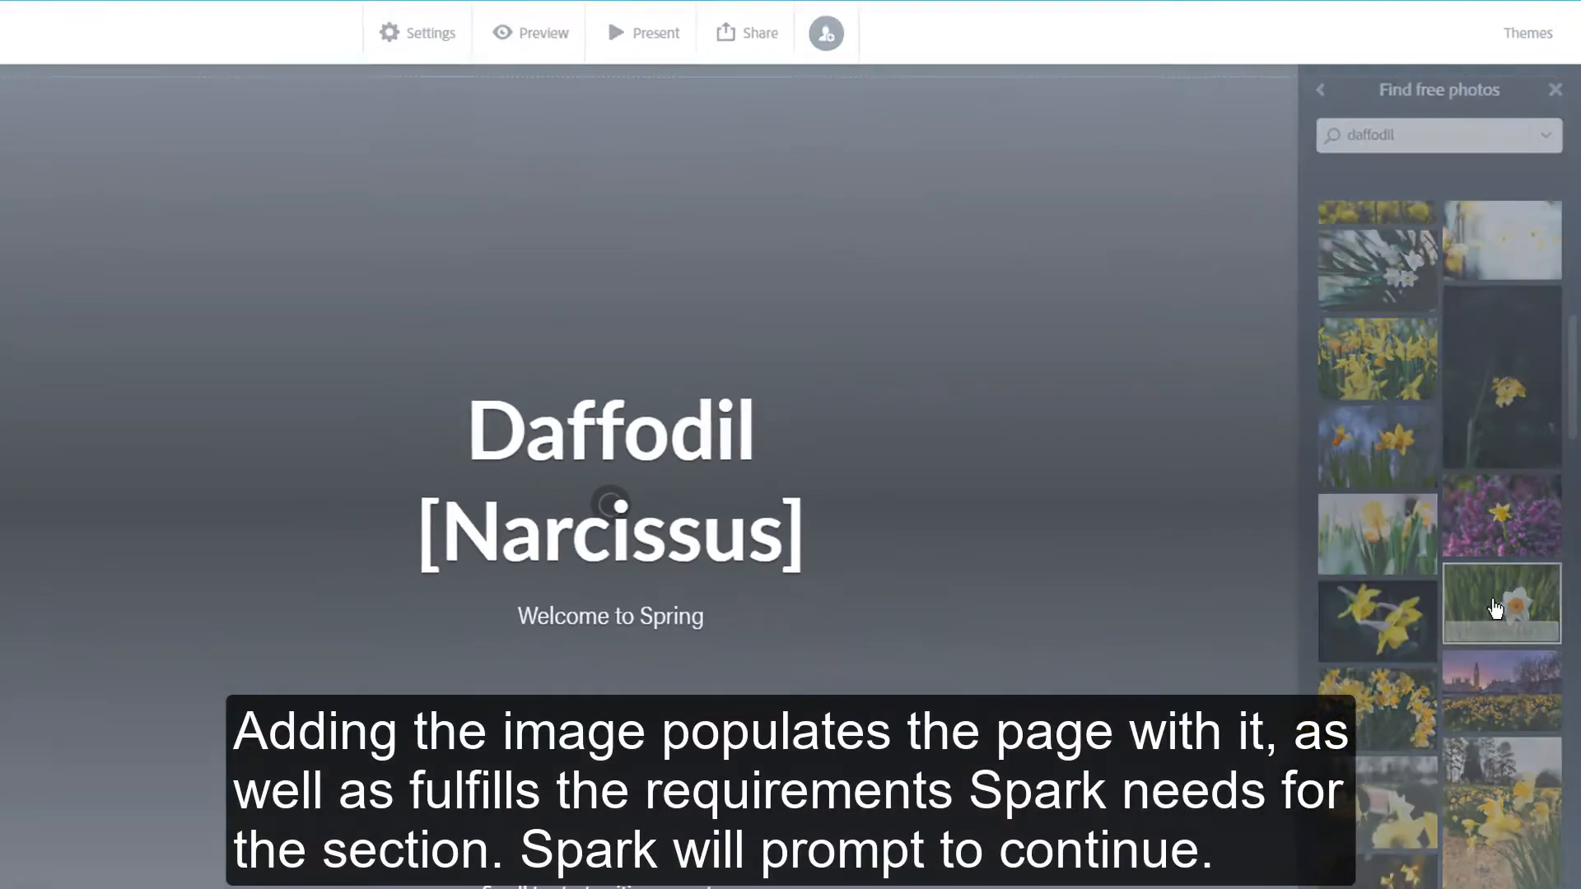
{"action": "left_click", "coordinate": [1479, 634]}
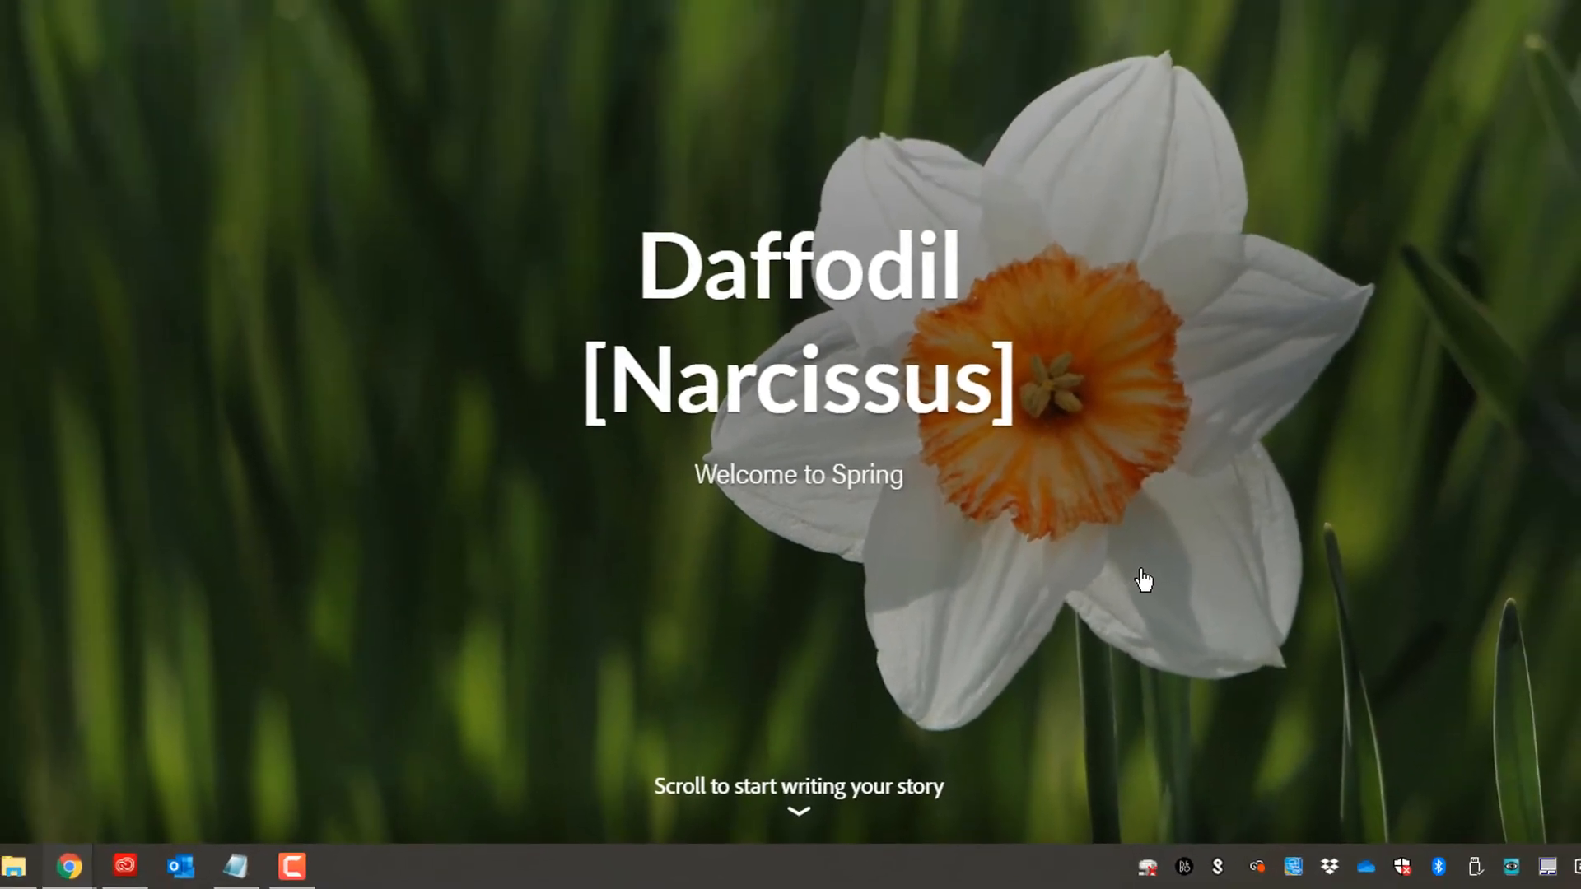
- Add a split layout section below the cover
{"action": "scroll", "coordinate": [1143, 580], "scroll_direction": "down", "scroll_amount": 2}
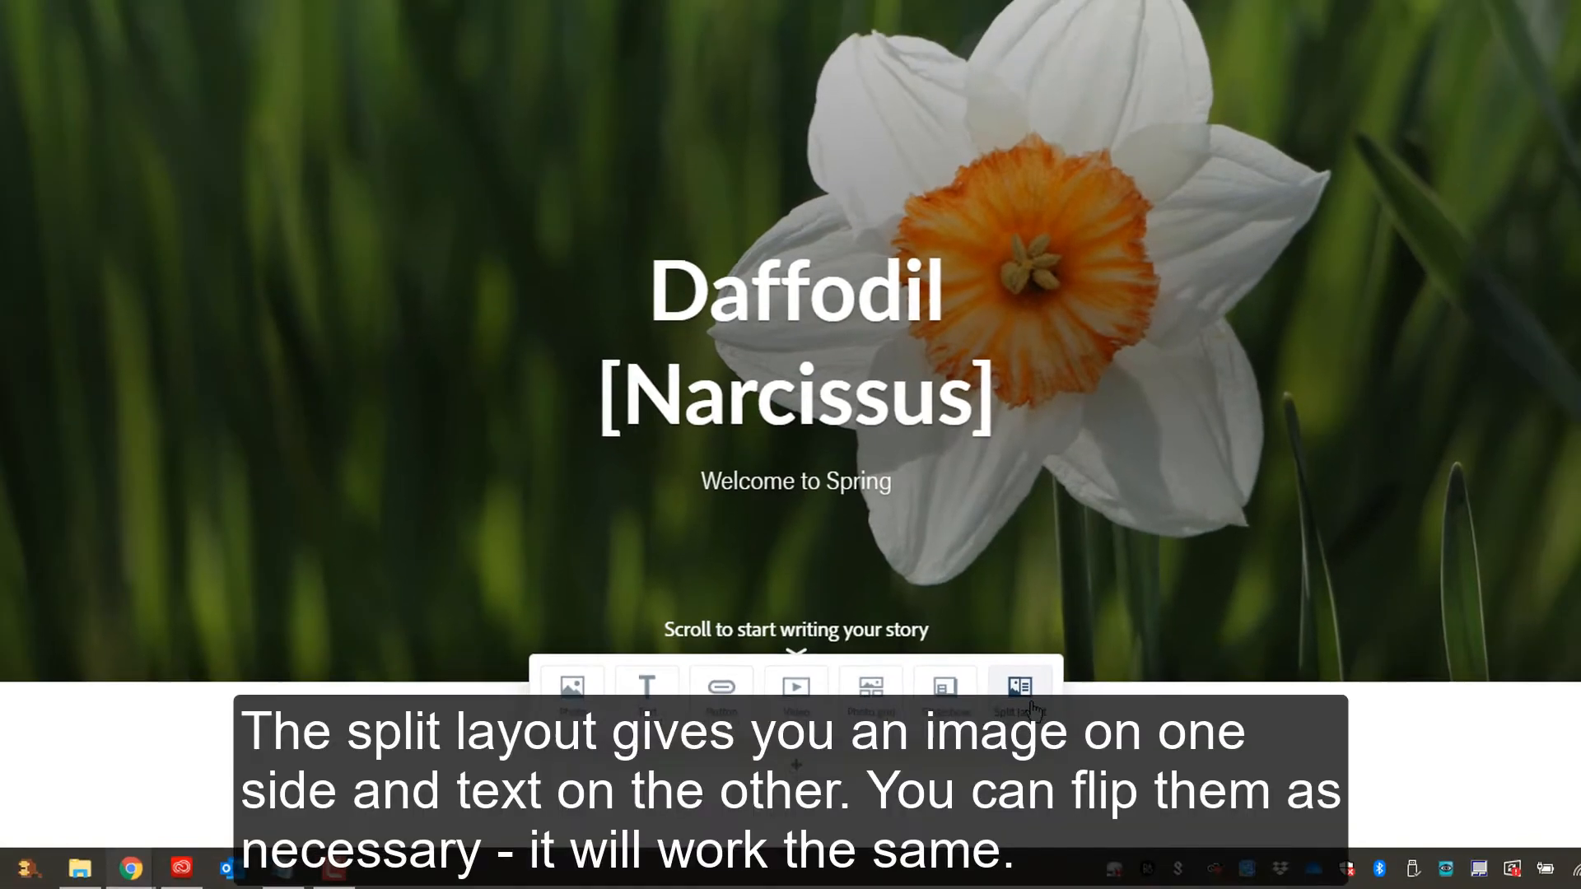
{"action": "left_click", "coordinate": [1060, 694]}
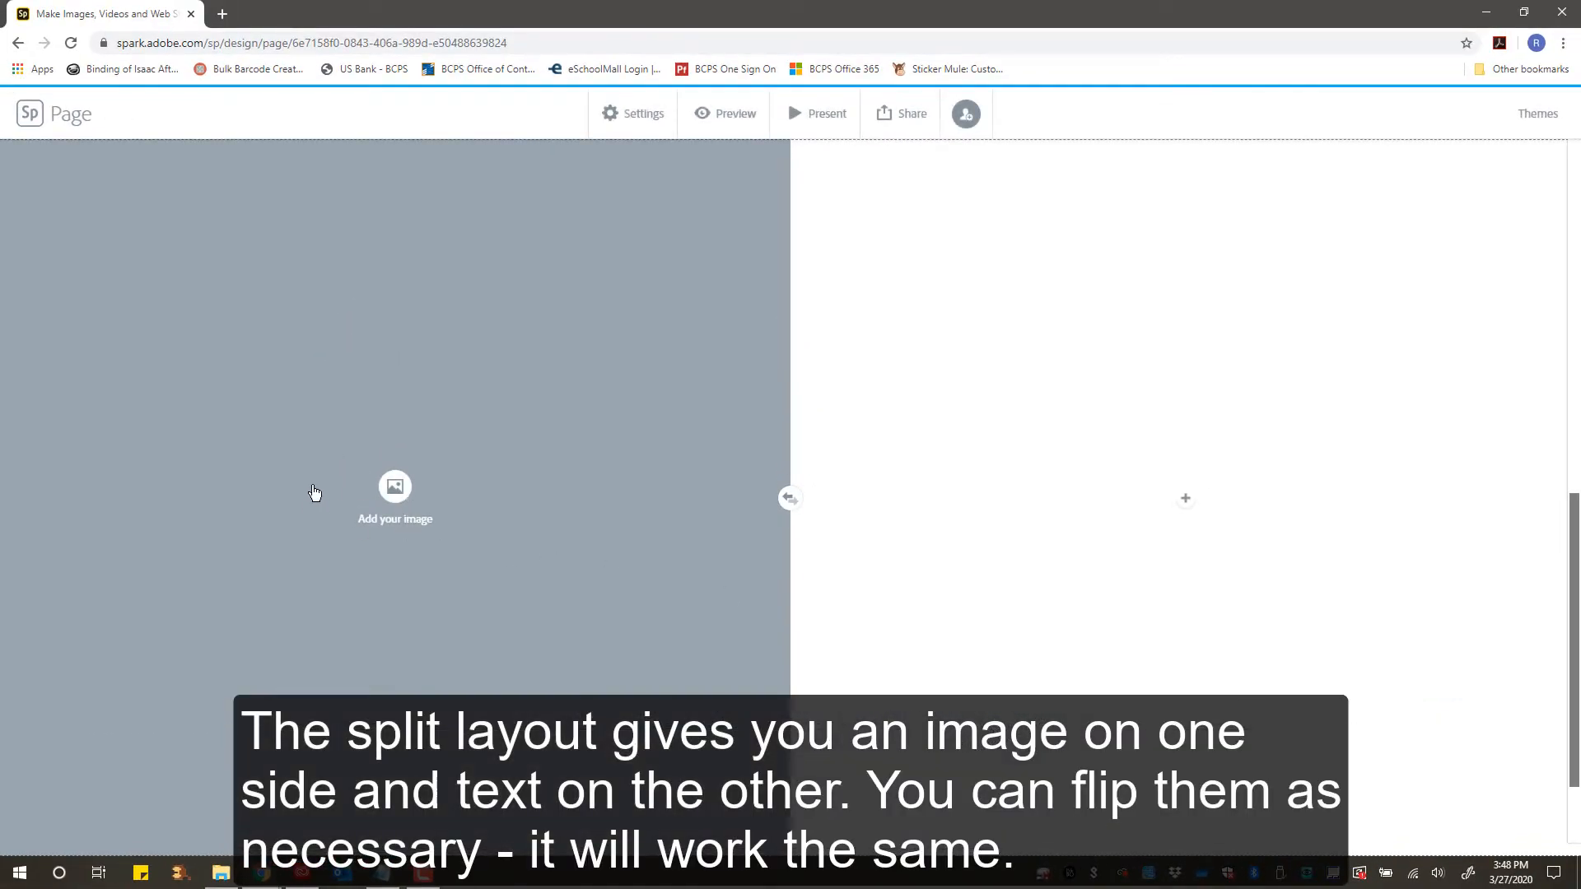
- Flip the split layout's image and text sides, then flip them back
{"action": "left_click", "coordinate": [1186, 502]}
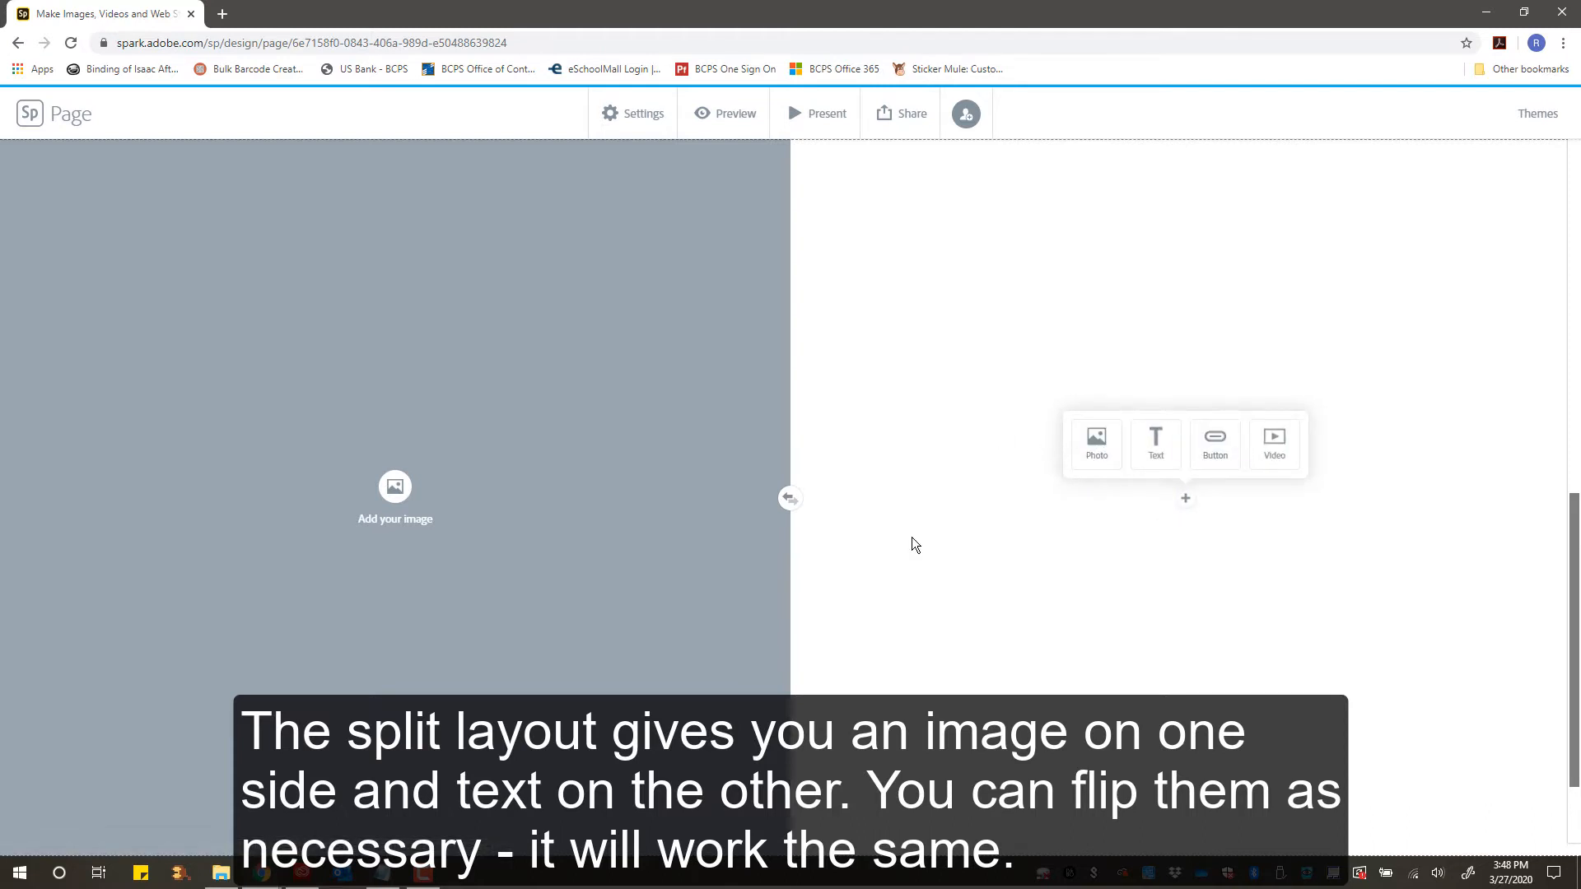
{"action": "left_click", "coordinate": [789, 499]}
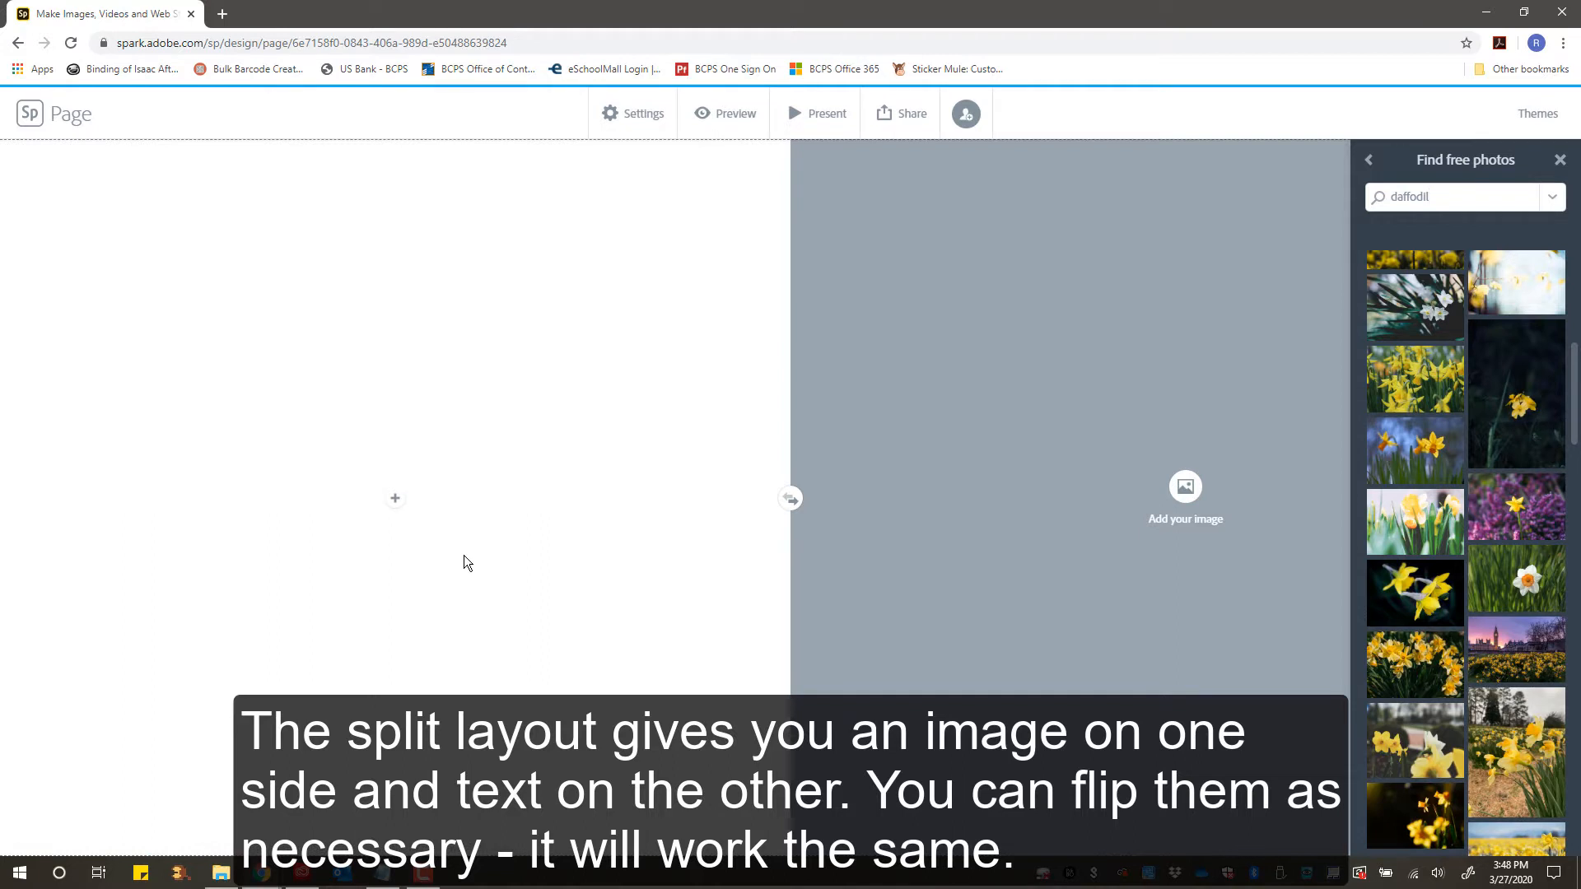
{"action": "left_click", "coordinate": [787, 498]}
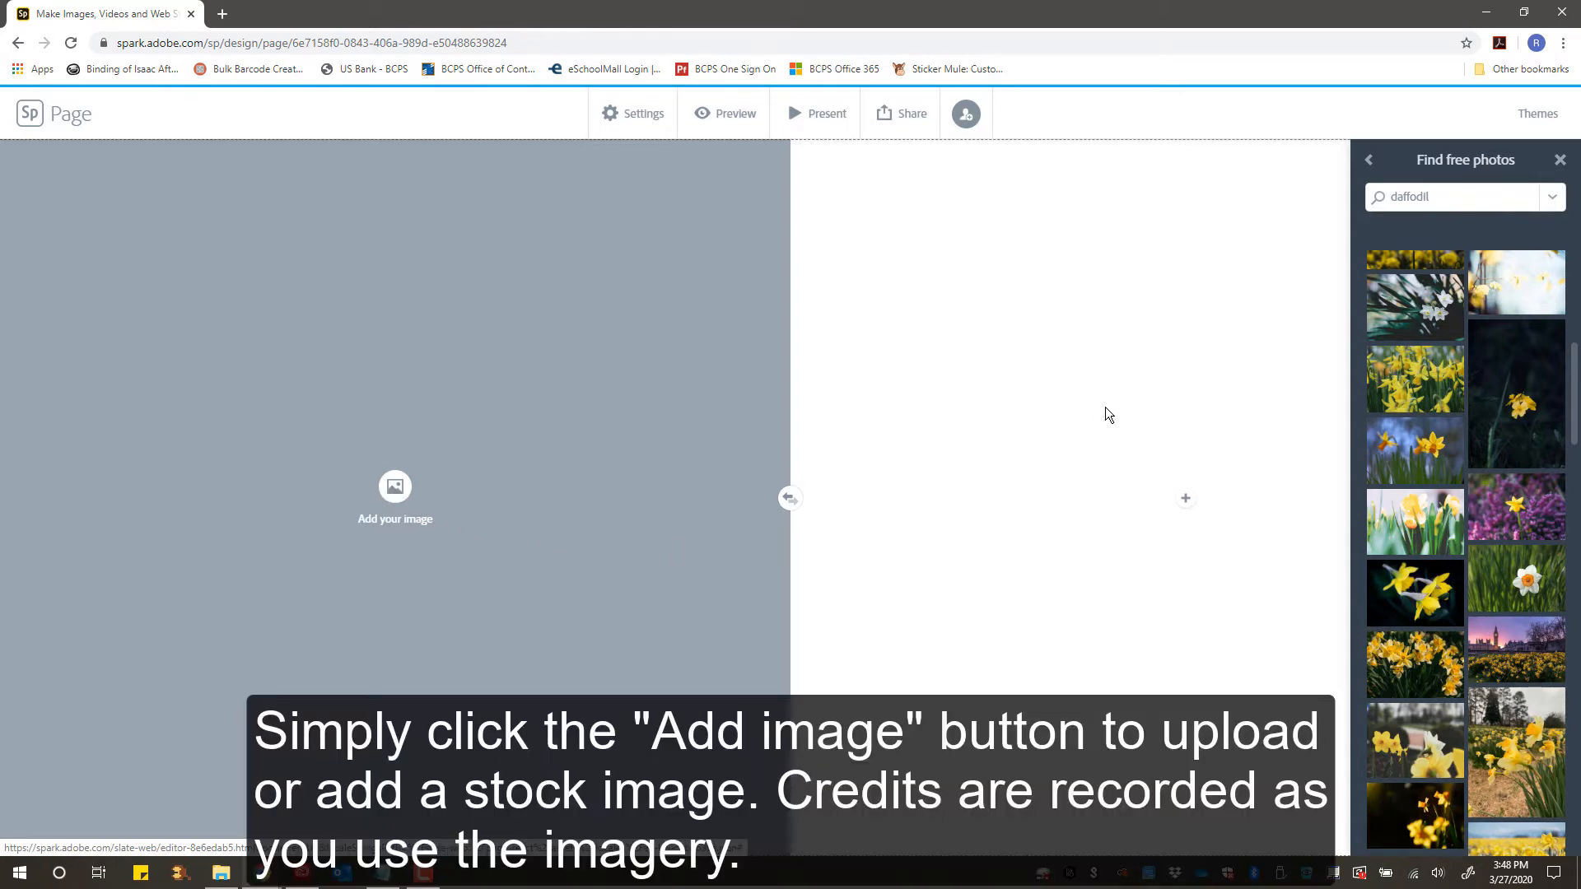
- Fill the split layout's image side with the photo of two white daffodils on a blue background
{"action": "scroll", "coordinate": [1519, 634], "scroll_direction": "down", "scroll_amount": 3}
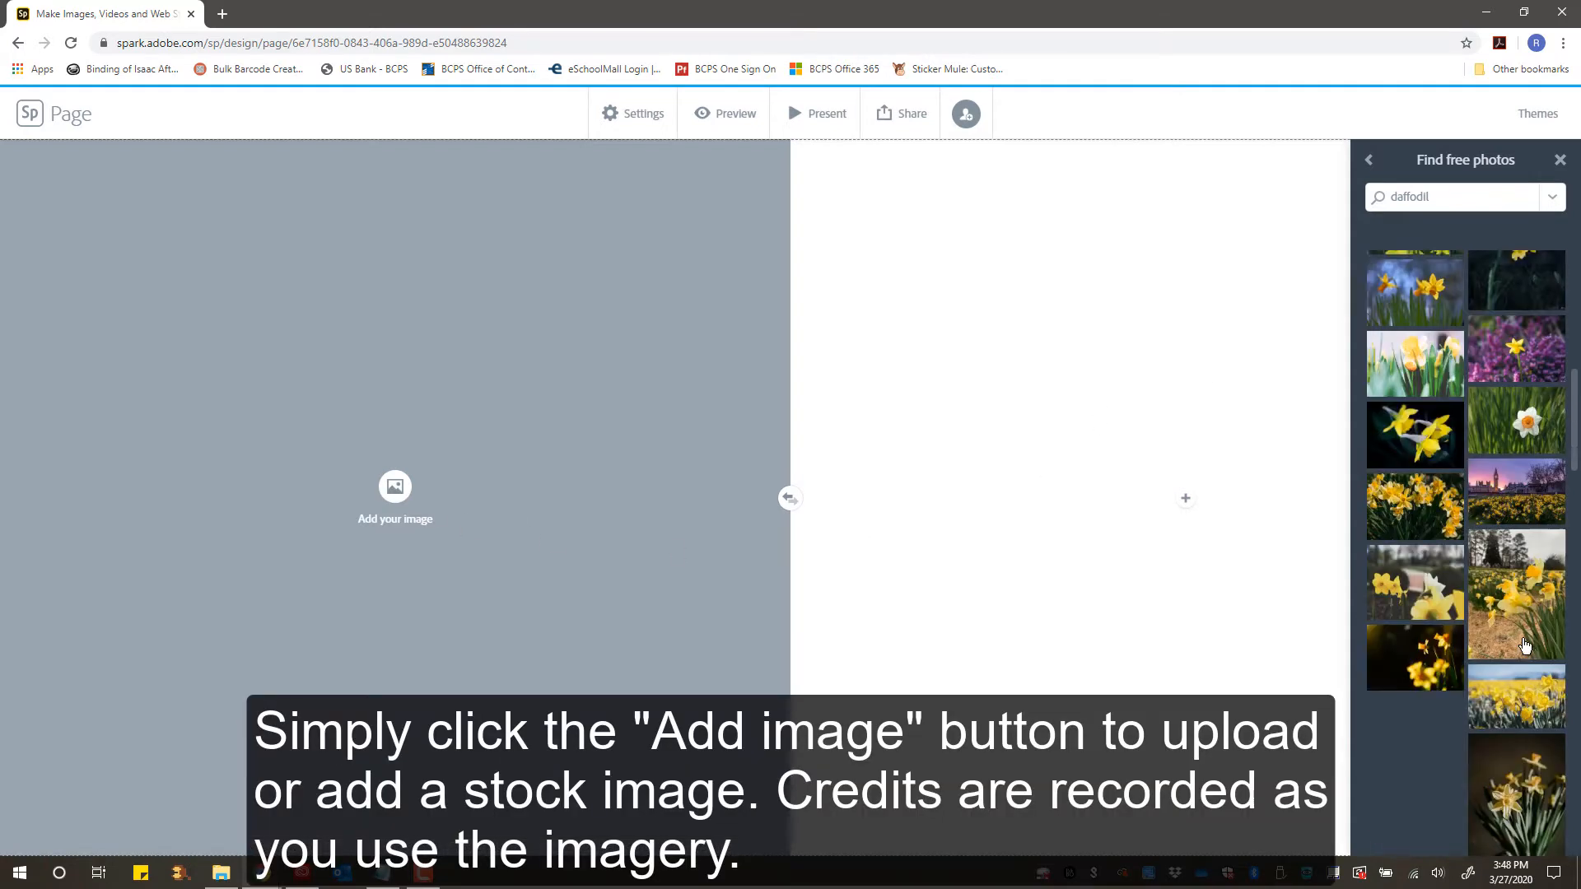
{"action": "scroll", "coordinate": [1499, 583], "scroll_direction": "down", "scroll_amount": 4}
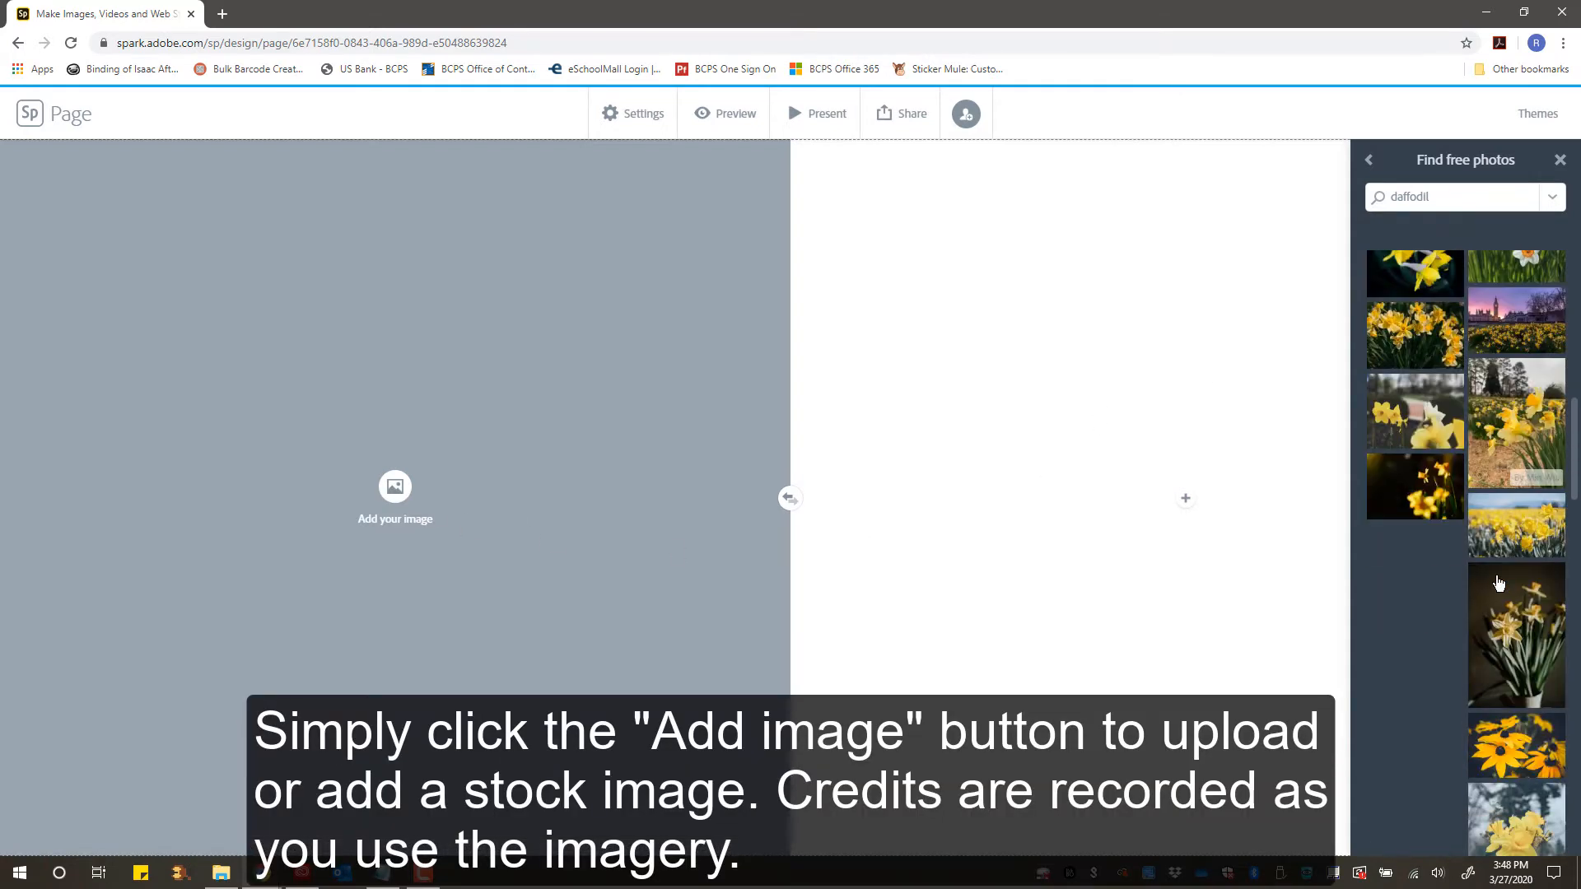
{"action": "scroll", "coordinate": [1499, 583], "scroll_direction": "down", "scroll_amount": 2}
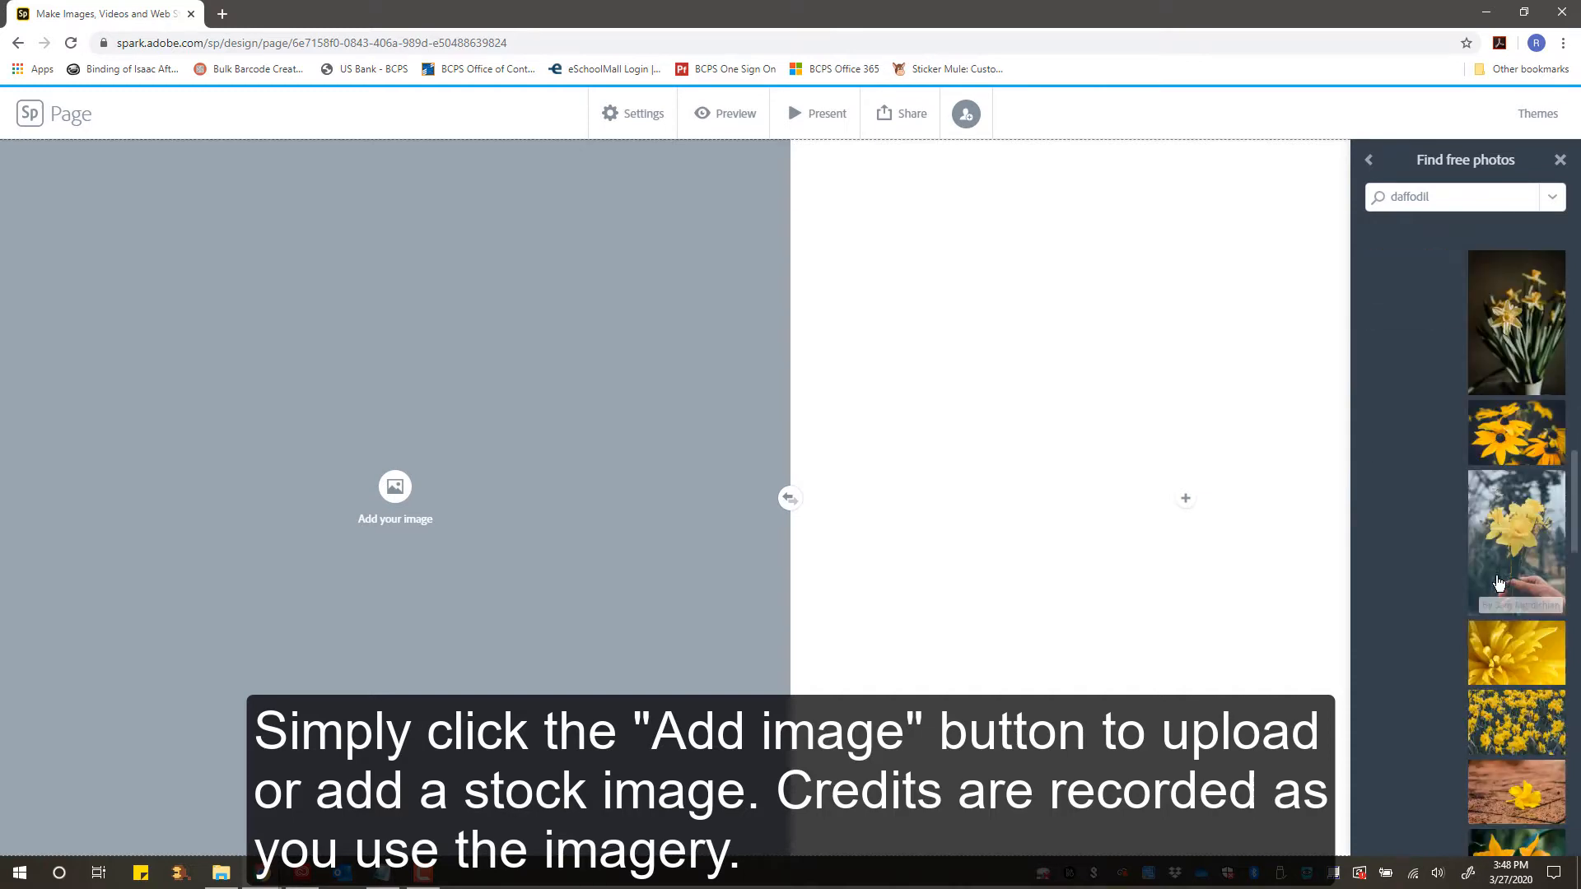
{"action": "scroll", "coordinate": [1499, 583], "scroll_direction": "up", "scroll_amount": 5}
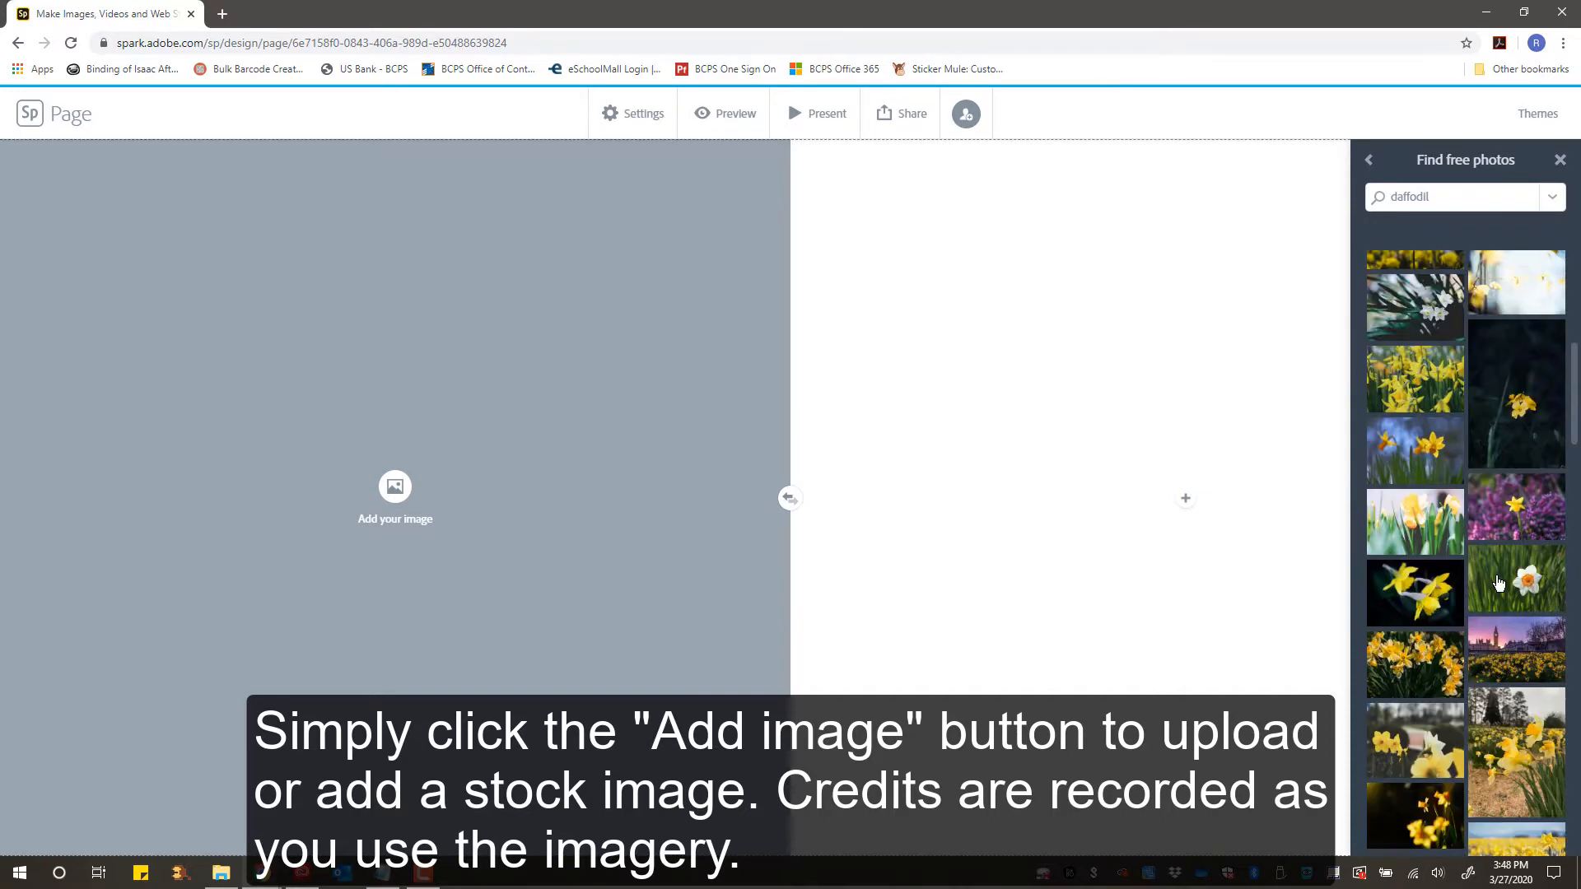
{"action": "scroll", "coordinate": [1498, 583], "scroll_direction": "up", "scroll_amount": 4}
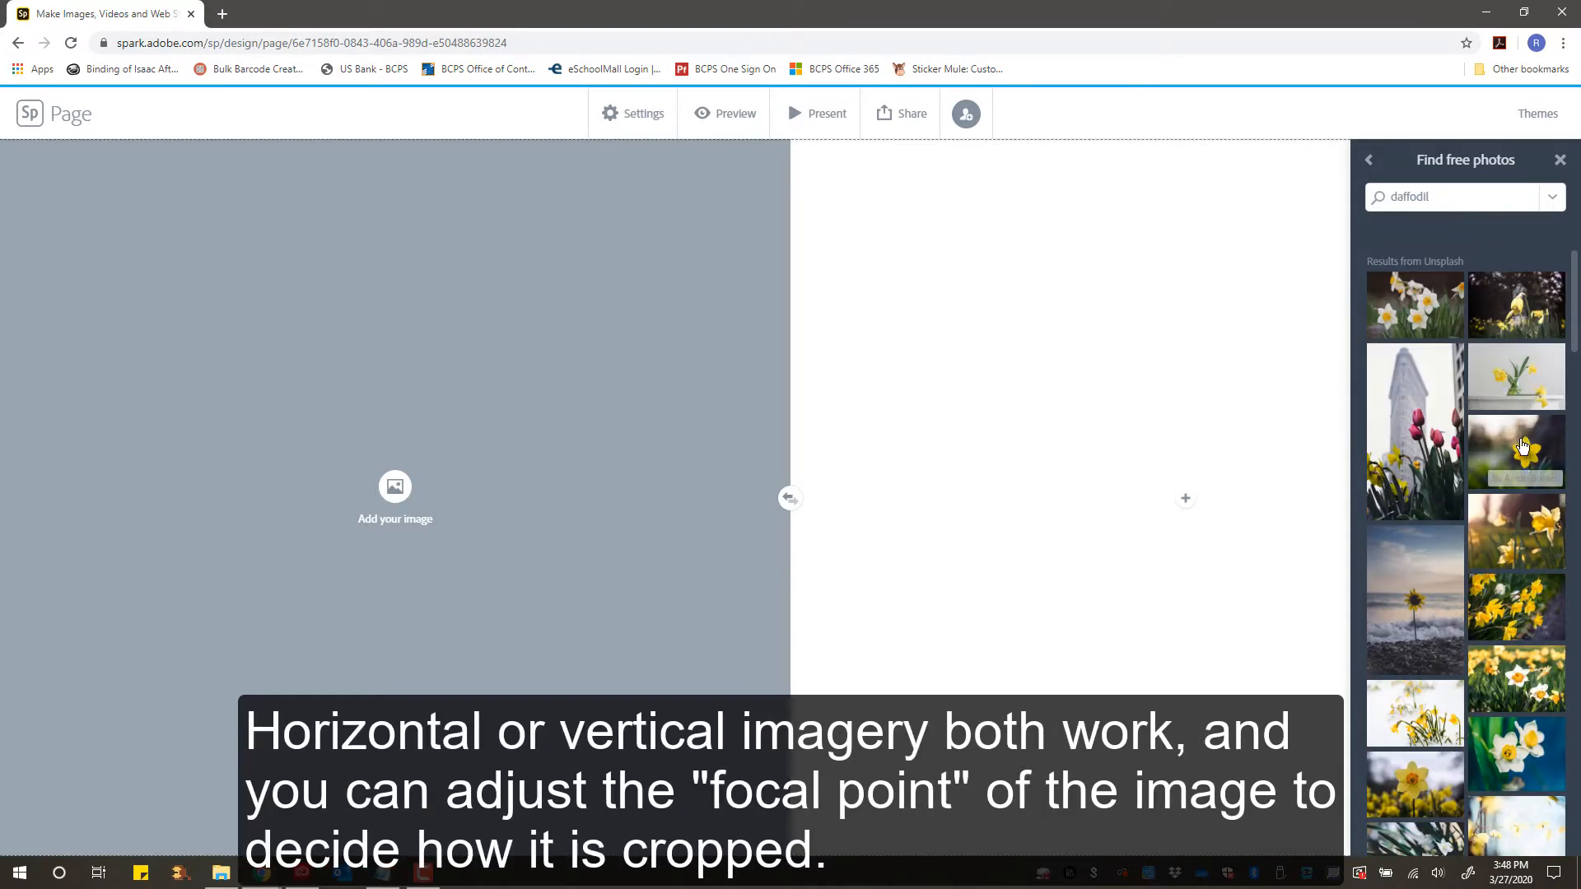
{"action": "scroll", "coordinate": [1528, 411], "scroll_direction": "down", "scroll_amount": 1}
{"action": "scroll", "coordinate": [1522, 446], "scroll_direction": "down", "scroll_amount": 1}
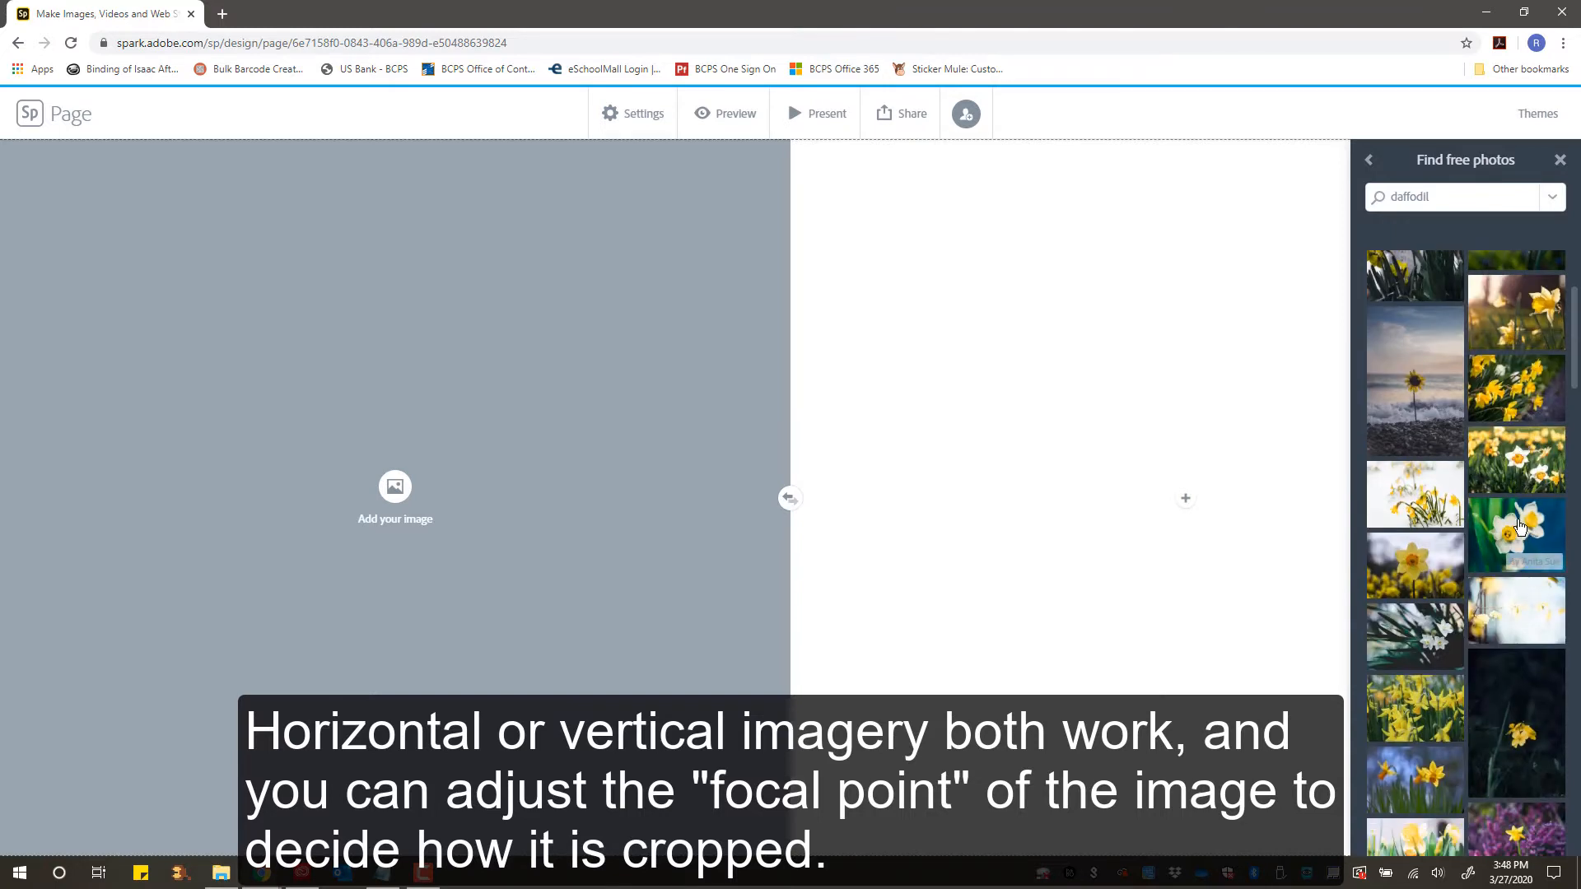
{"action": "left_click", "coordinate": [1520, 527]}
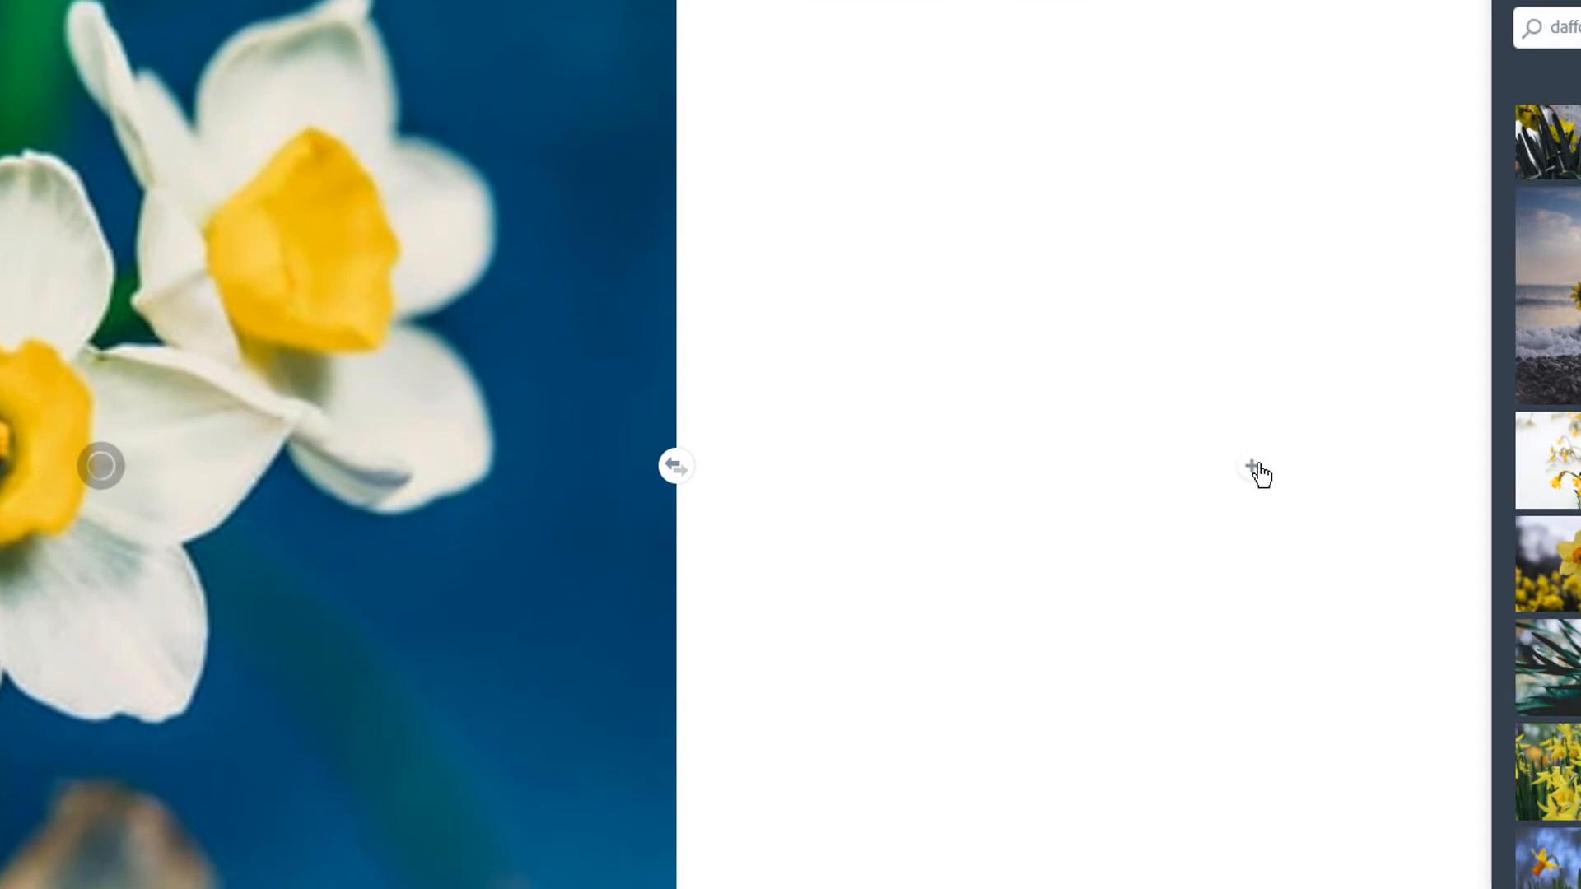
- Add a text block to the split layout and paste the first paragraph copied from Notepad into it
{"action": "left_click", "coordinate": [1253, 469]}
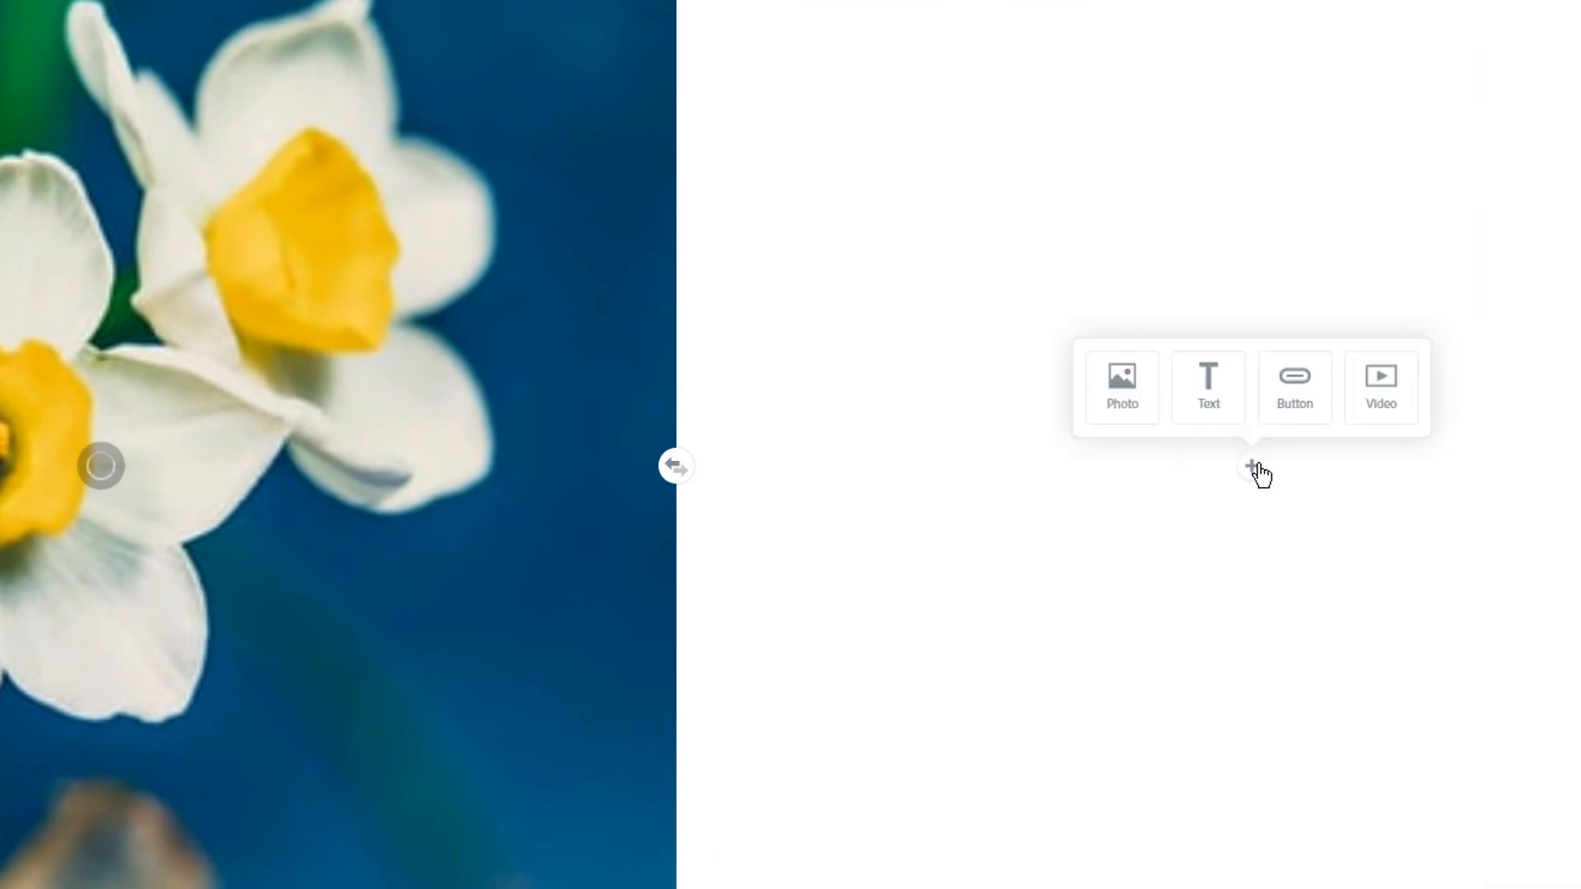
{"action": "left_click", "coordinate": [1203, 403]}
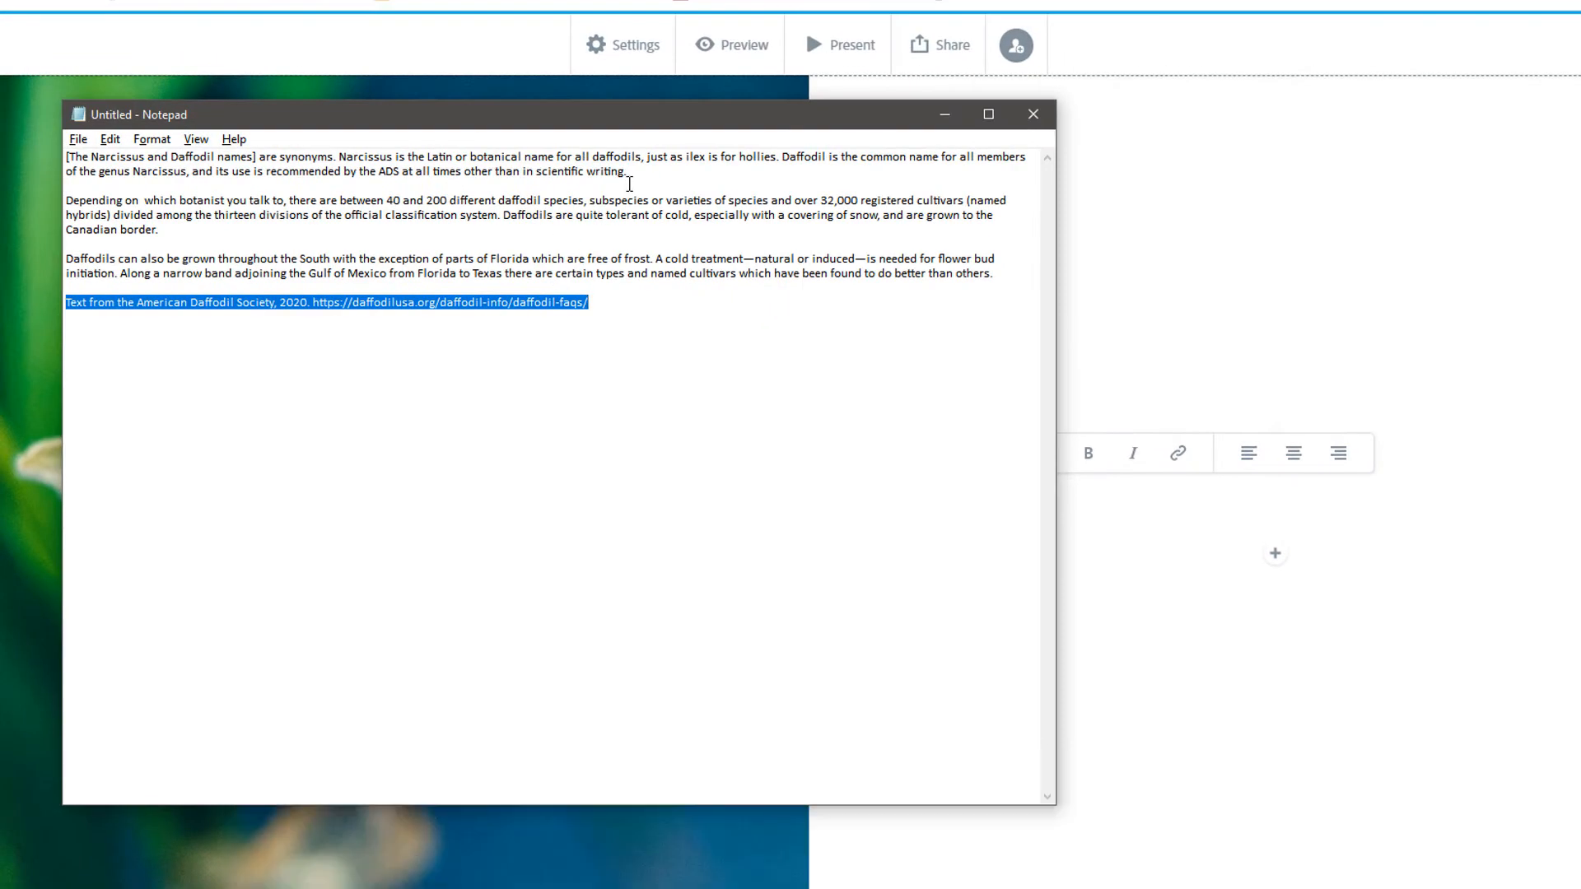
{"action": "left_click_drag", "start_coordinate": [629, 172], "coordinate": [59, 158]}
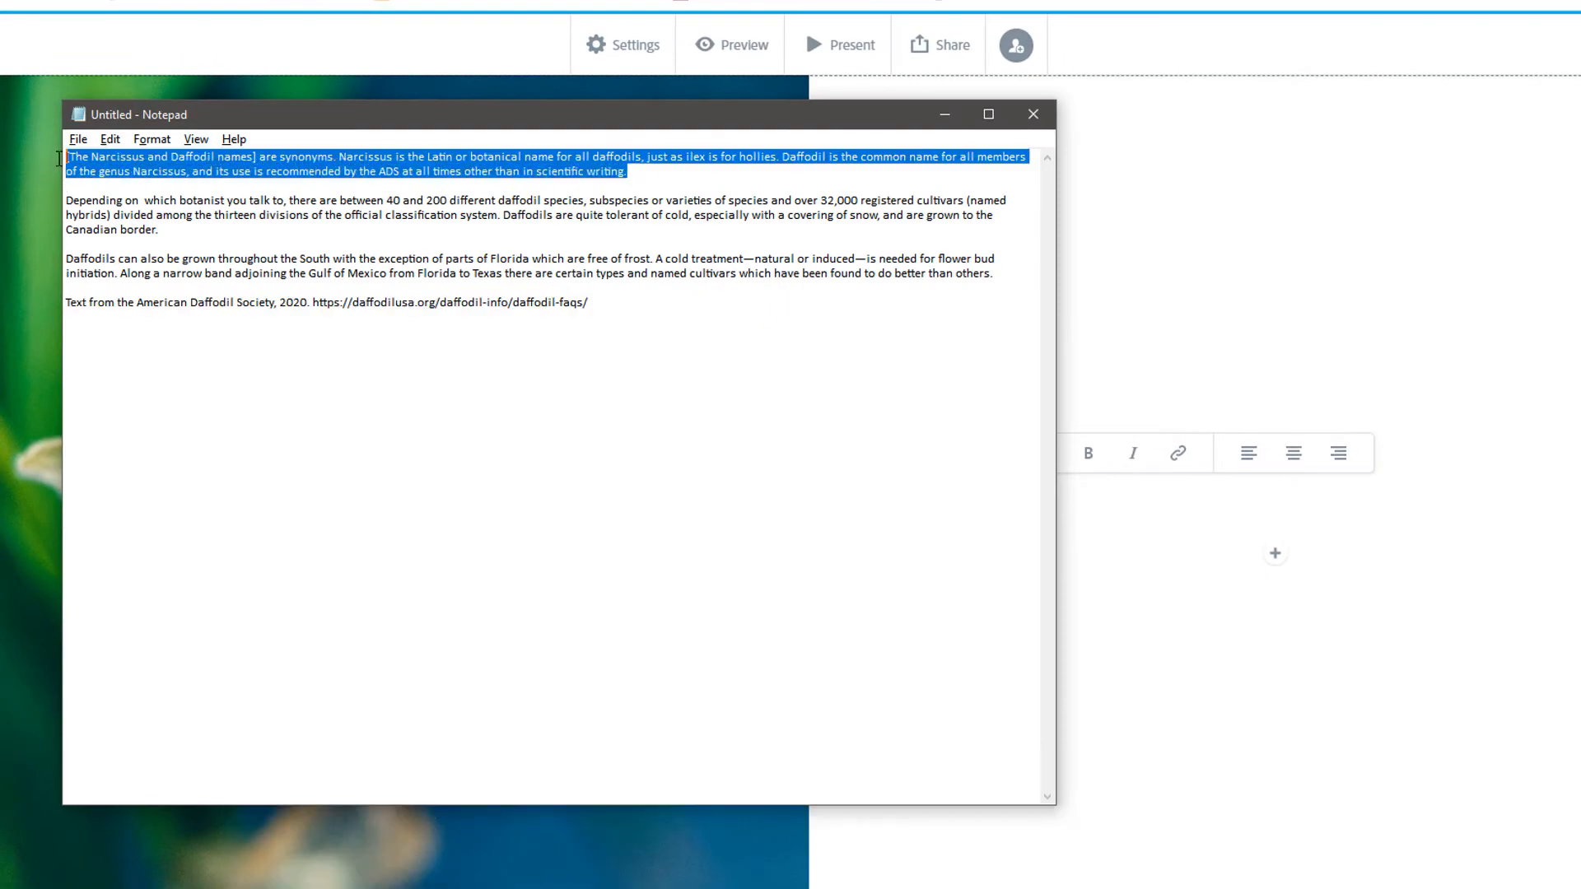
{"action": "key", "text": "ctrl+c"}
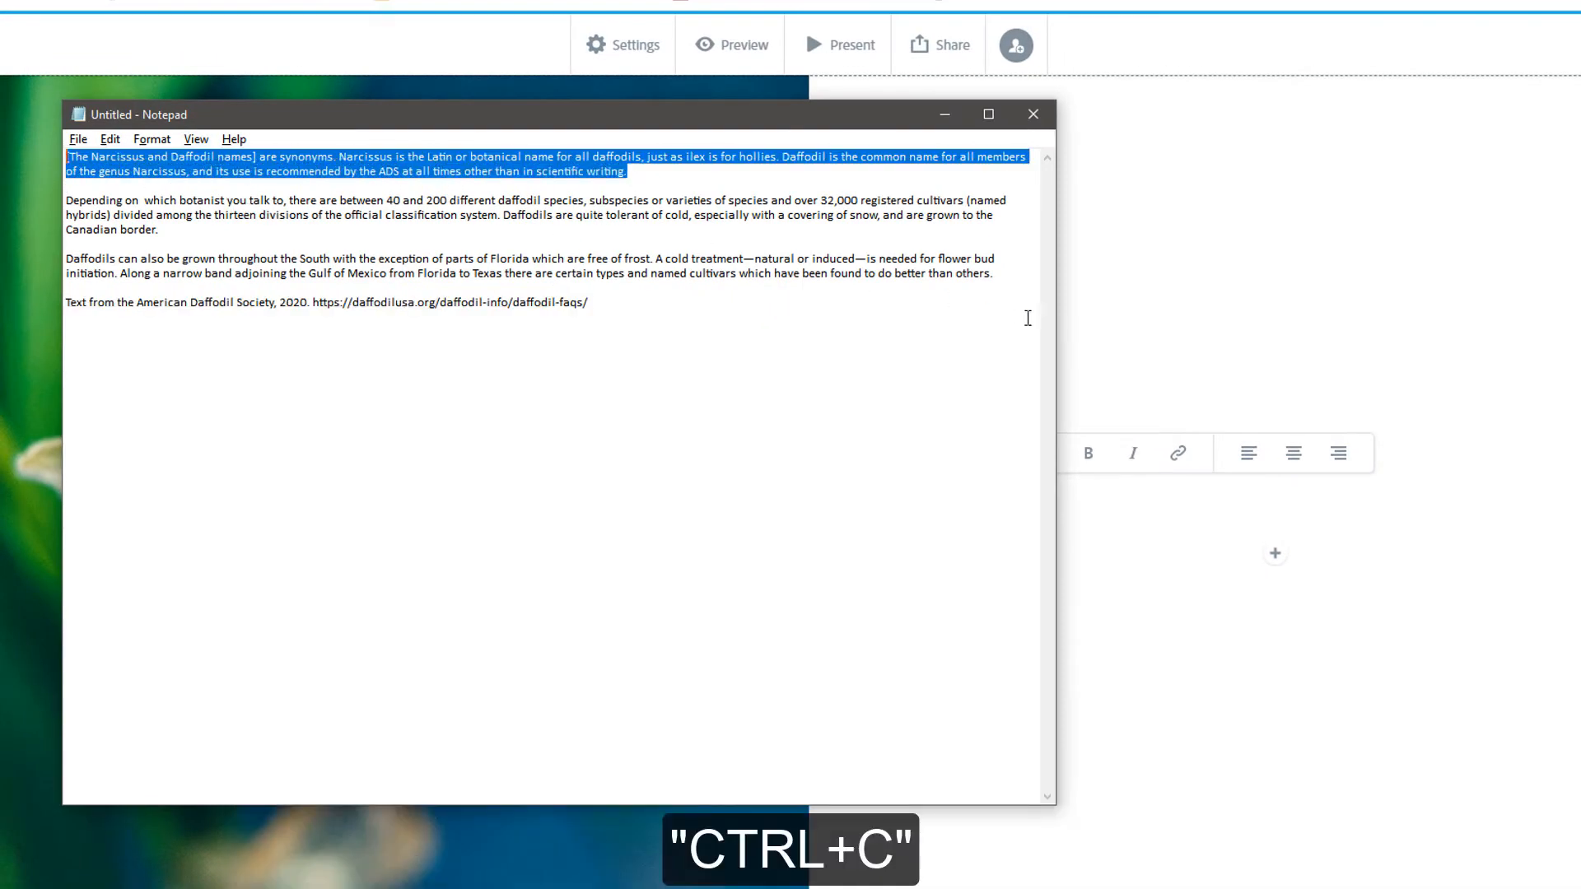
{"action": "left_click", "coordinate": [1245, 356]}
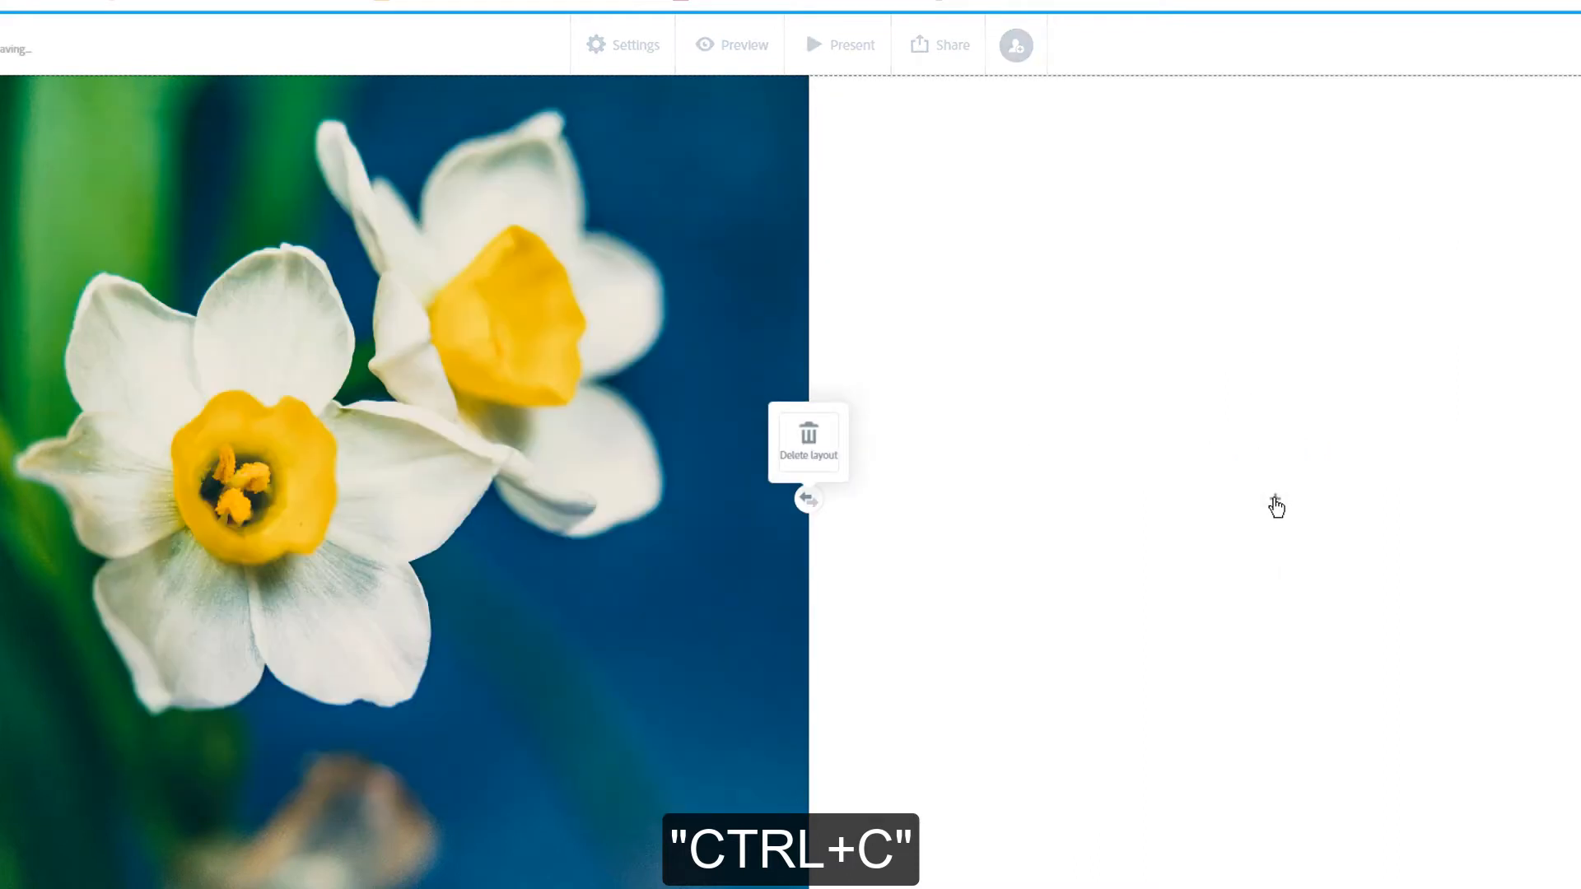
{"action": "left_click", "coordinate": [1276, 504]}
{"action": "left_click", "coordinate": [1242, 445]}
{"action": "key", "text": "ctrl+v"}
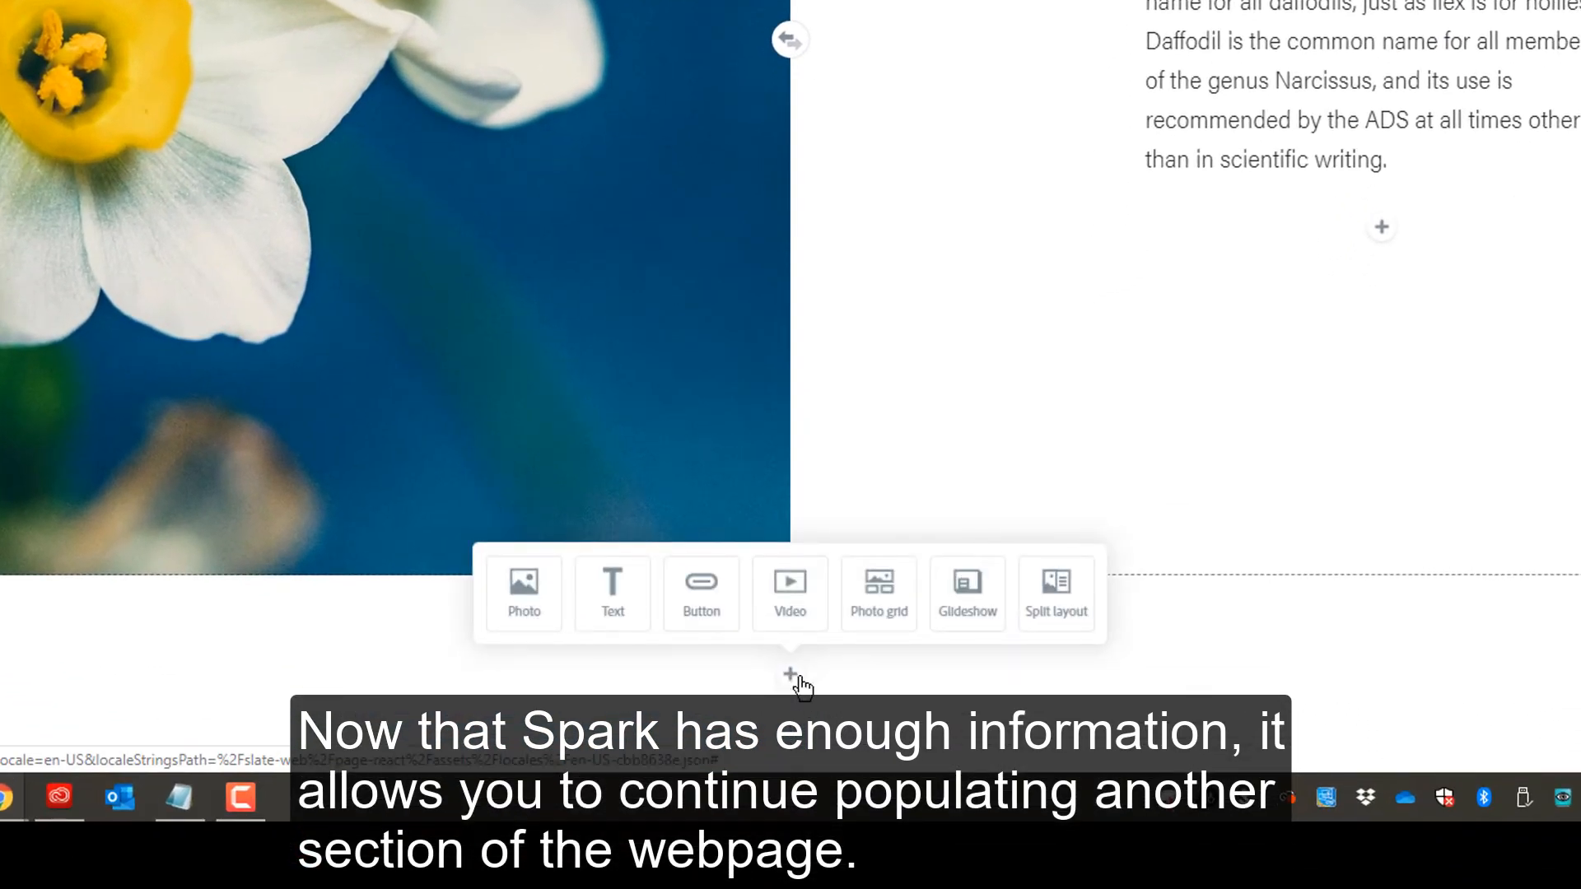
- Add a photo grid section and place two yellow daffodil stock photos from the daffodil search in it
{"action": "left_click", "coordinate": [896, 610]}
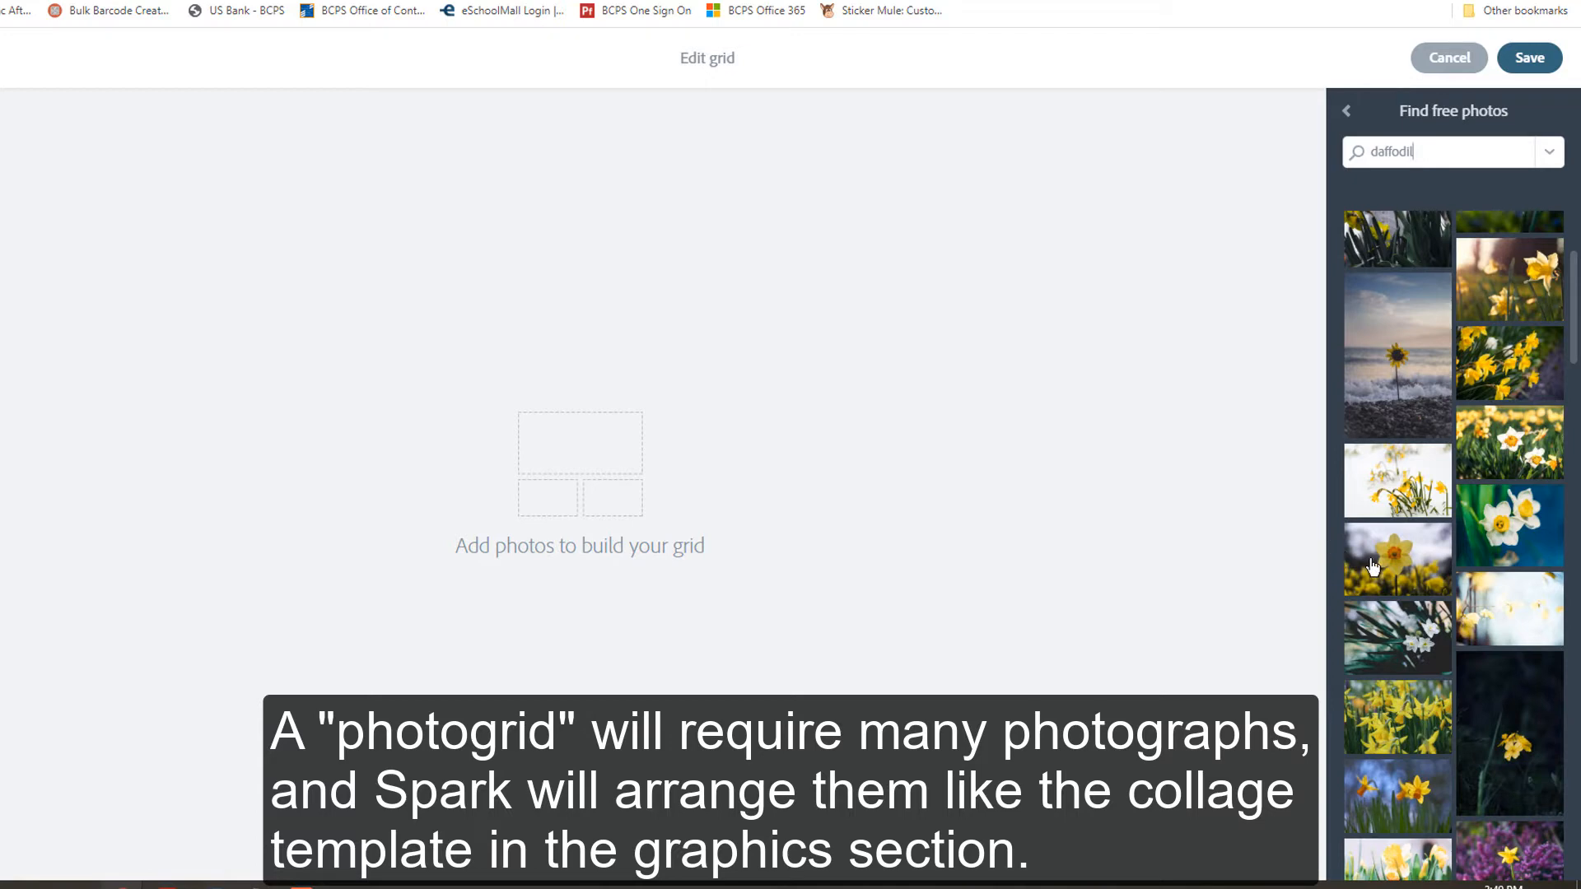
{"action": "left_click", "coordinate": [1415, 729]}
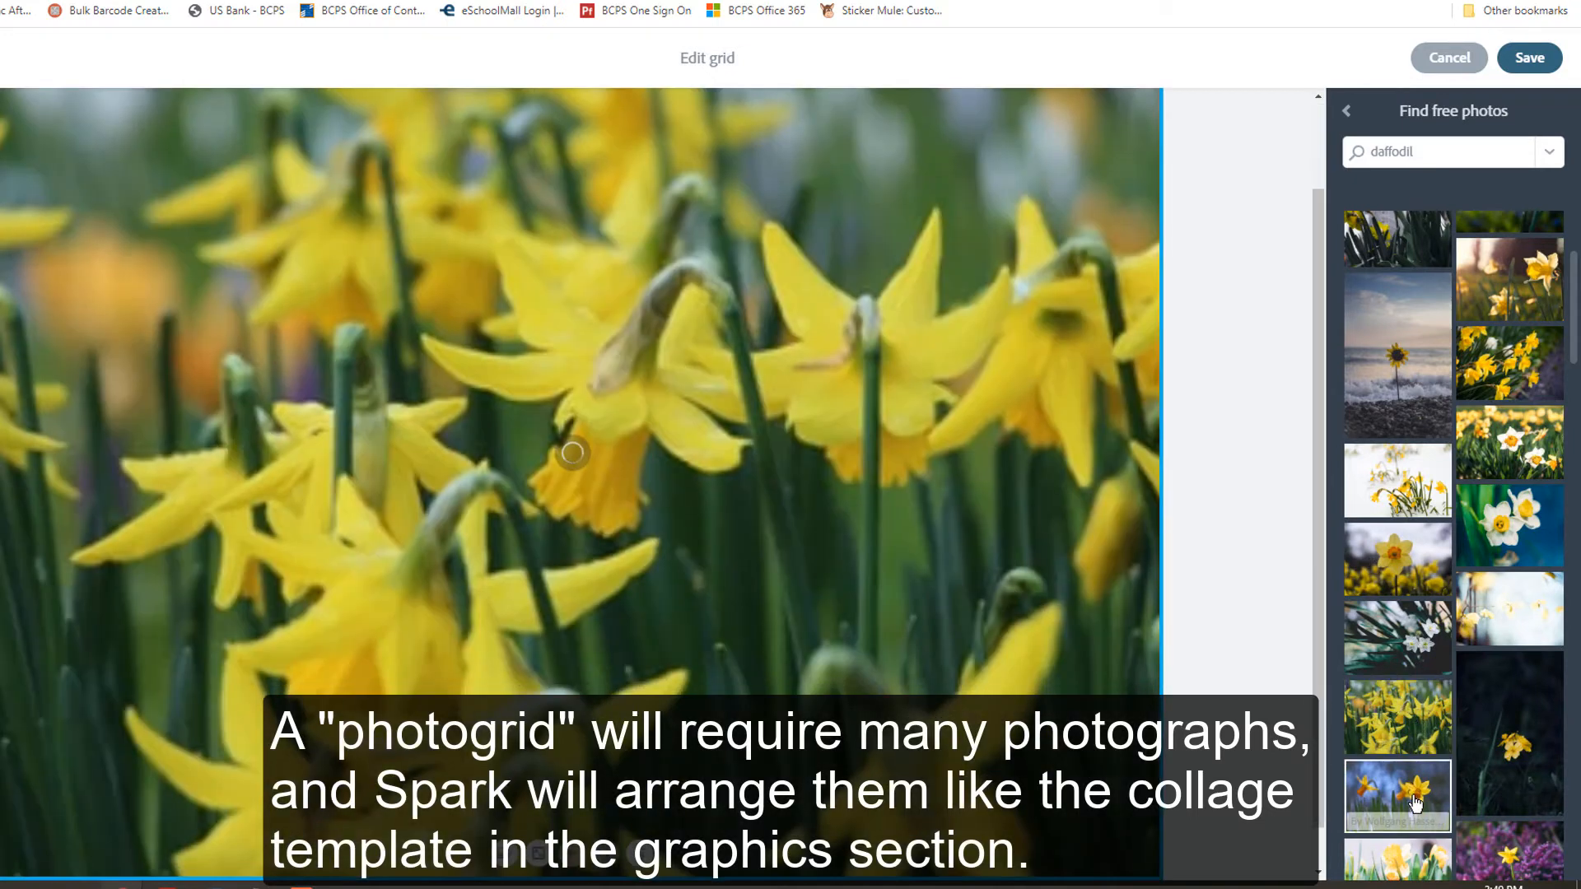
{"action": "left_click", "coordinate": [1414, 797]}
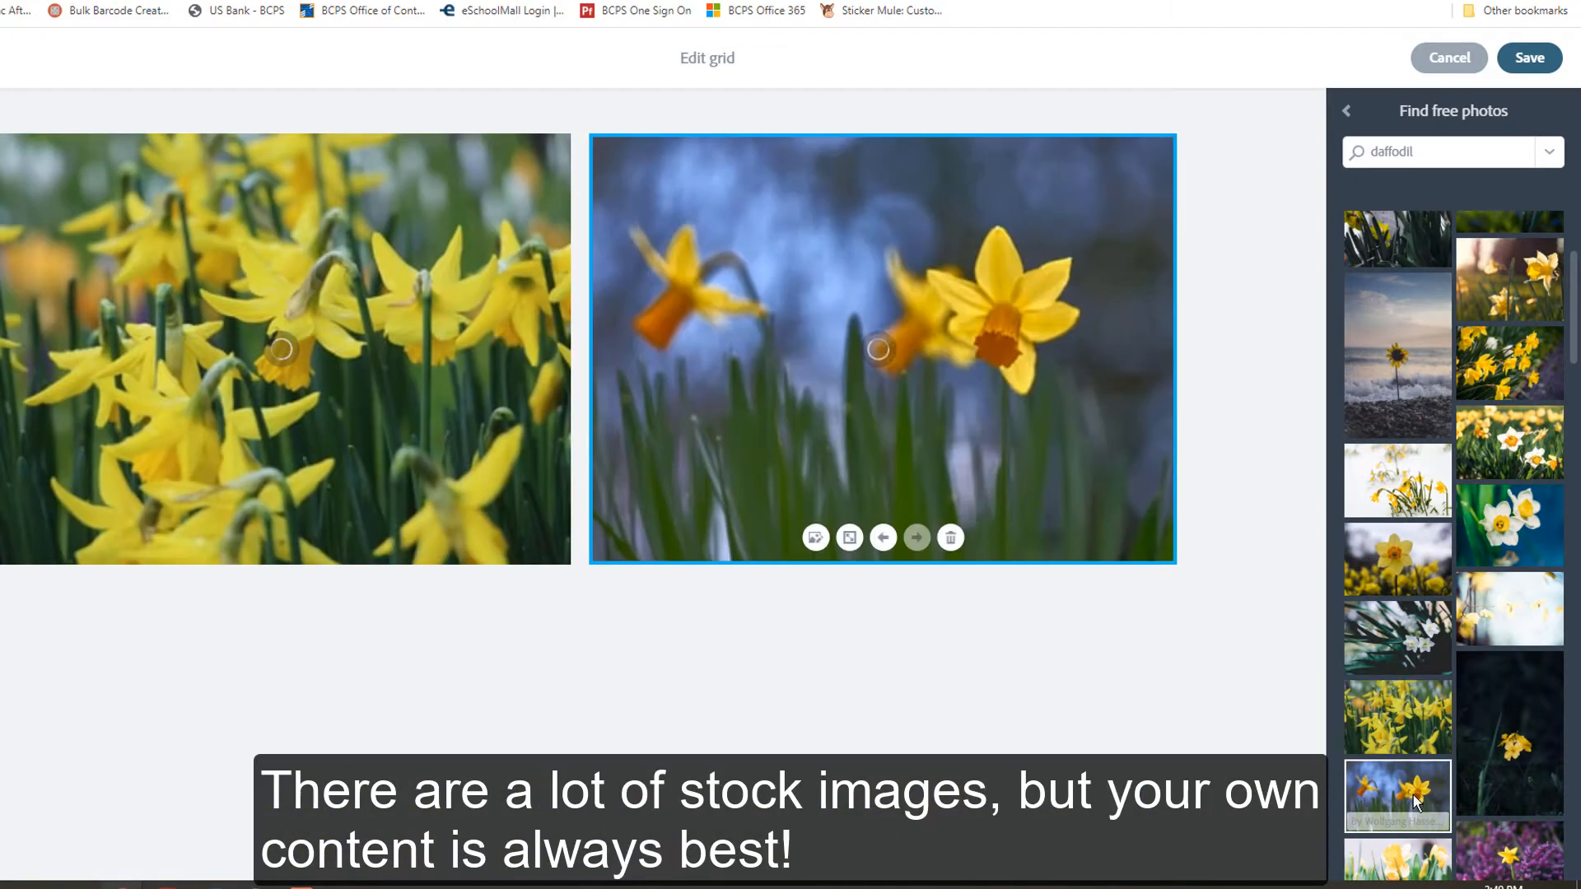
{"action": "scroll", "coordinate": [1449, 774], "scroll_direction": "down", "scroll_amount": 3}
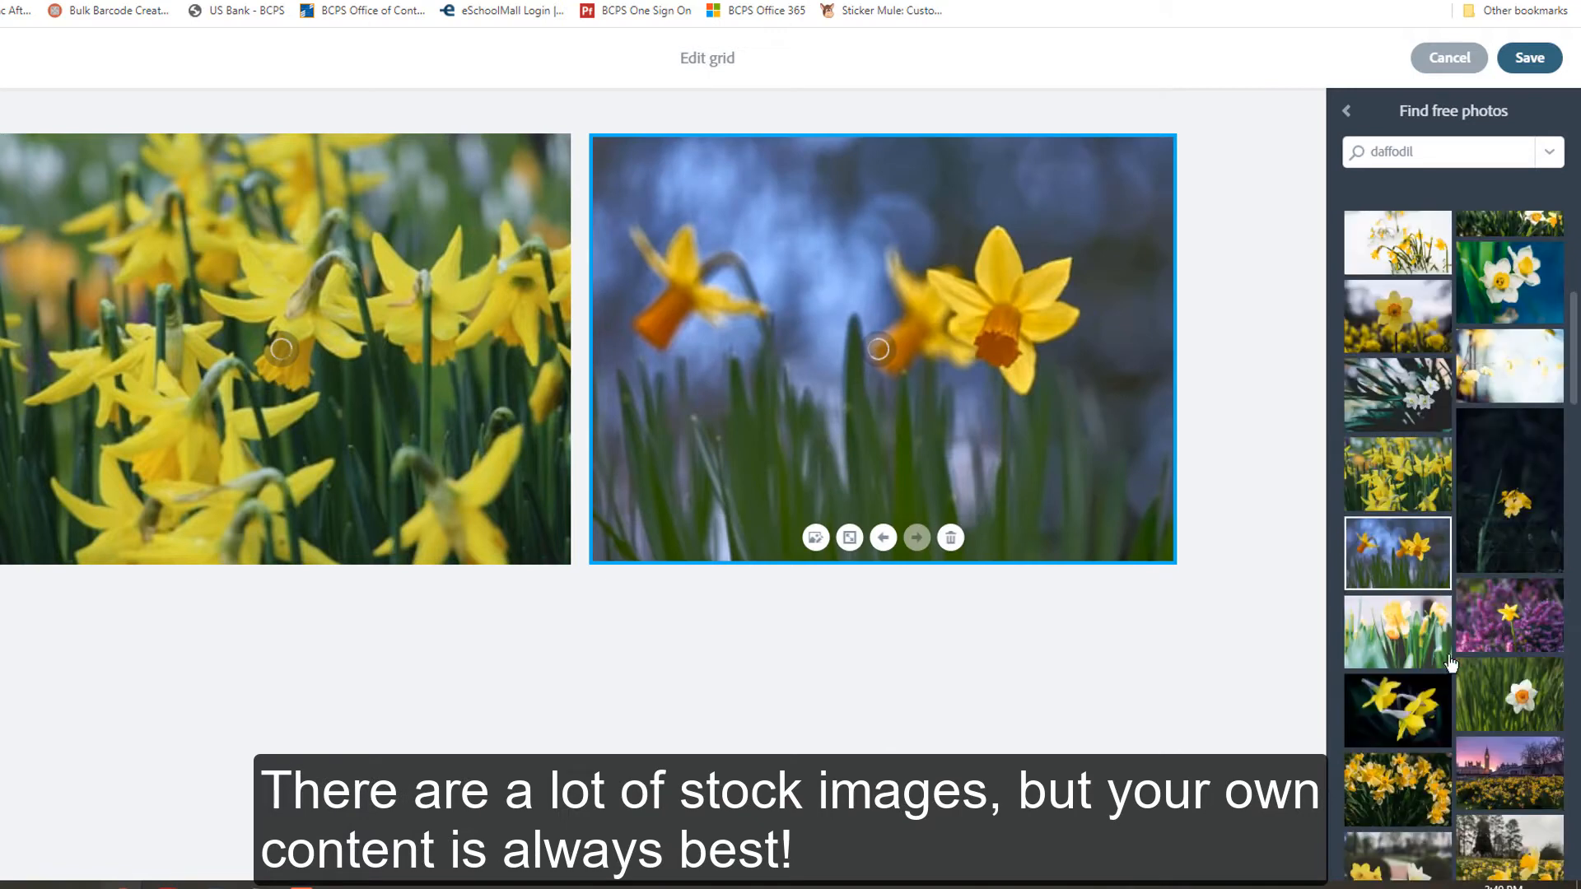
{"action": "scroll", "coordinate": [1404, 758], "scroll_direction": "down", "scroll_amount": 2}
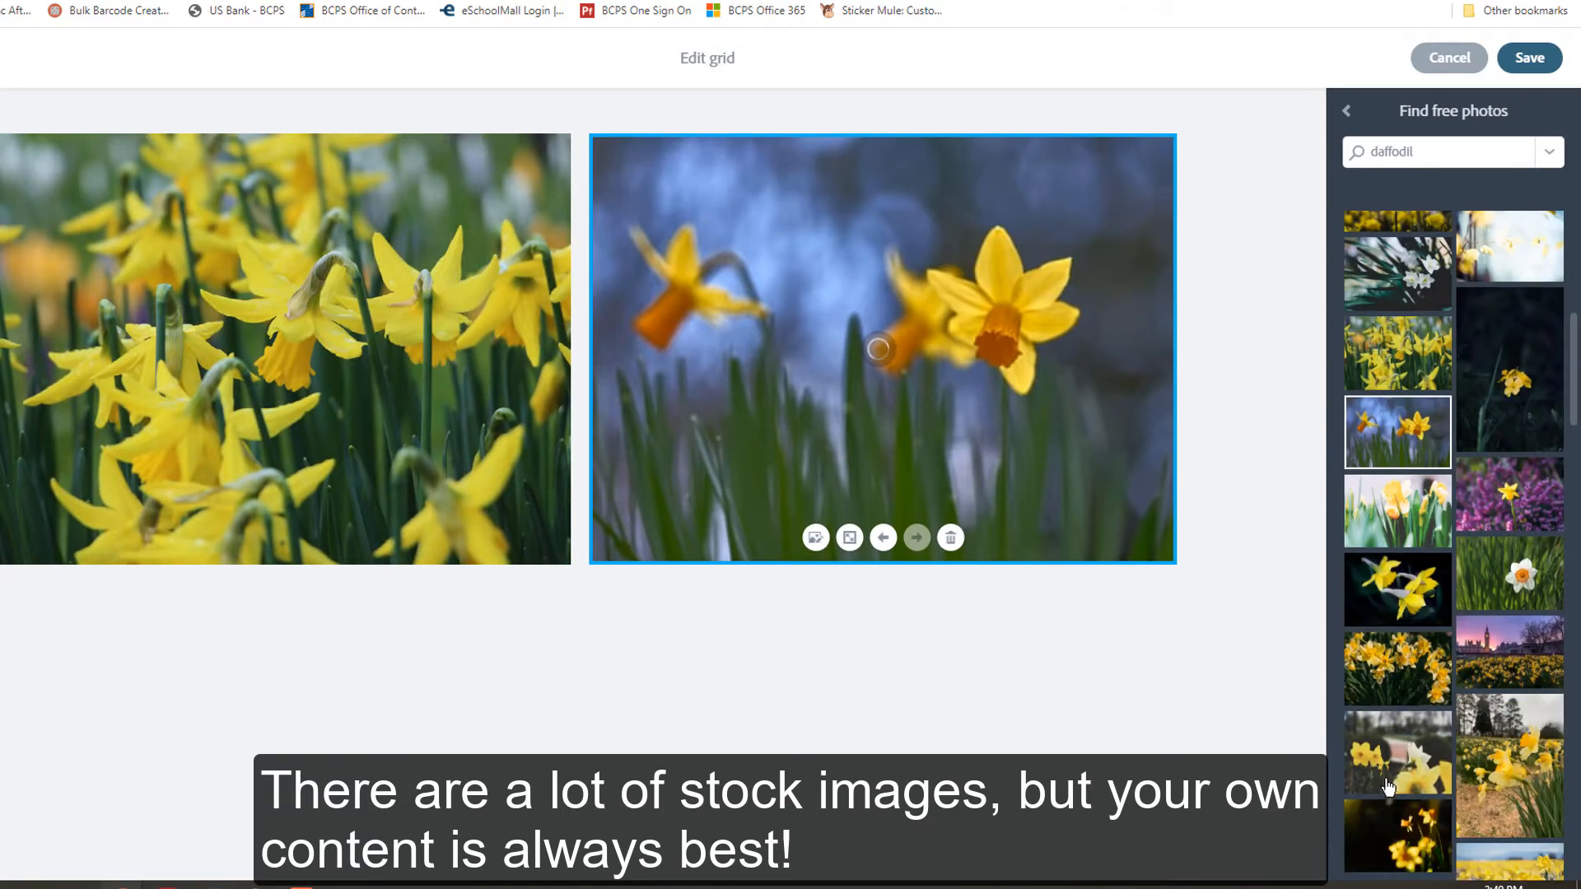
- Add two more daffodil photos to the grid, including the field of daffodils, and save the grid
{"action": "left_click", "coordinate": [1404, 754]}
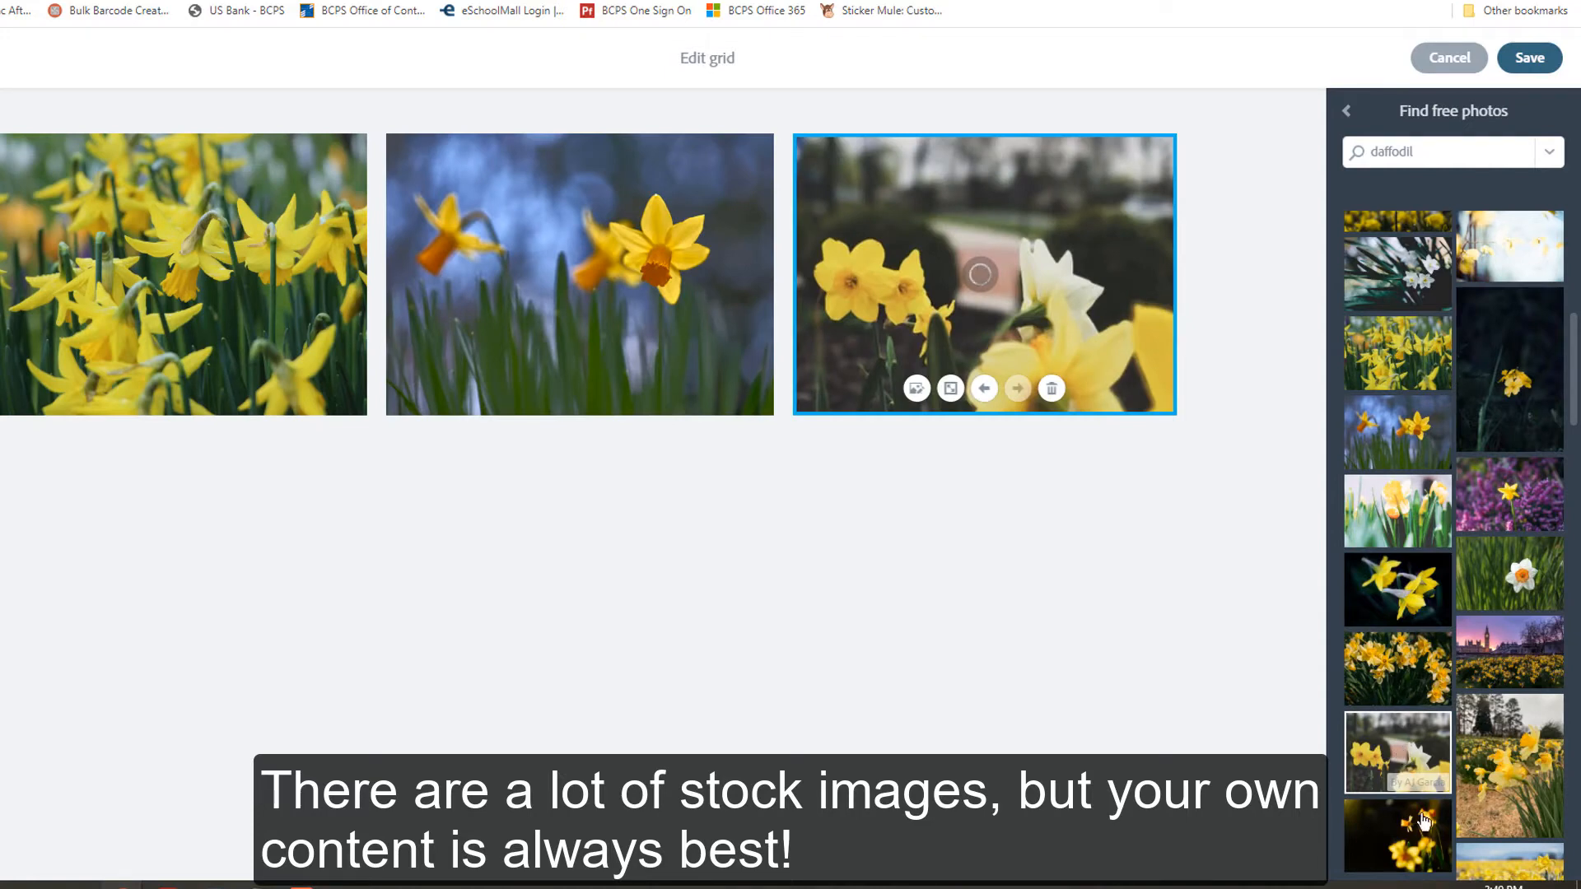
{"action": "scroll", "coordinate": [1449, 782], "scroll_direction": "down", "scroll_amount": 2}
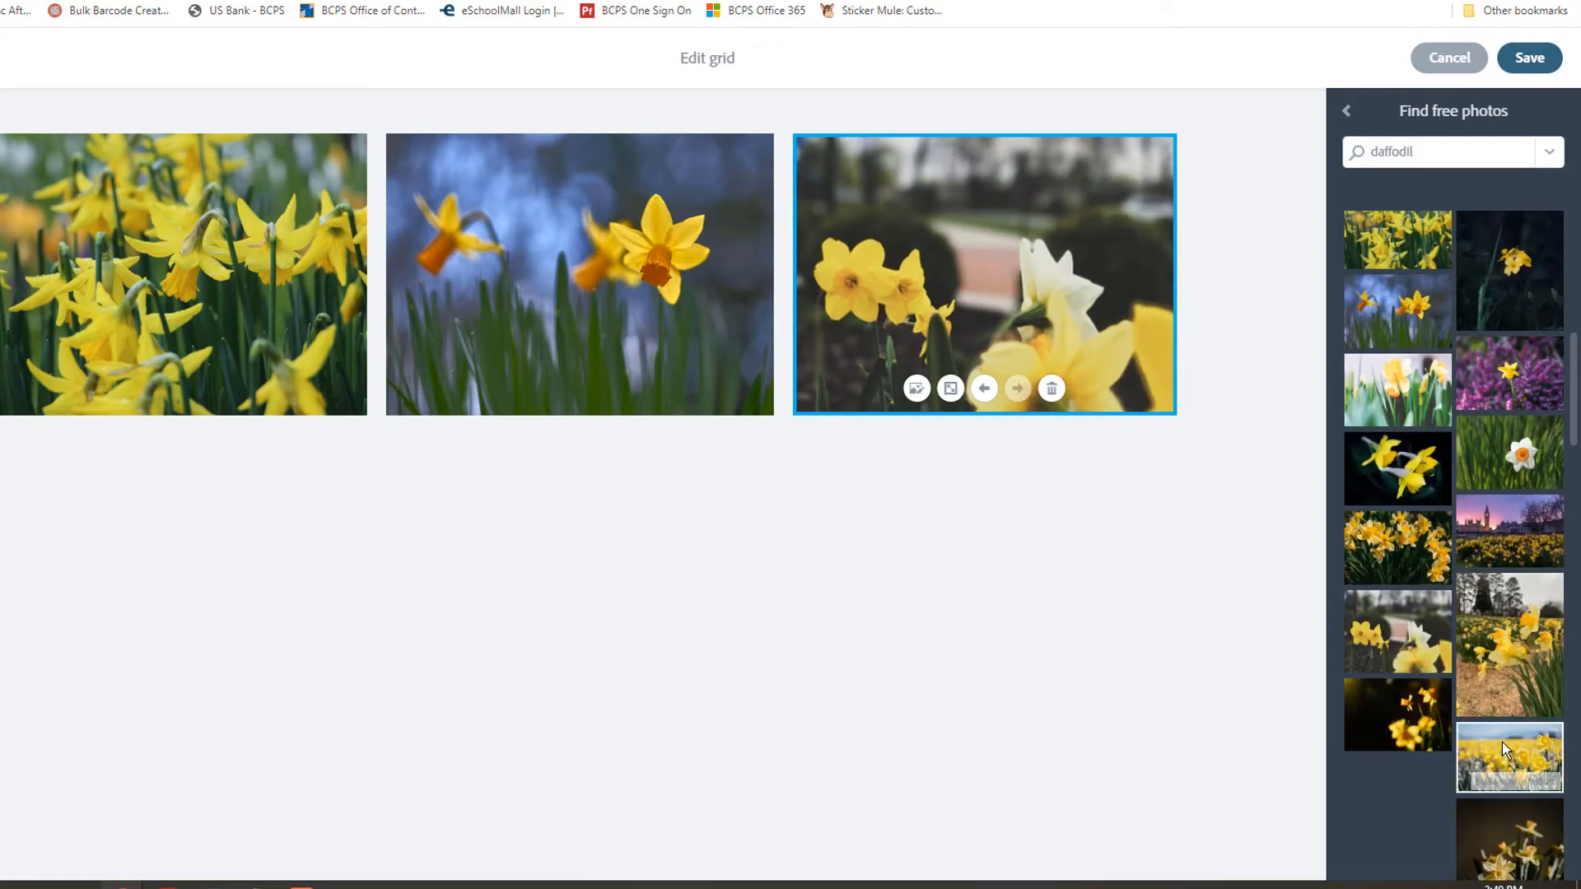
{"action": "left_click", "coordinate": [1502, 743]}
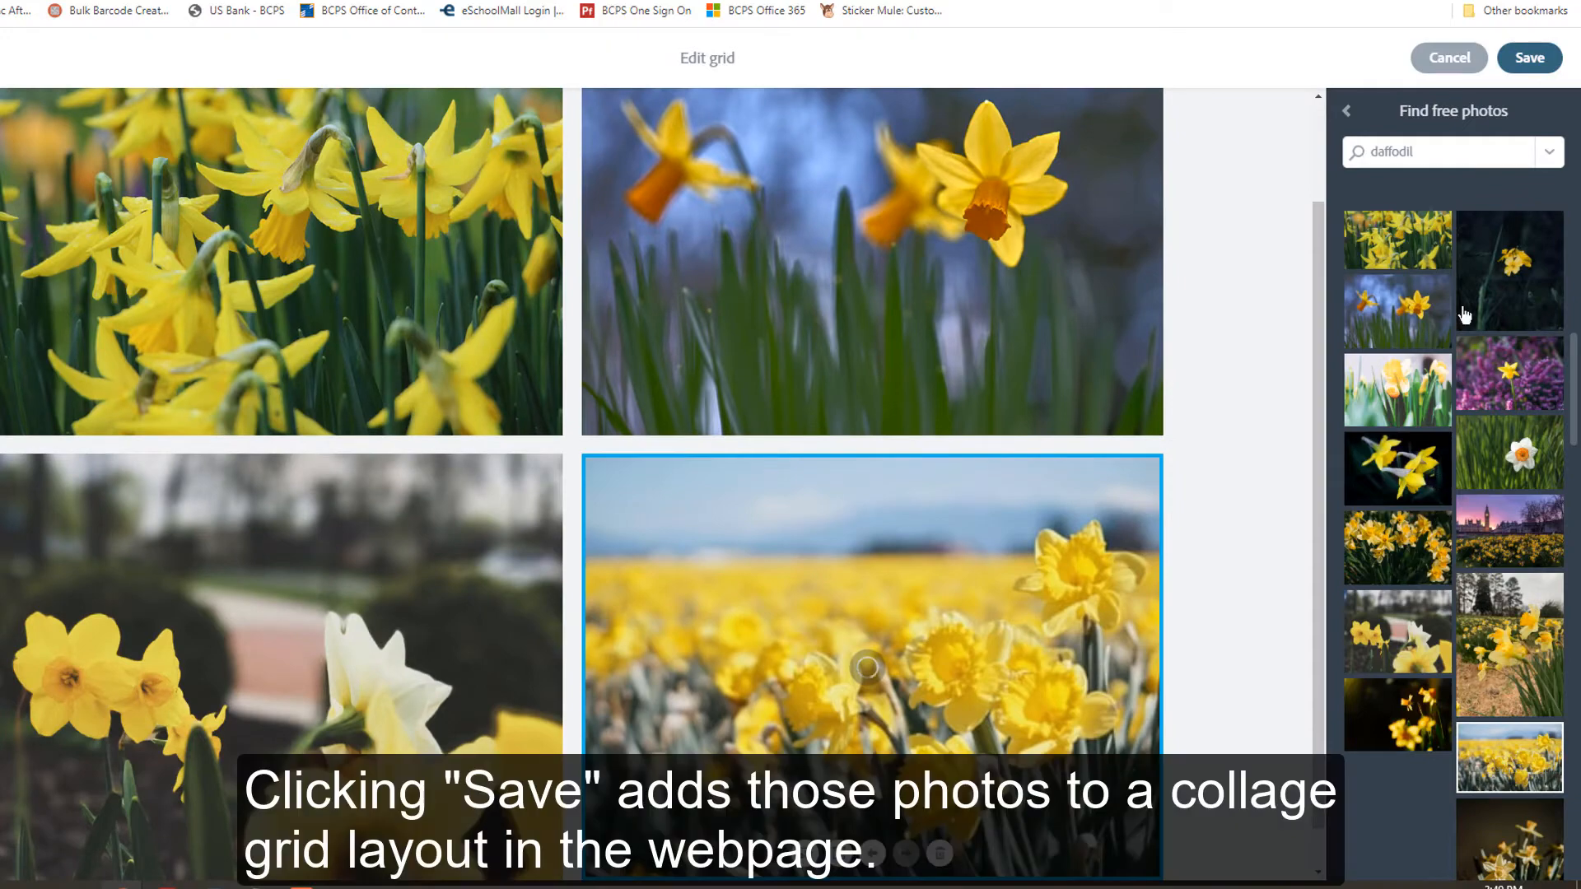
{"action": "left_click", "coordinate": [1527, 59]}
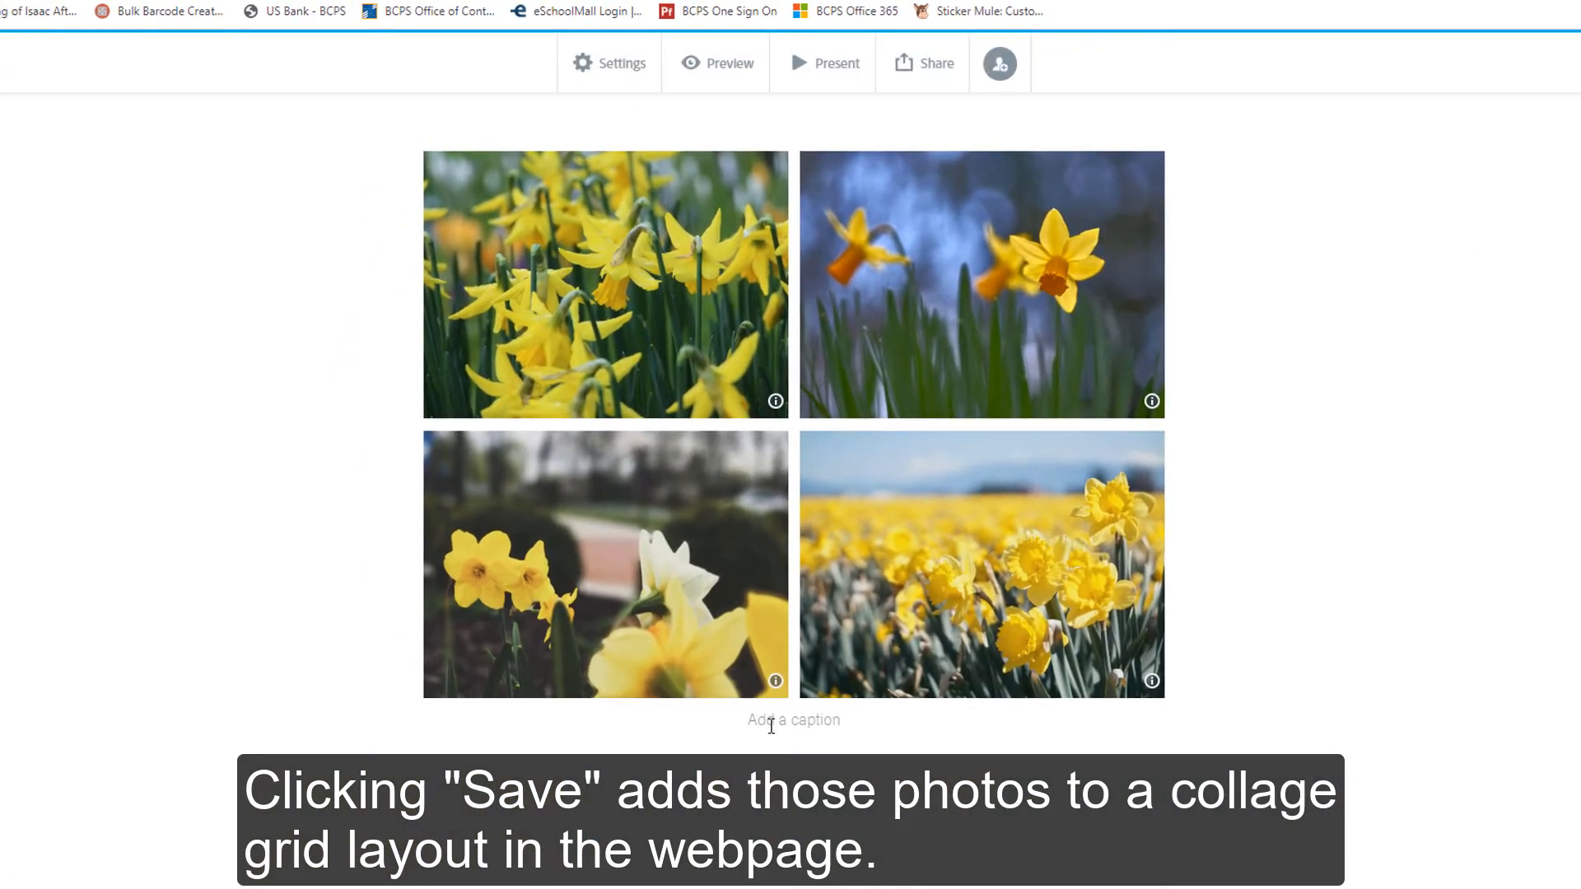
- Caption the photo grid "Daffodils in the Wild!"
{"action": "left_click", "coordinate": [771, 726]}
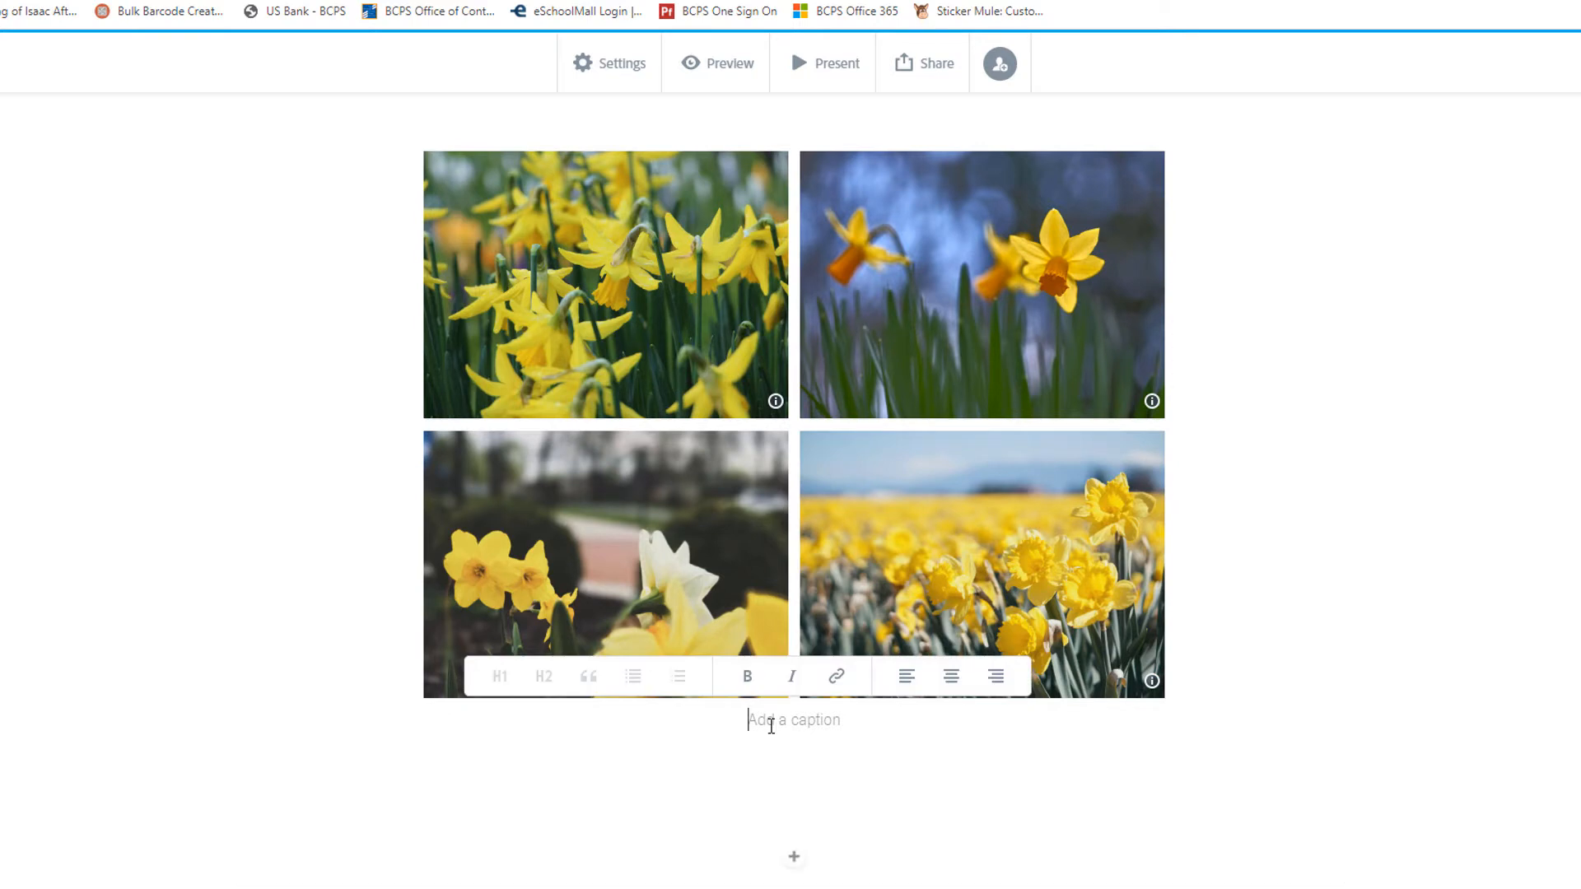
{"action": "type", "text": "Daffodils"}
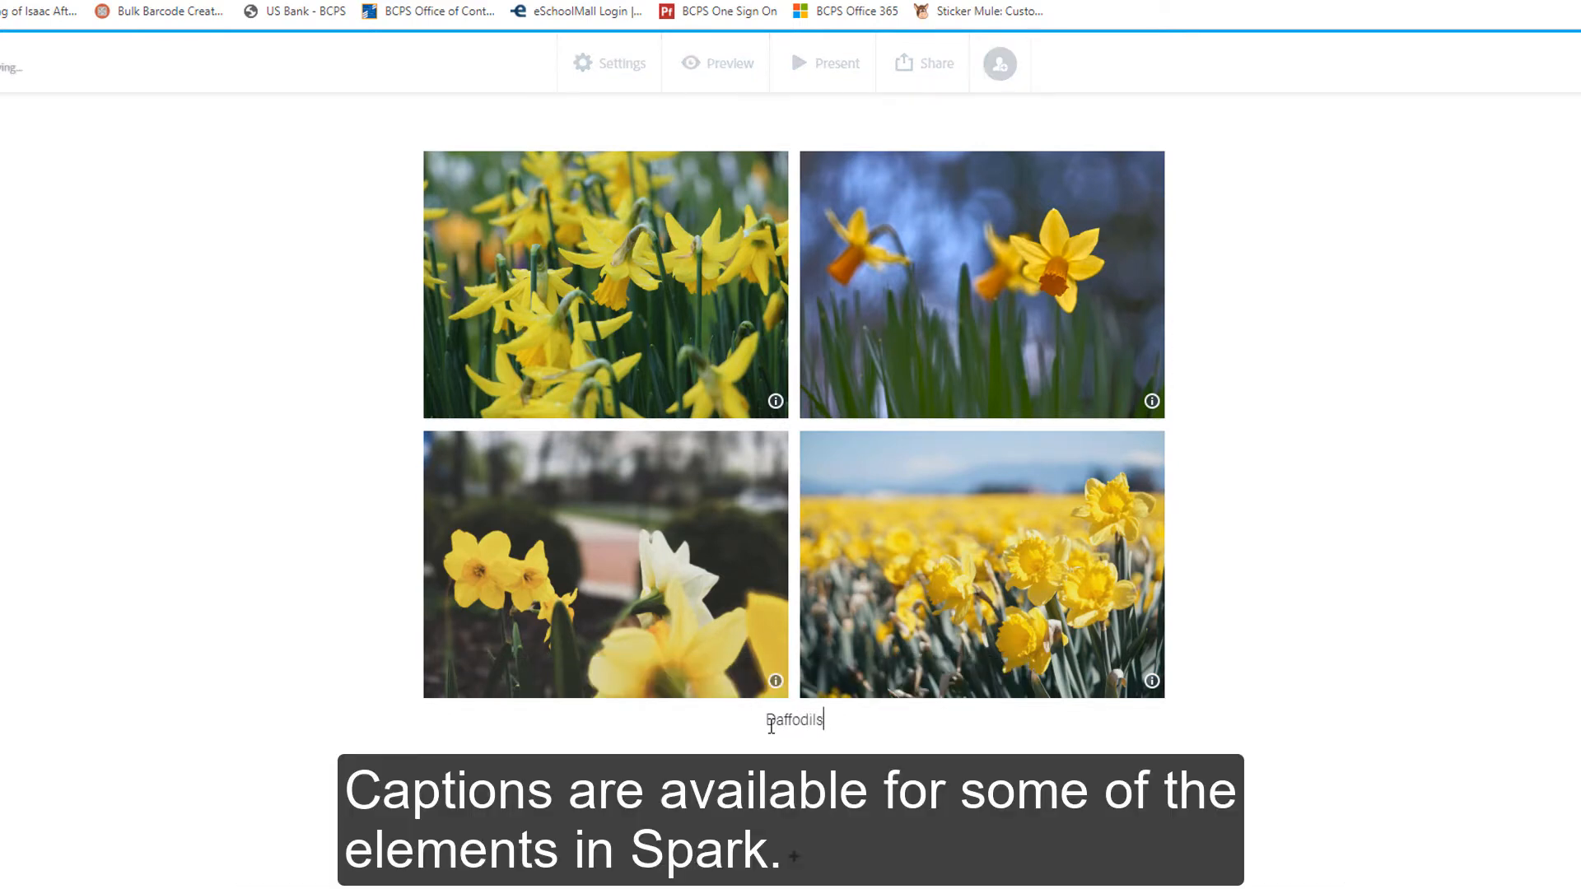
{"action": "type", "text": " in the Wild!"}
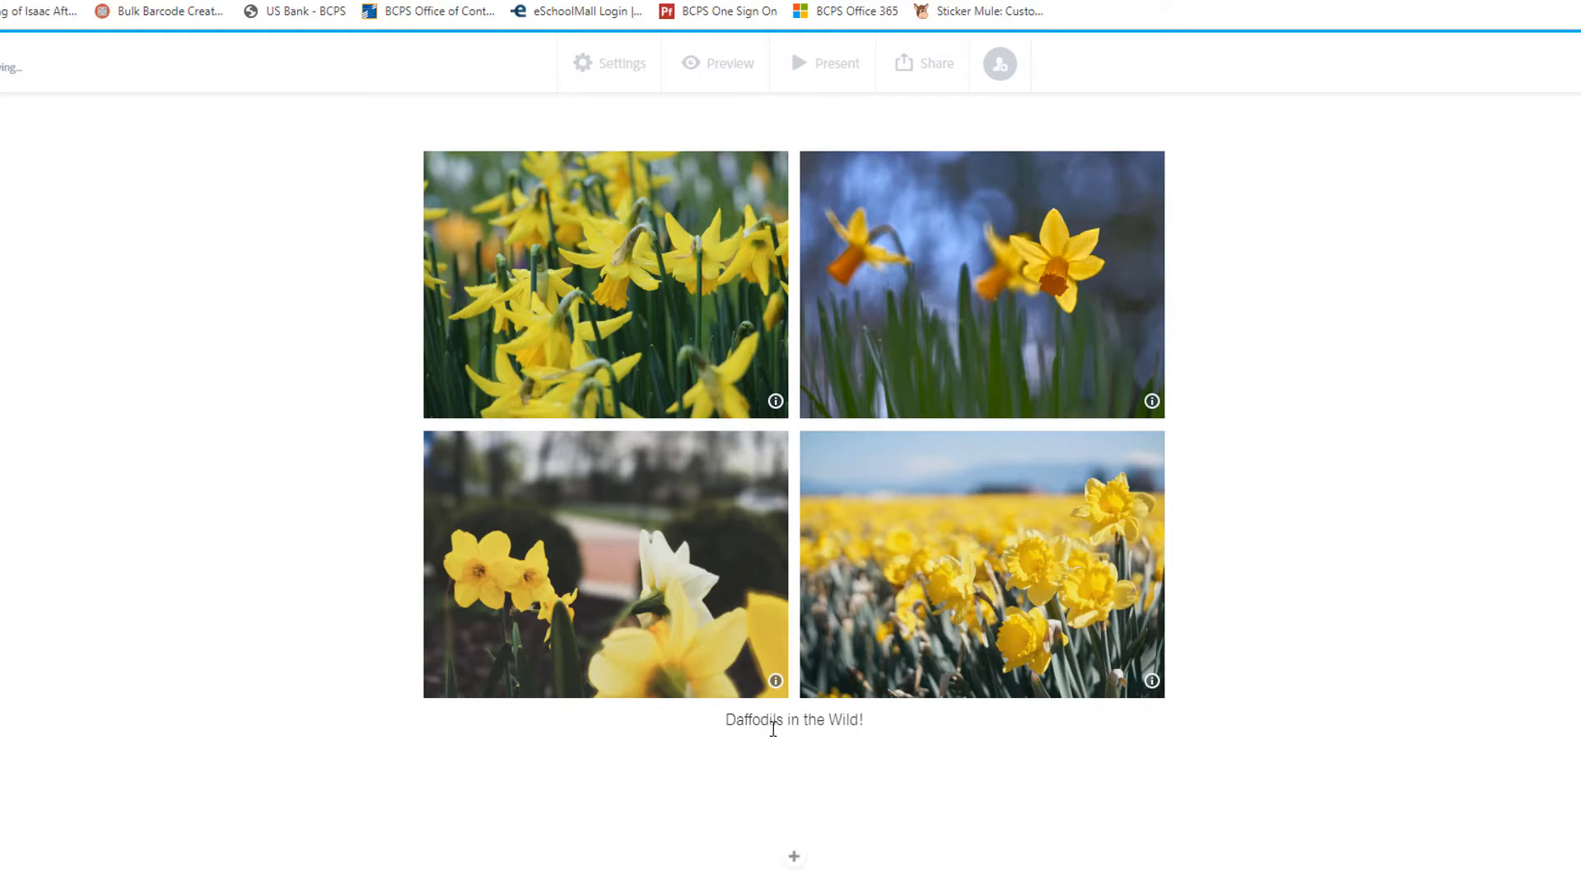
- Insert a photo of yellow daffodils on a dark background between the split layout and the photo grid
{"action": "scroll", "coordinate": [1438, 737], "scroll_direction": "up", "scroll_amount": 2}
{"action": "scroll", "coordinate": [1341, 695], "scroll_direction": "down", "scroll_amount": 1}
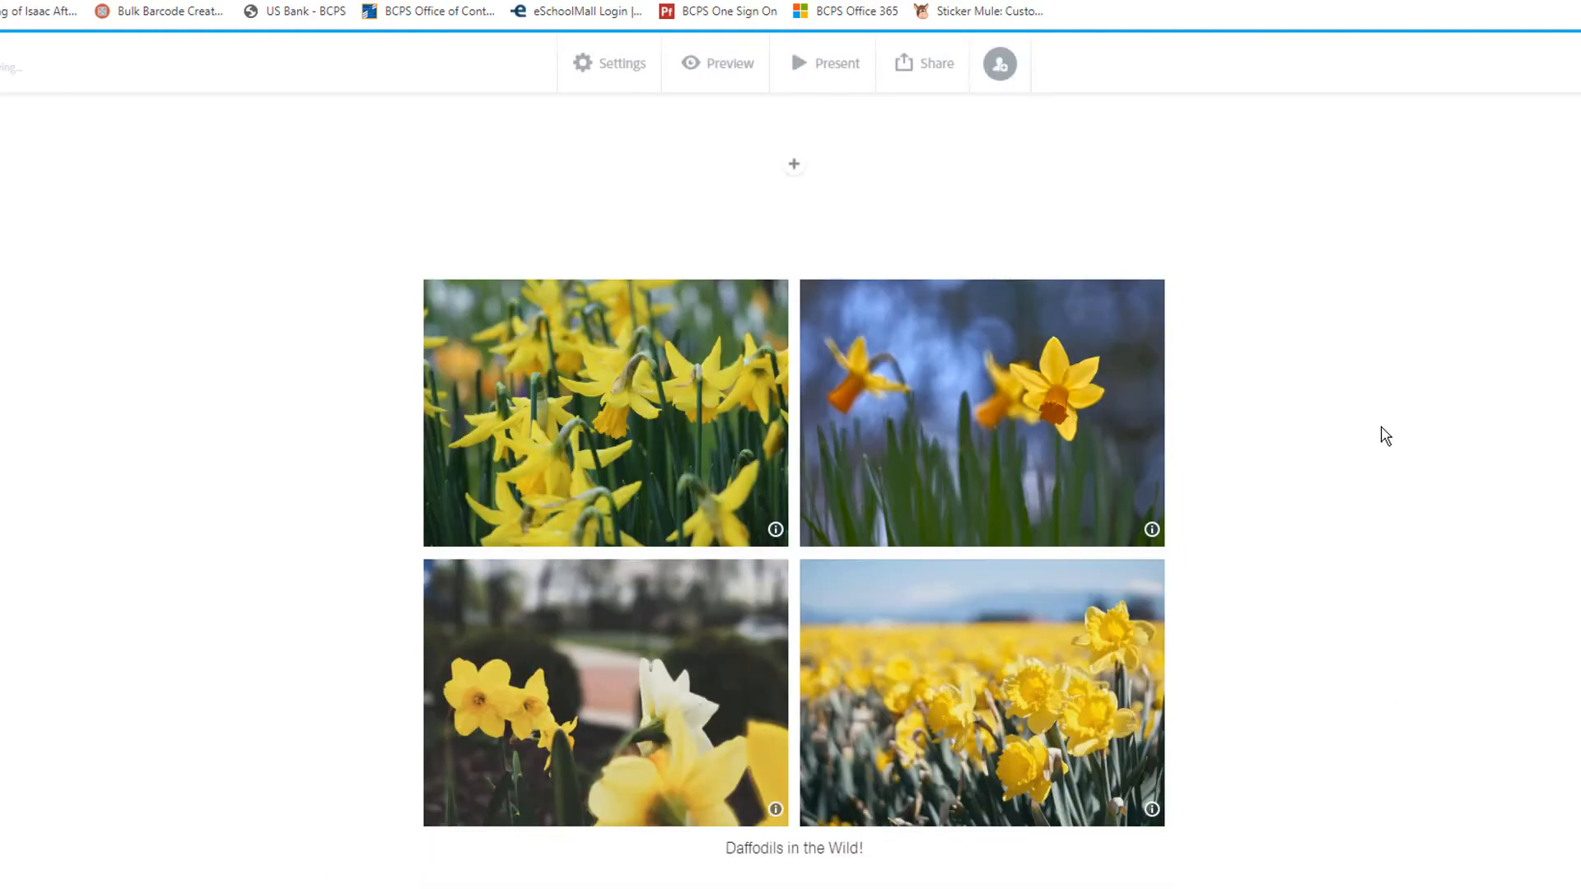
{"action": "scroll", "coordinate": [898, 657], "scroll_direction": "down", "scroll_amount": 1}
{"action": "scroll", "coordinate": [1062, 643], "scroll_direction": "up", "scroll_amount": 2}
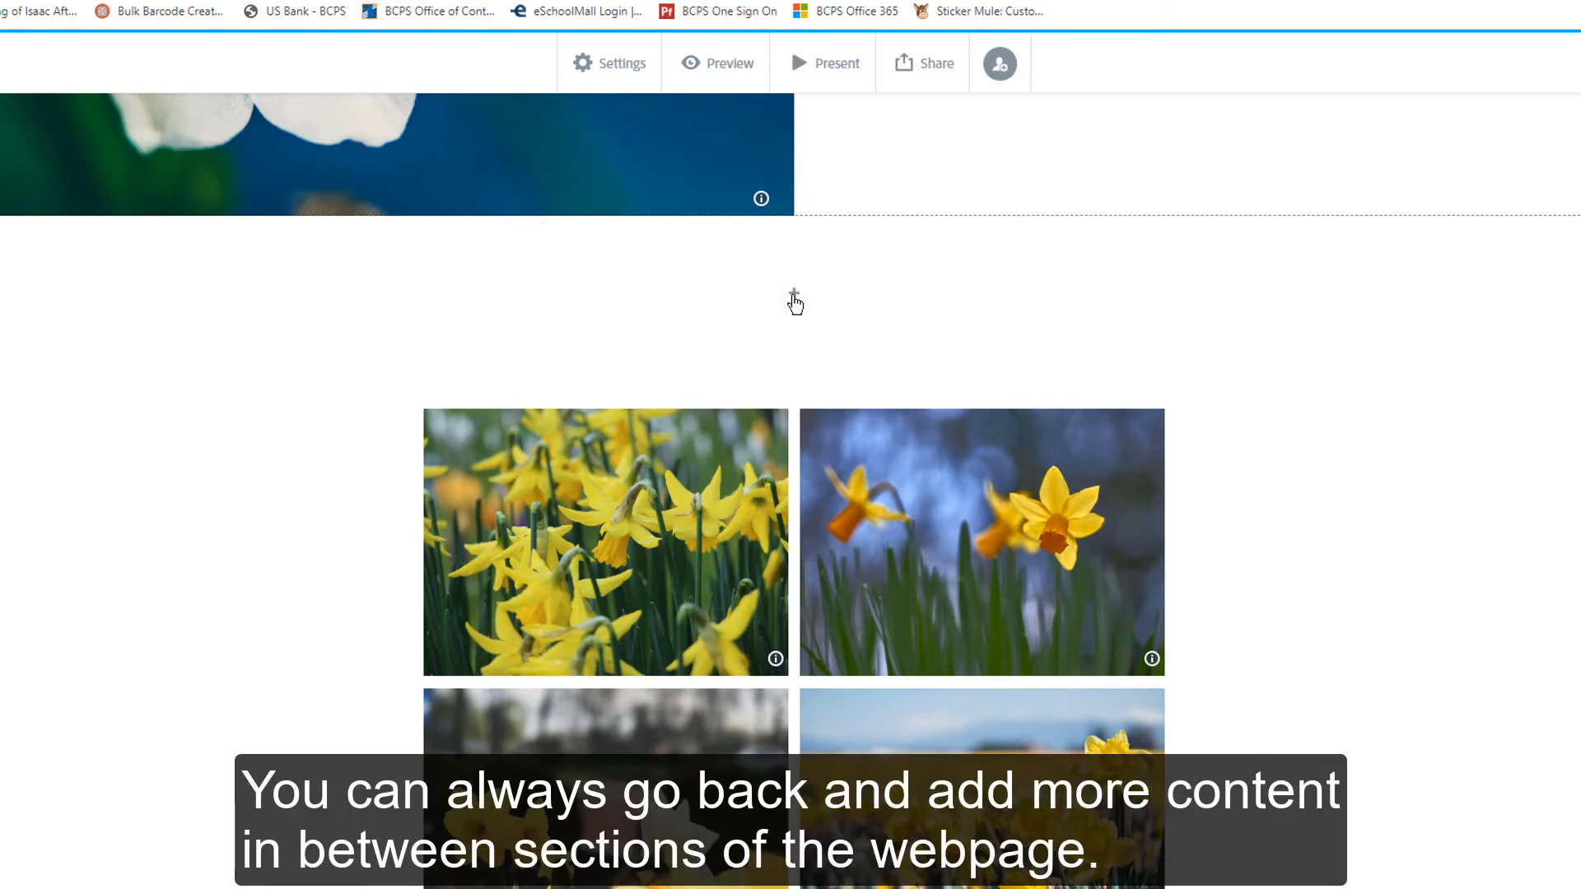
{"action": "left_click", "coordinate": [794, 298]}
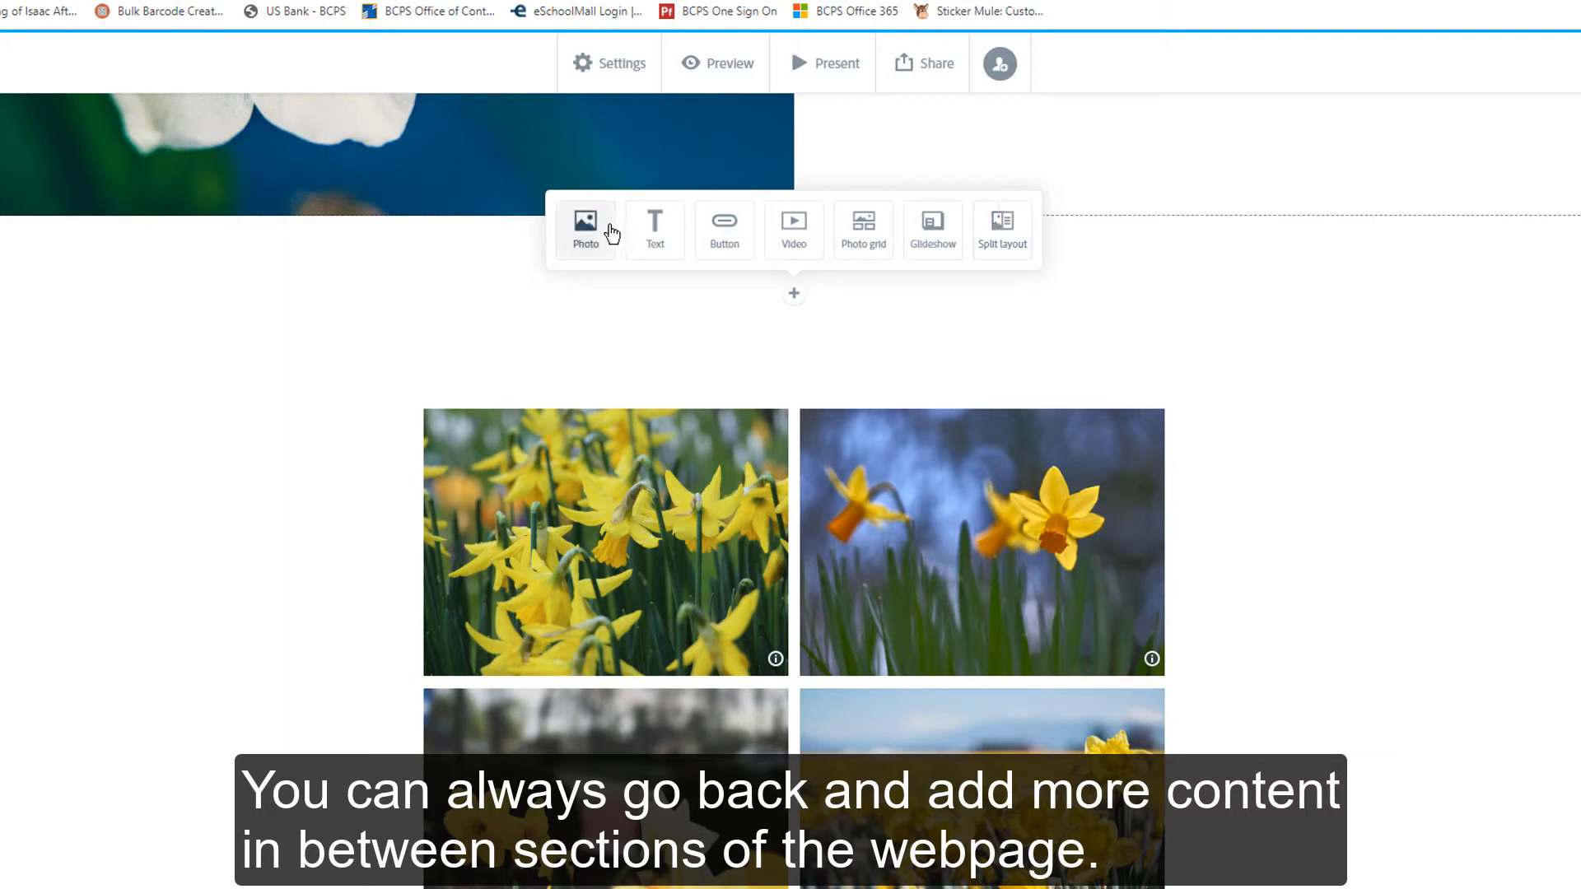
{"action": "left_click", "coordinate": [610, 233]}
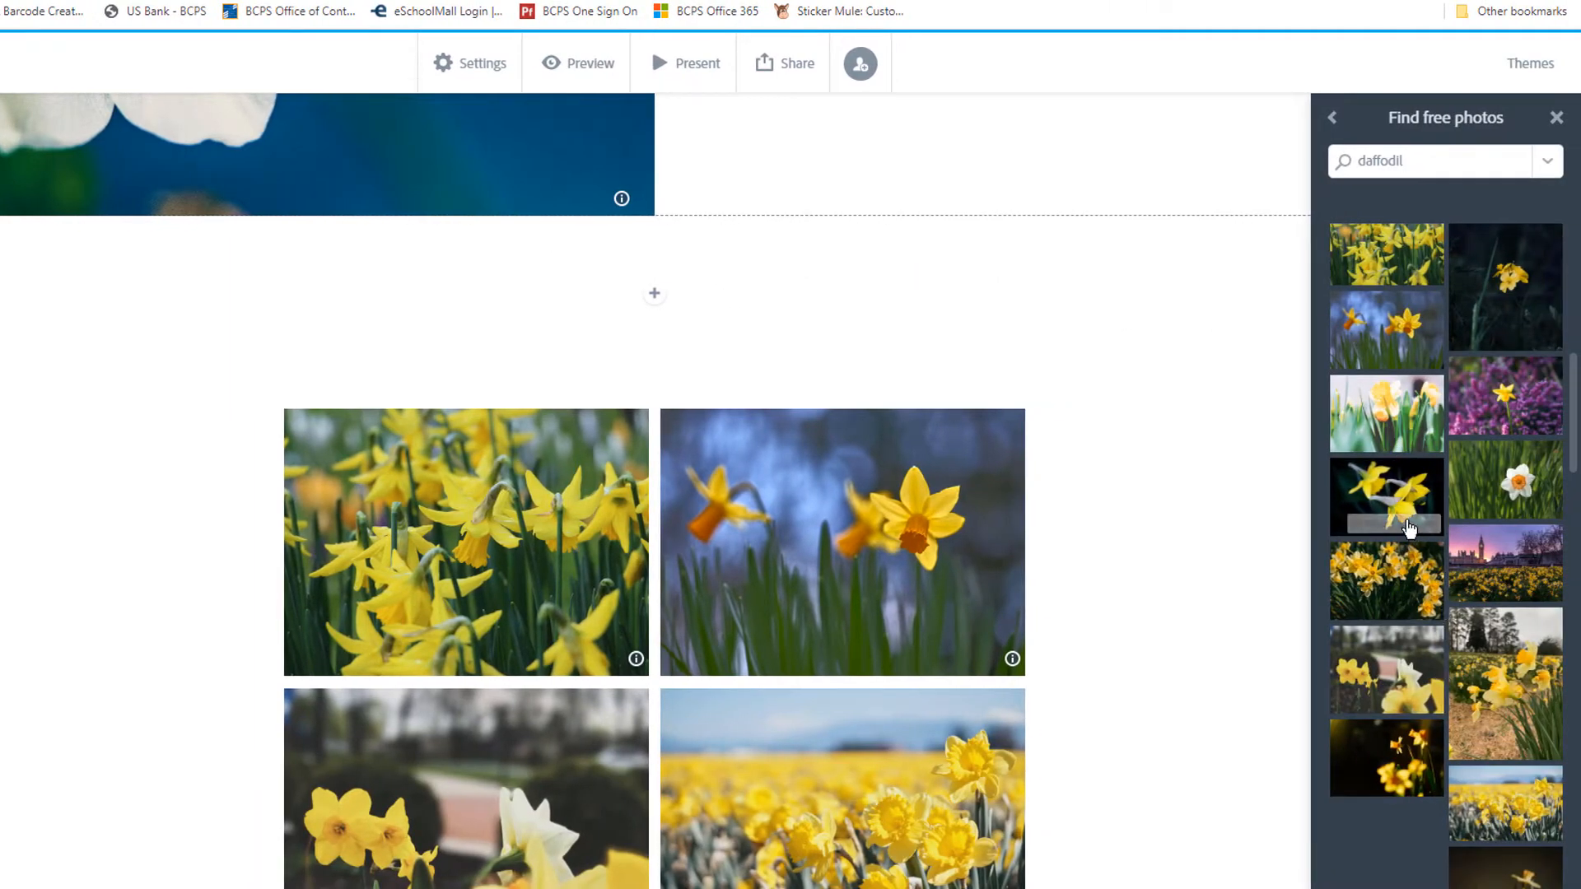
{"action": "left_click", "coordinate": [1391, 498]}
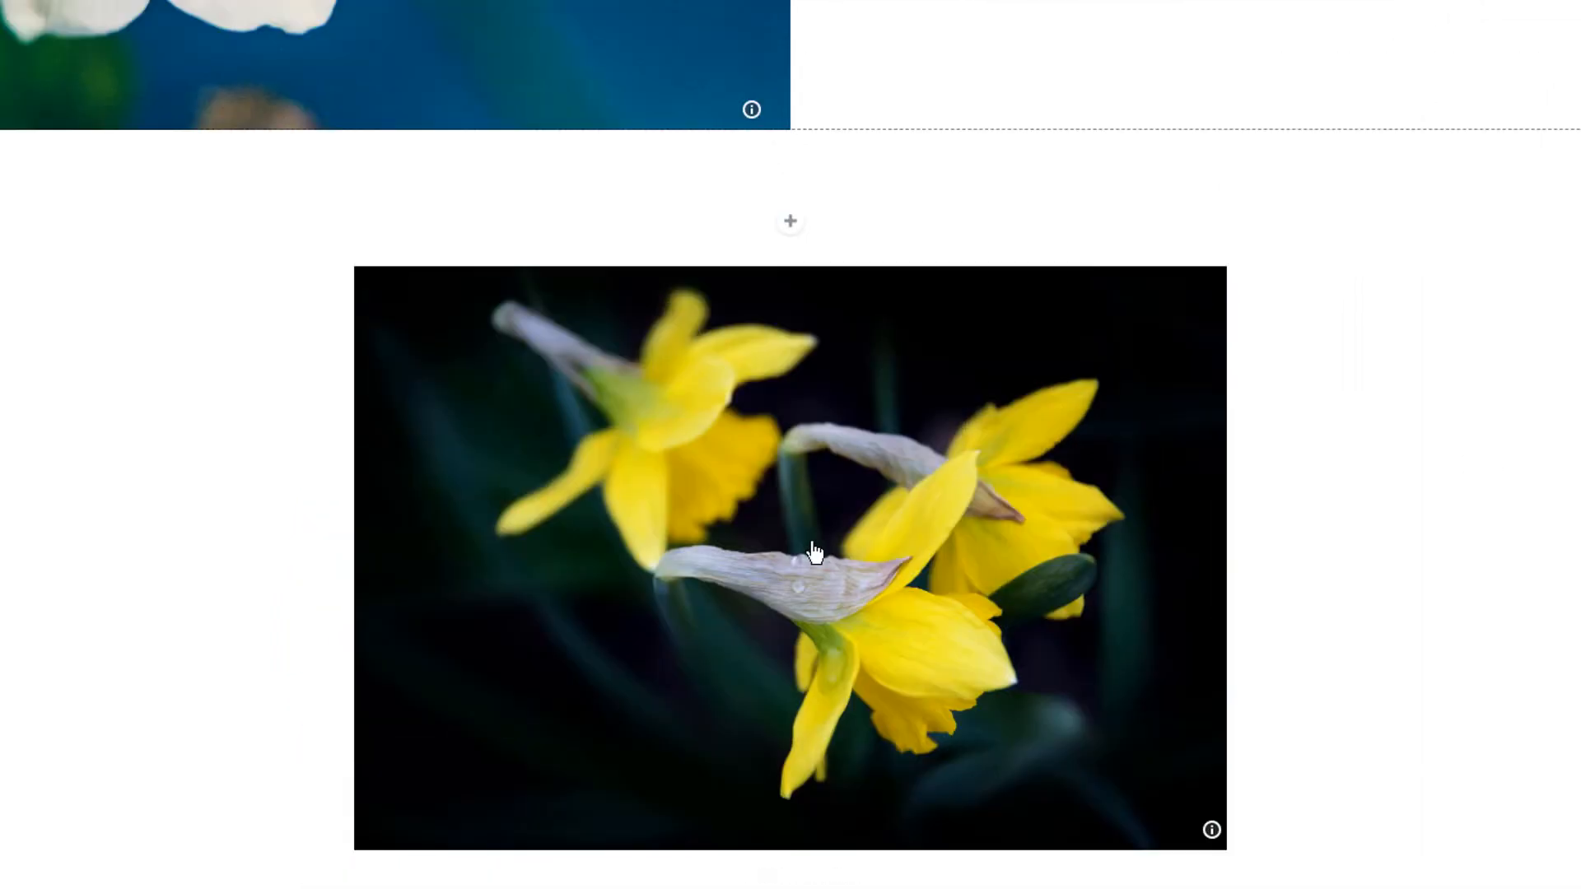
- Switch the inserted photo's display style to Window and then to Full width
{"action": "left_click", "coordinate": [808, 459]}
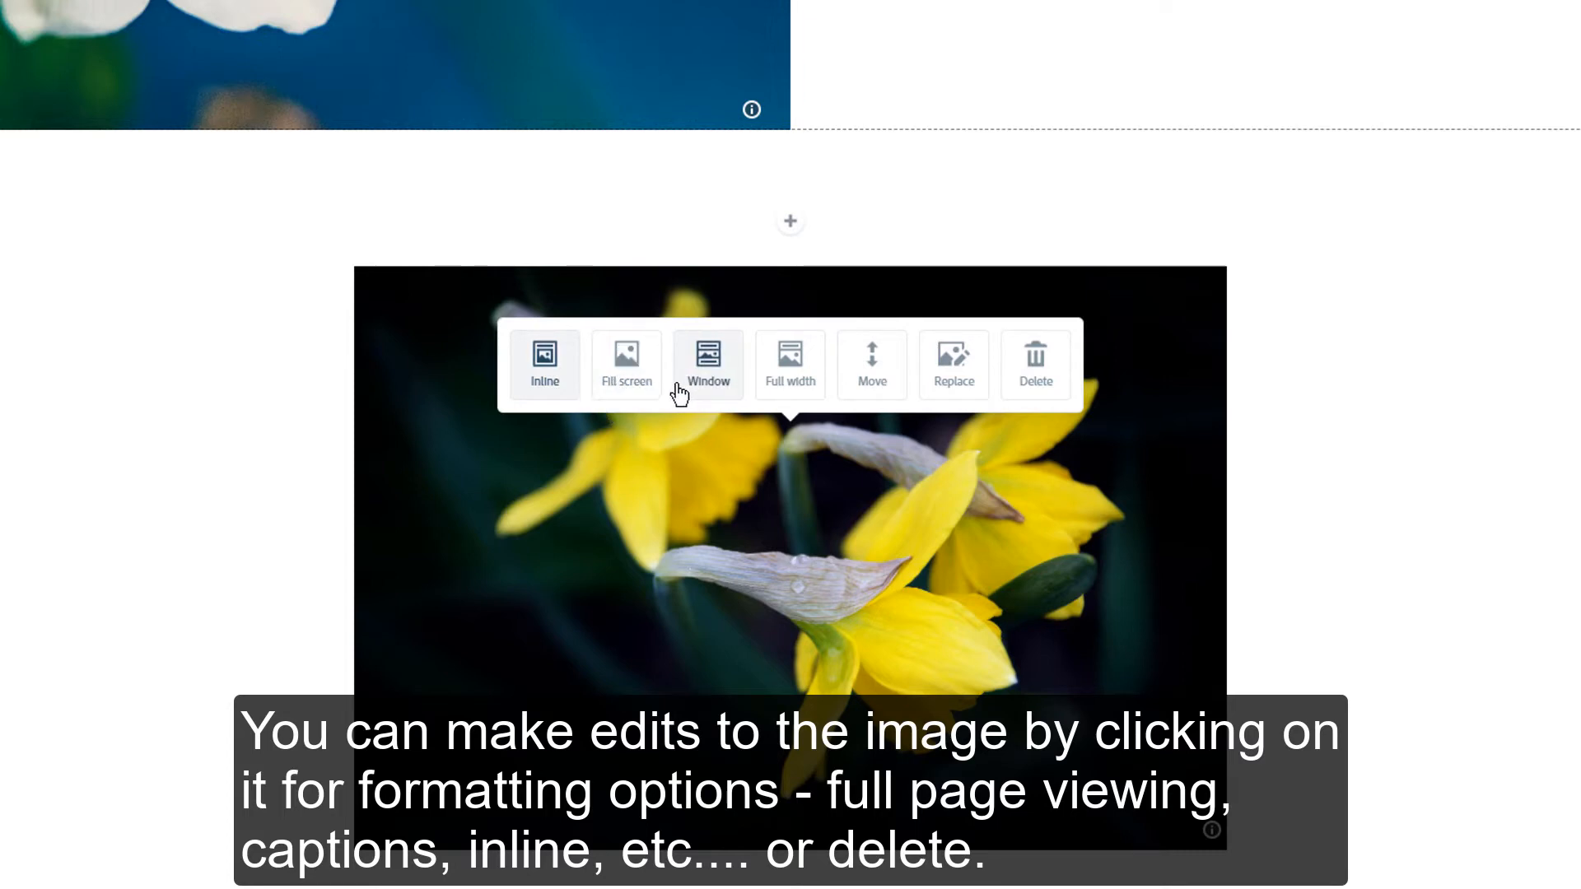
{"action": "left_click", "coordinate": [729, 396]}
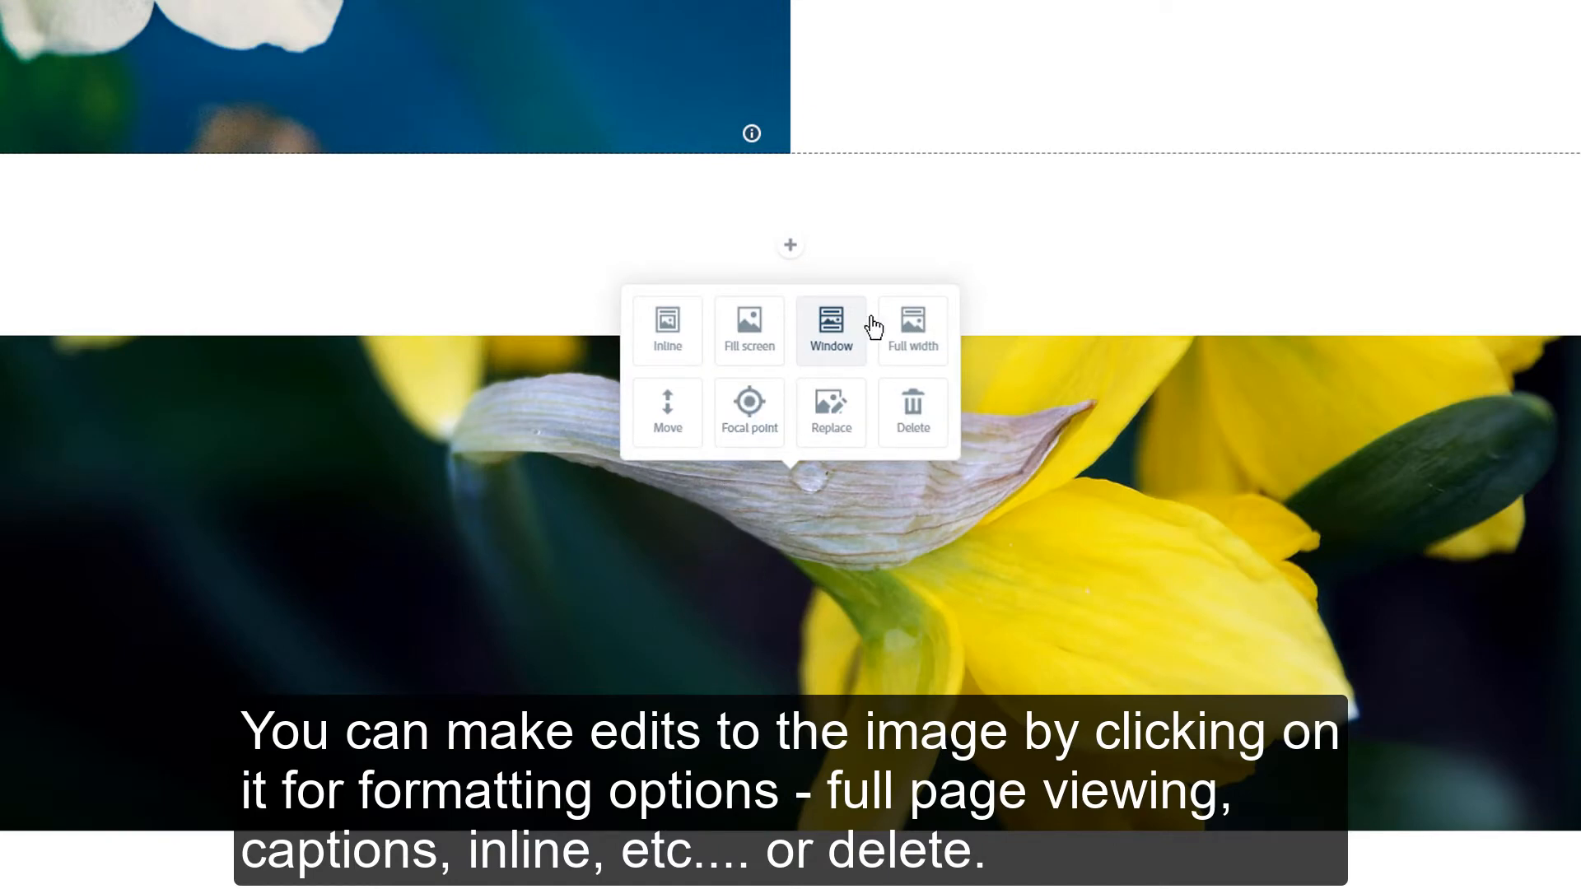
{"action": "left_click", "coordinate": [908, 329]}
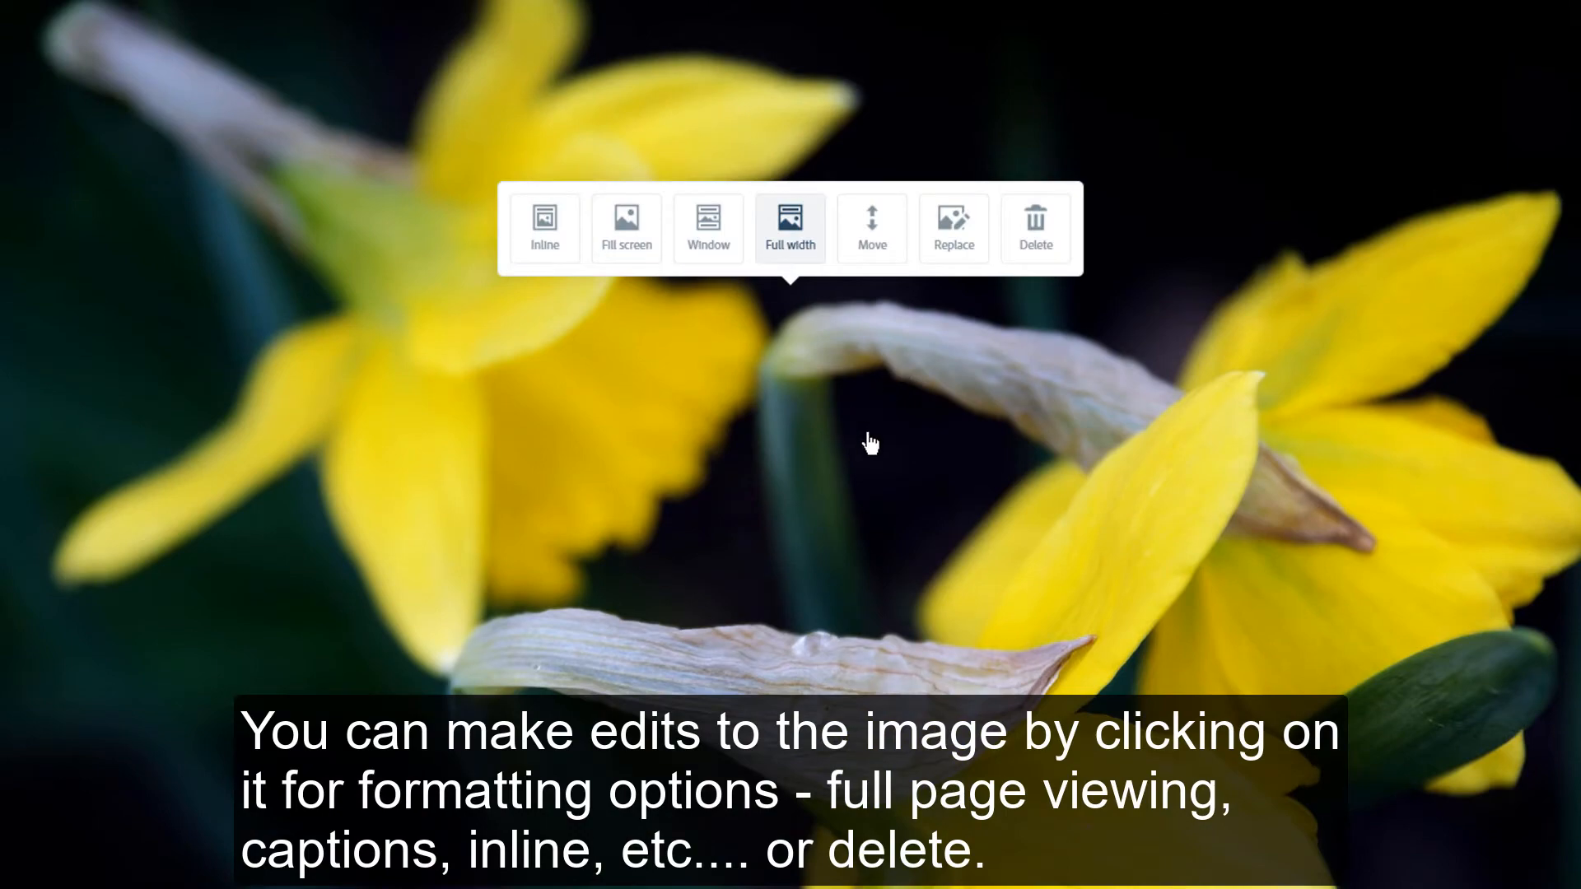
- Scroll through the page to review the full-width photo and the sections below it
{"action": "scroll", "coordinate": [864, 441], "scroll_direction": "up", "scroll_amount": 4}
{"action": "scroll", "coordinate": [864, 442], "scroll_direction": "down", "scroll_amount": 4}
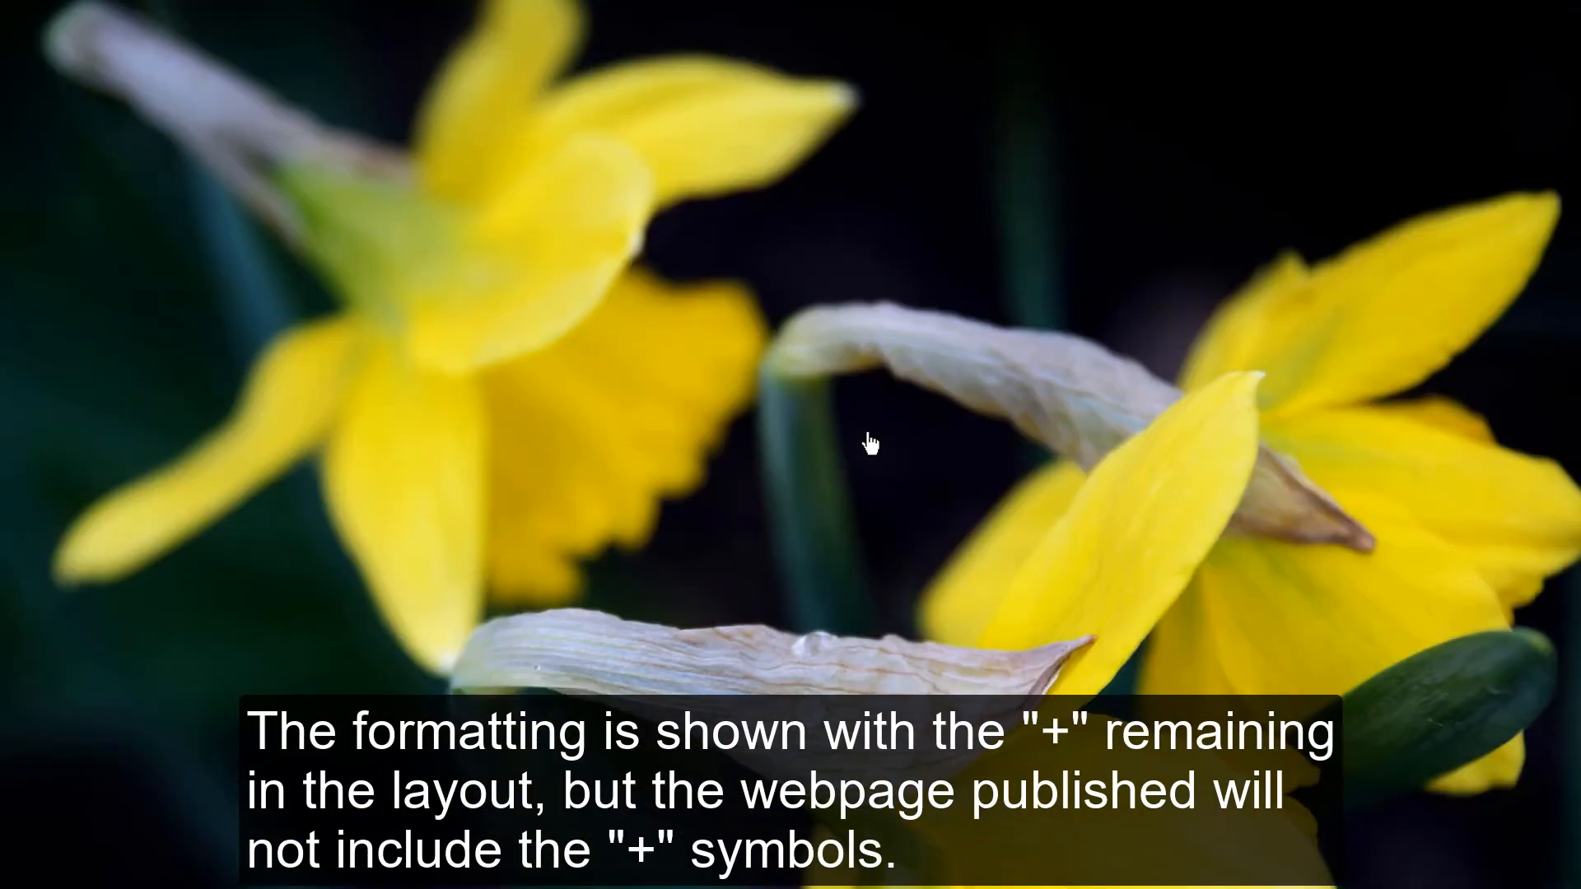
{"action": "scroll", "coordinate": [840, 406], "scroll_direction": "up", "scroll_amount": 2}
{"action": "scroll", "coordinate": [760, 519], "scroll_direction": "down", "scroll_amount": 2}
{"action": "left_click", "coordinate": [765, 508]}
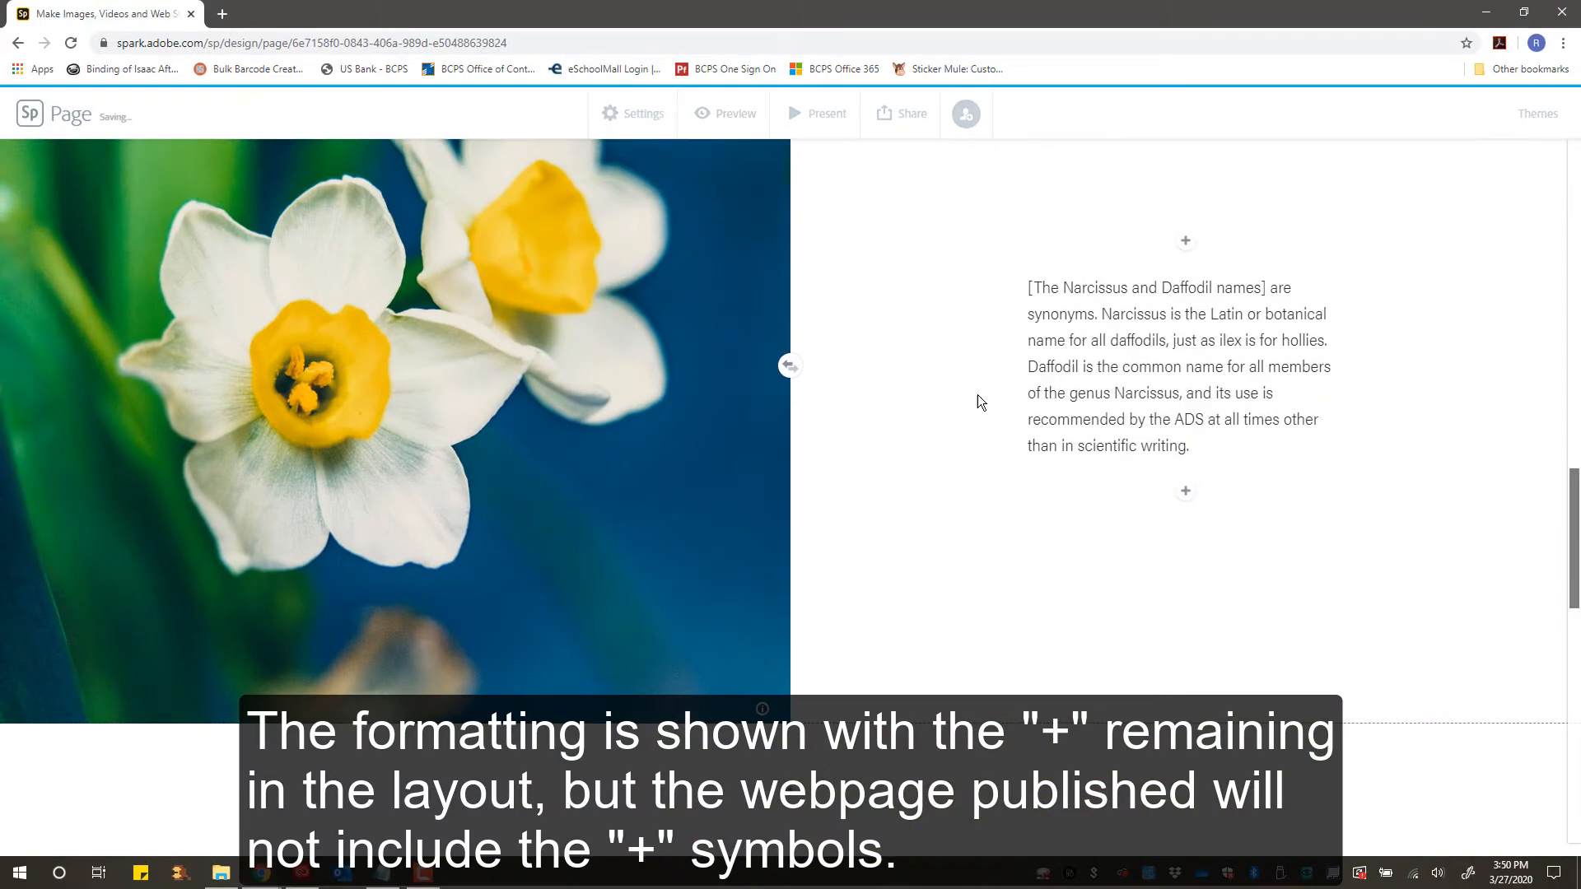
{"action": "scroll", "coordinate": [977, 393], "scroll_direction": "down", "scroll_amount": 1}
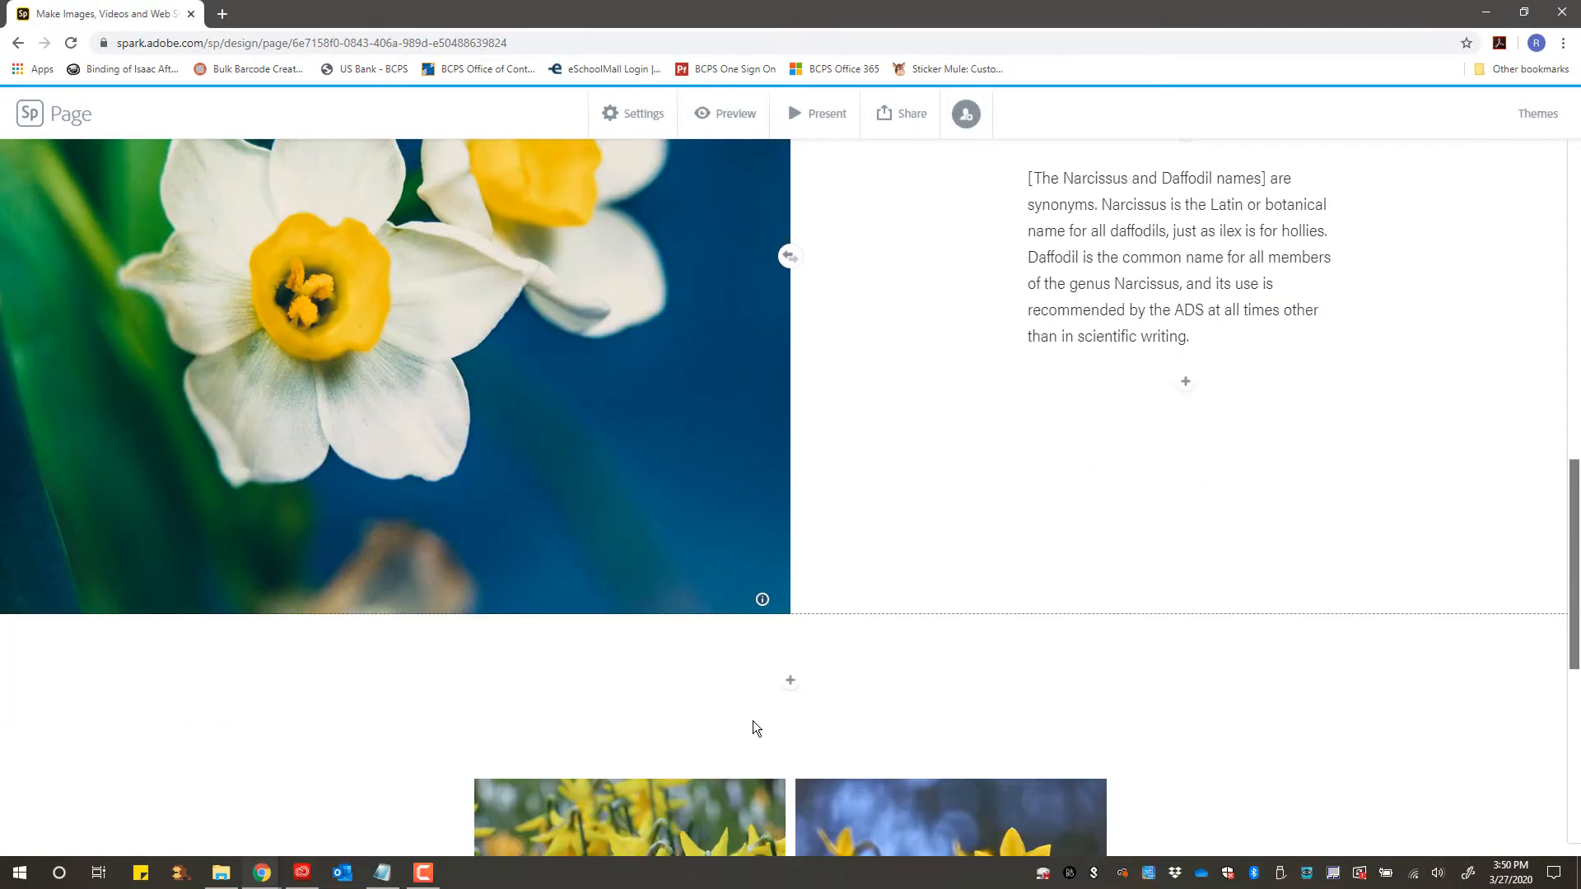
{"action": "scroll", "coordinate": [850, 691], "scroll_direction": "down", "scroll_amount": 5}
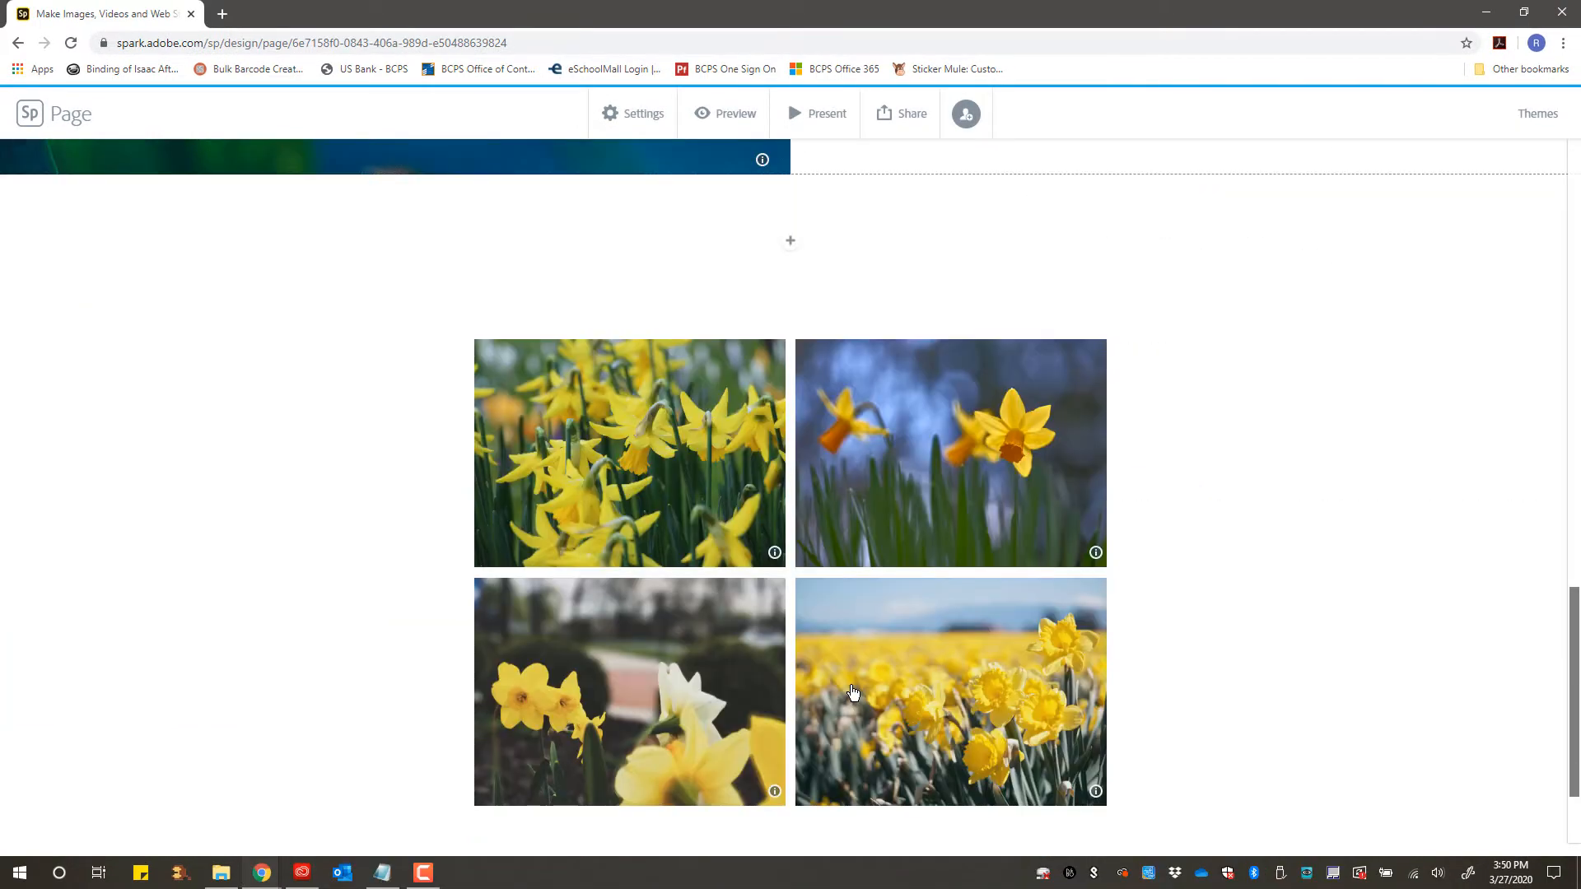
{"action": "scroll", "coordinate": [852, 693], "scroll_direction": "down", "scroll_amount": 2}
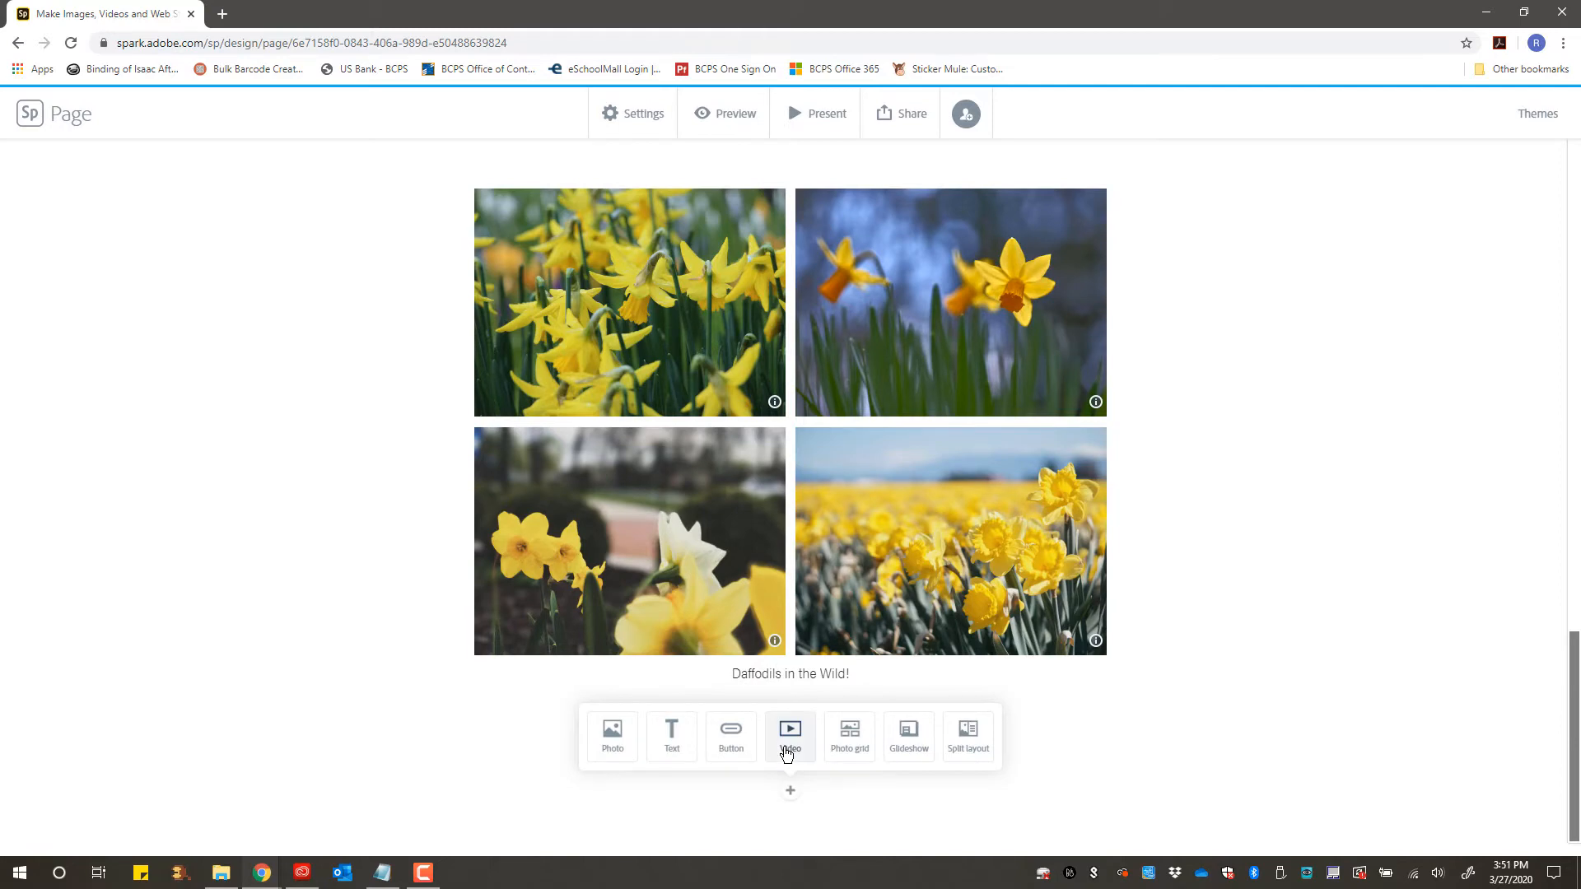
{"action": "left_click", "coordinate": [786, 756]}
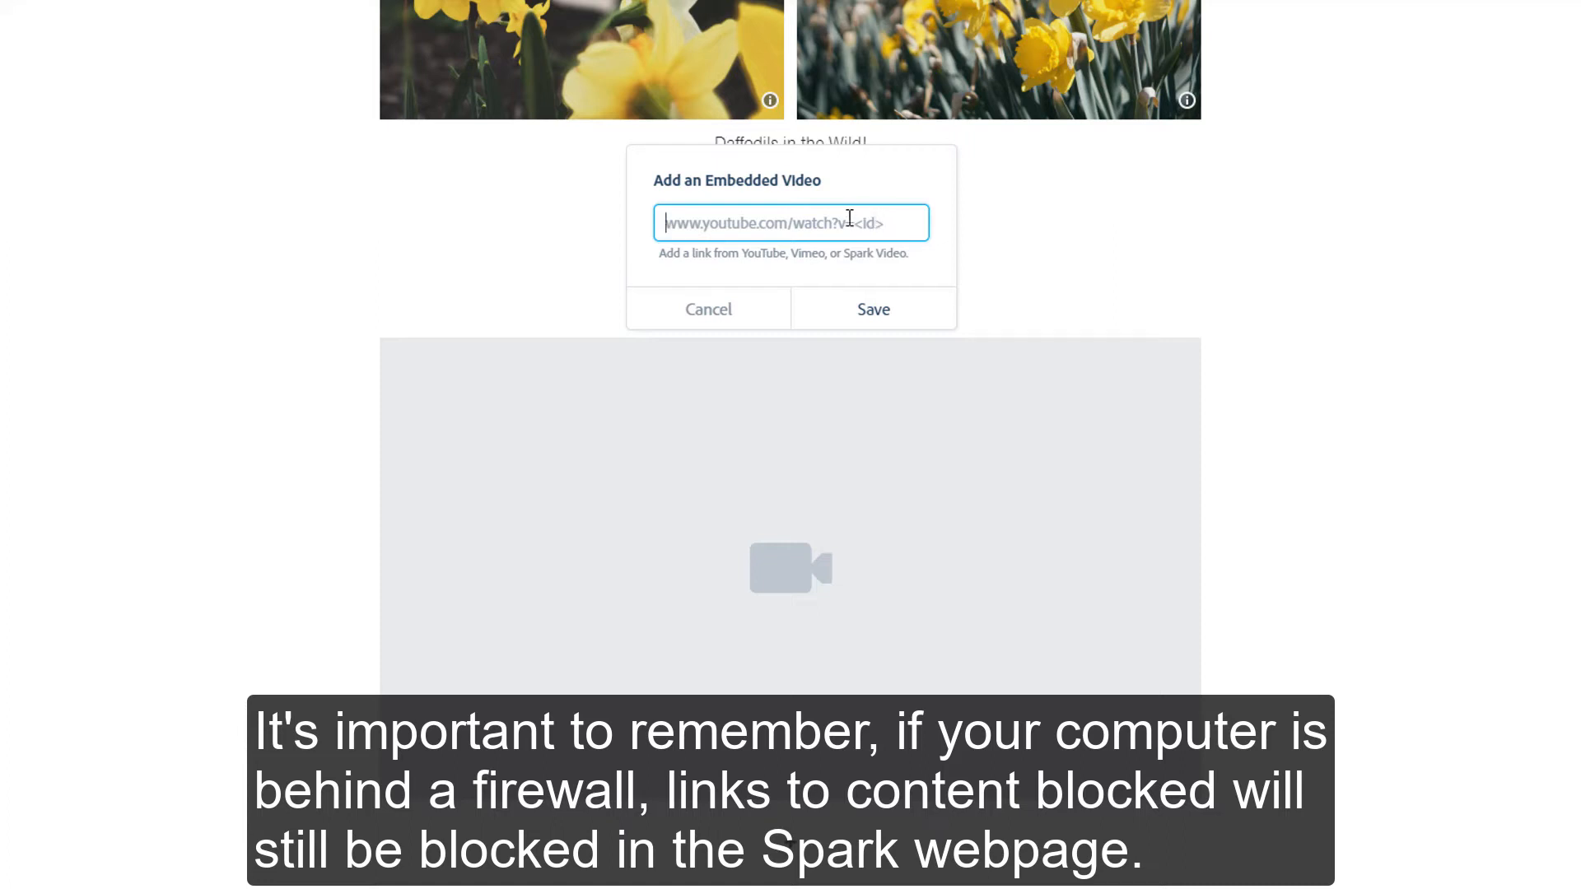
{"action": "left_click", "coordinate": [727, 308]}
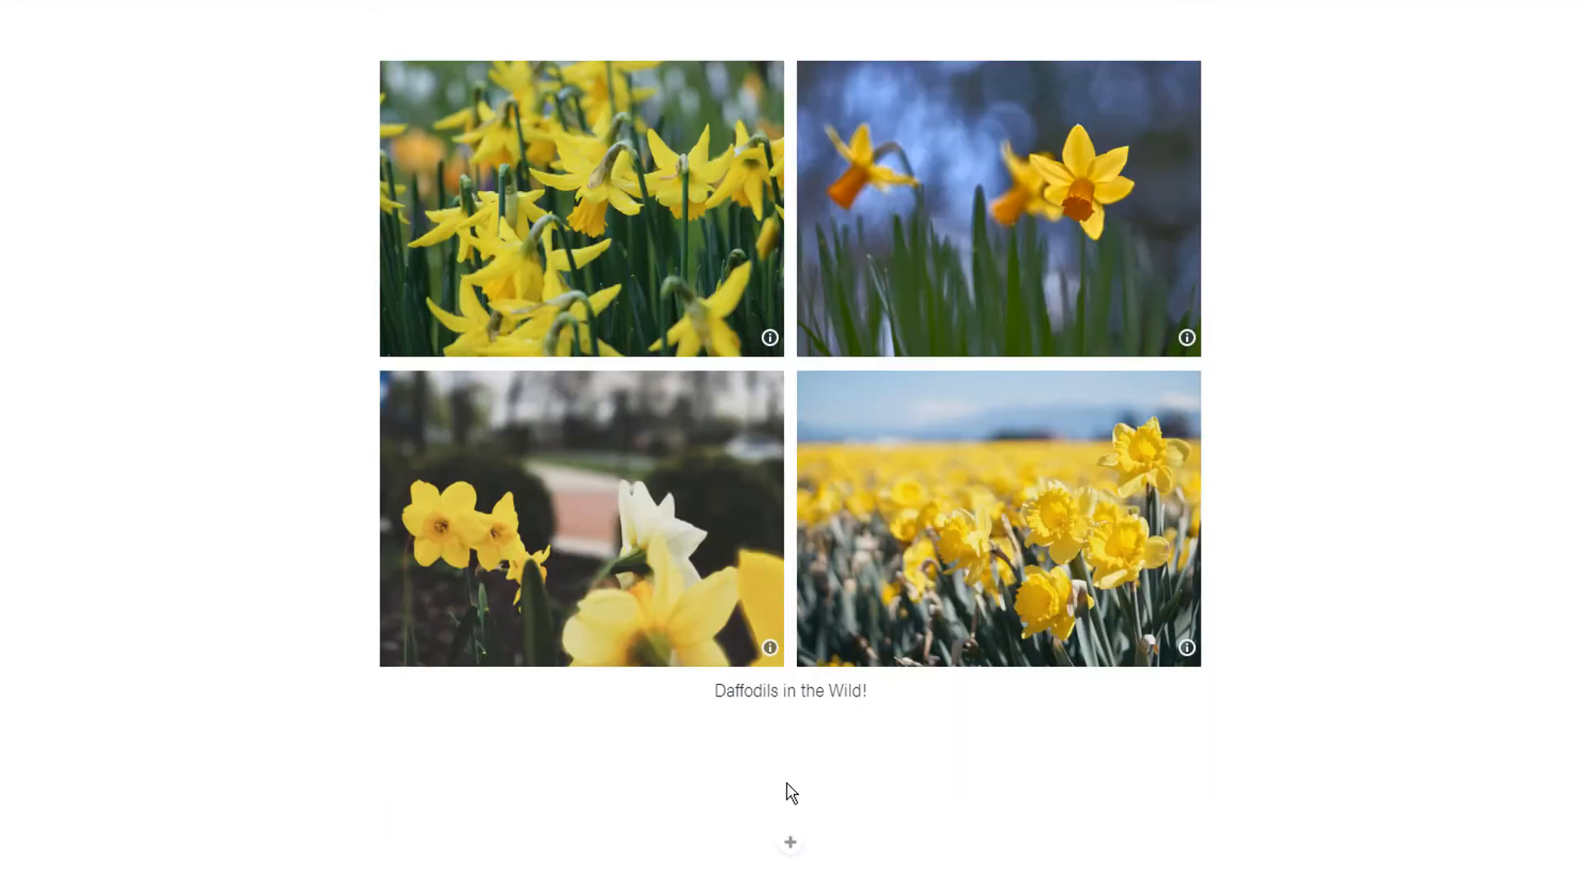
{"action": "left_click", "coordinate": [788, 859]}
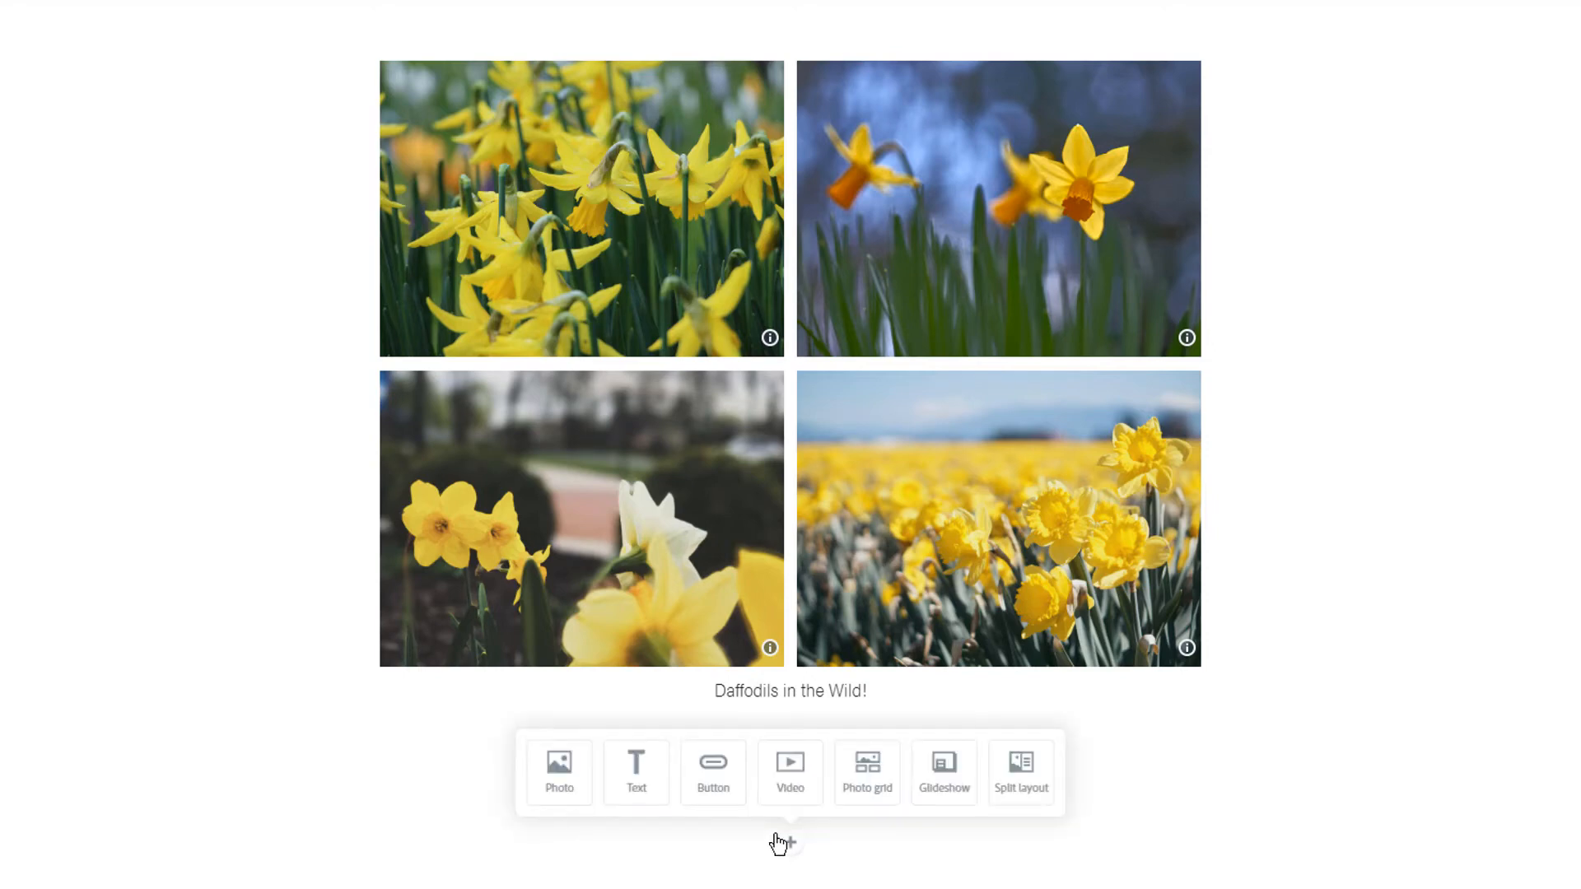
{"action": "left_click", "coordinate": [710, 770]}
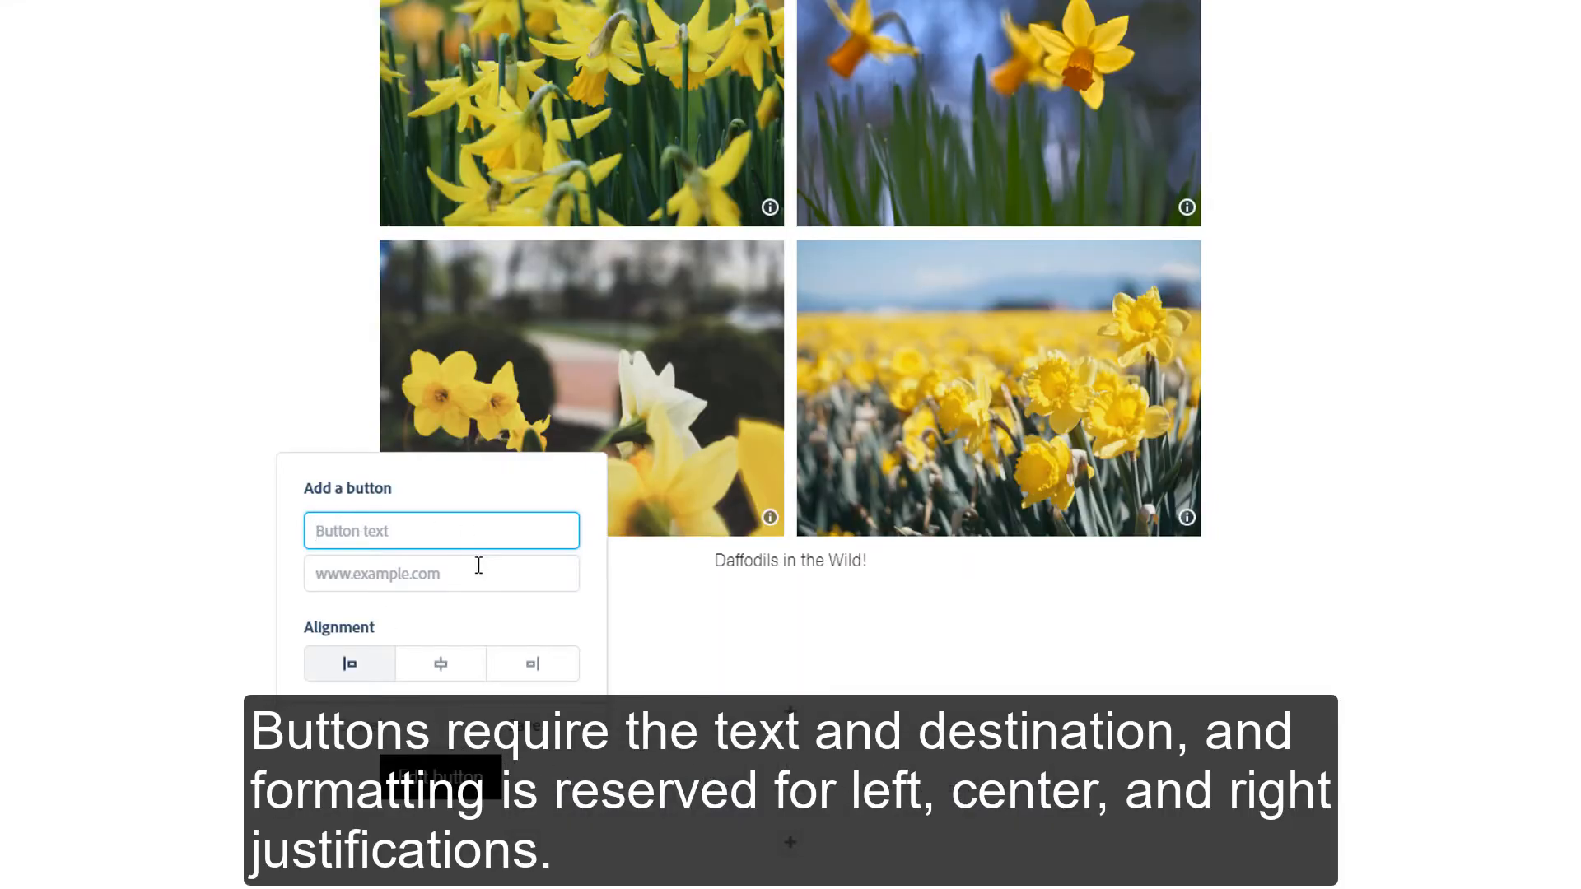
{"action": "left_click", "coordinate": [431, 684]}
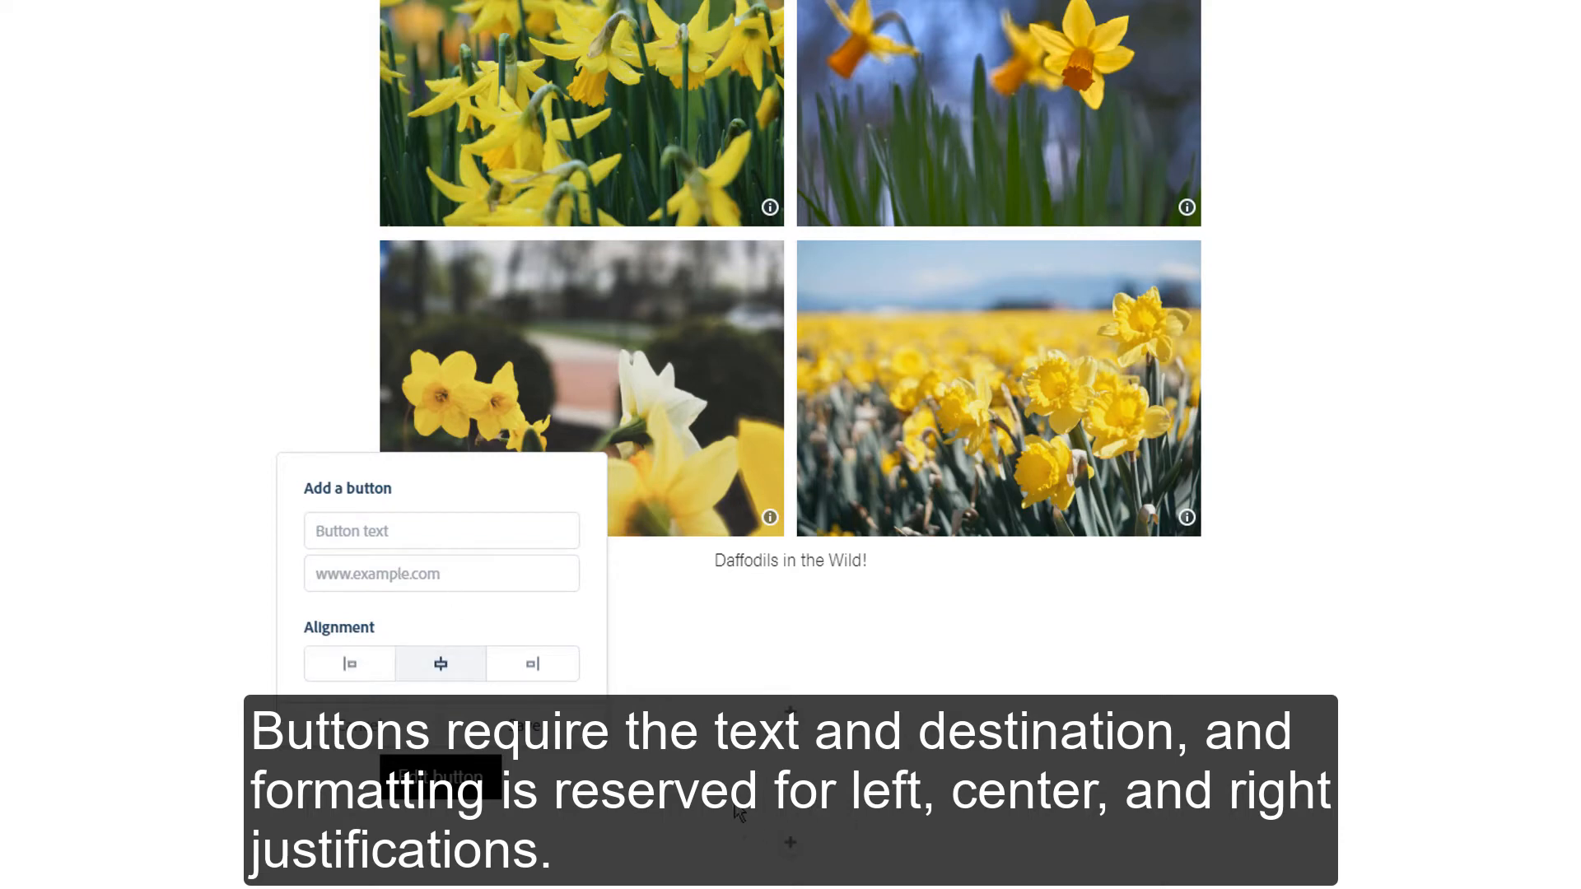
{"action": "left_click", "coordinate": [360, 725]}
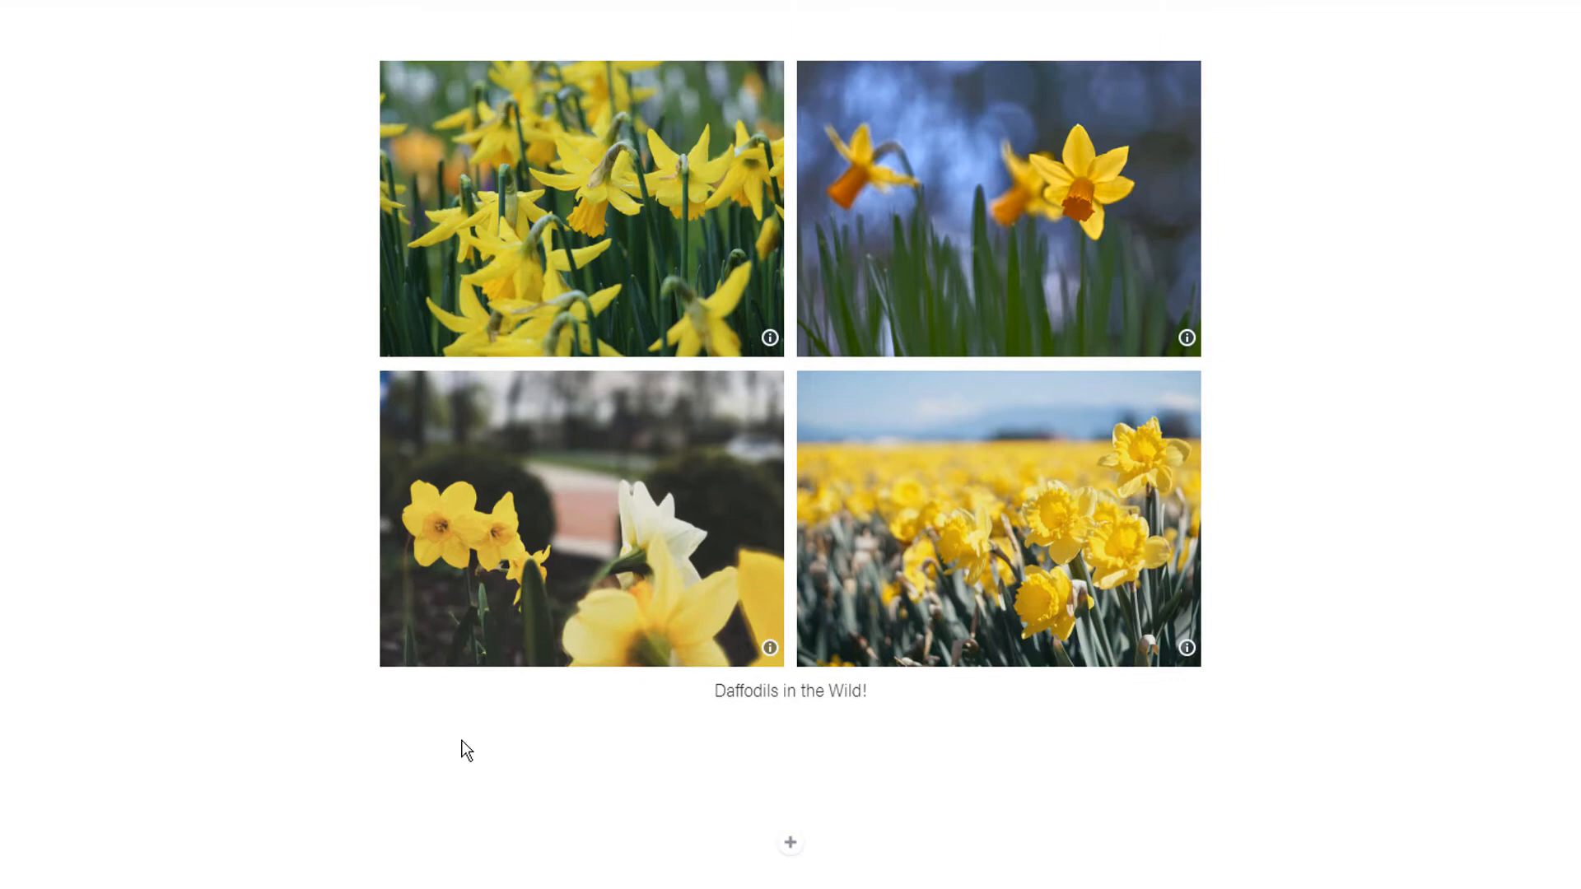
- Insert a glideshow below the photo grid using five daffodil photos from the free photo search, and save it
{"action": "left_click", "coordinate": [788, 848]}
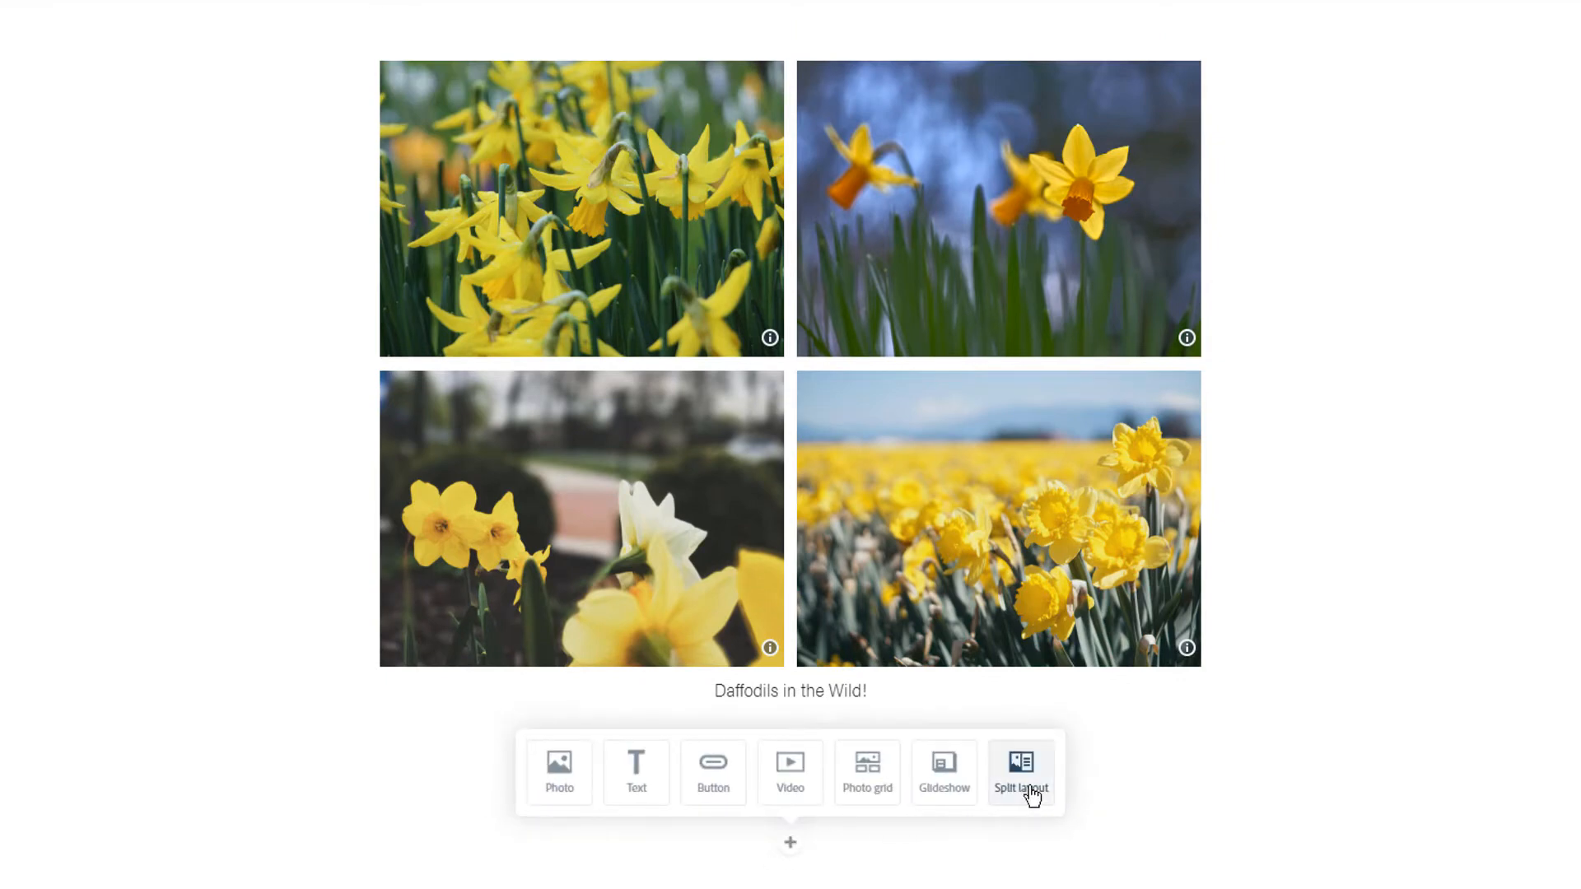
{"action": "left_click", "coordinate": [936, 786]}
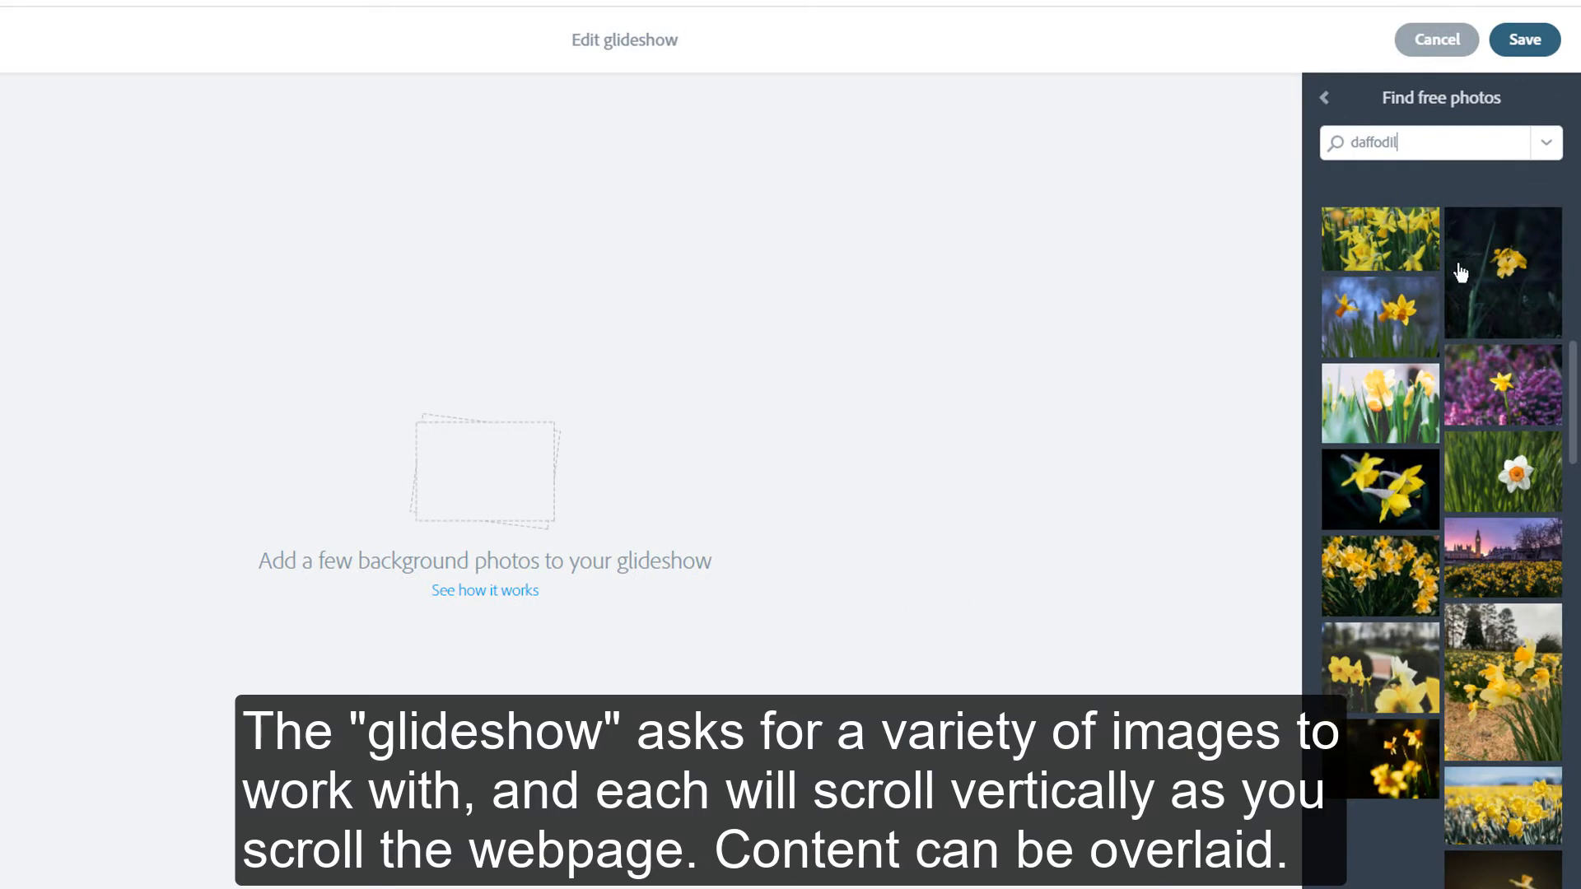
{"action": "left_click", "coordinate": [1391, 568]}
{"action": "left_click", "coordinate": [1391, 490]}
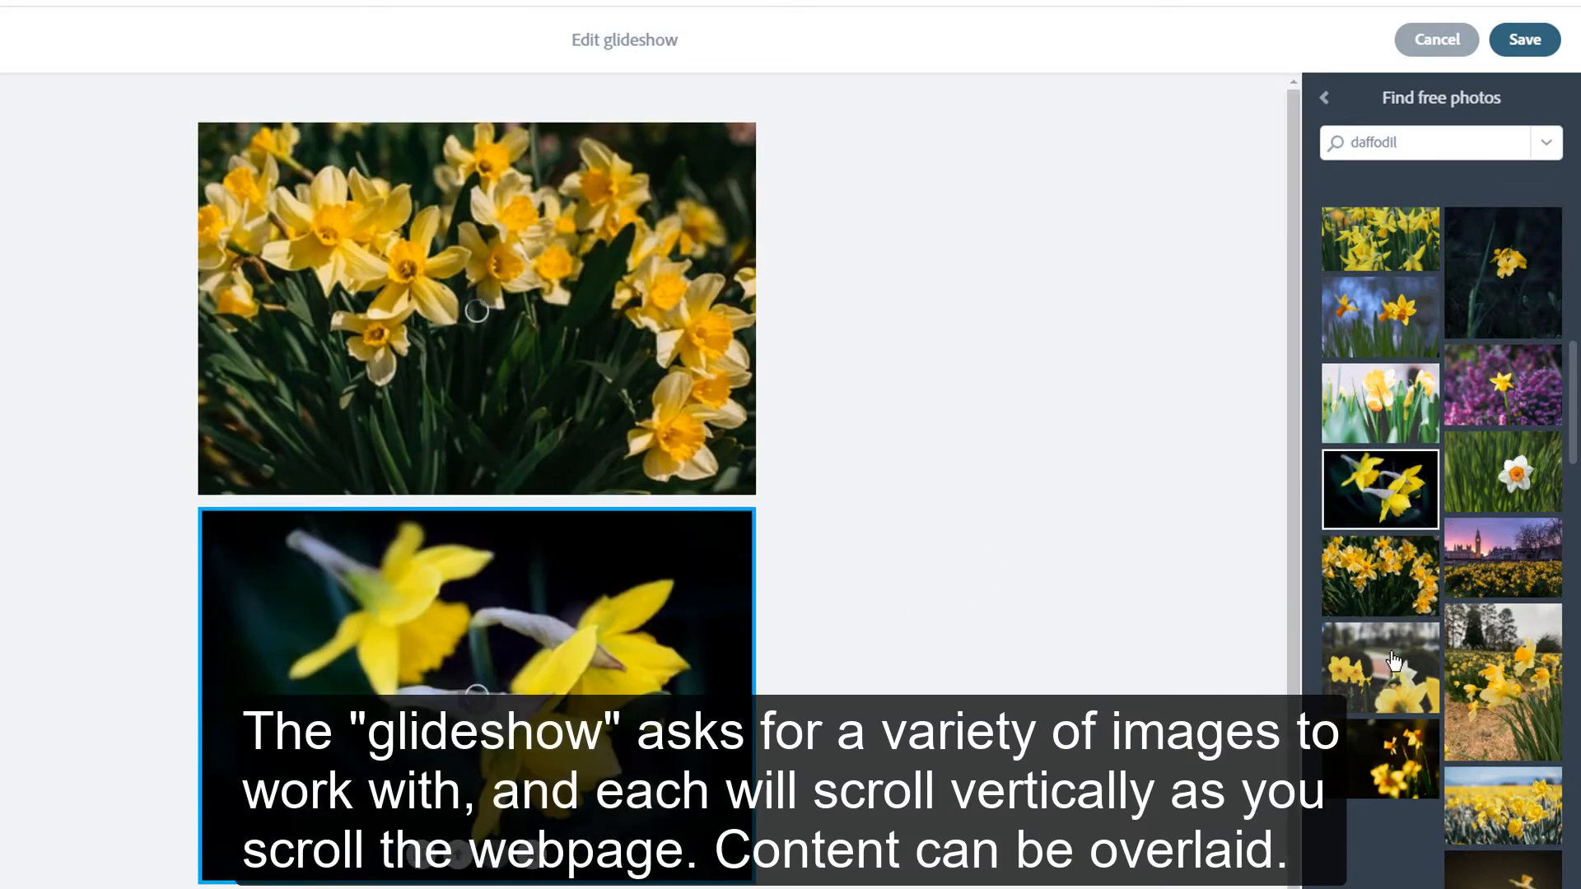
{"action": "left_click", "coordinate": [1405, 766]}
{"action": "left_click", "coordinate": [1489, 451]}
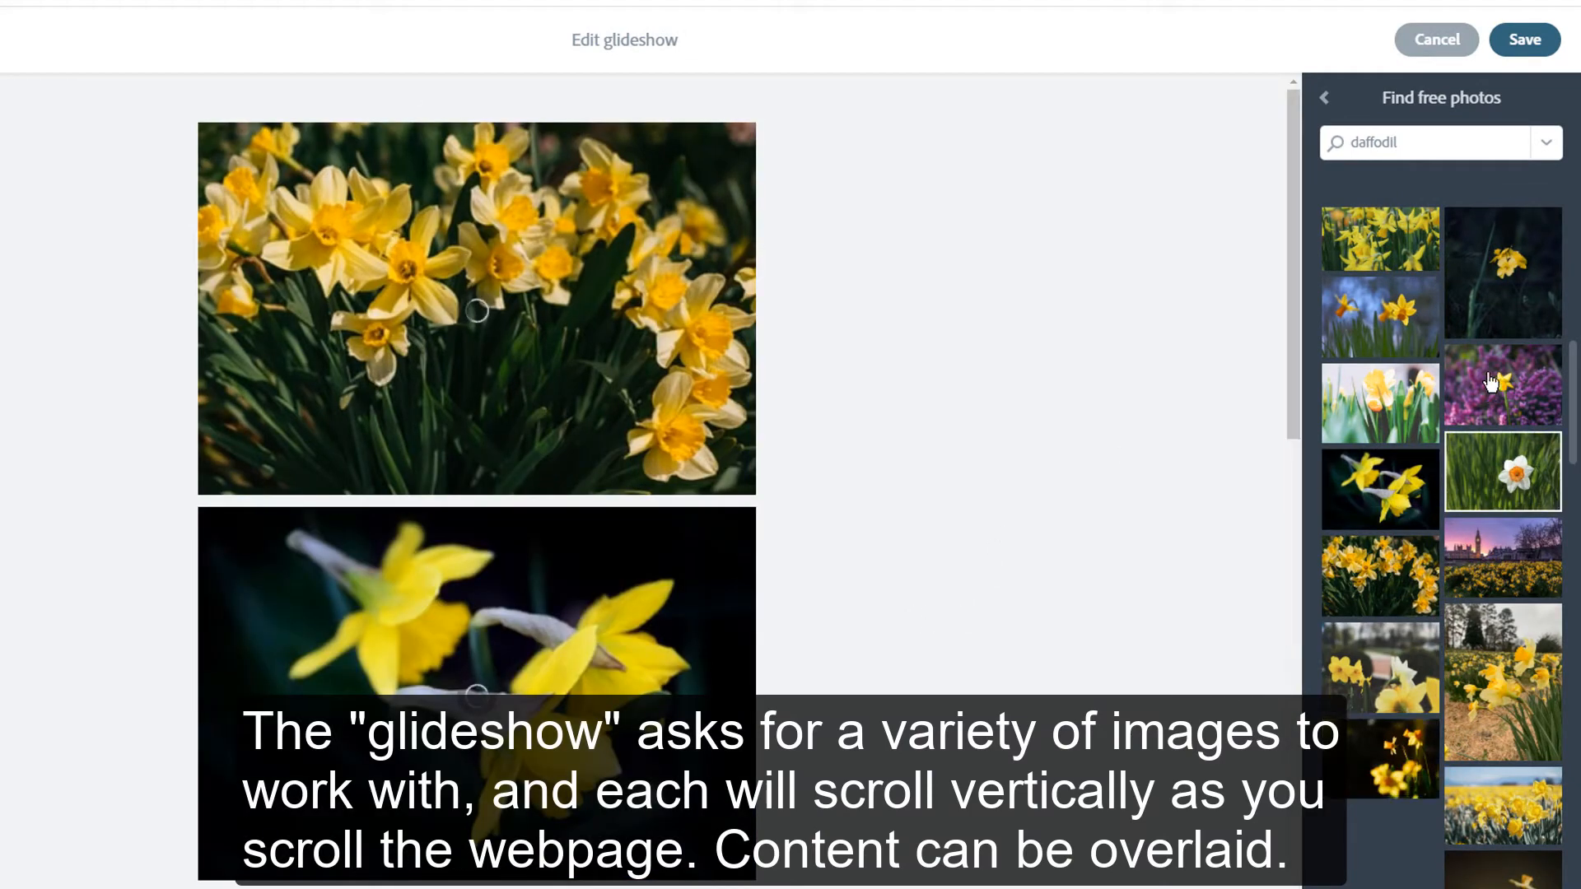
{"action": "left_click", "coordinate": [1487, 275]}
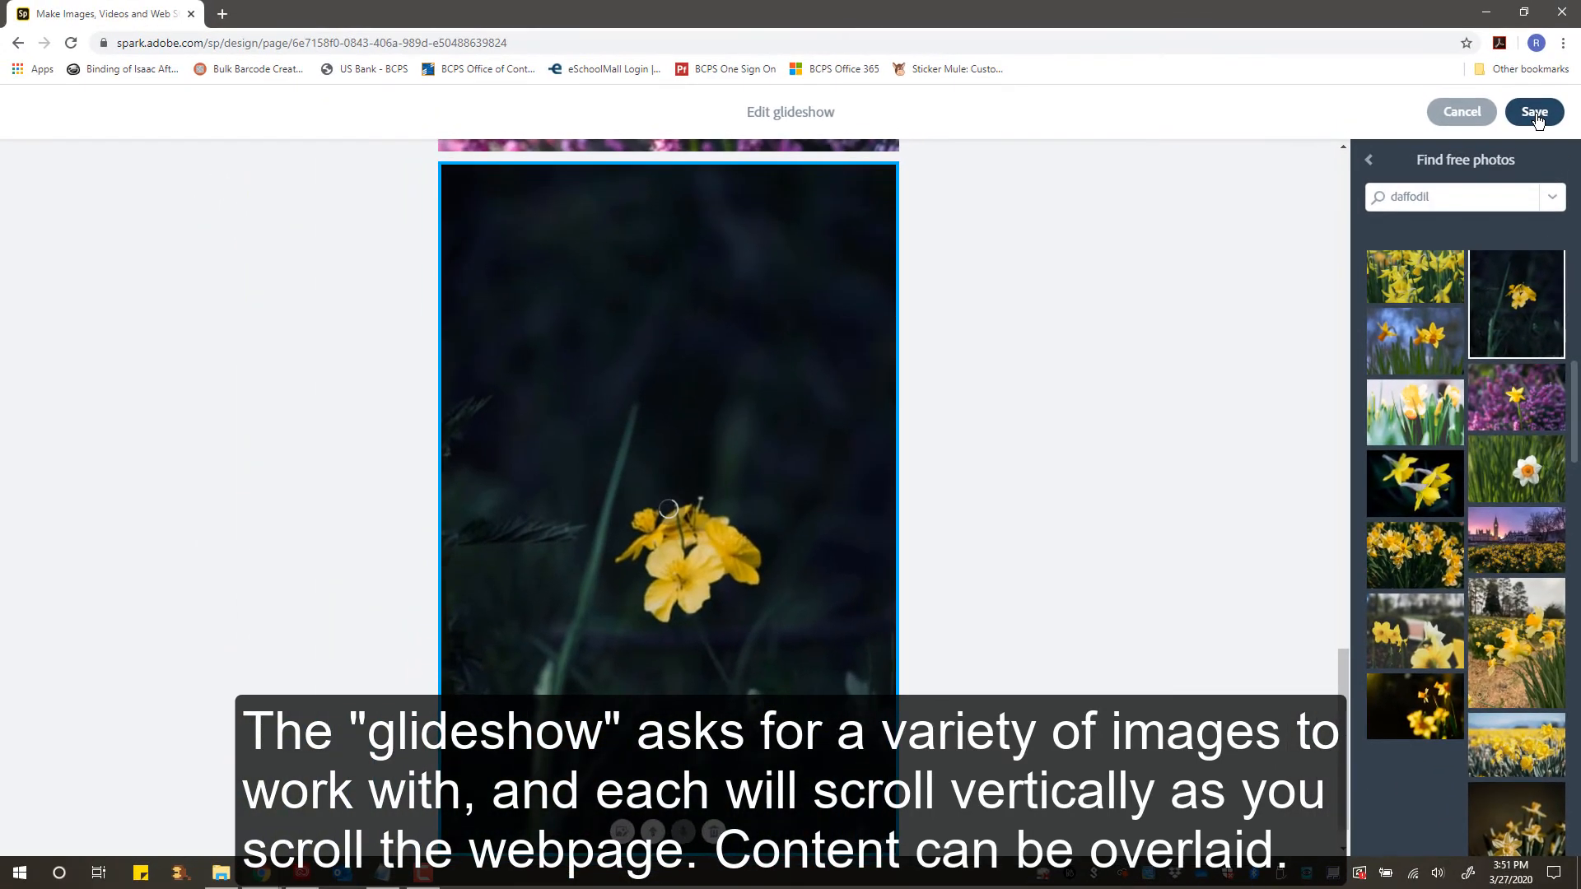
{"action": "left_click", "coordinate": [1536, 121]}
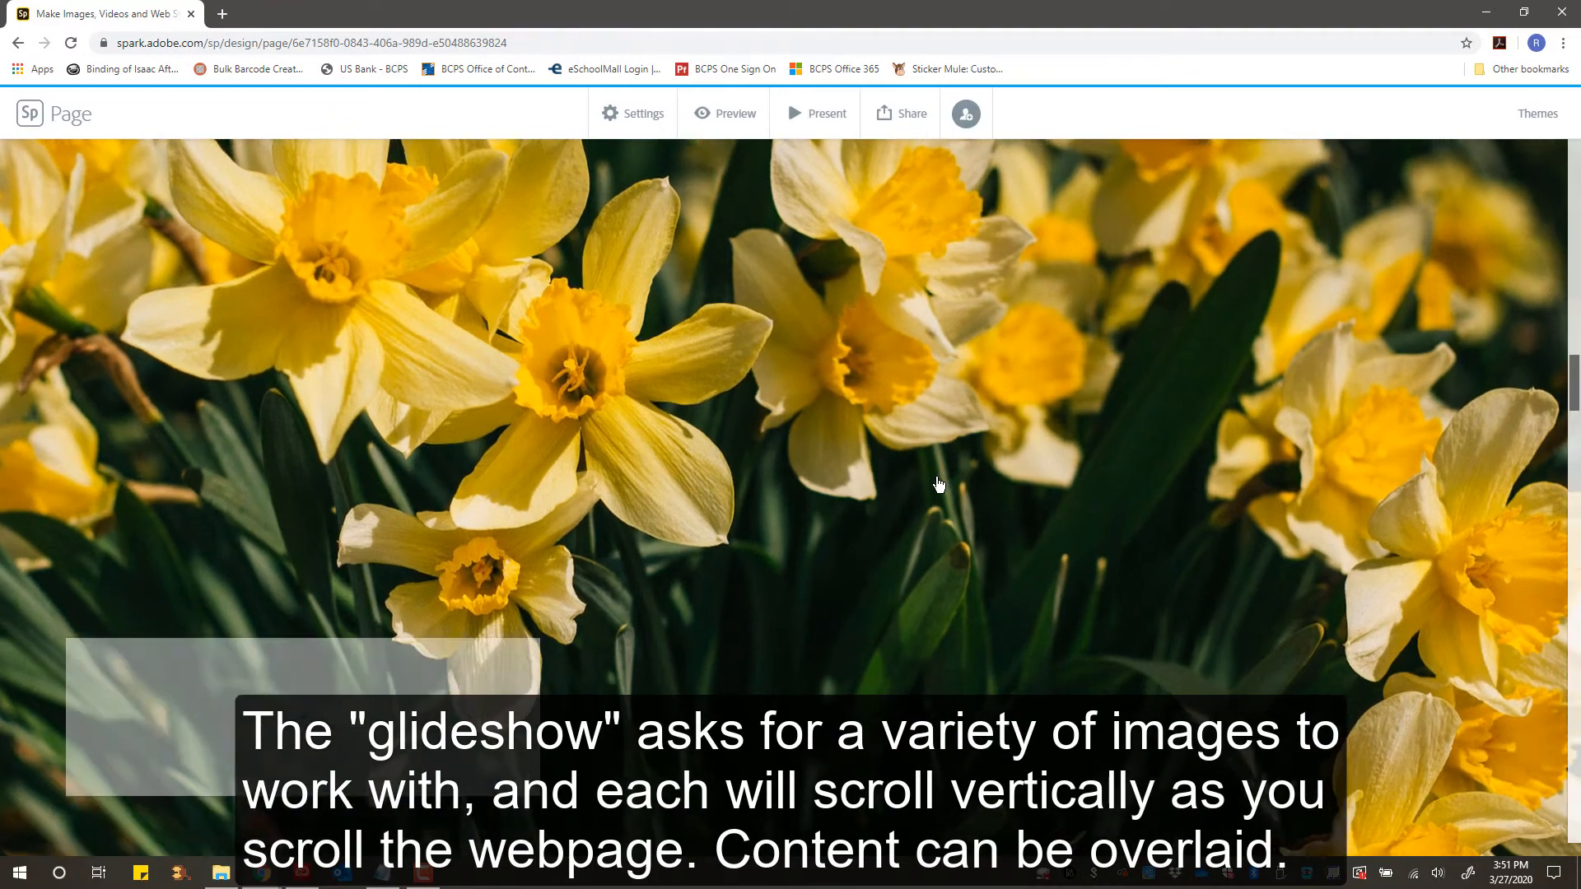
- Scroll through the glideshow slides and their overlay content boxes to review them
{"action": "scroll", "coordinate": [937, 491], "scroll_direction": "down", "scroll_amount": 5}
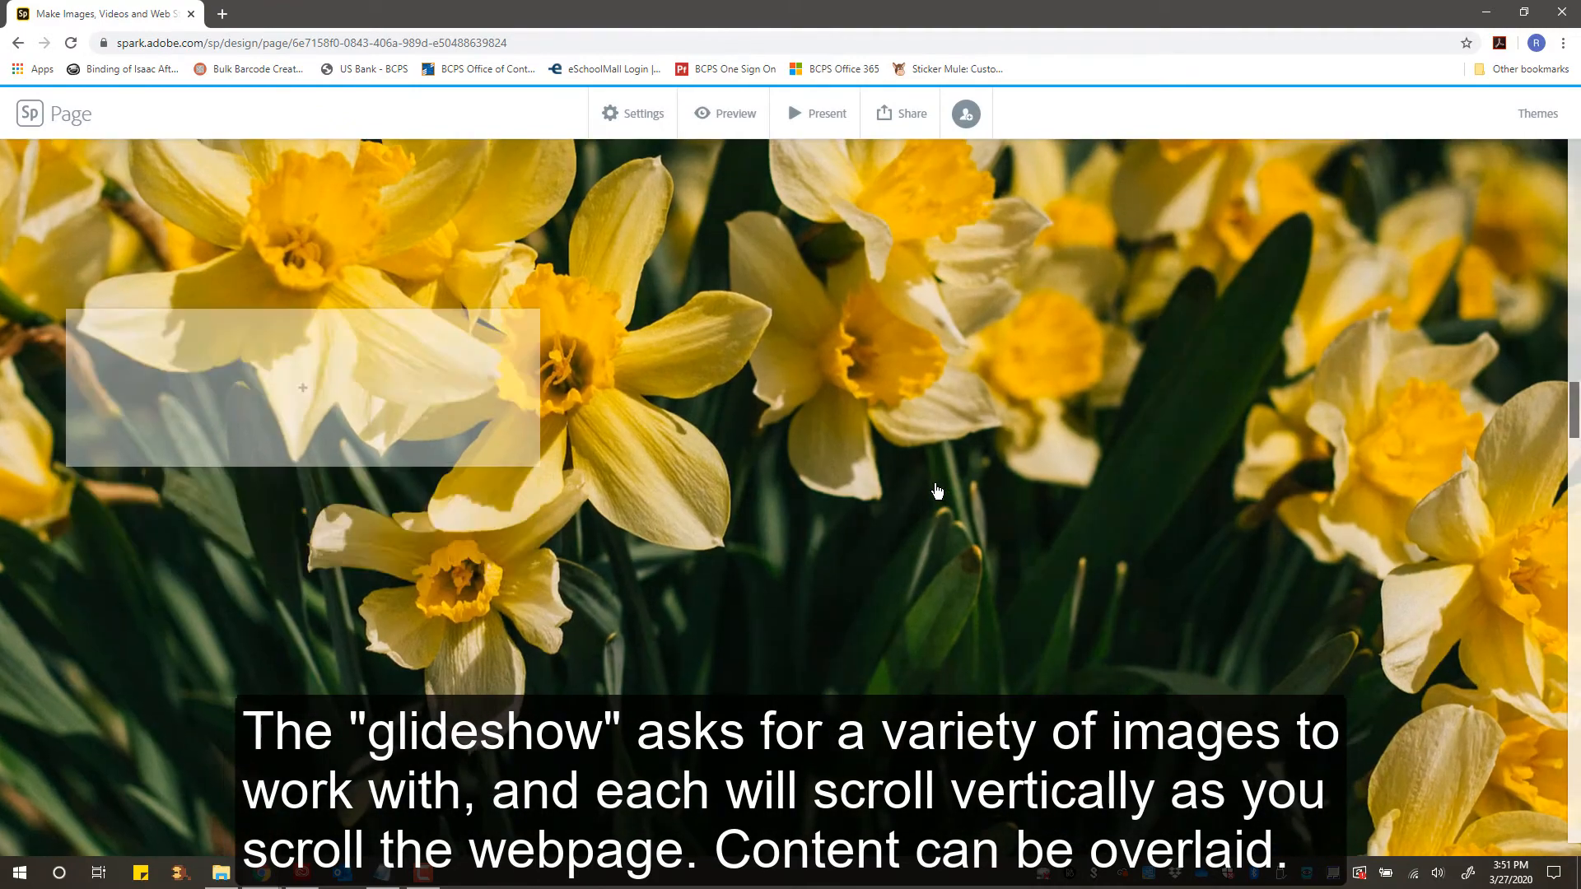
{"action": "scroll", "coordinate": [937, 490], "scroll_direction": "down", "scroll_amount": 6}
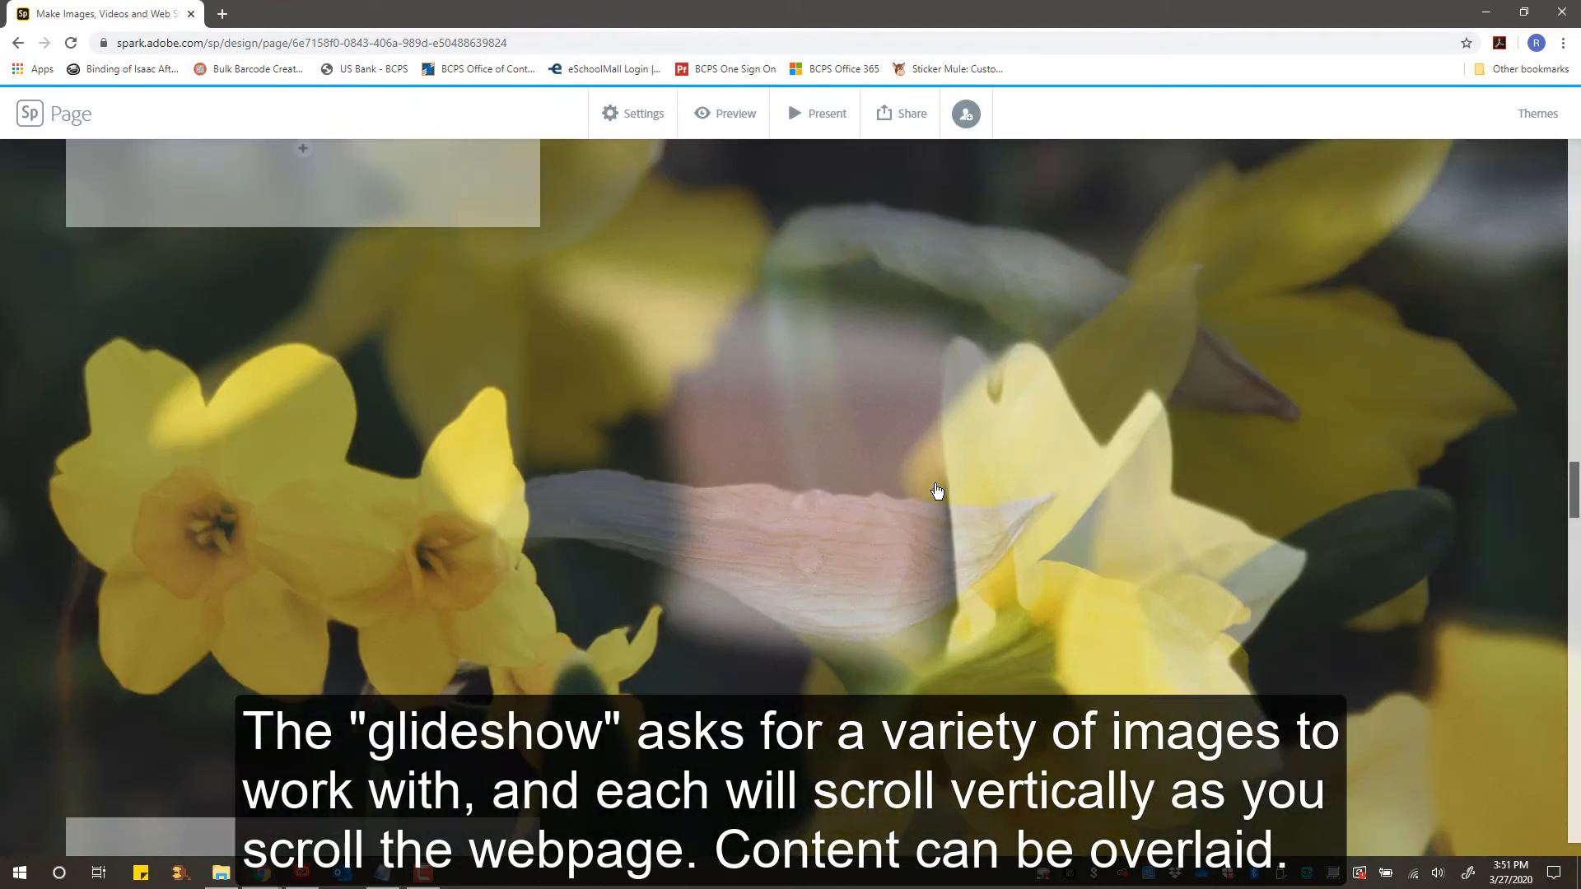
{"action": "scroll", "coordinate": [937, 491], "scroll_direction": "down", "scroll_amount": 3}
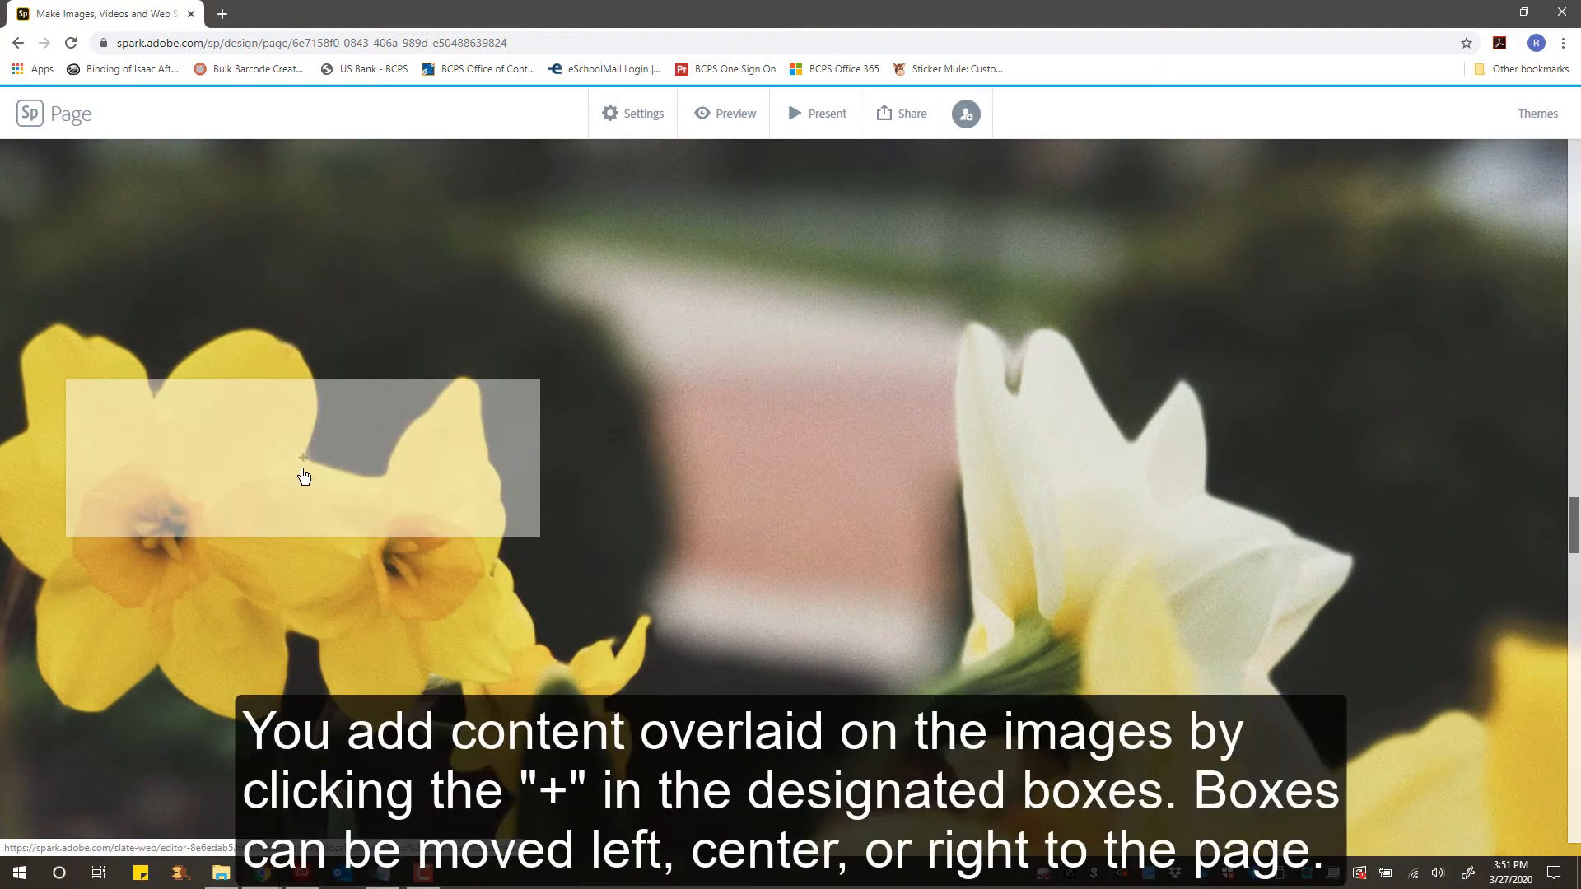
{"action": "left_click", "coordinate": [304, 463]}
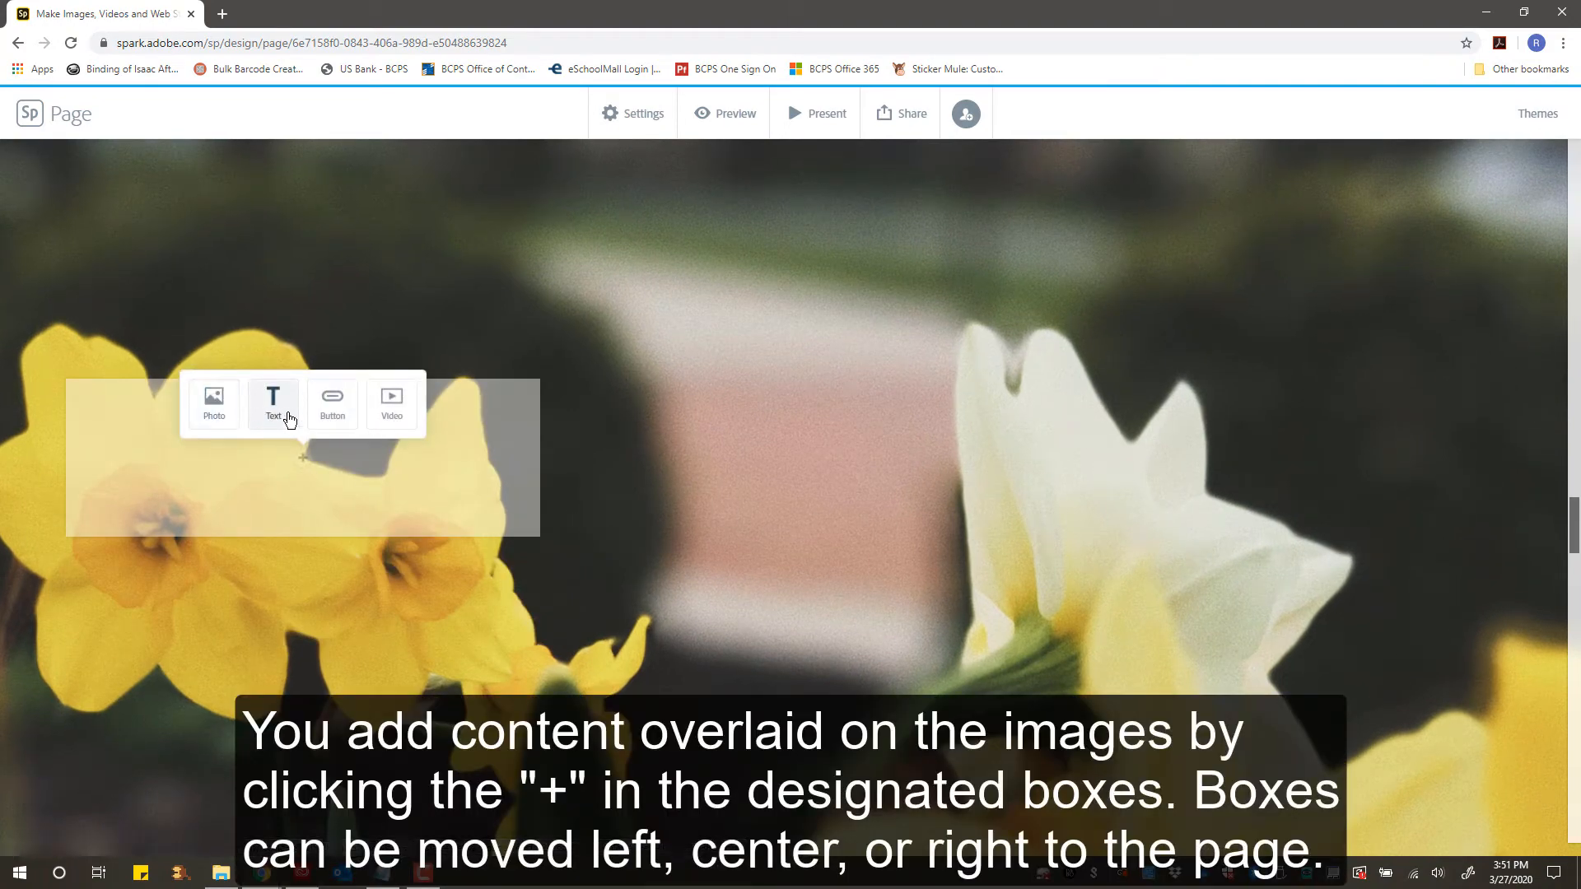
{"action": "scroll", "coordinate": [688, 476], "scroll_direction": "down", "scroll_amount": 5}
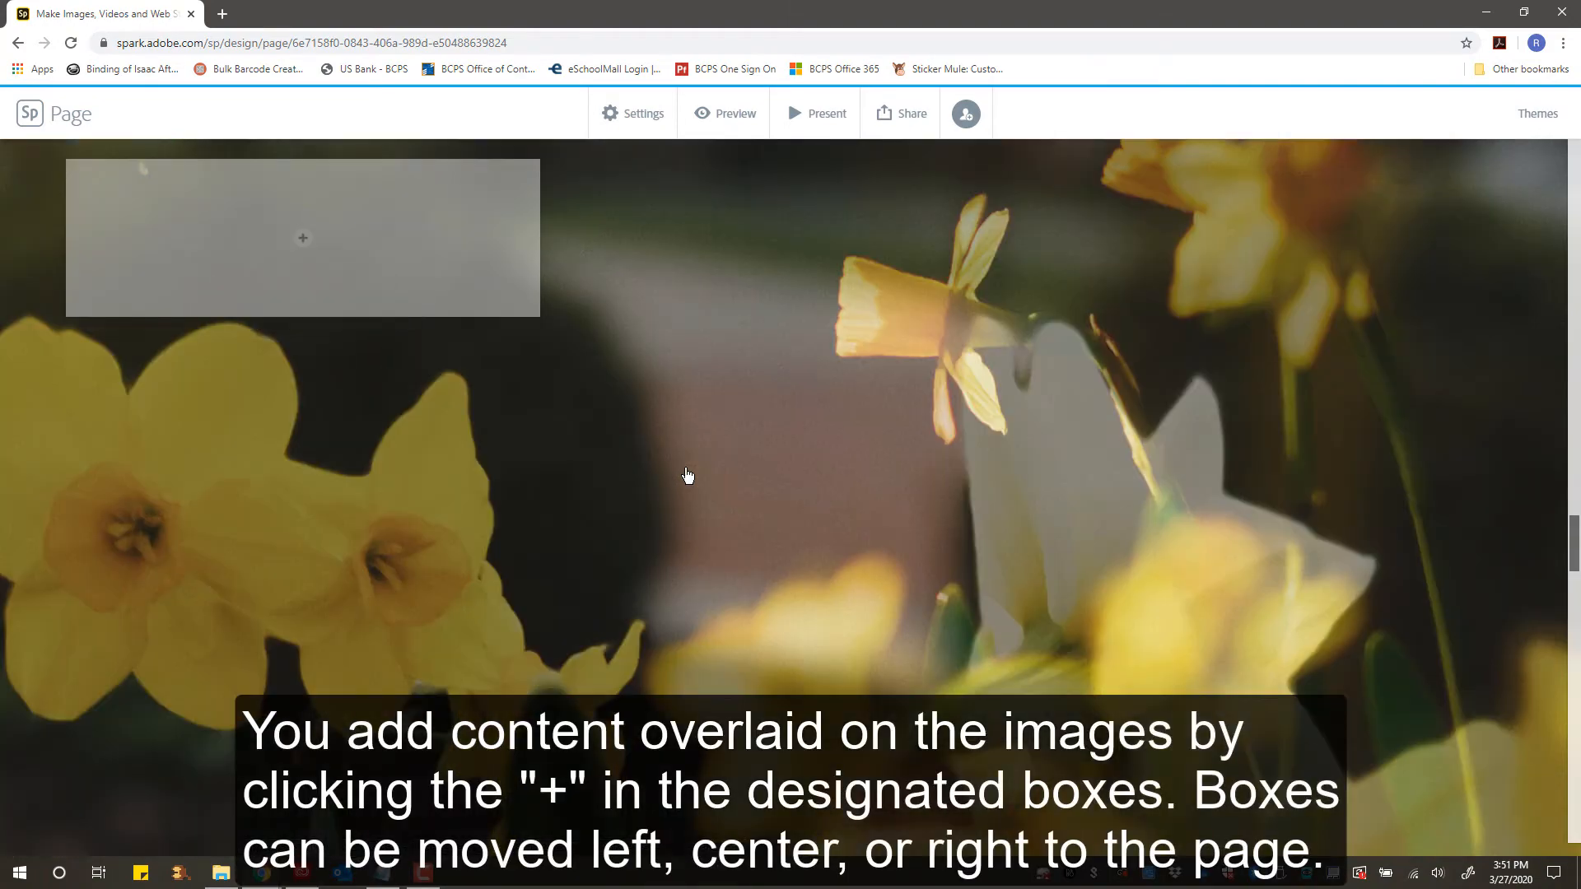
{"action": "scroll", "coordinate": [687, 476], "scroll_direction": "down", "scroll_amount": 10}
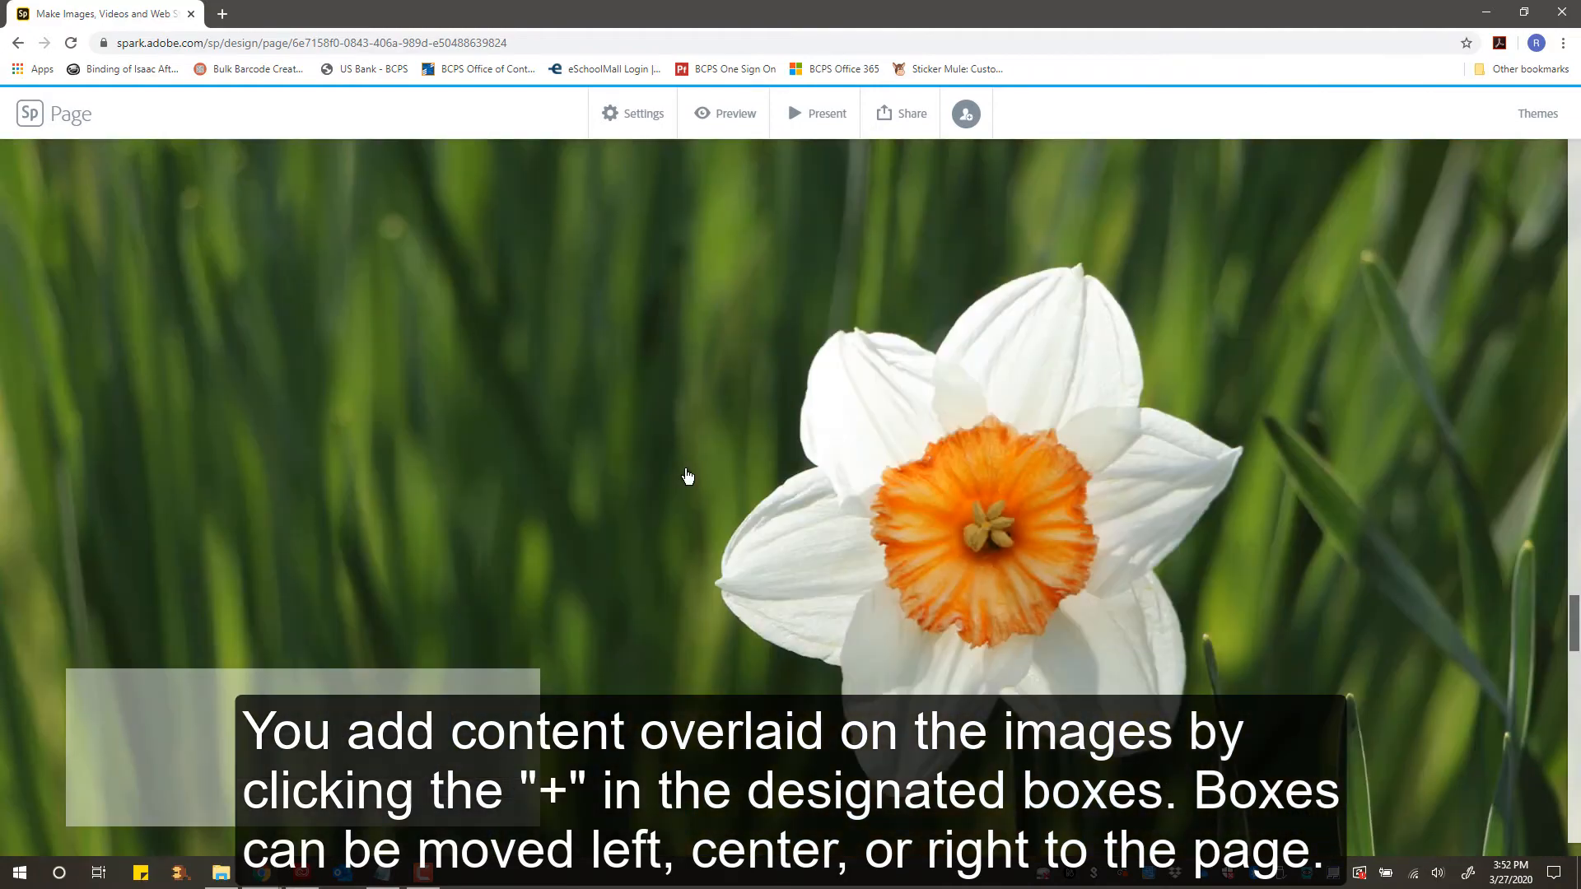
{"action": "scroll", "coordinate": [687, 476], "scroll_direction": "down", "scroll_amount": 5}
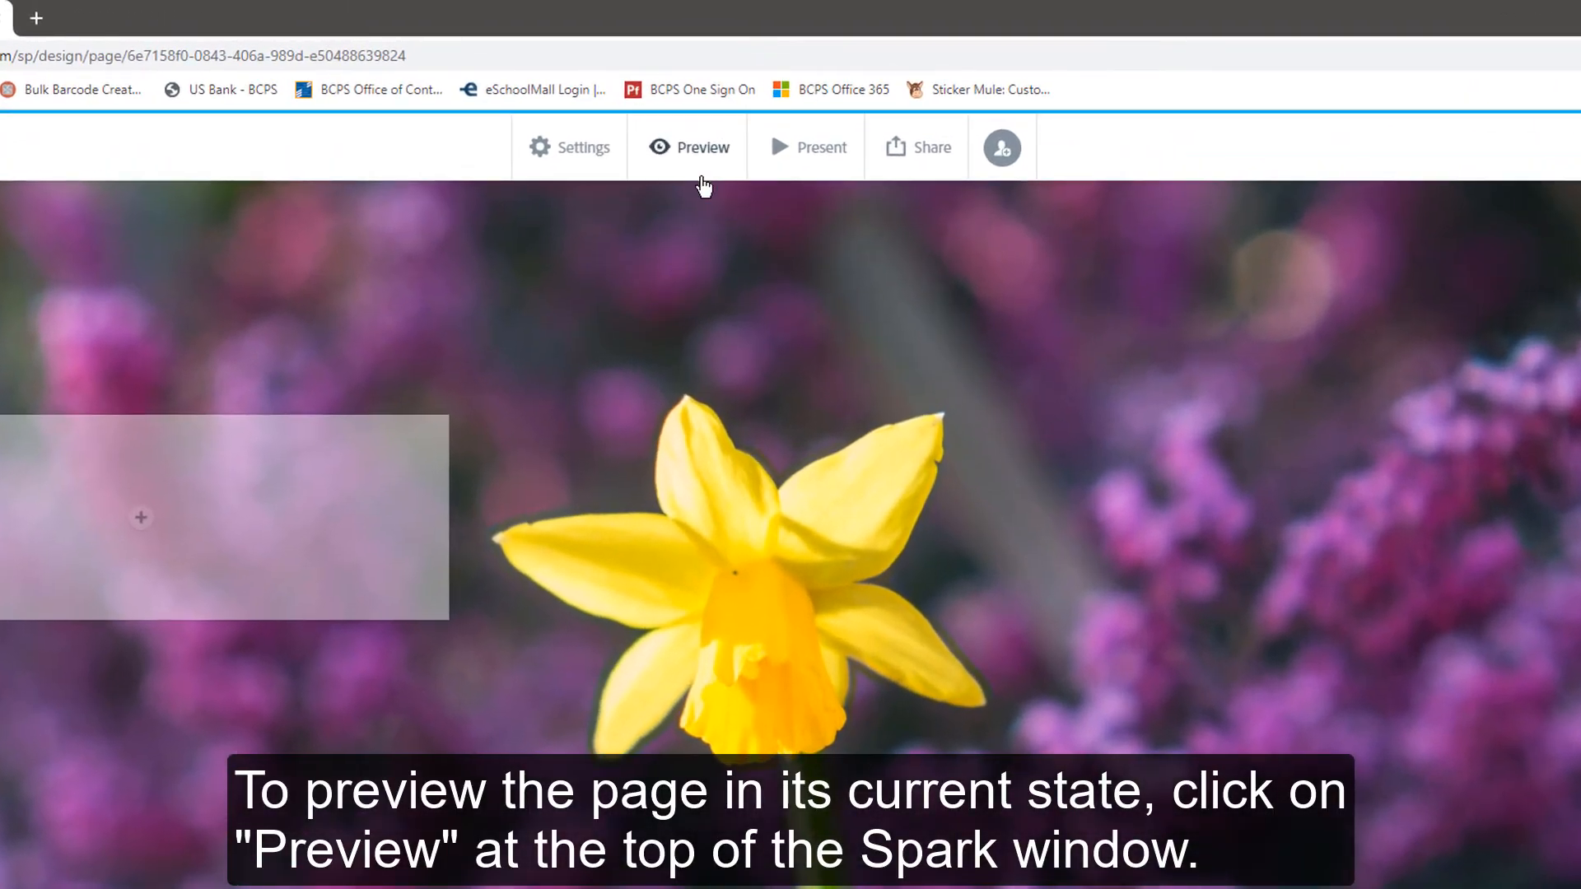
- Preview the page, scroll through it from the top to the glideshow, and close the preview
{"action": "left_click", "coordinate": [684, 165]}
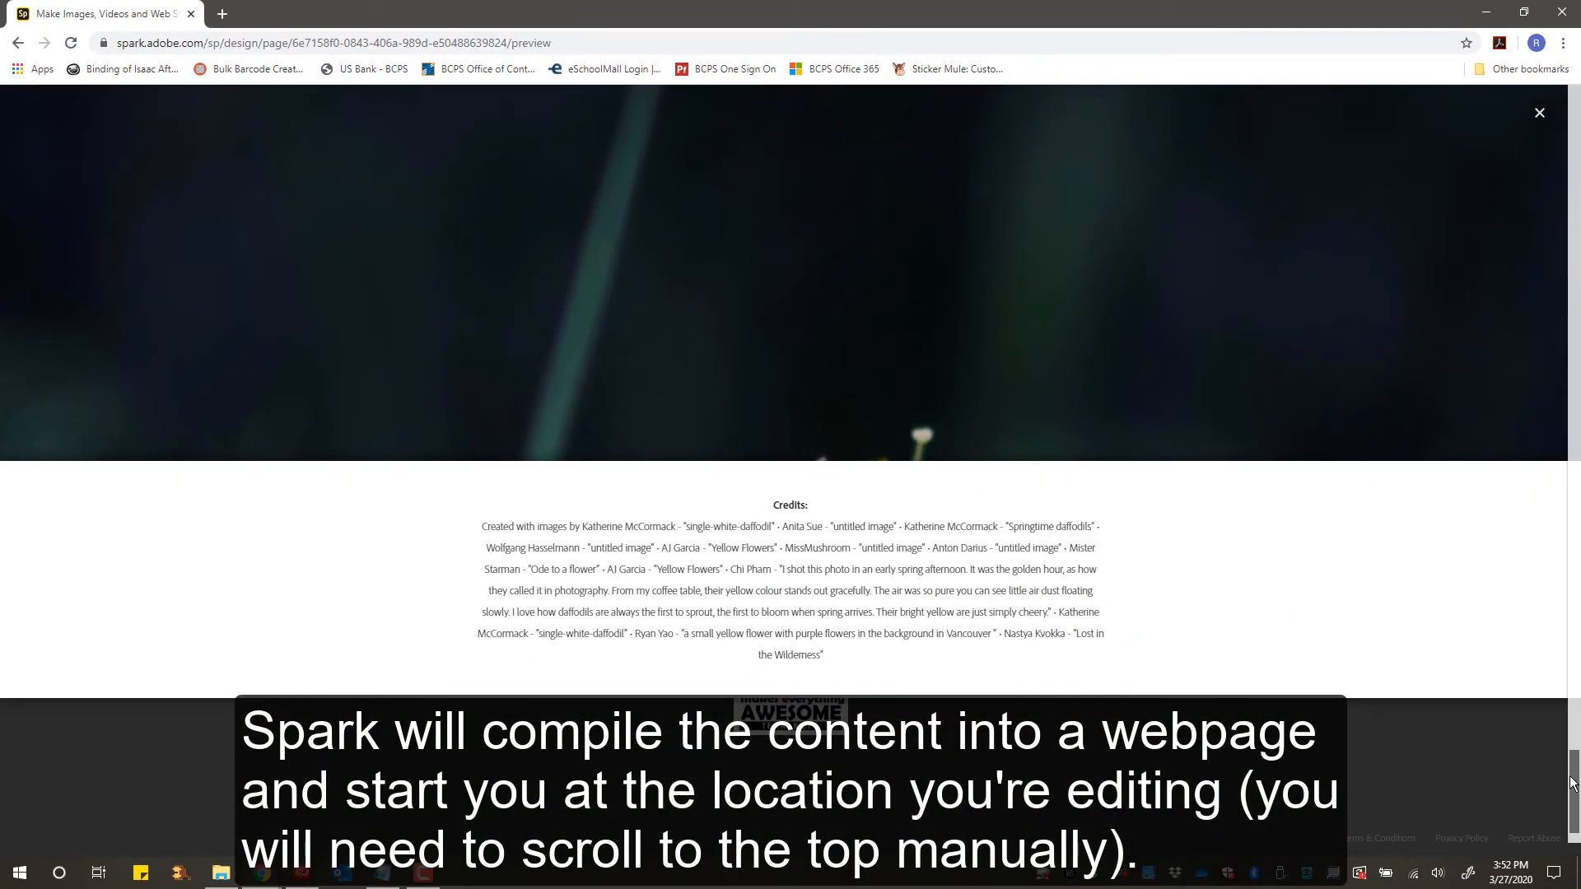
{"action": "left_click_drag", "start_coordinate": [1576, 782], "coordinate": [1577, 93]}
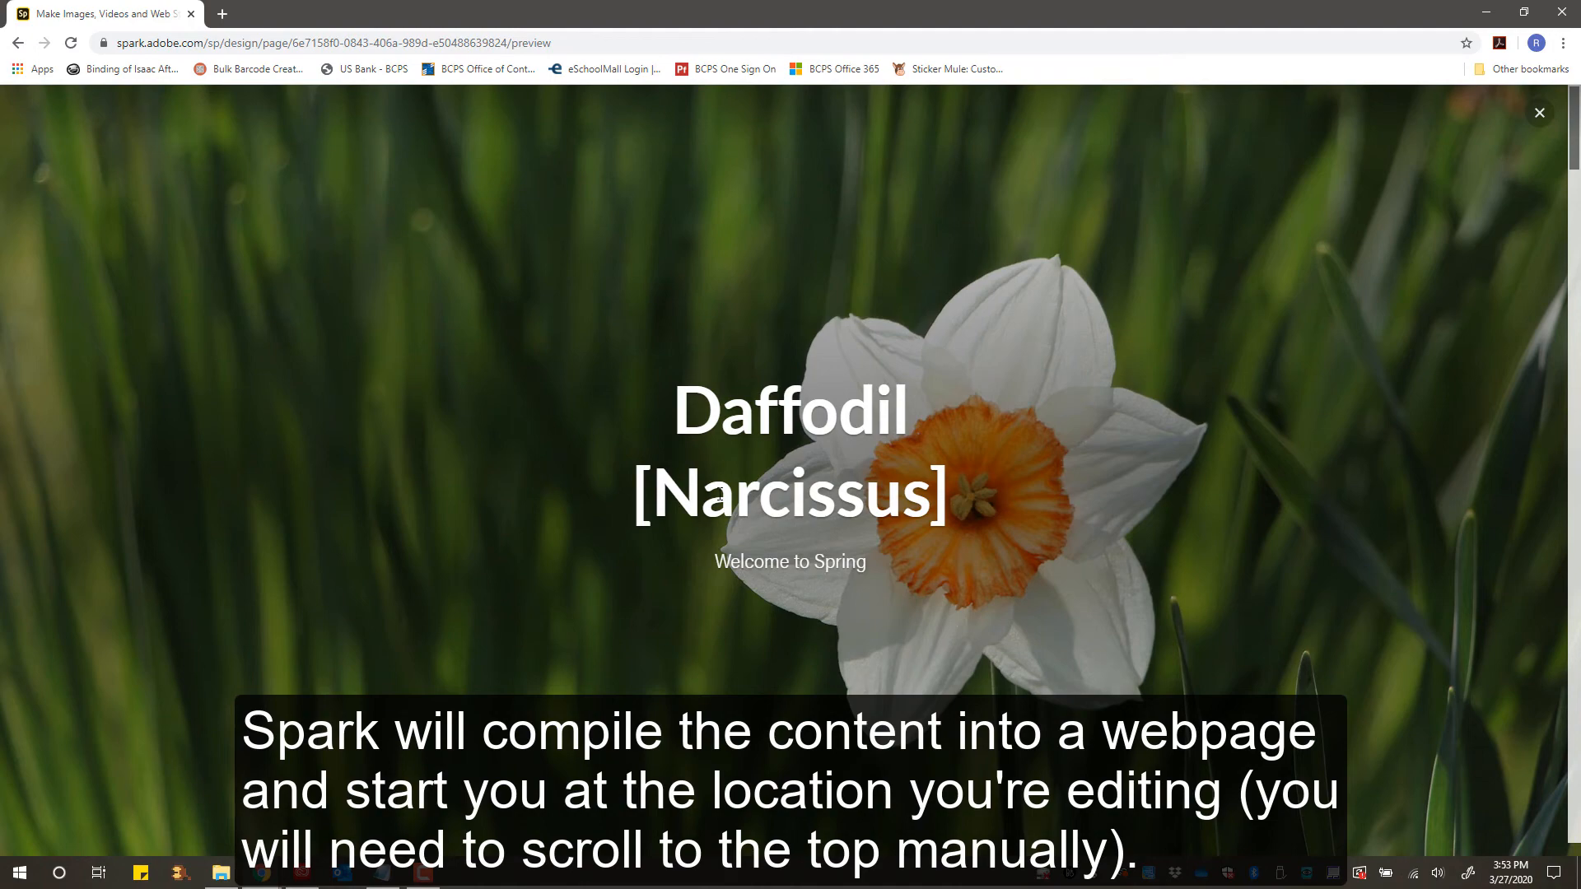
{"action": "scroll", "coordinate": [719, 494], "scroll_direction": "down", "scroll_amount": 8}
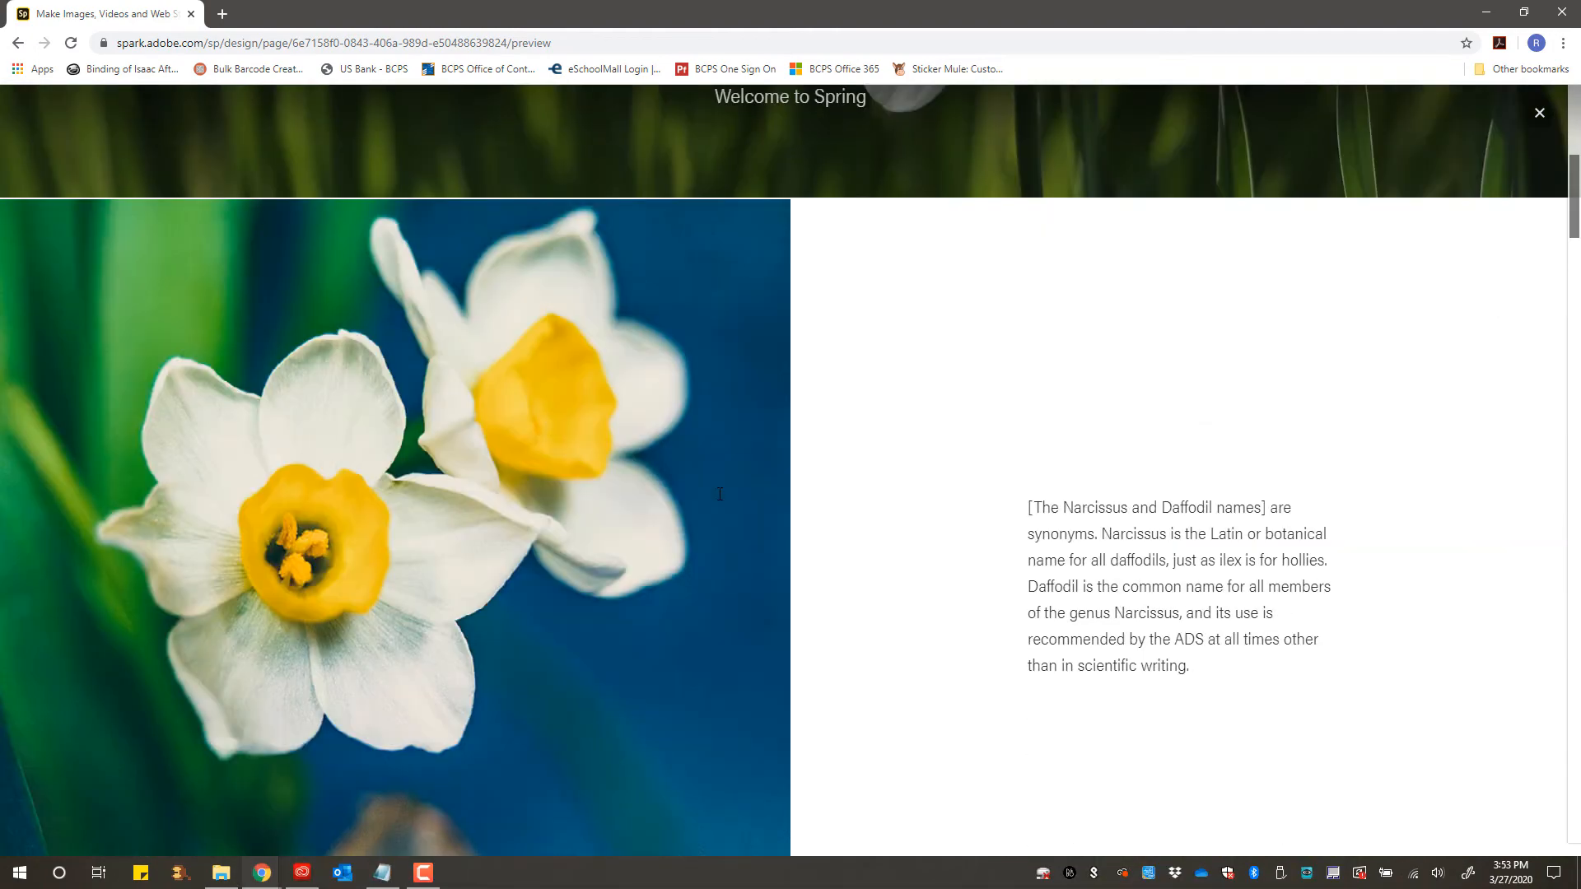
{"action": "scroll", "coordinate": [719, 494], "scroll_direction": "down", "scroll_amount": 1}
{"action": "scroll", "coordinate": [719, 494], "scroll_direction": "down", "scroll_amount": 2}
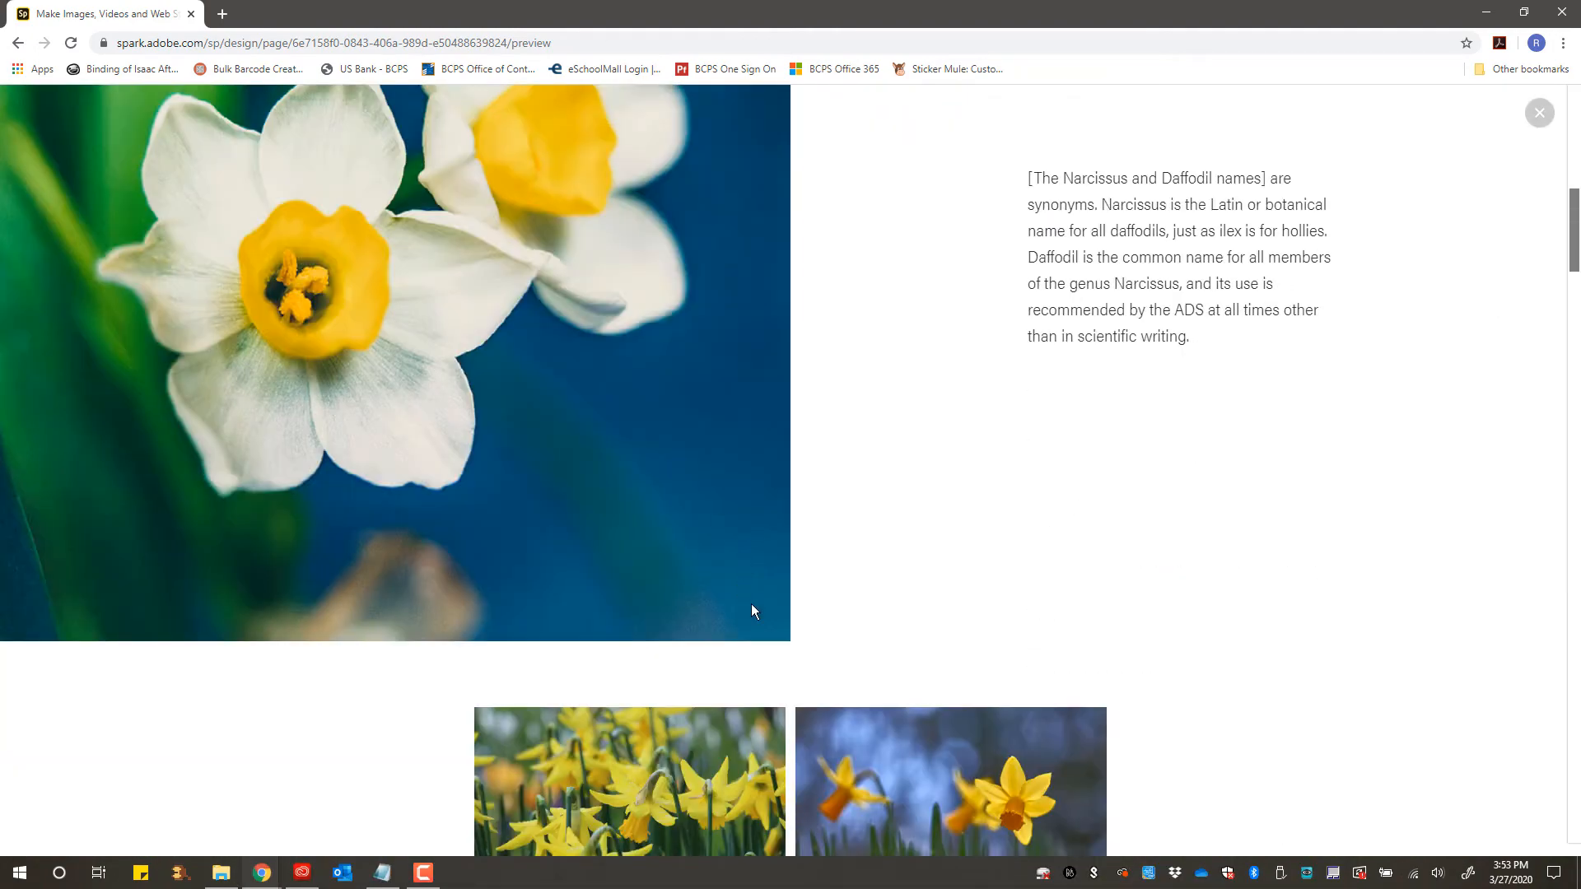
{"action": "scroll", "coordinate": [719, 476], "scroll_direction": "down", "scroll_amount": 1}
{"action": "scroll", "coordinate": [719, 476], "scroll_direction": "down", "scroll_amount": 2}
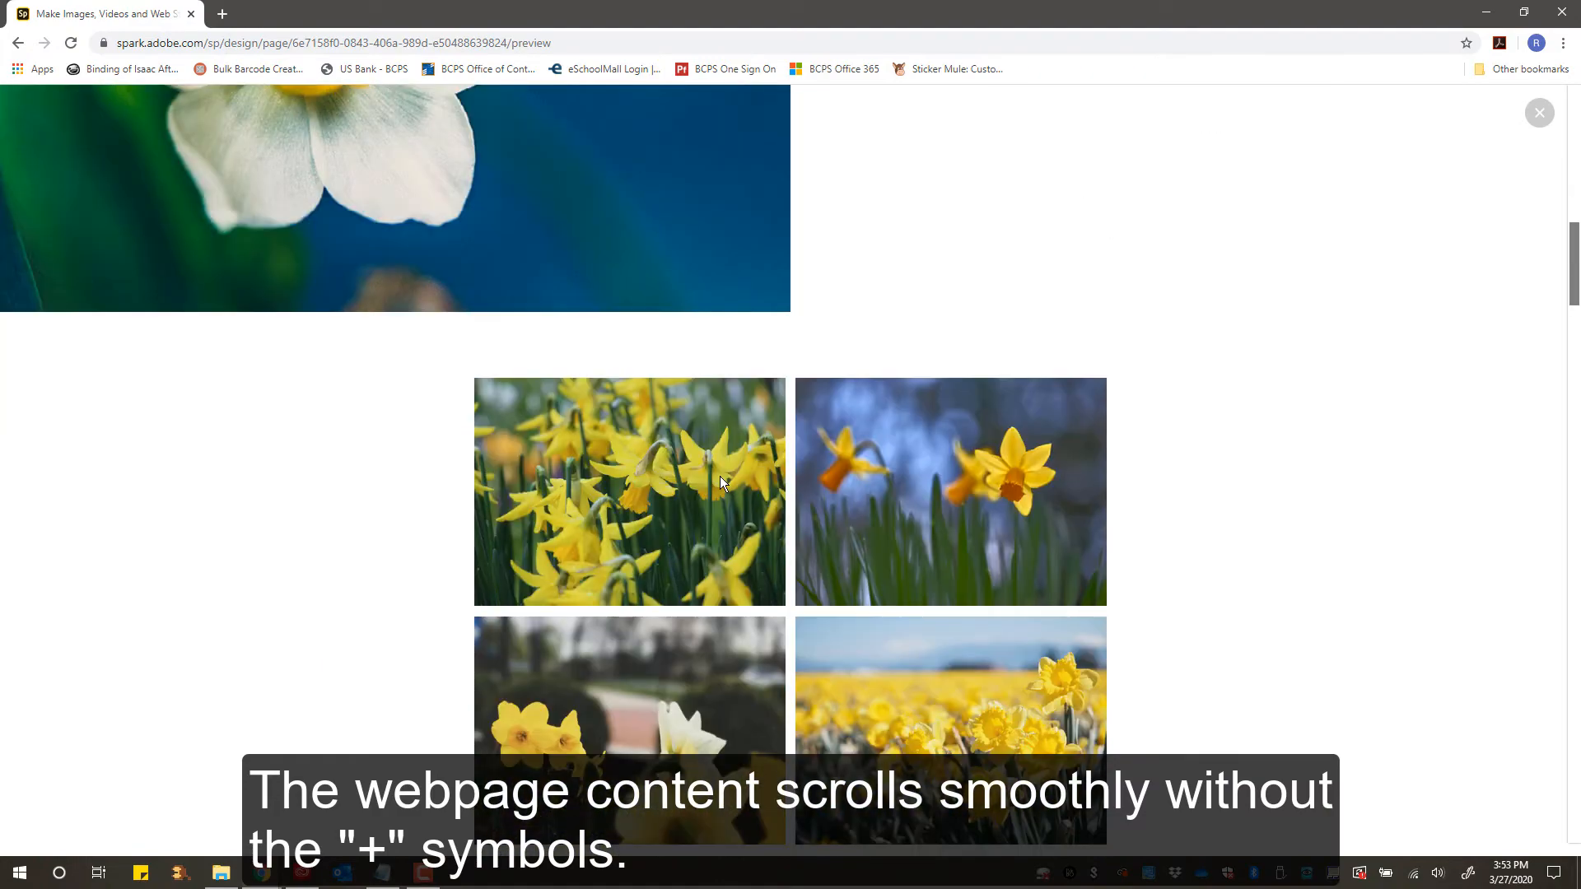
{"action": "scroll", "coordinate": [720, 483], "scroll_direction": "down", "scroll_amount": 1}
{"action": "scroll", "coordinate": [719, 482], "scroll_direction": "down", "scroll_amount": 2}
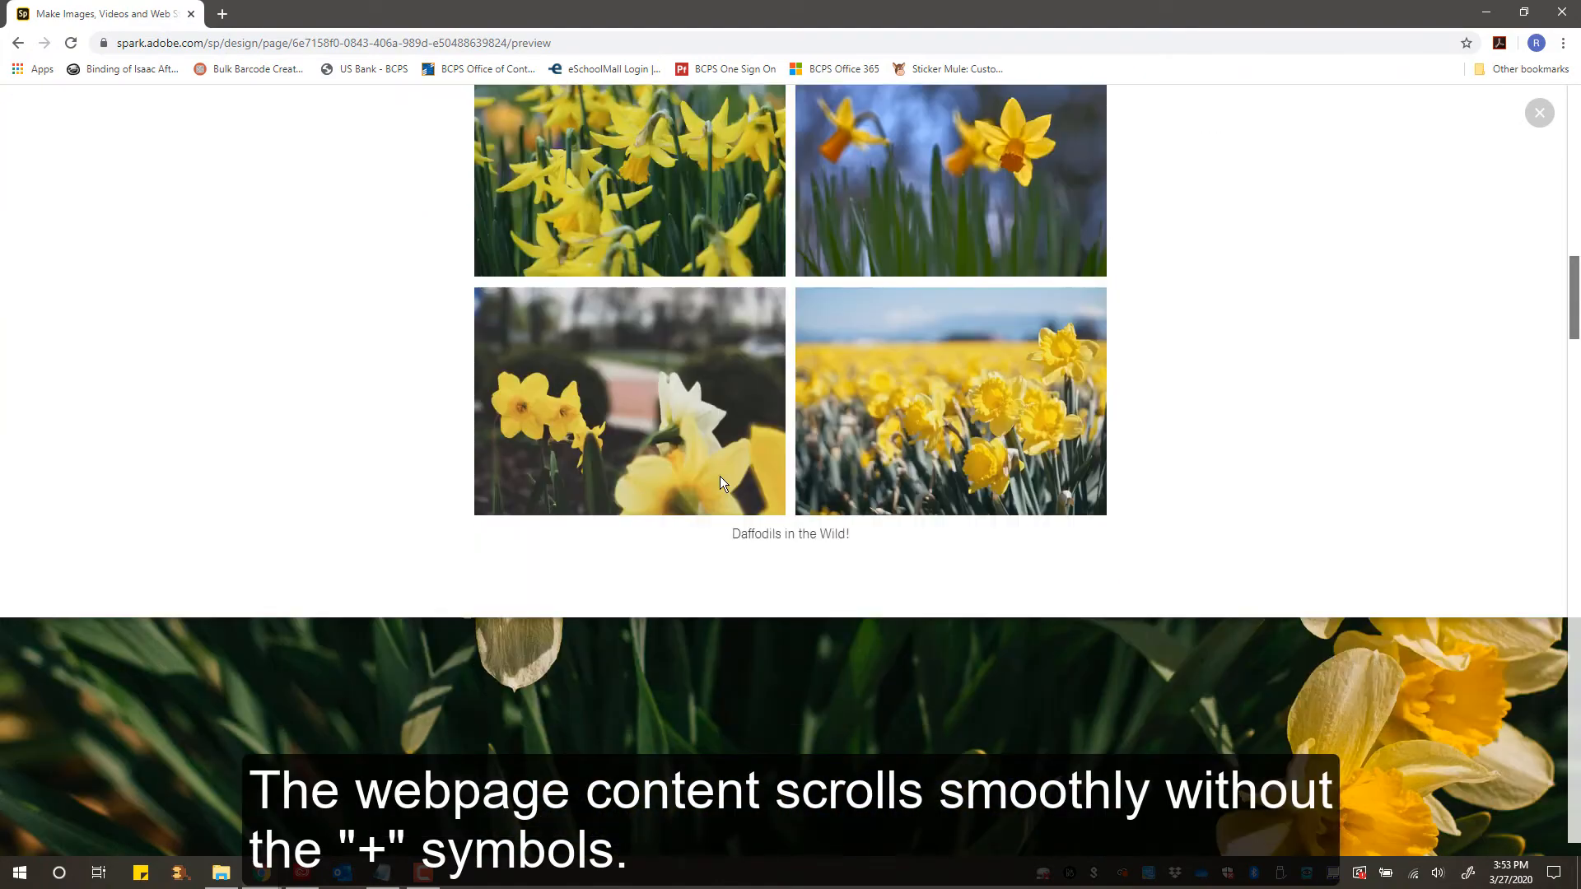
{"action": "scroll", "coordinate": [720, 483], "scroll_direction": "down", "scroll_amount": 5}
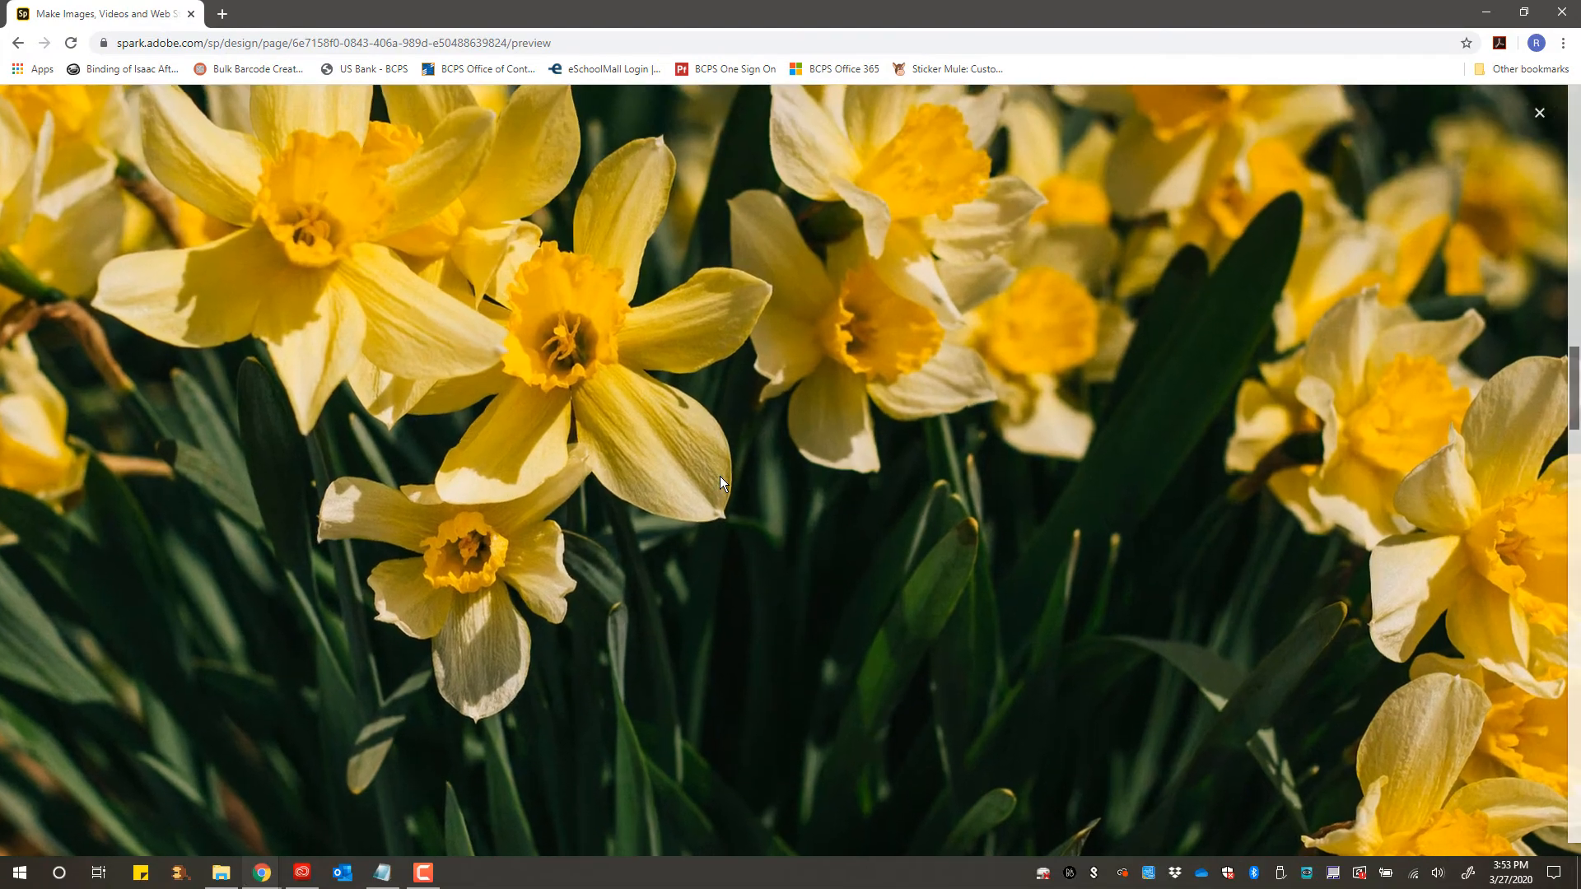
{"action": "scroll", "coordinate": [720, 476], "scroll_direction": "down", "scroll_amount": 3}
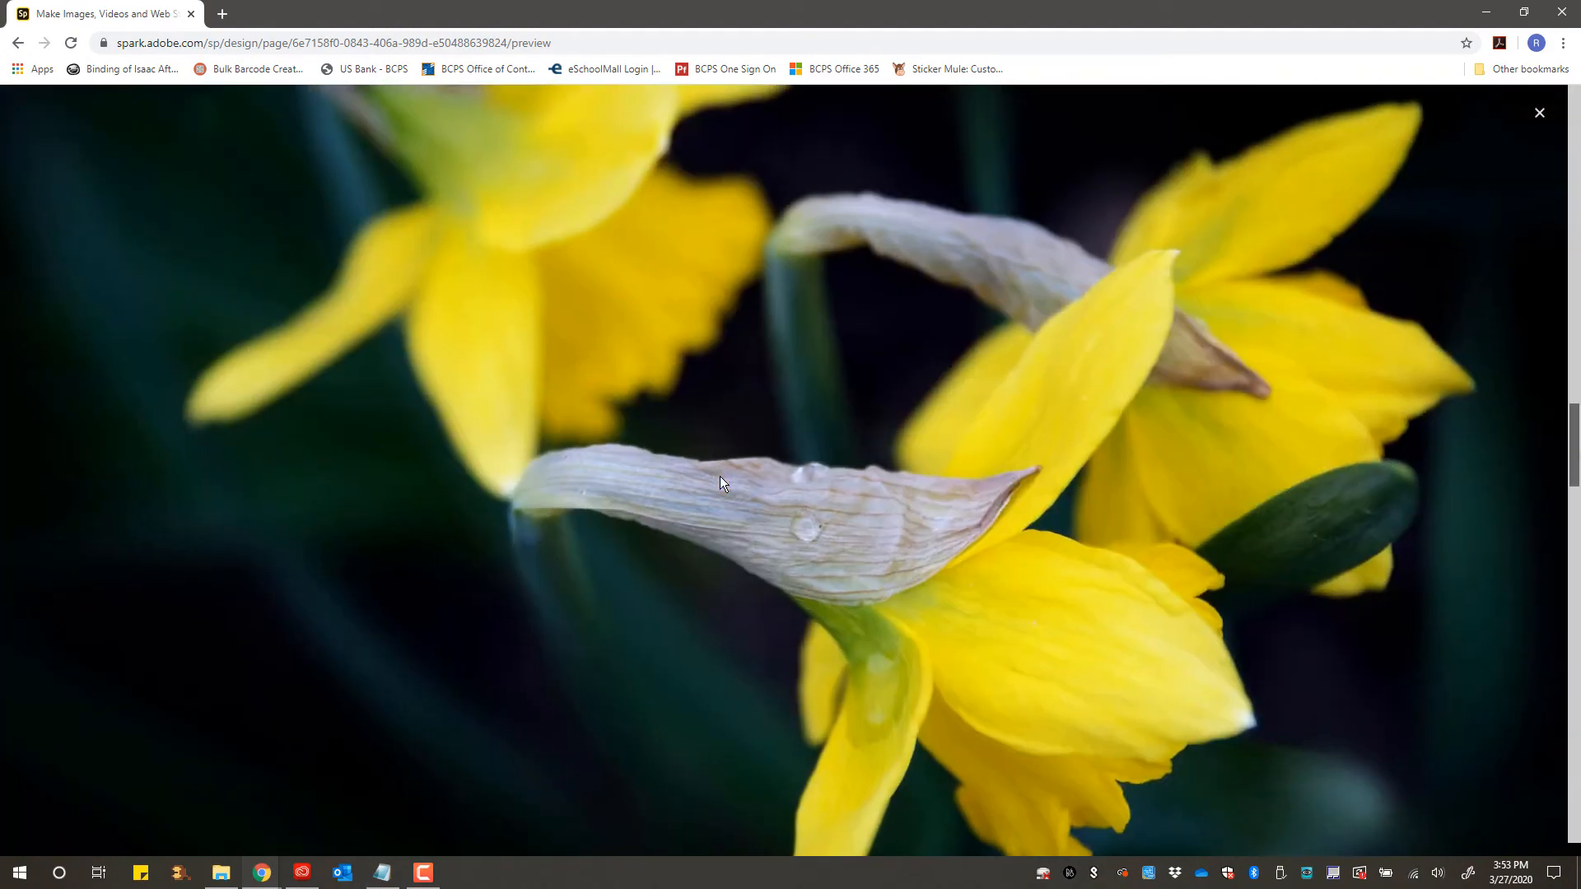
{"action": "scroll", "coordinate": [720, 483], "scroll_direction": "down", "scroll_amount": 3}
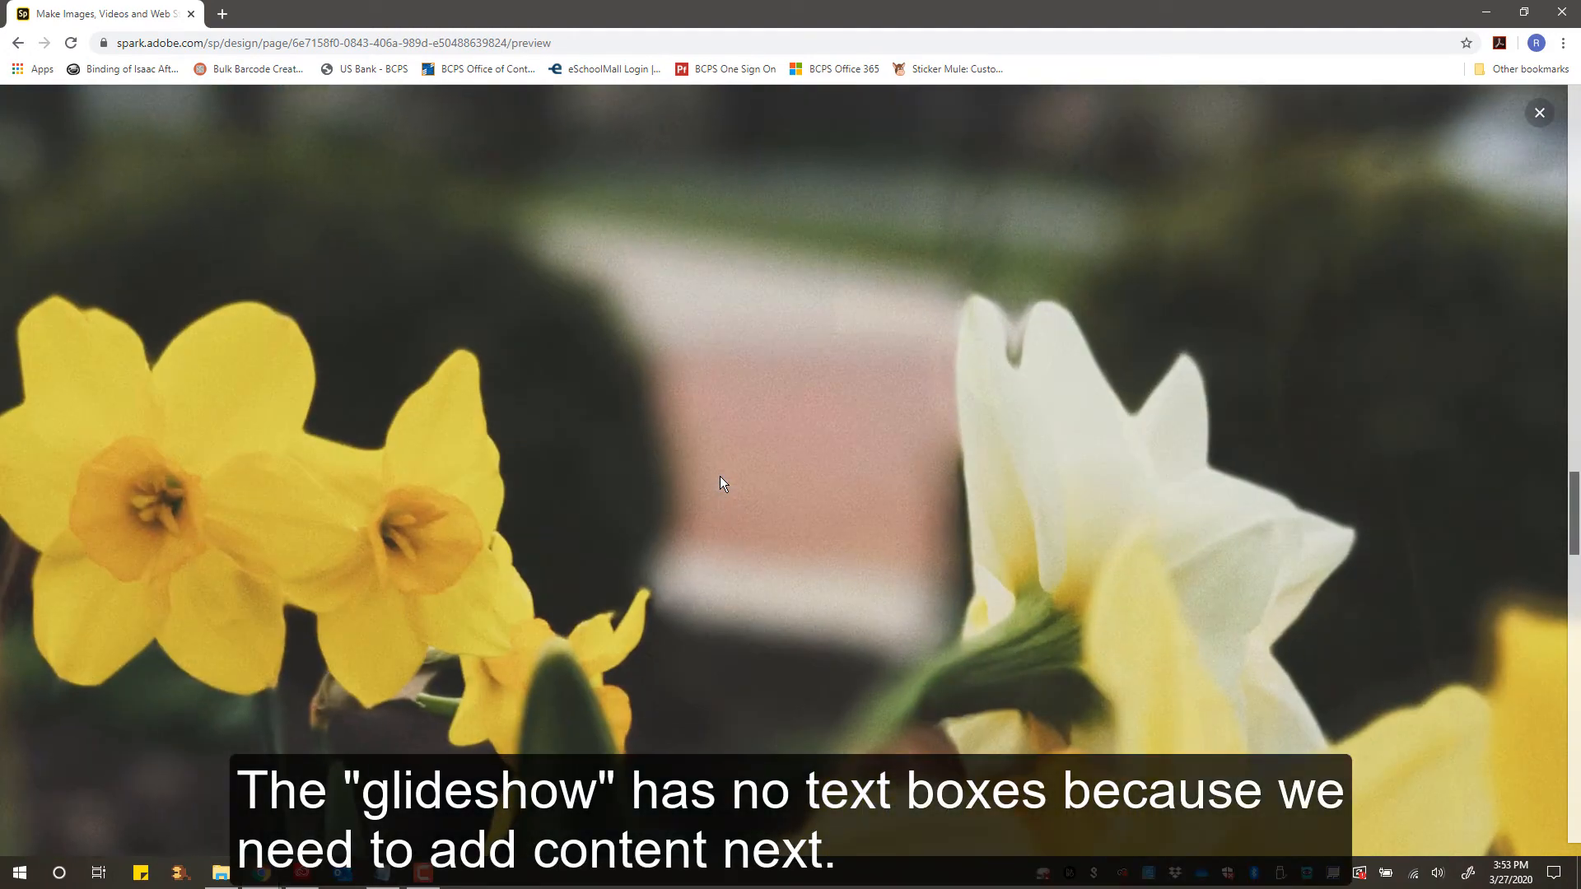
{"action": "scroll", "coordinate": [719, 476], "scroll_direction": "down", "scroll_amount": 3}
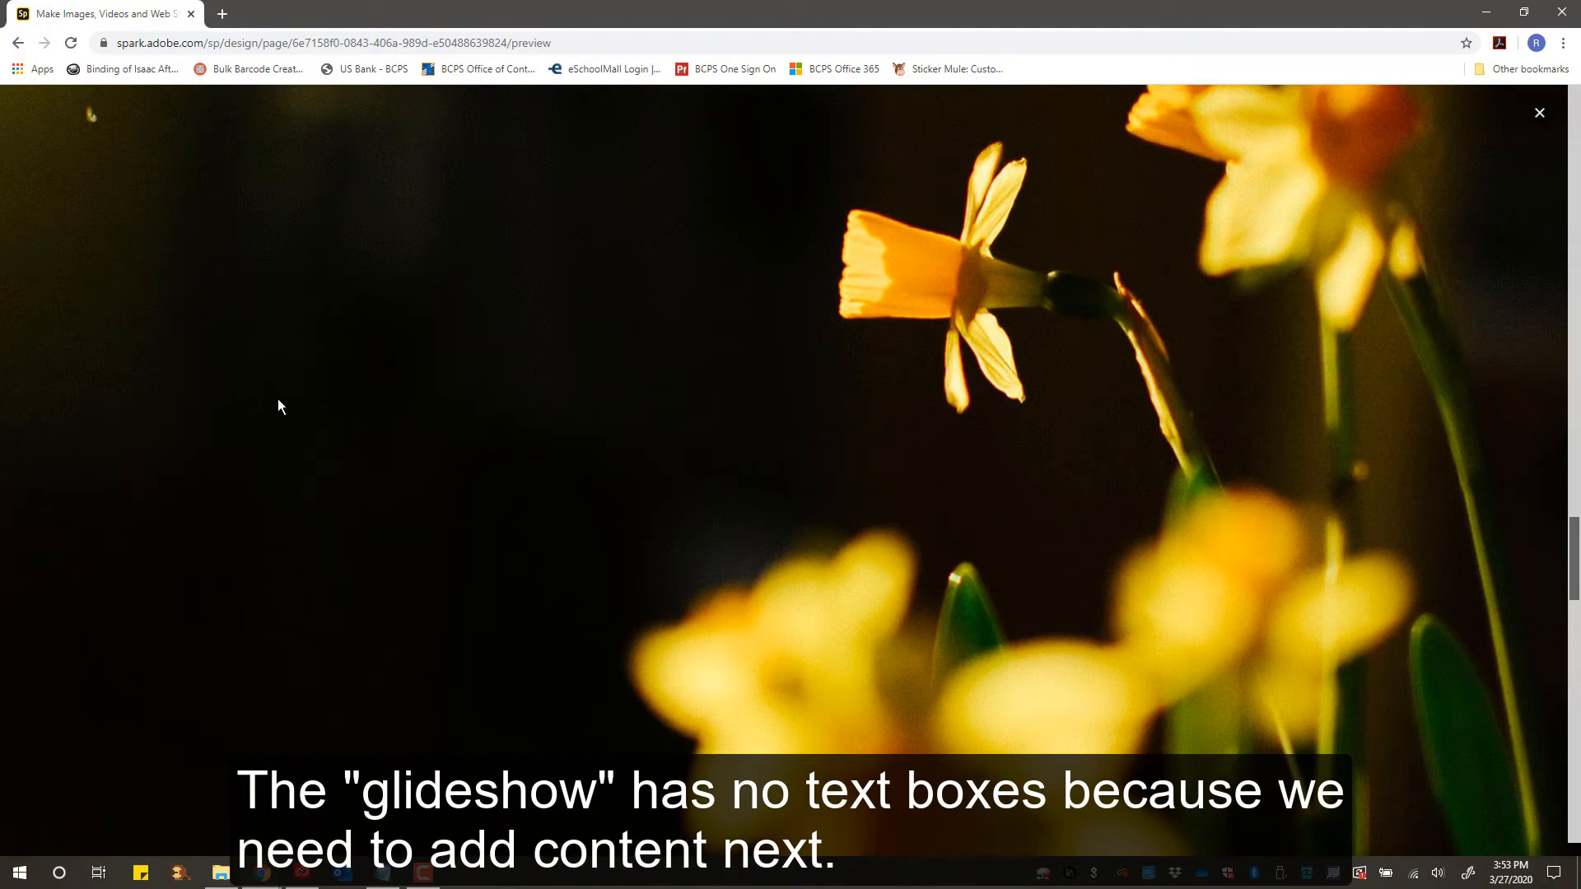
{"action": "scroll", "coordinate": [665, 401], "scroll_direction": "down", "scroll_amount": 3}
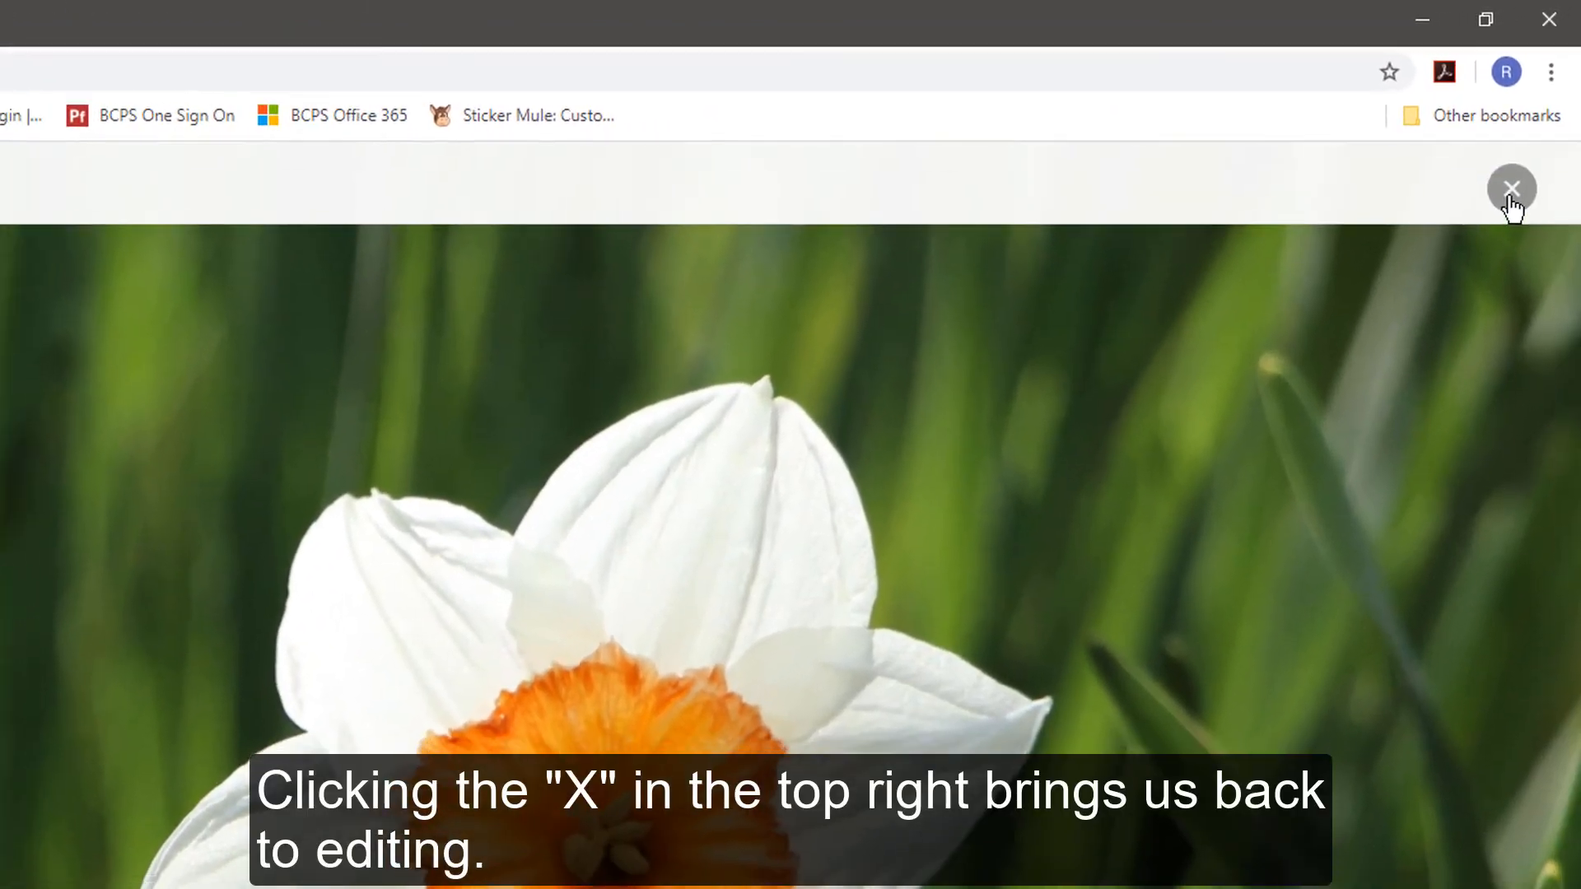
{"action": "left_click", "coordinate": [1511, 191]}
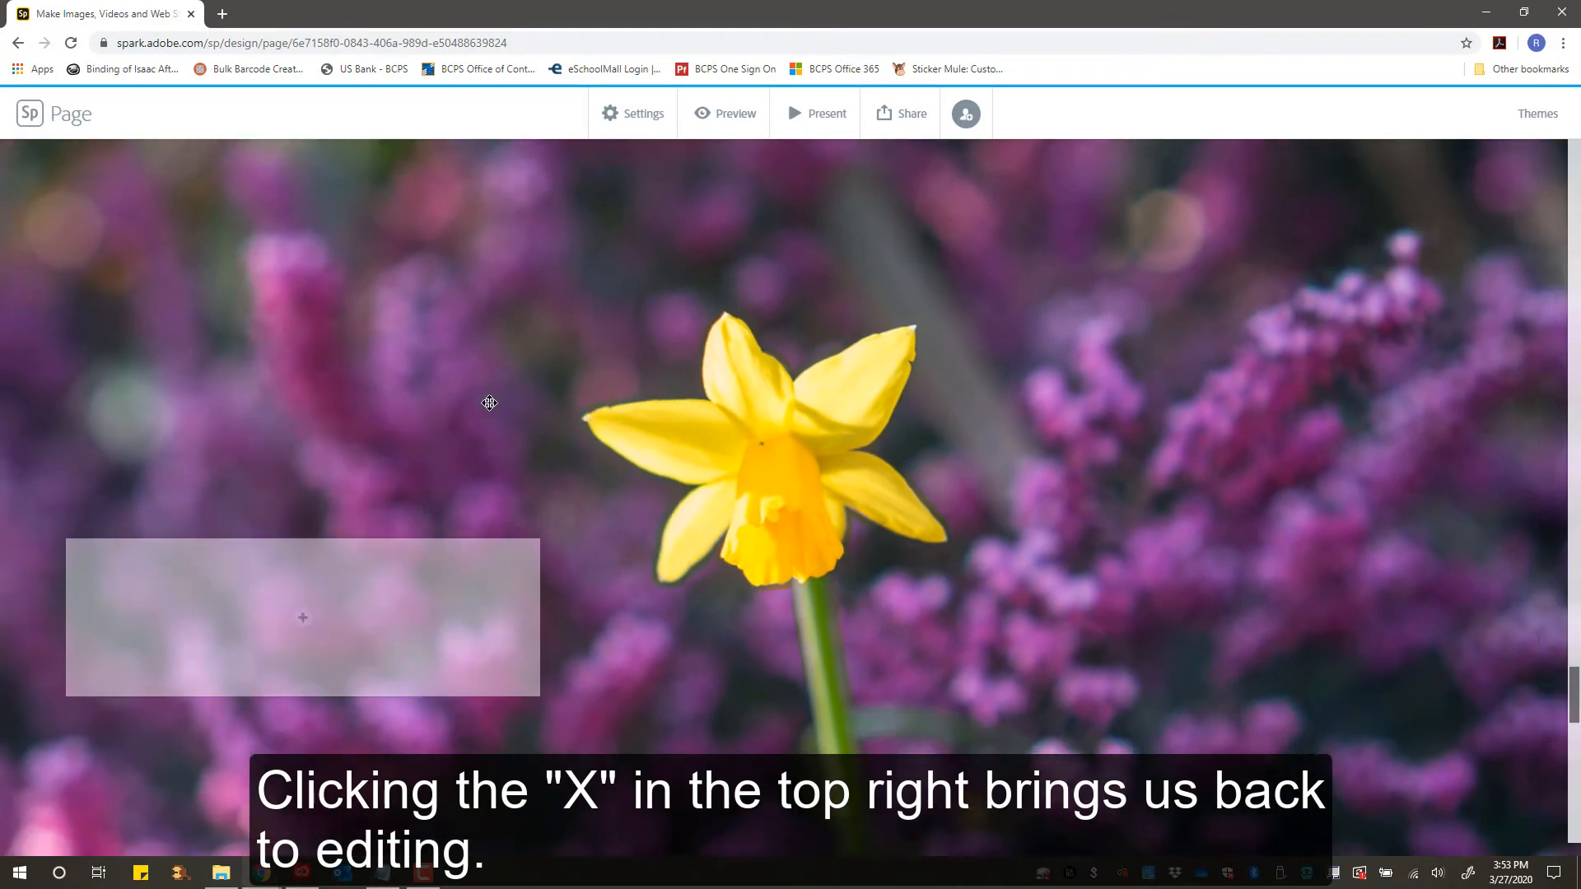
- Add a text block reading "Sample Text" to the overlay box on the first glideshow slide
{"action": "scroll", "coordinate": [489, 402], "scroll_direction": "up", "scroll_amount": 5}
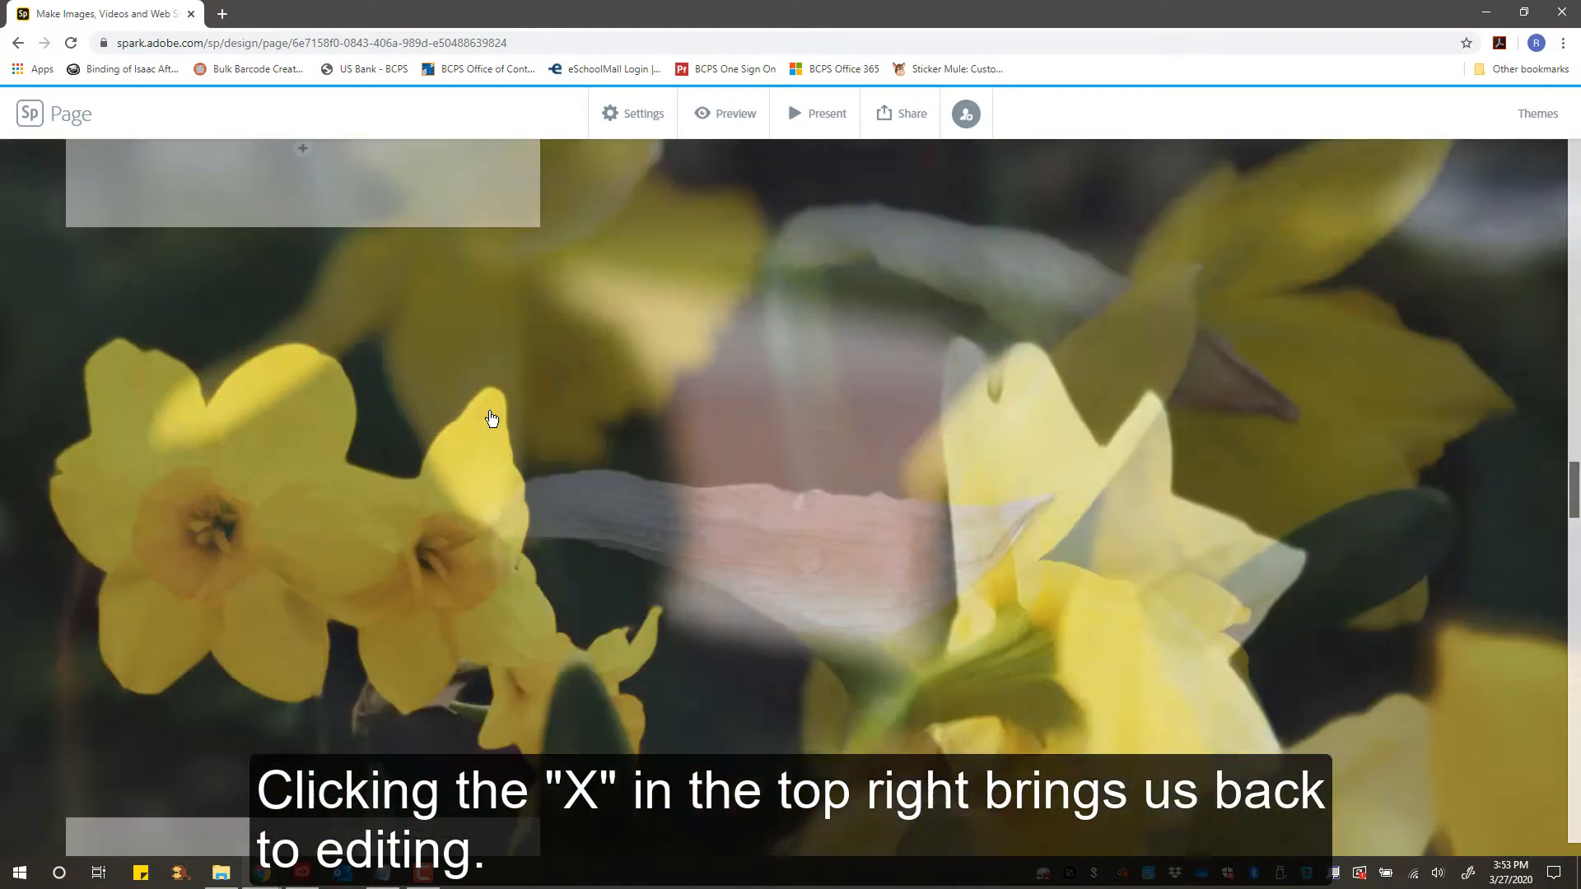
{"action": "scroll", "coordinate": [492, 420], "scroll_direction": "up", "scroll_amount": 5}
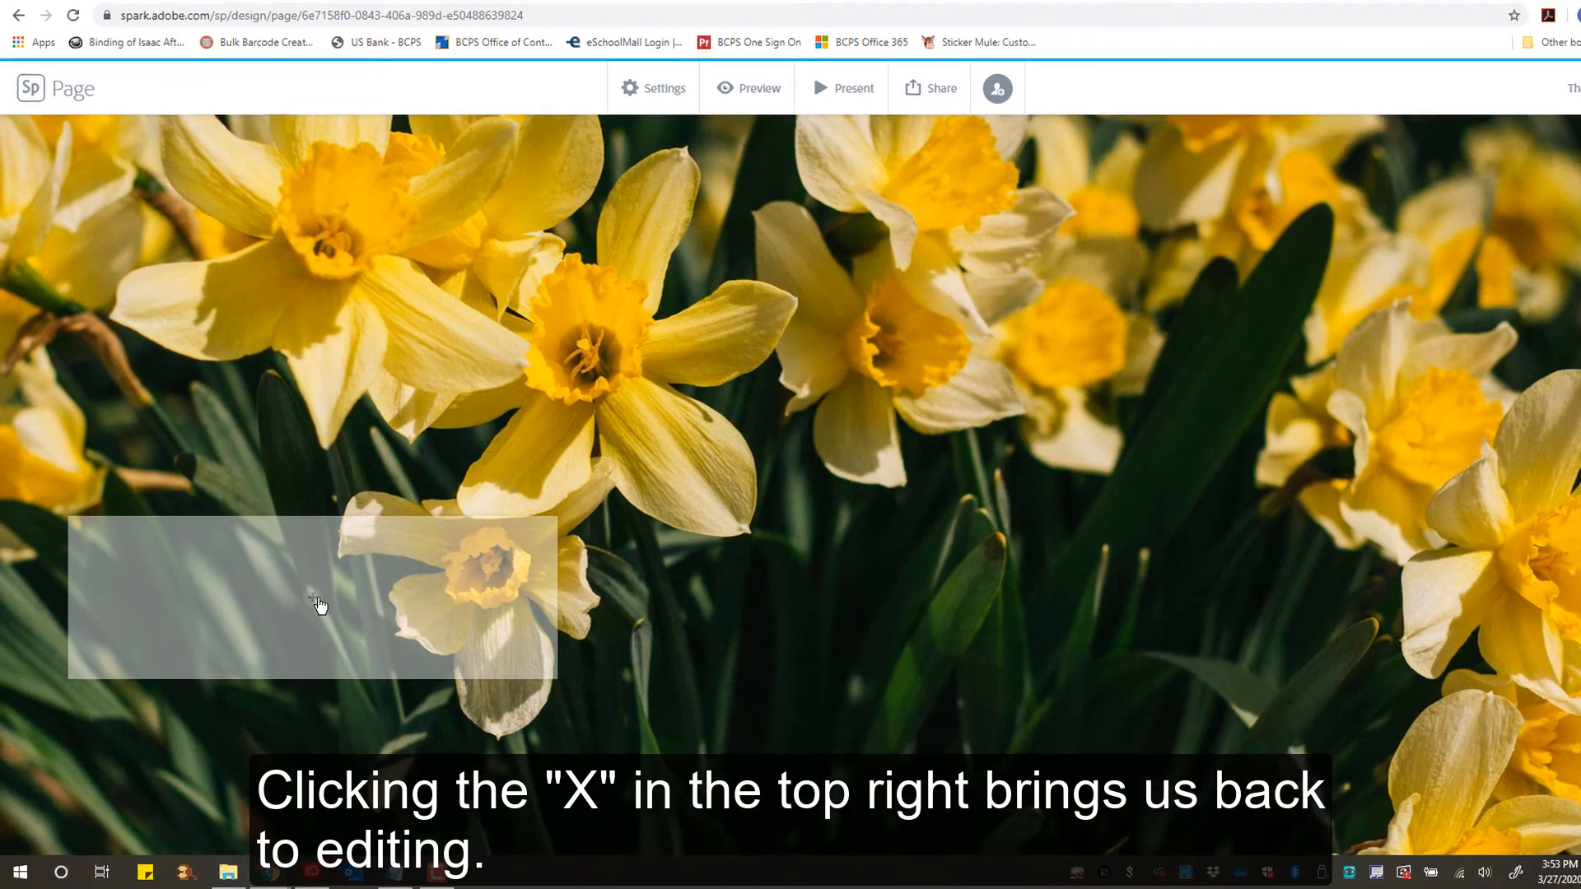
{"action": "left_click", "coordinate": [303, 607]}
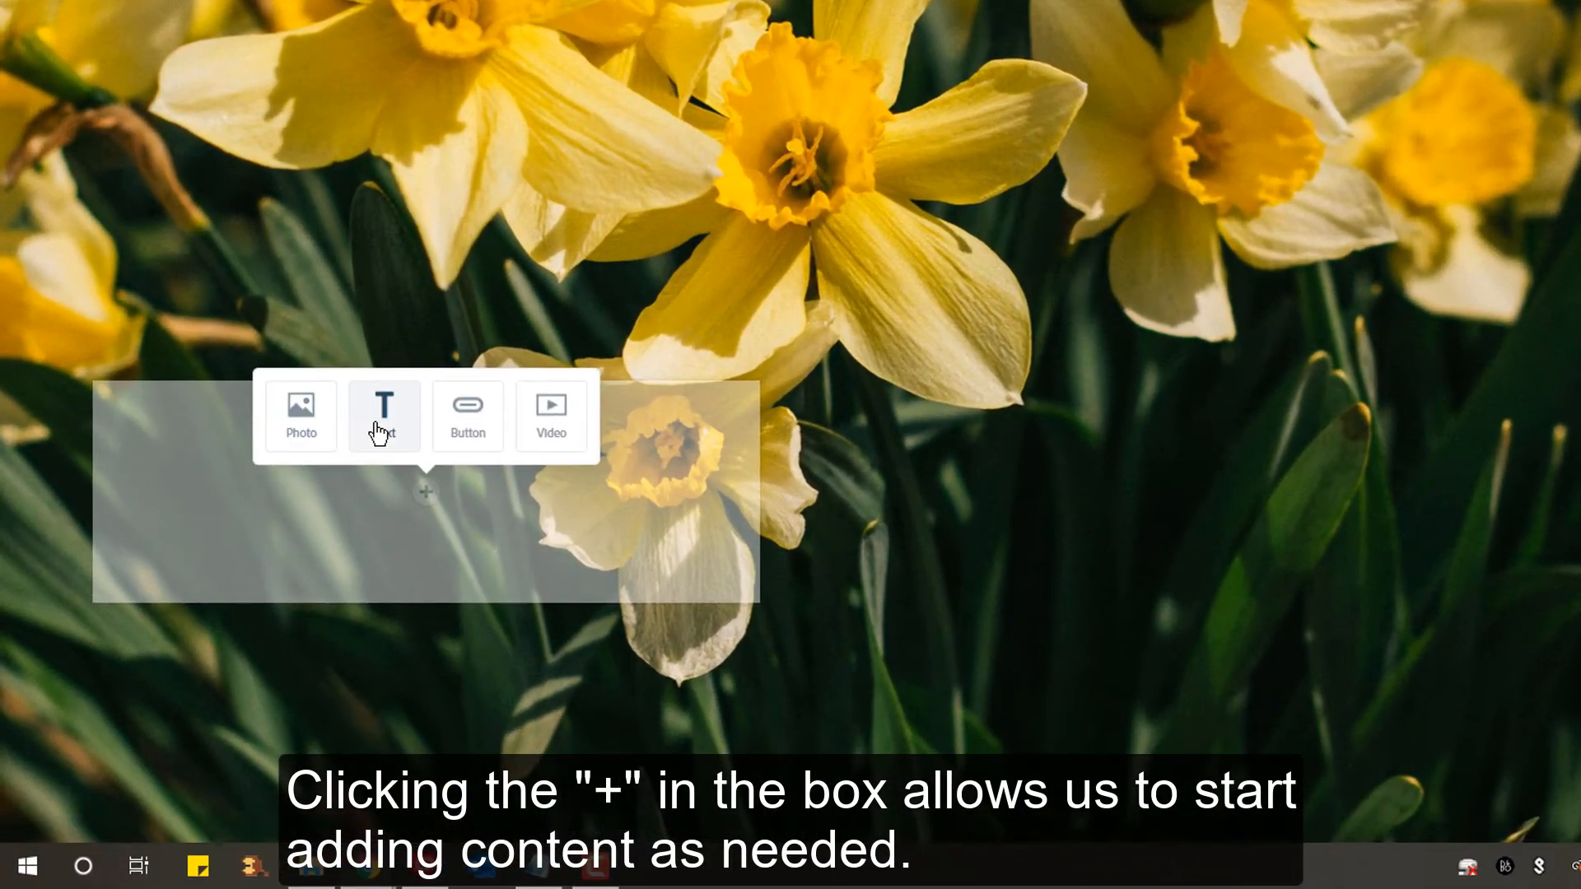
{"action": "left_click", "coordinate": [378, 433]}
{"action": "type", "text": "Samp"}
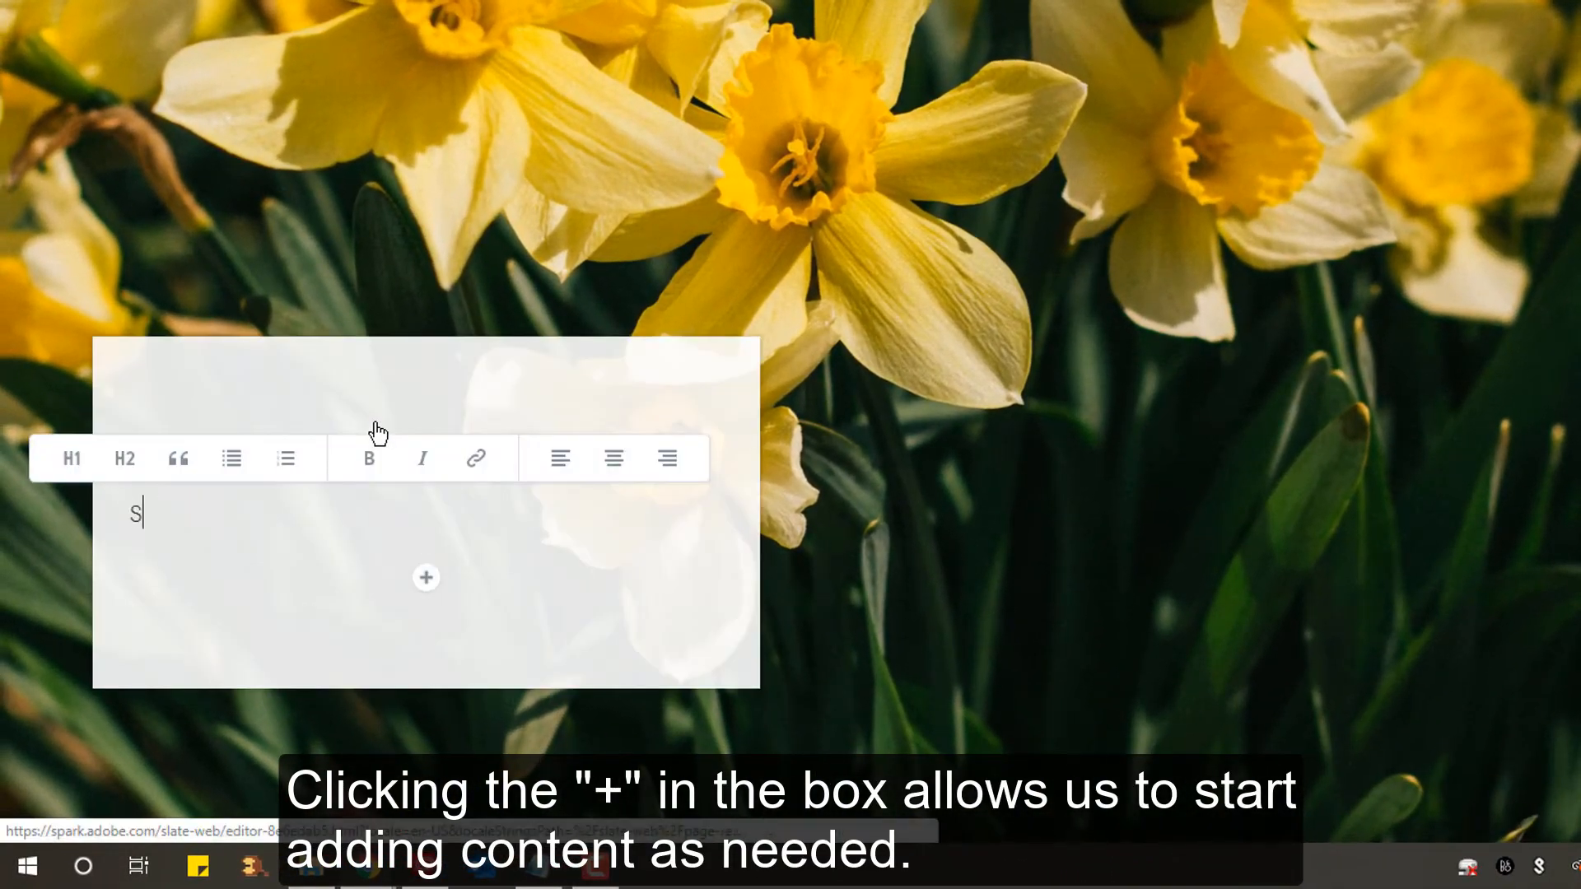
{"action": "type", "text": "xt"}
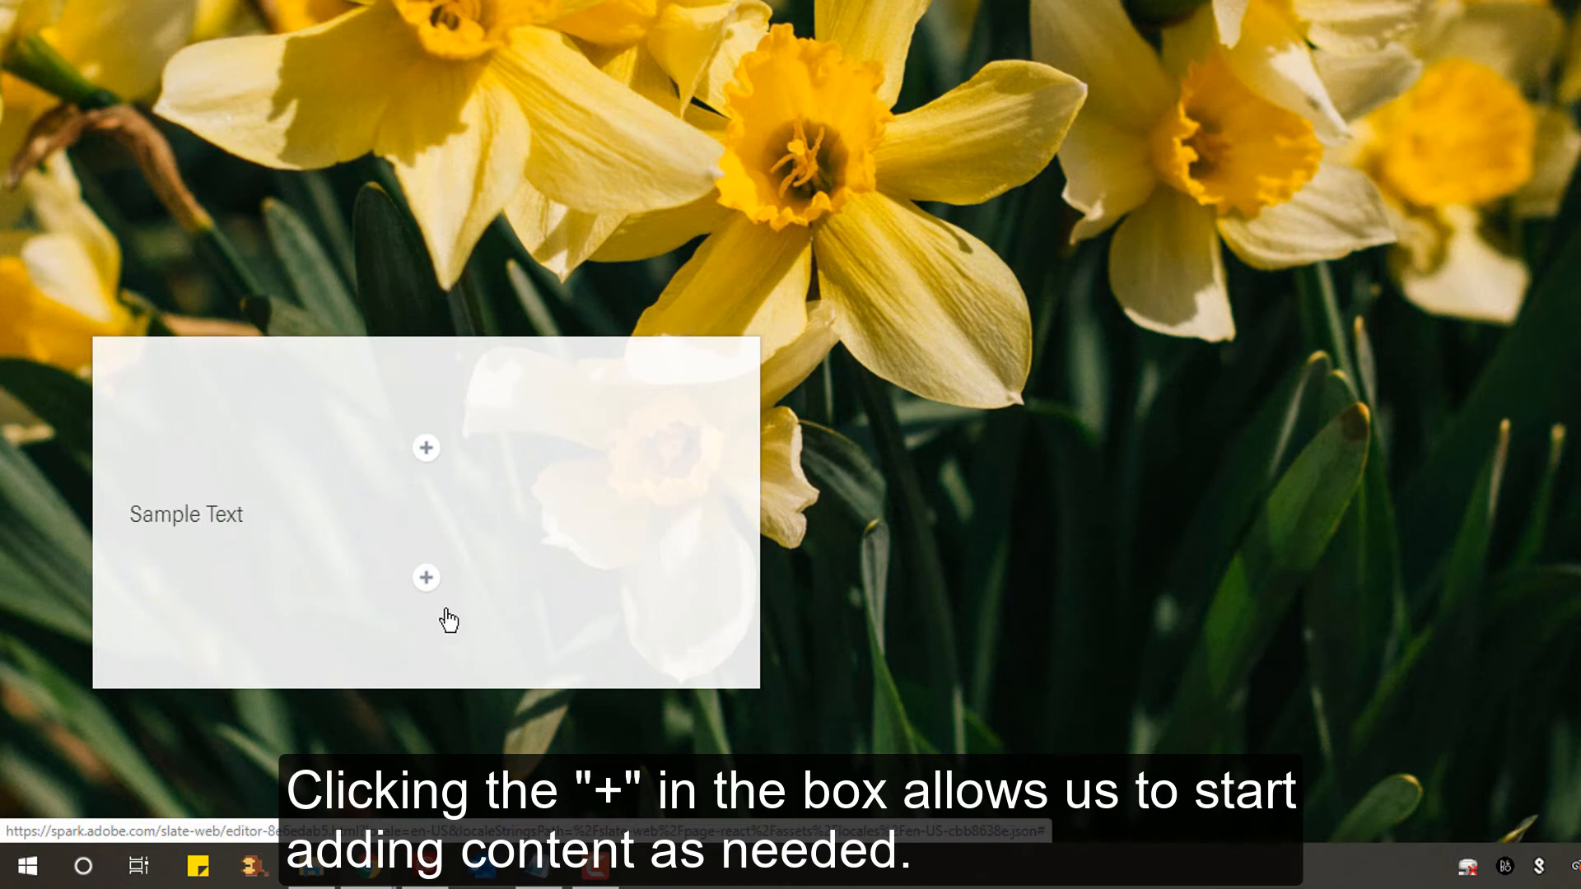
{"action": "left_click", "coordinate": [427, 580]}
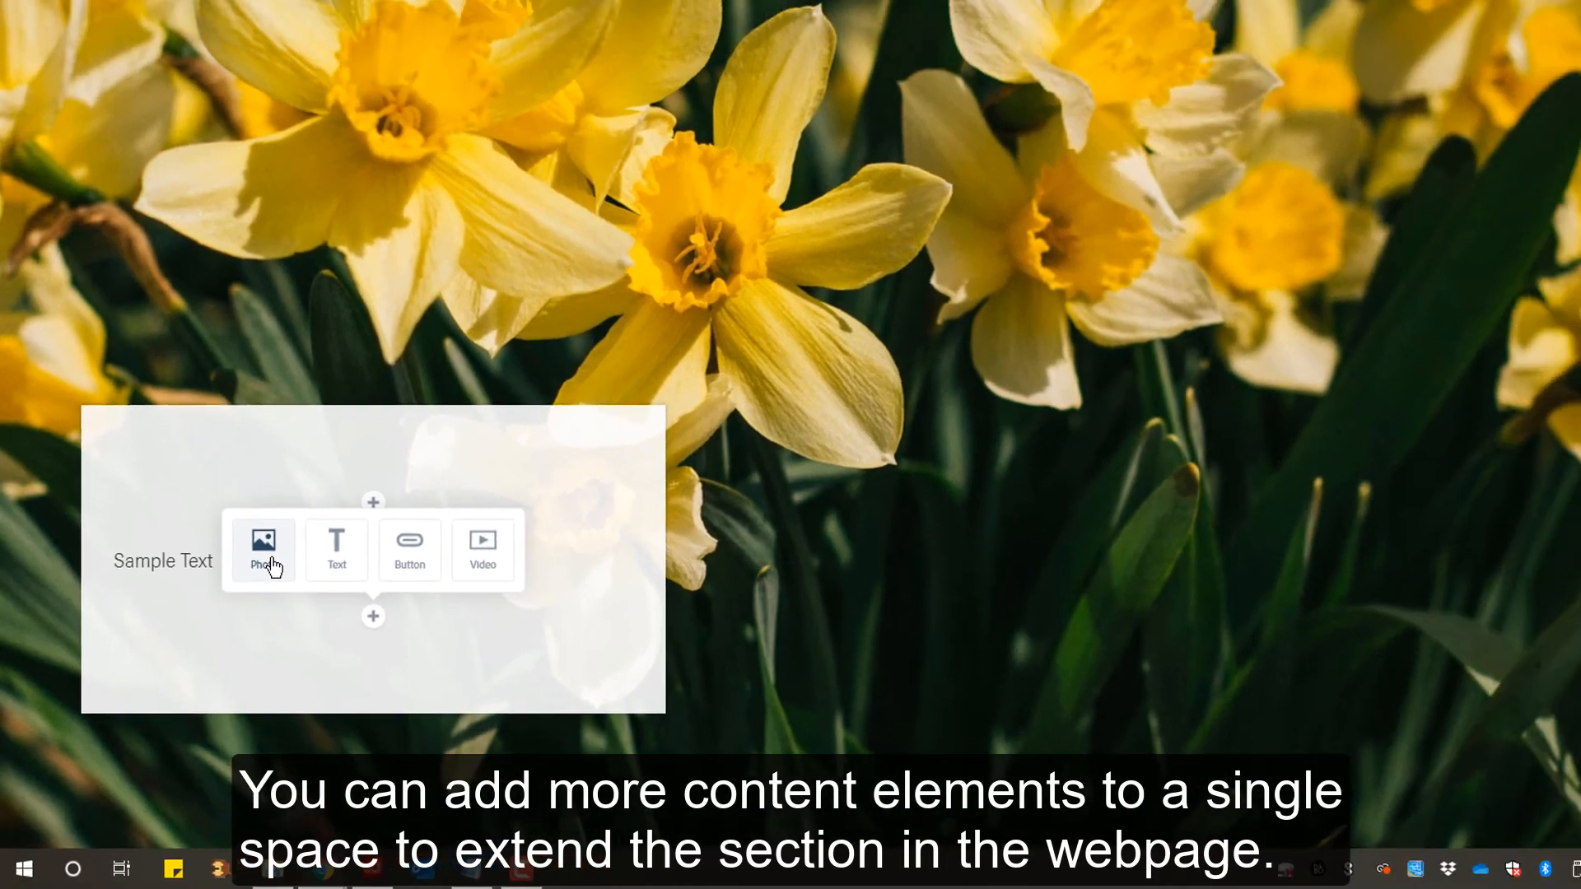
{"action": "left_click", "coordinate": [271, 562]}
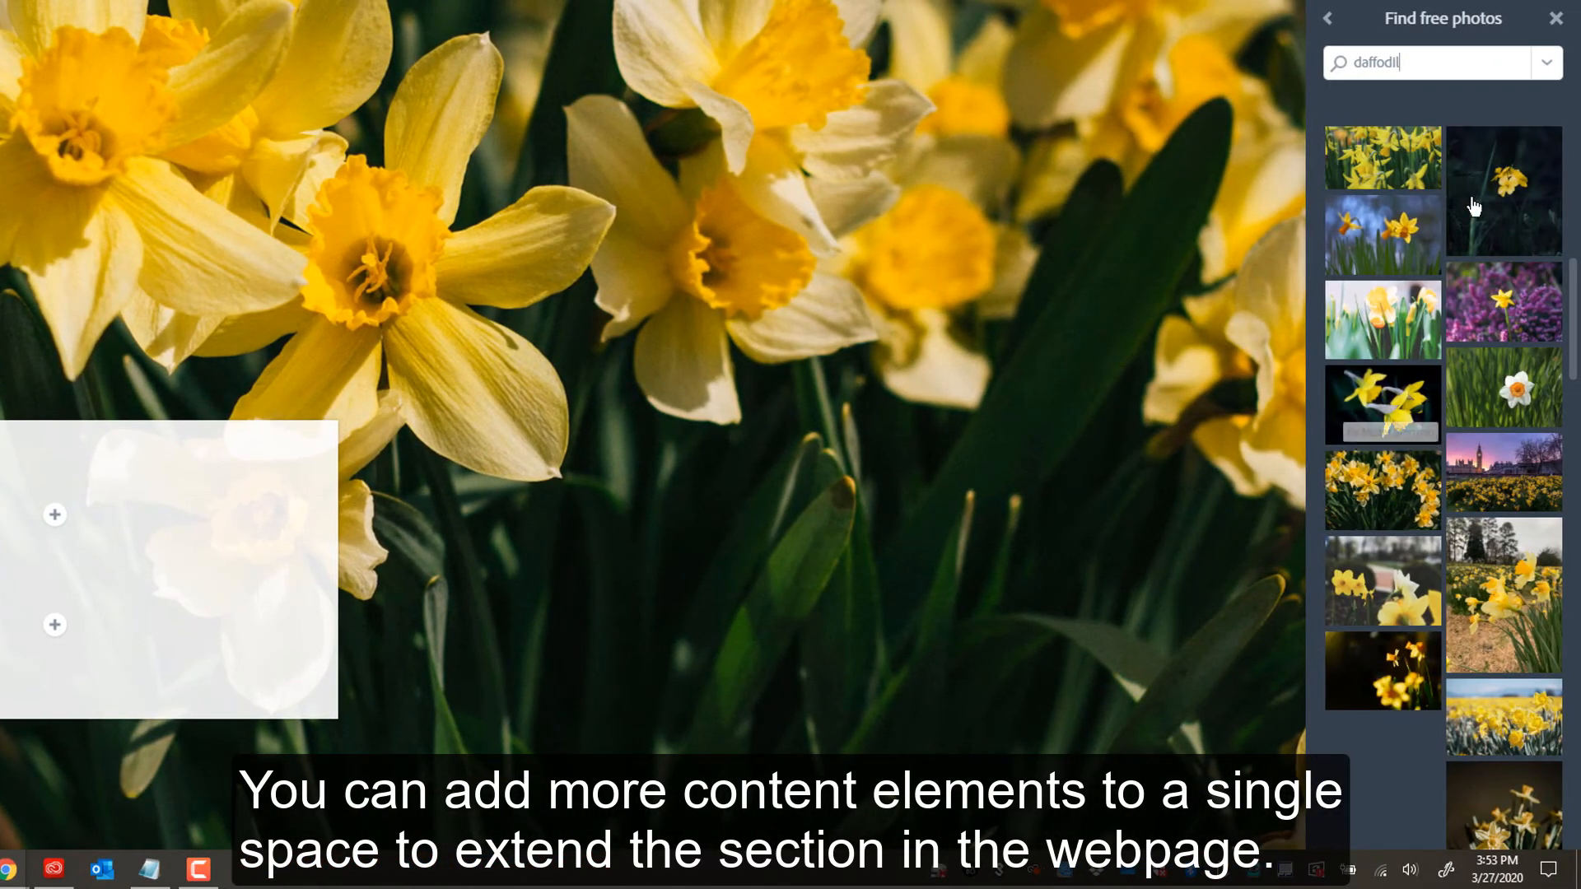
{"action": "left_click", "coordinate": [1329, 18]}
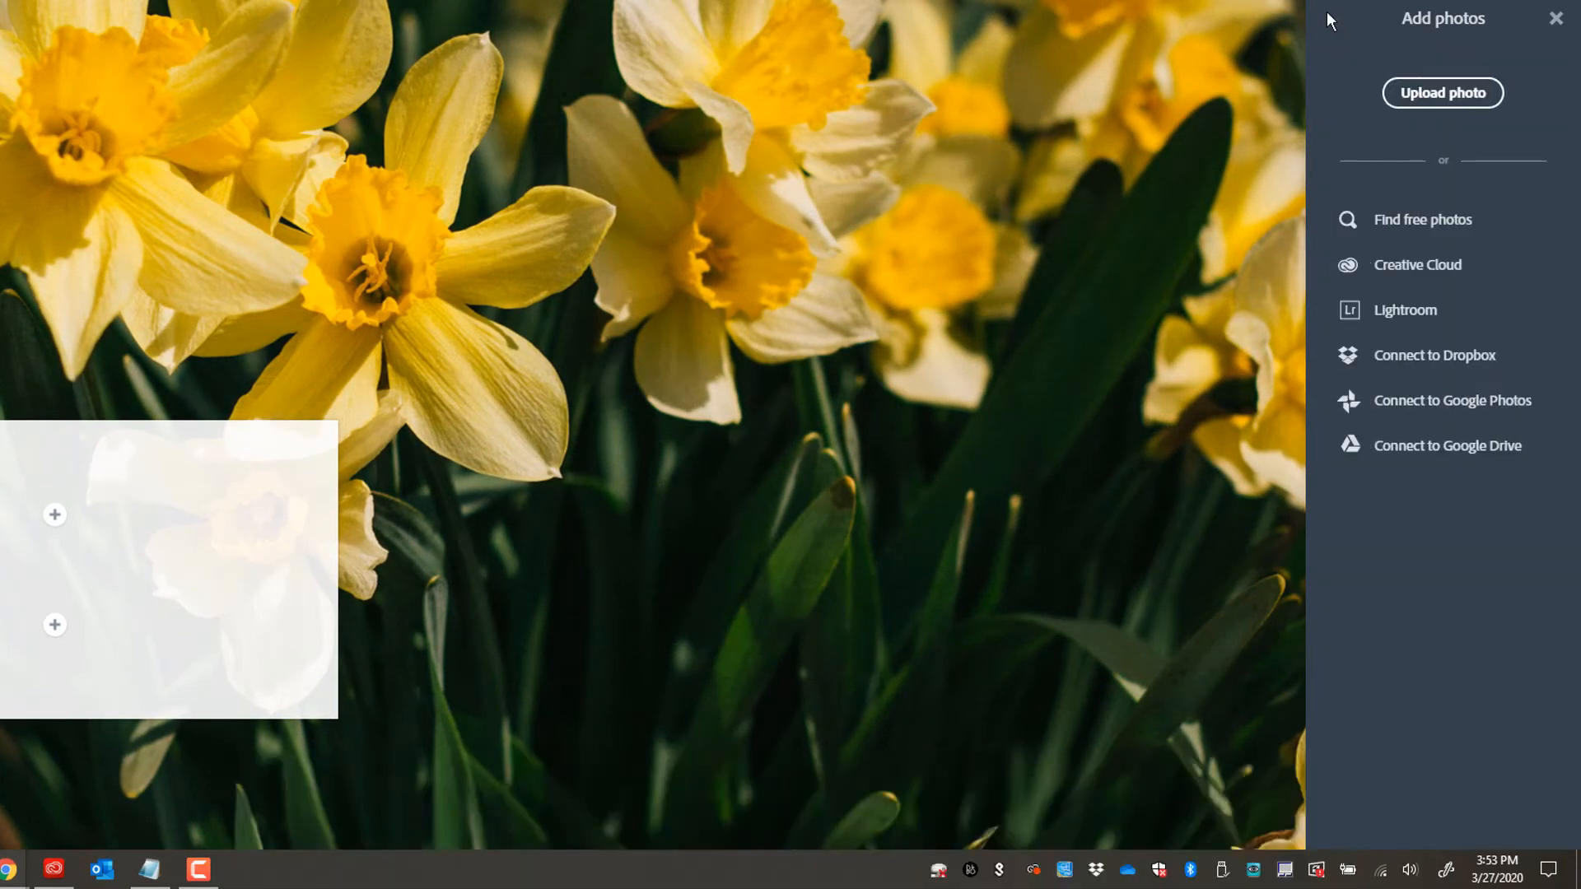
{"action": "left_click", "coordinate": [1436, 95]}
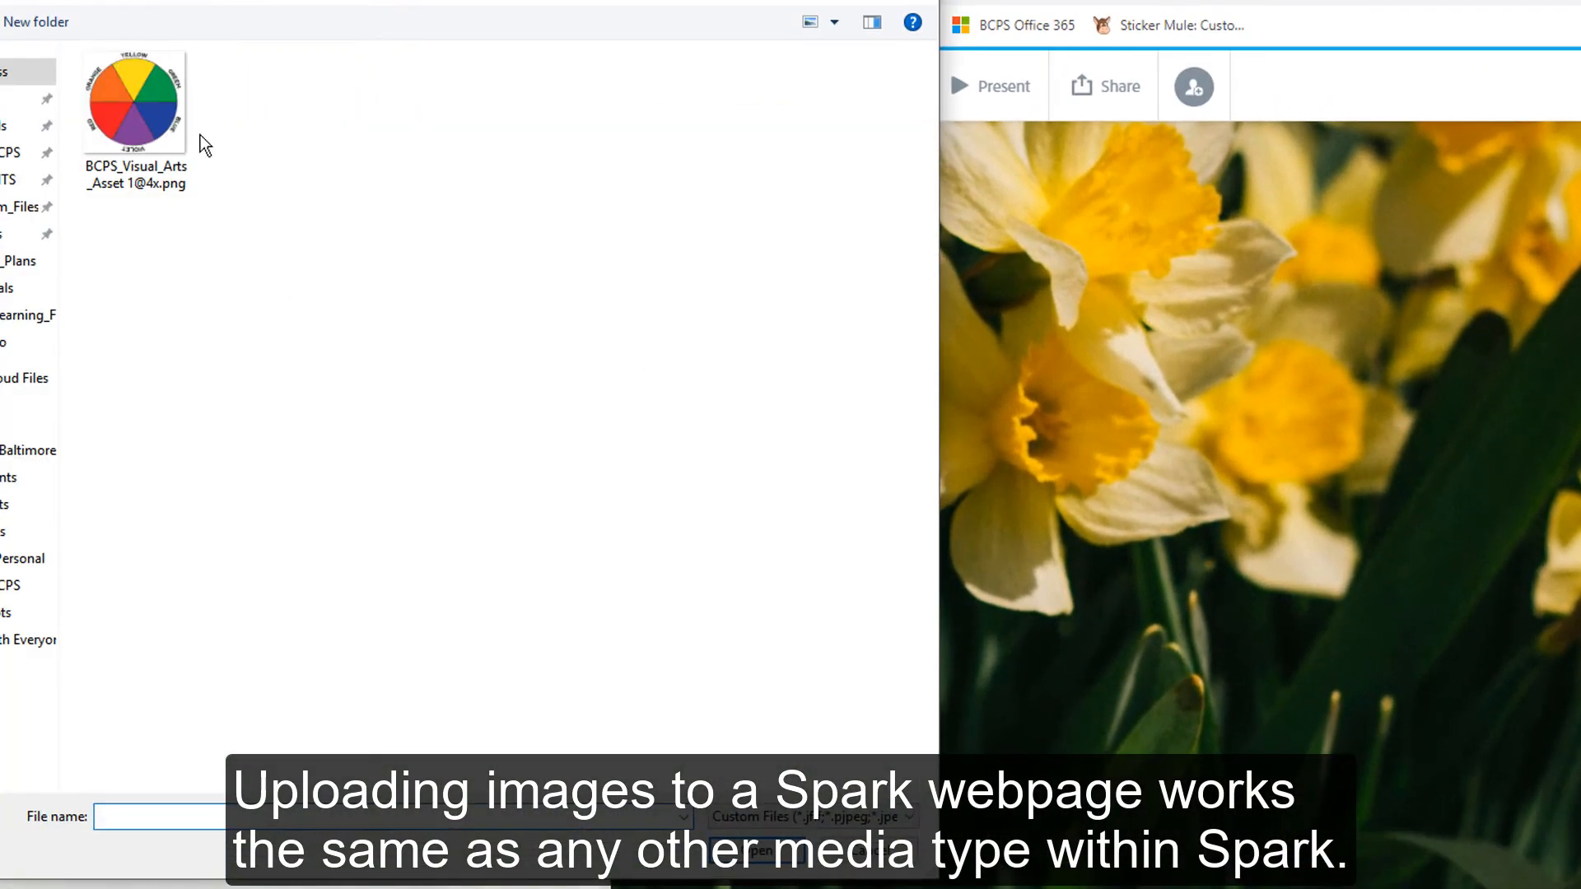
{"action": "left_click", "coordinate": [170, 118]}
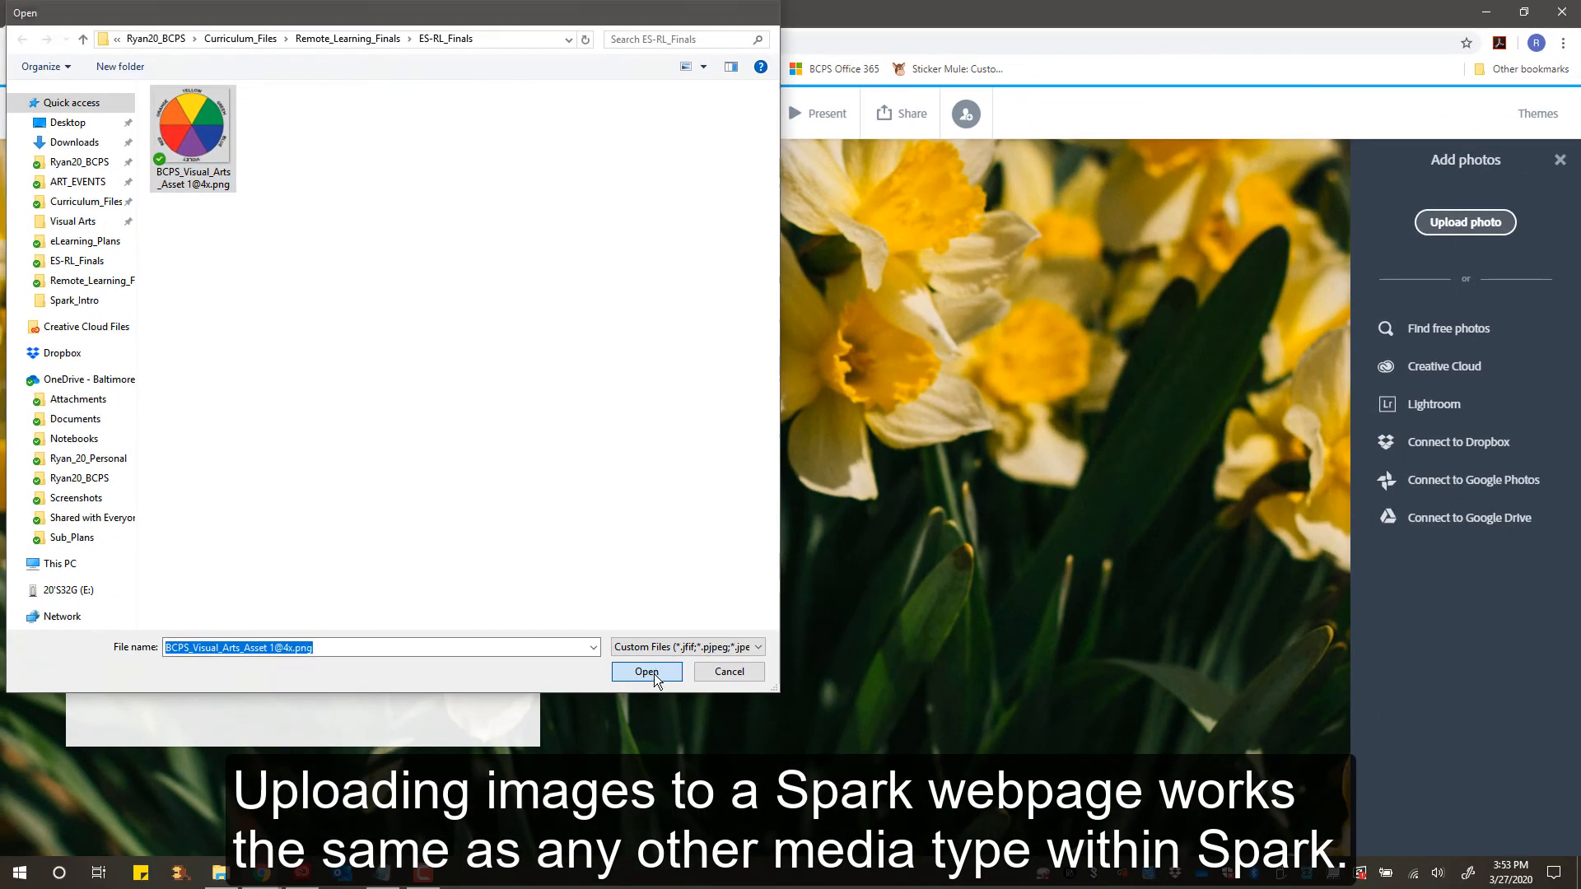
{"action": "left_click", "coordinate": [655, 677]}
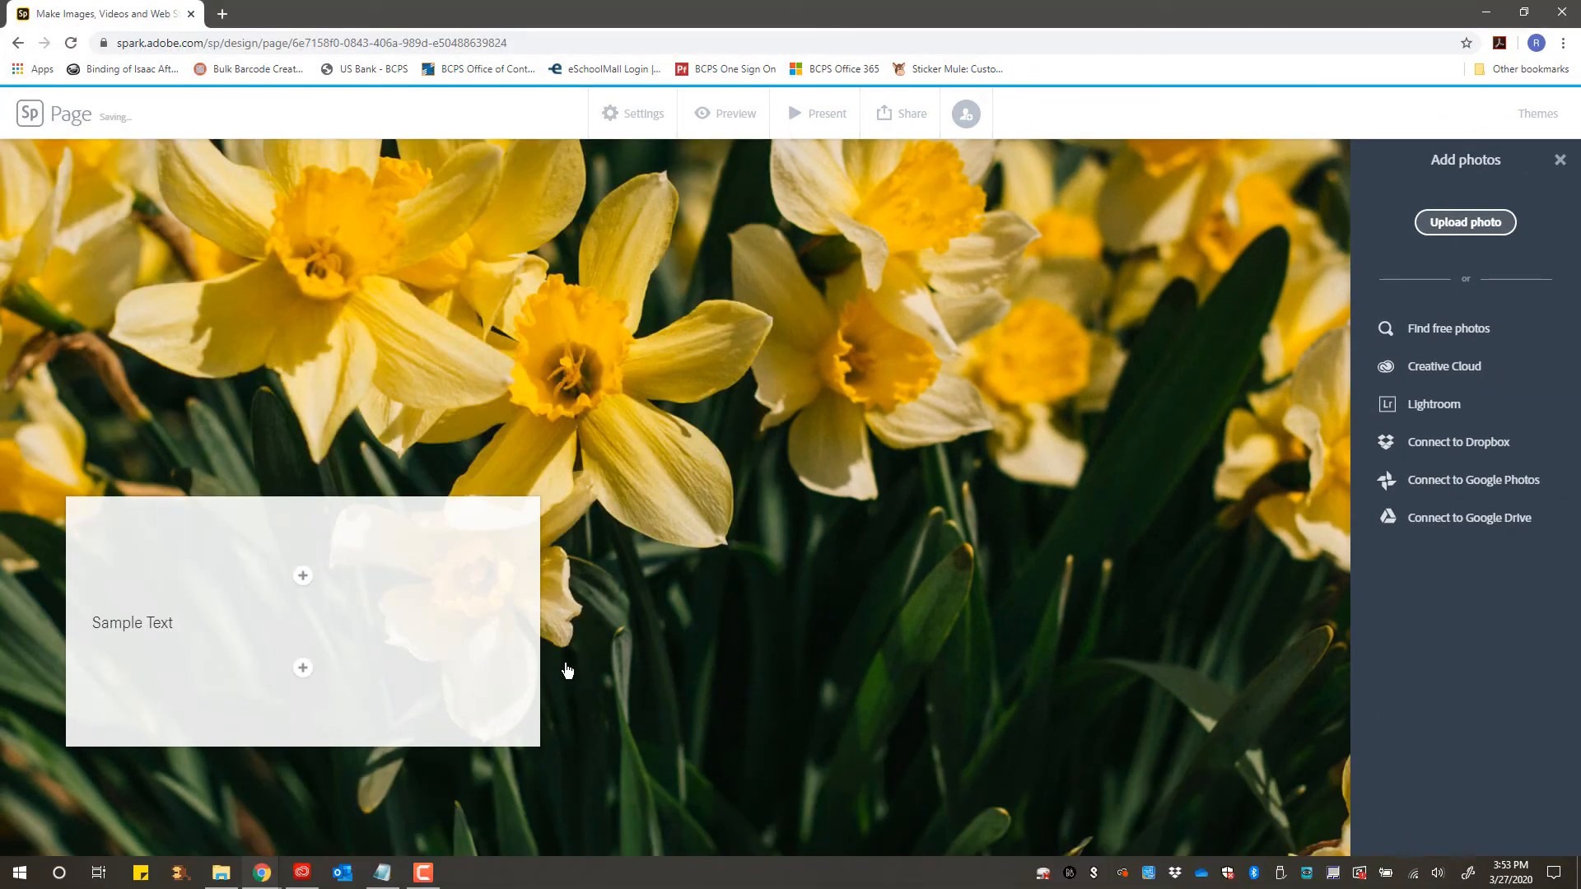
- Add a text block reading "Beautiful Flowers!" to the overlay box on the second glideshow slide
{"action": "scroll", "coordinate": [668, 673], "scroll_direction": "down", "scroll_amount": 6}
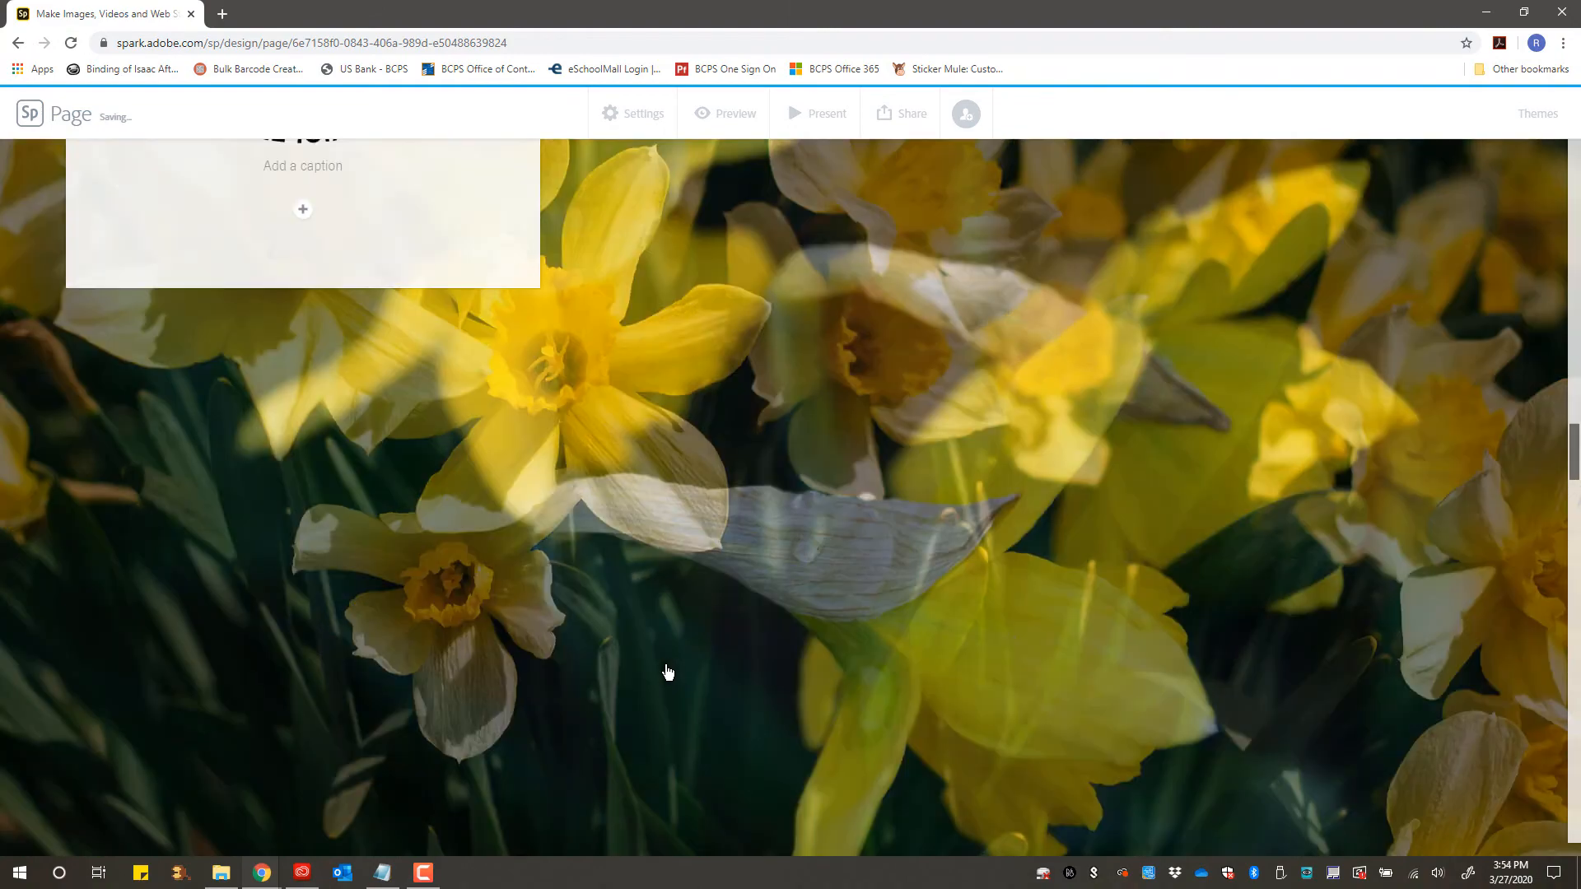
{"action": "scroll", "coordinate": [667, 672], "scroll_direction": "down", "scroll_amount": 4}
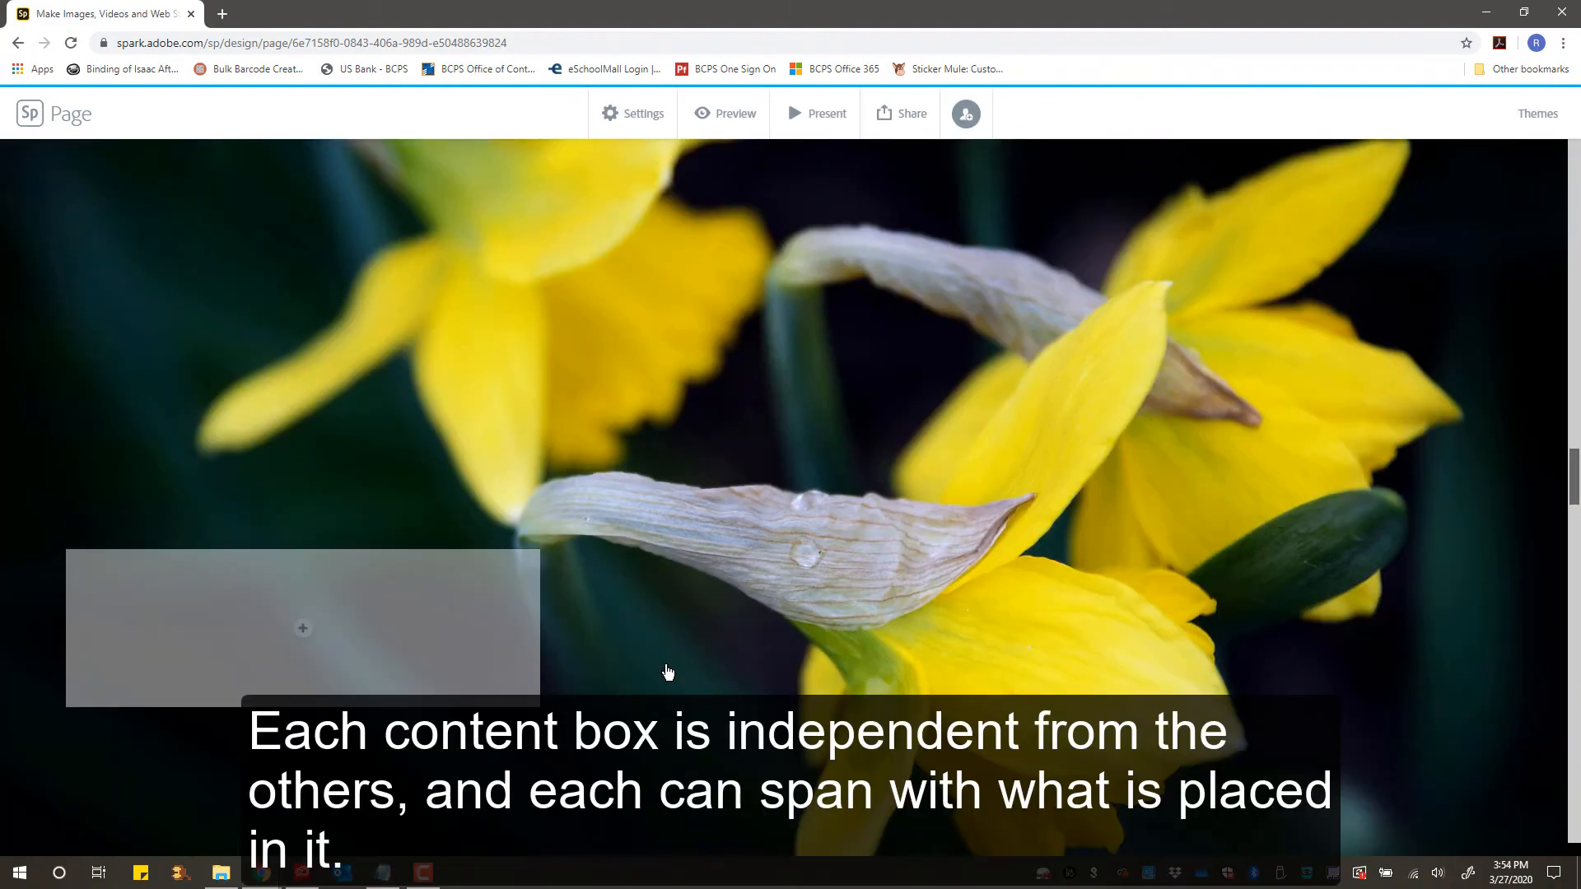
{"action": "left_click", "coordinate": [304, 632]}
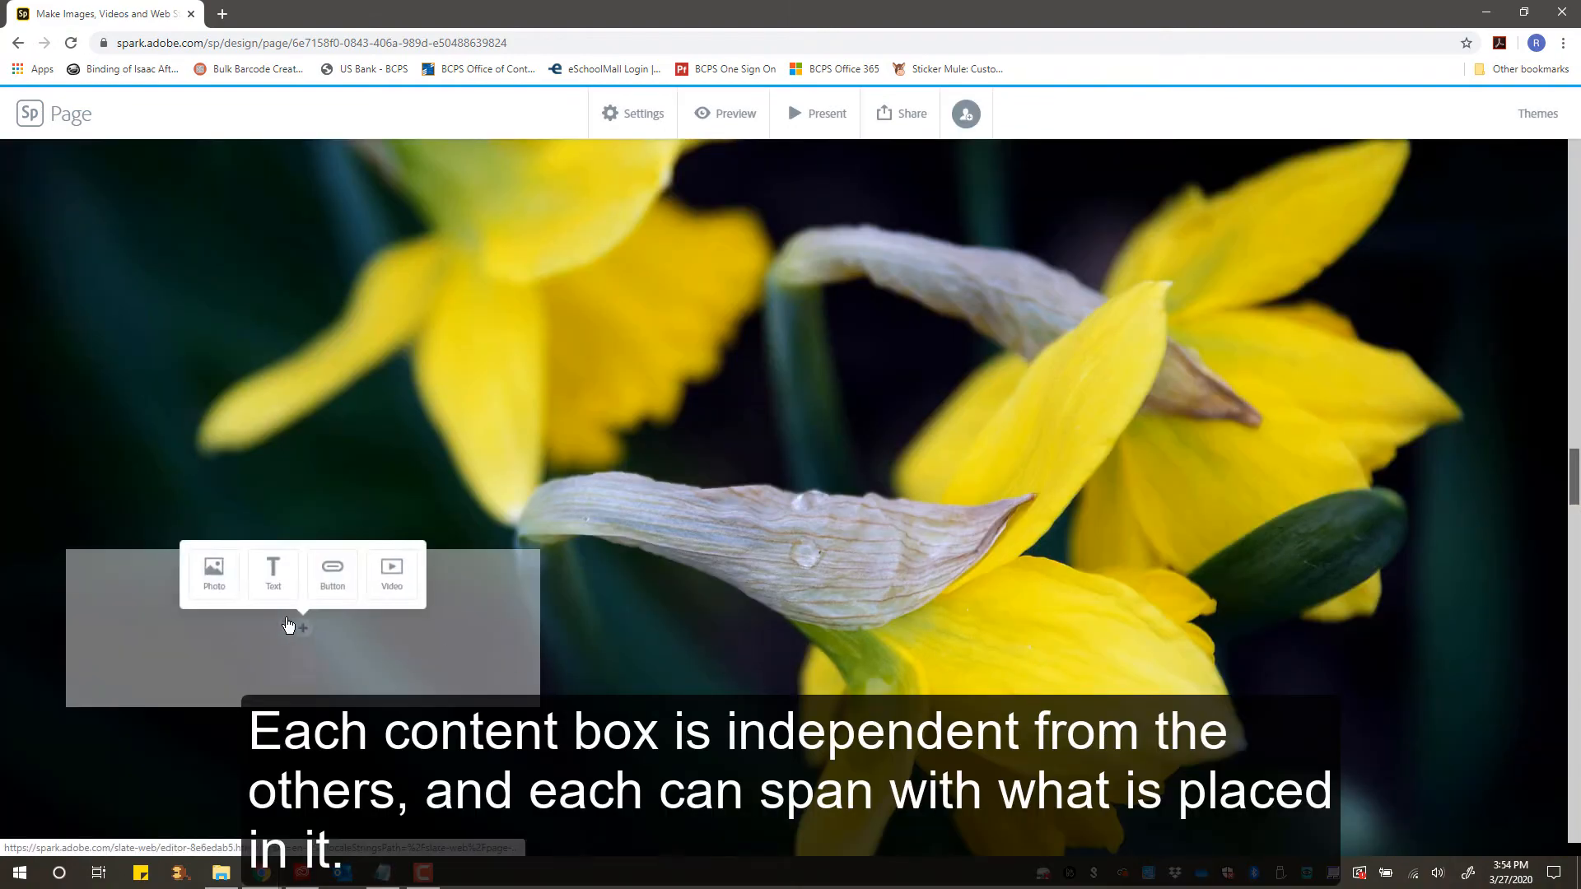
{"action": "left_click", "coordinate": [272, 601]}
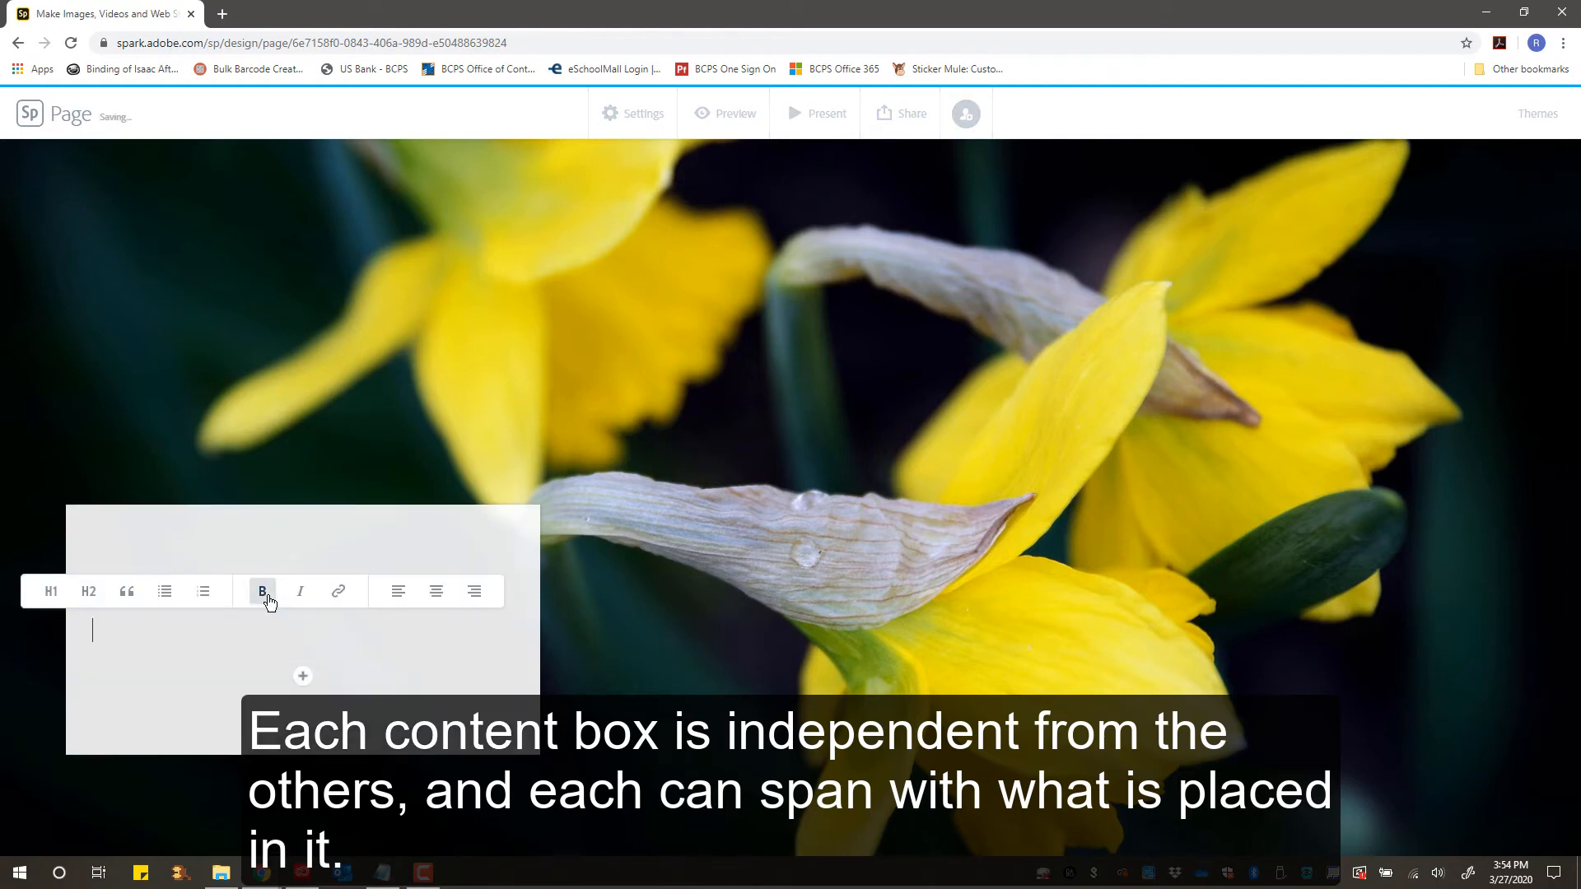
{"action": "type", "text": "Beauti"}
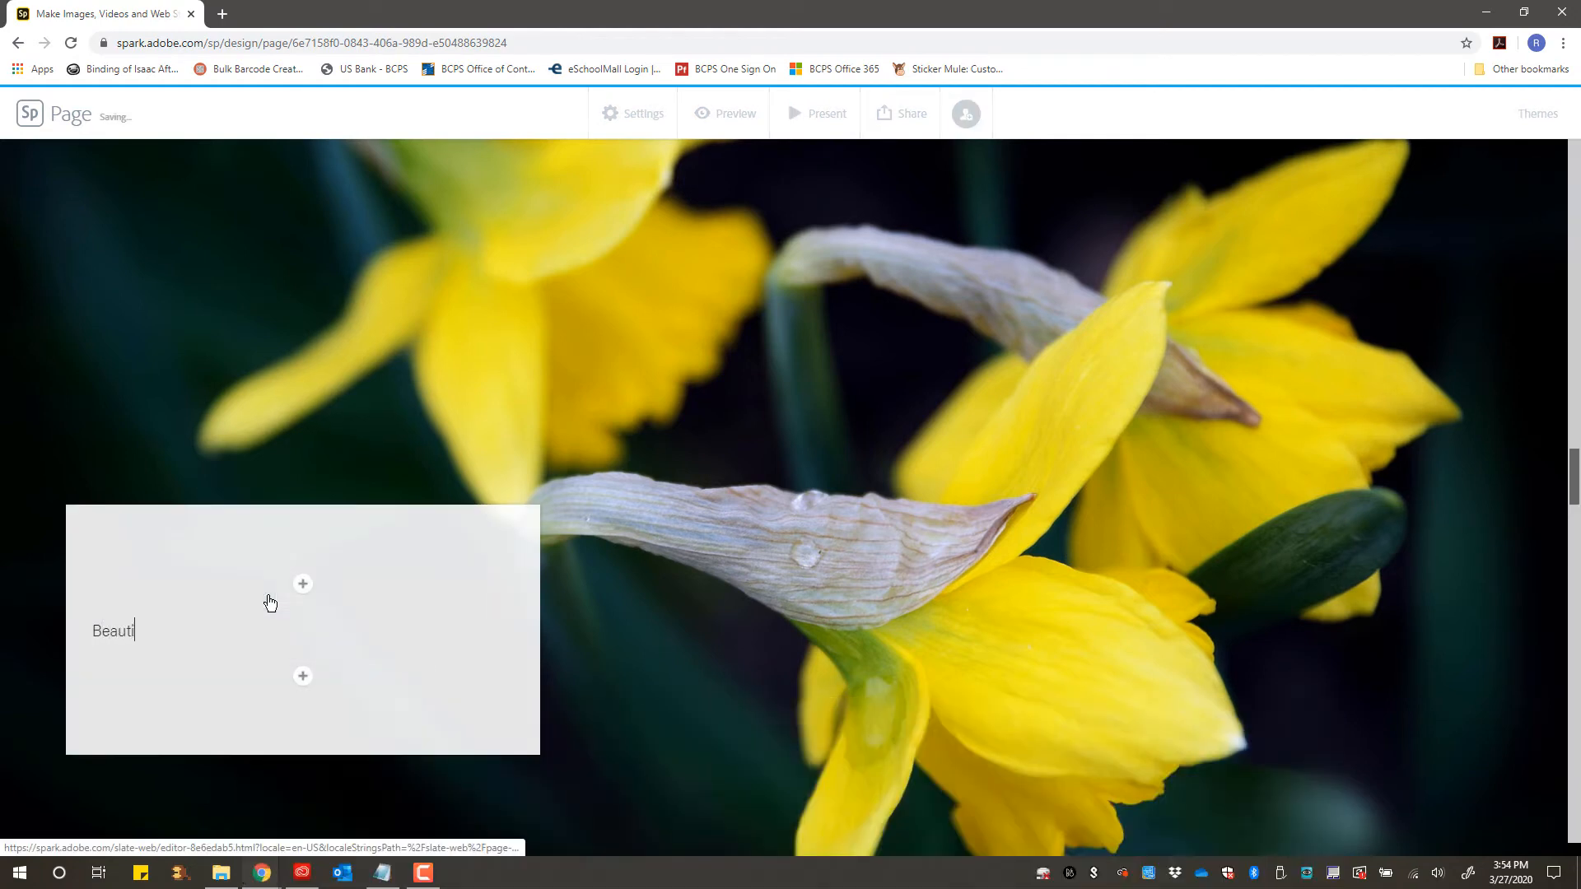
{"action": "type", "text": "f"}
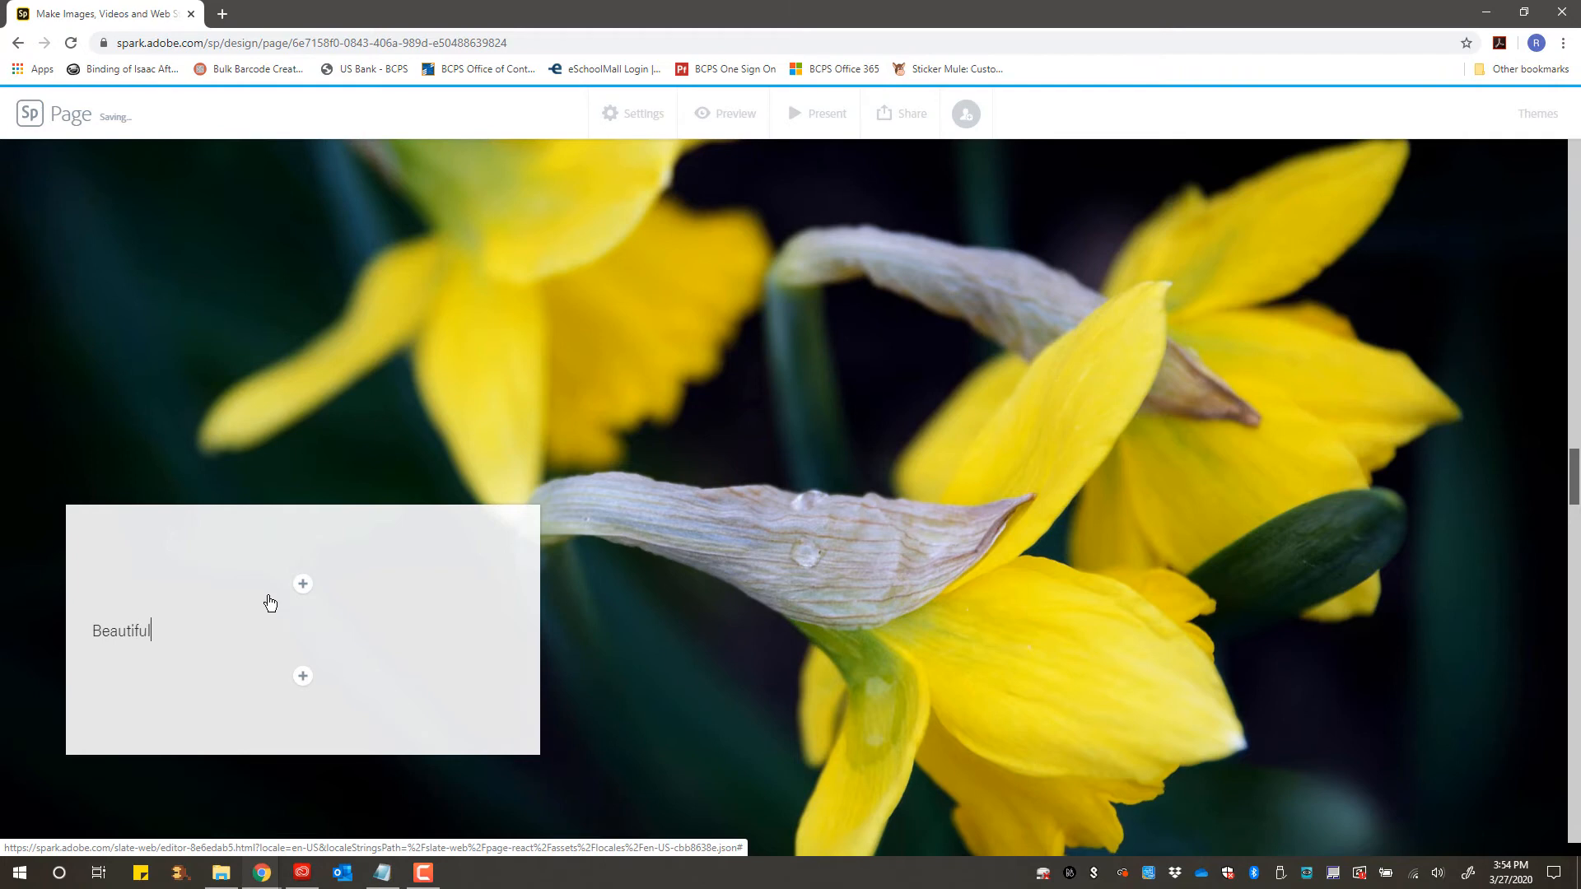
{"action": "type", "text": "ul Flowers!"}
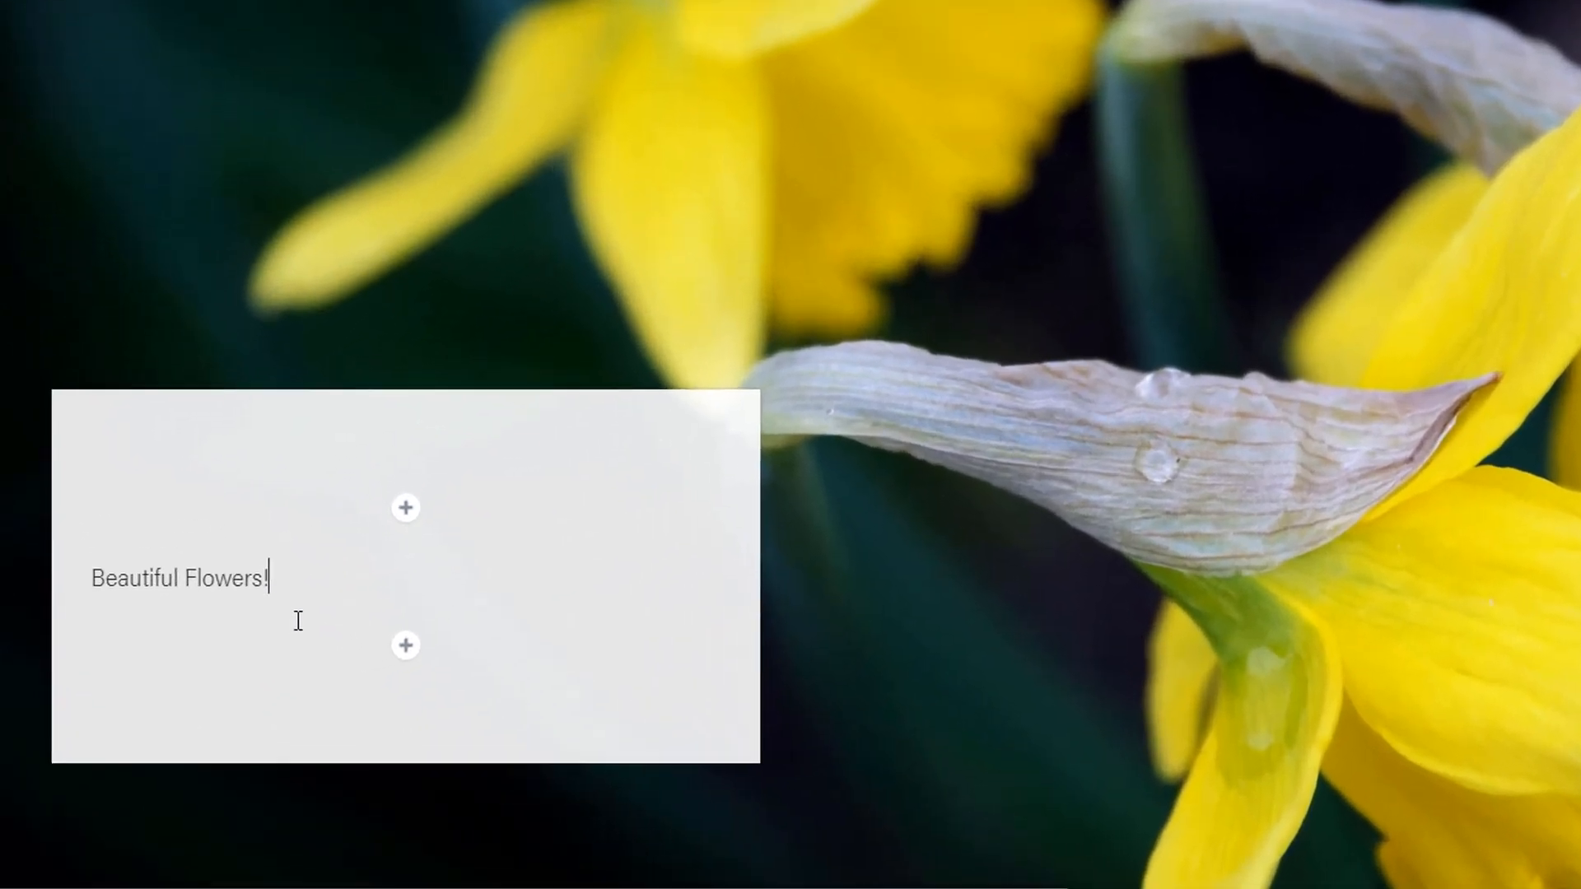
- Format the "Beautiful Flowers!" text as Heading 1 and center-align it
{"action": "left_click_drag", "start_coordinate": [225, 633], "coordinate": [139, 628]}
{"action": "left_click_drag", "start_coordinate": [161, 574], "coordinate": [67, 569]}
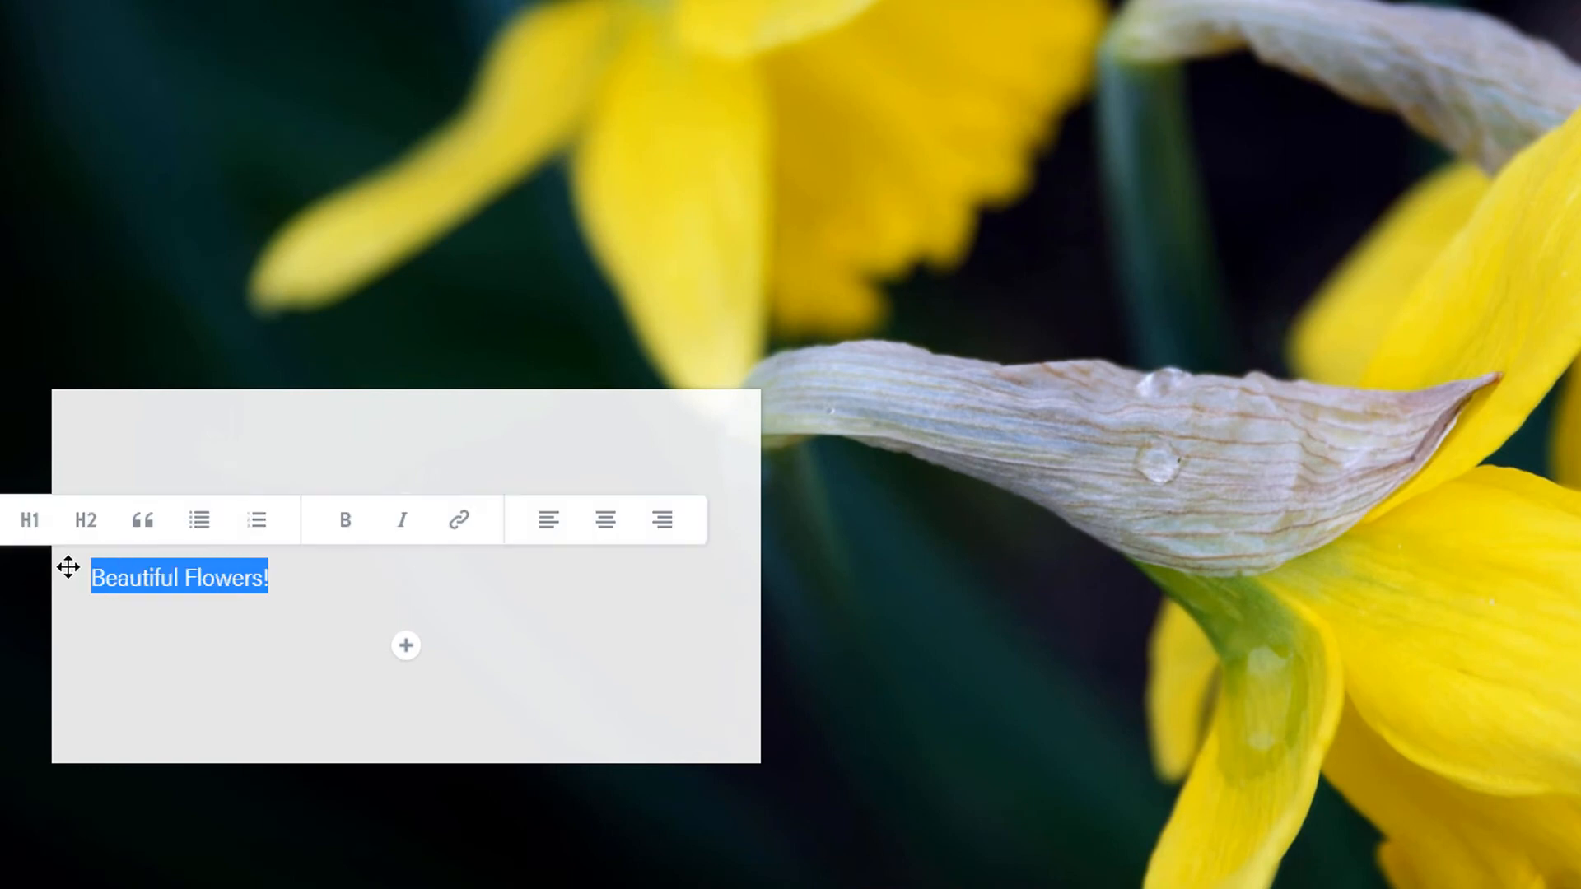
{"action": "left_click", "coordinate": [27, 520]}
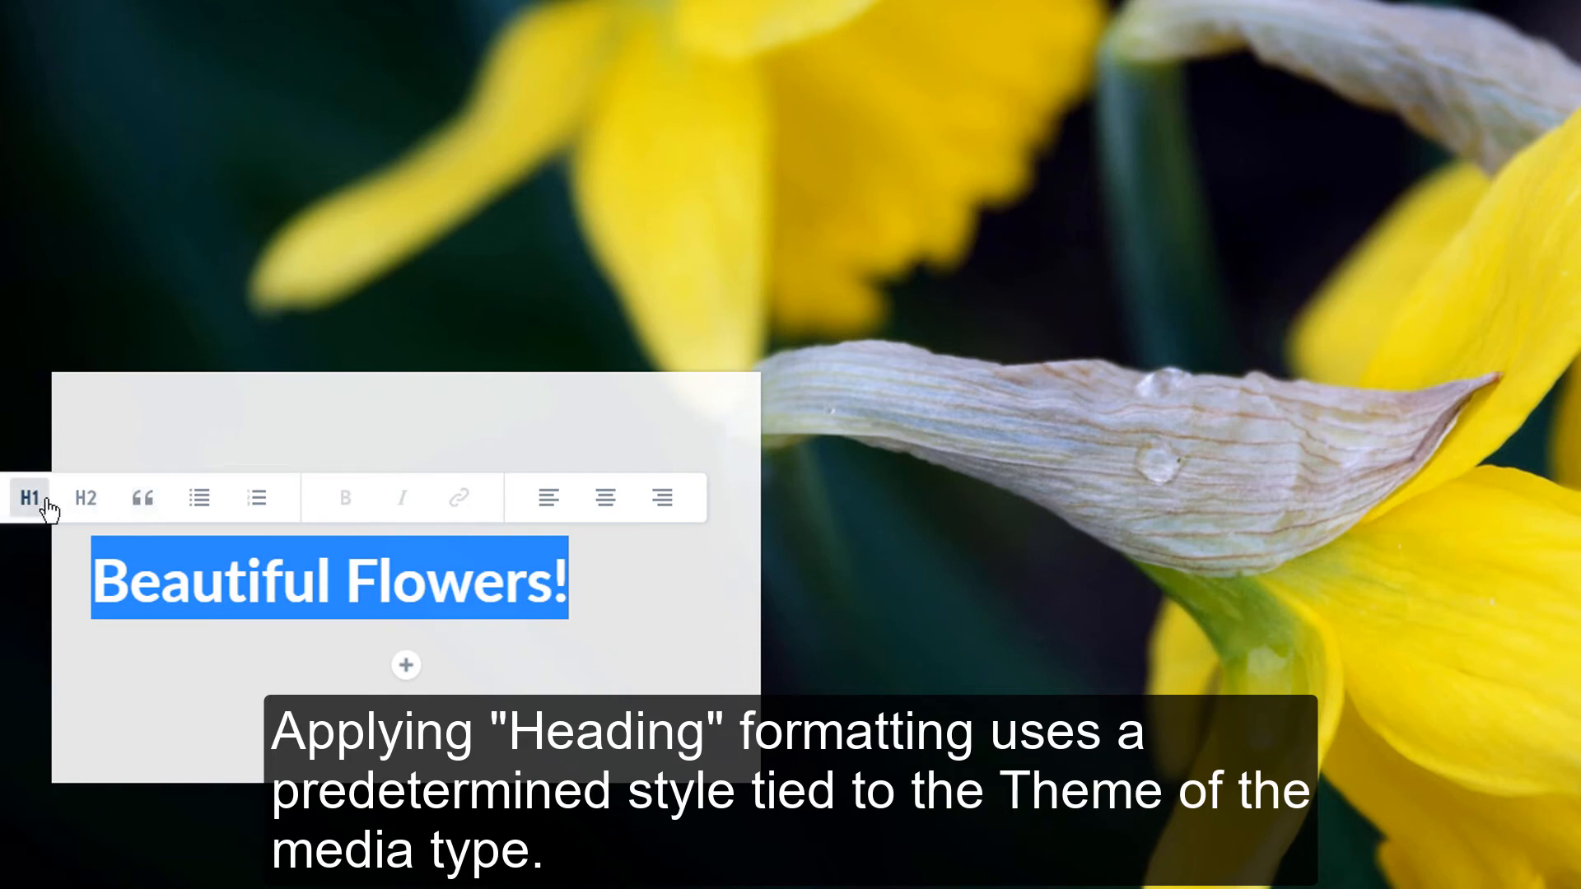
{"action": "left_click", "coordinate": [607, 497]}
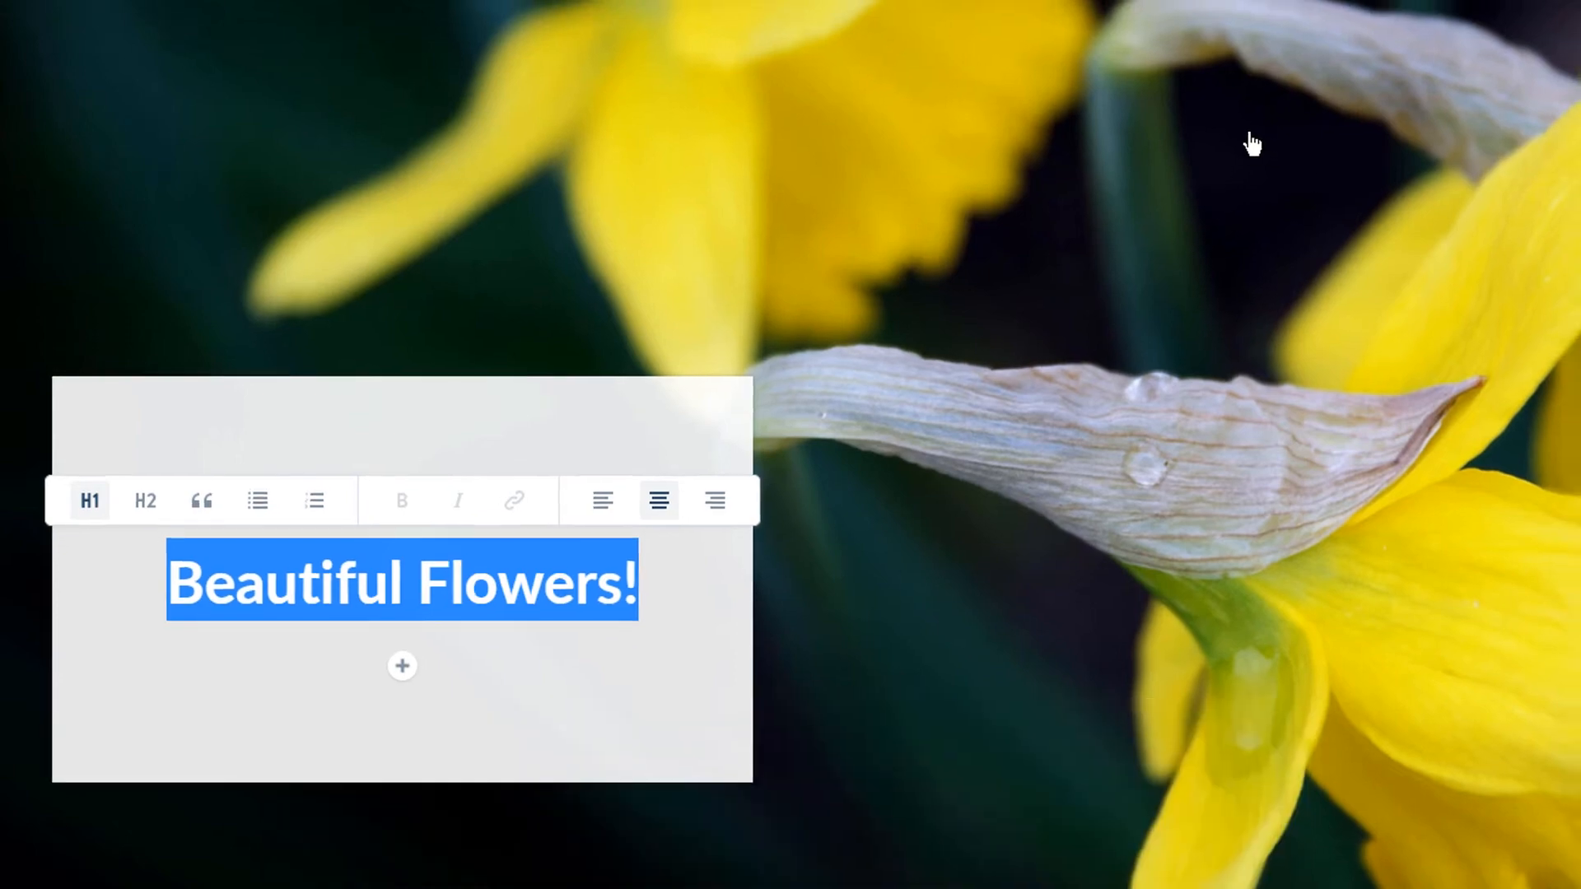
- Preview the page, scroll through the glideshow slides and content above them, and close the preview
{"action": "left_click", "coordinate": [1264, 129]}
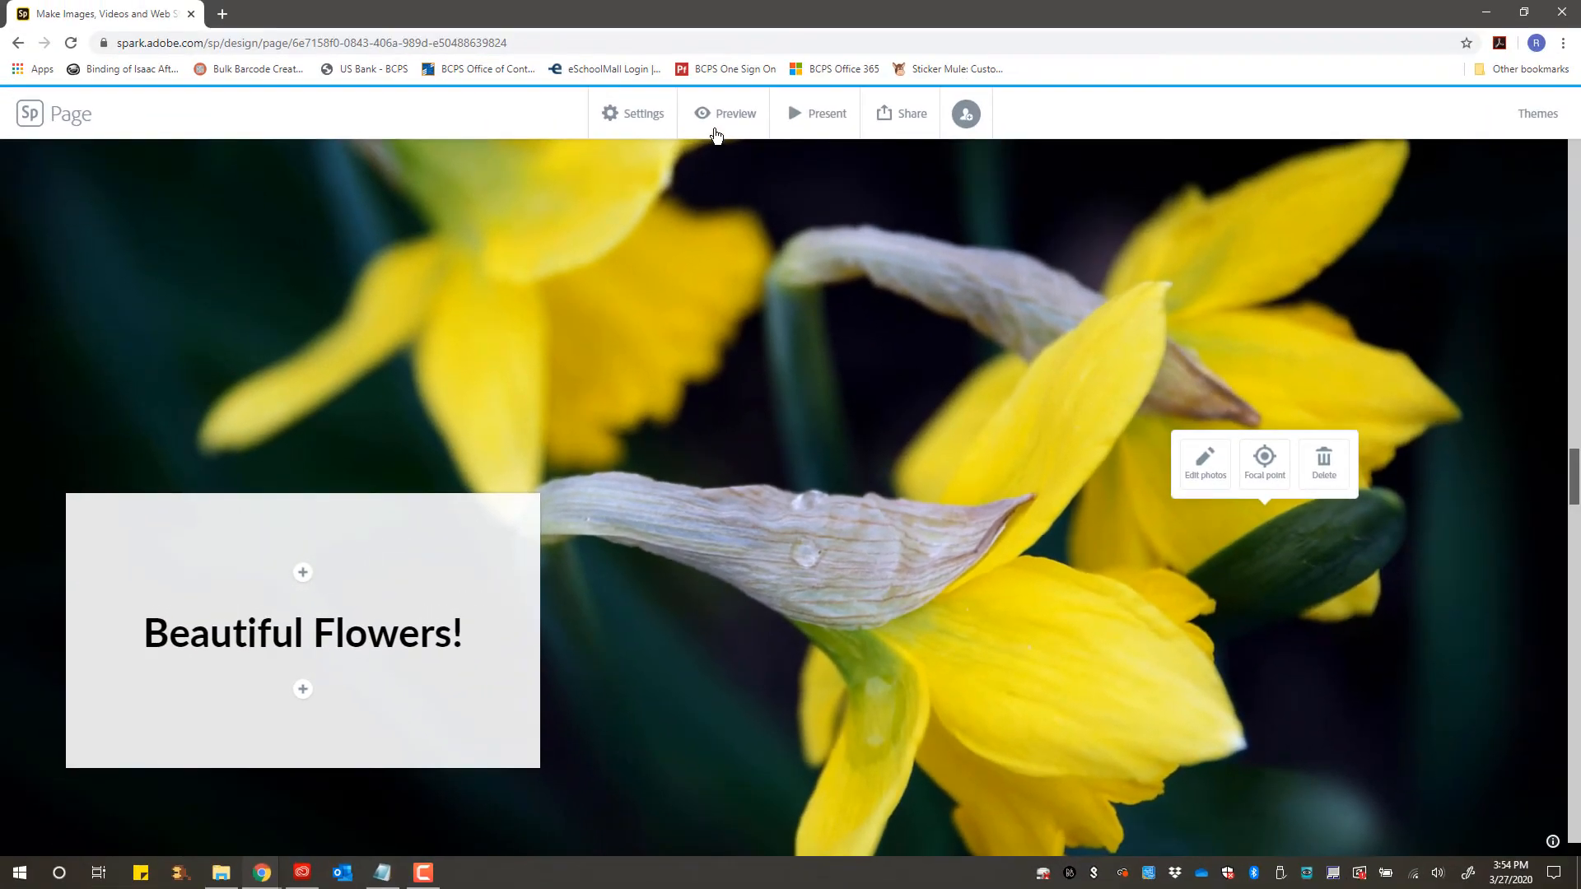
{"action": "left_click", "coordinate": [715, 125]}
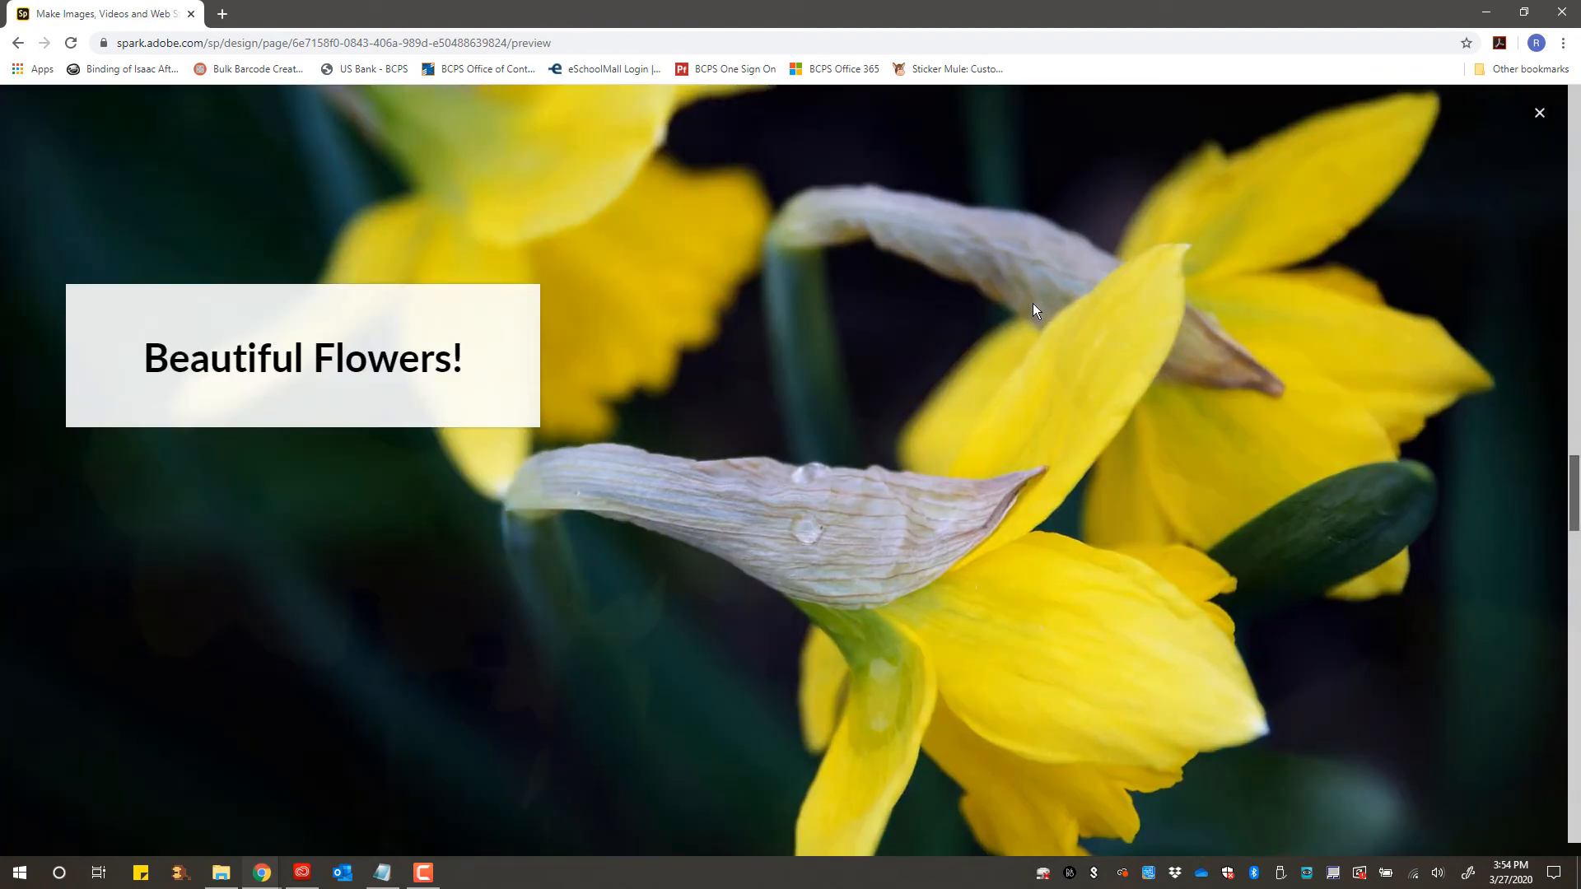
{"action": "scroll", "coordinate": [1034, 304], "scroll_direction": "up", "scroll_amount": 5}
{"action": "scroll", "coordinate": [1034, 309], "scroll_direction": "up", "scroll_amount": 5}
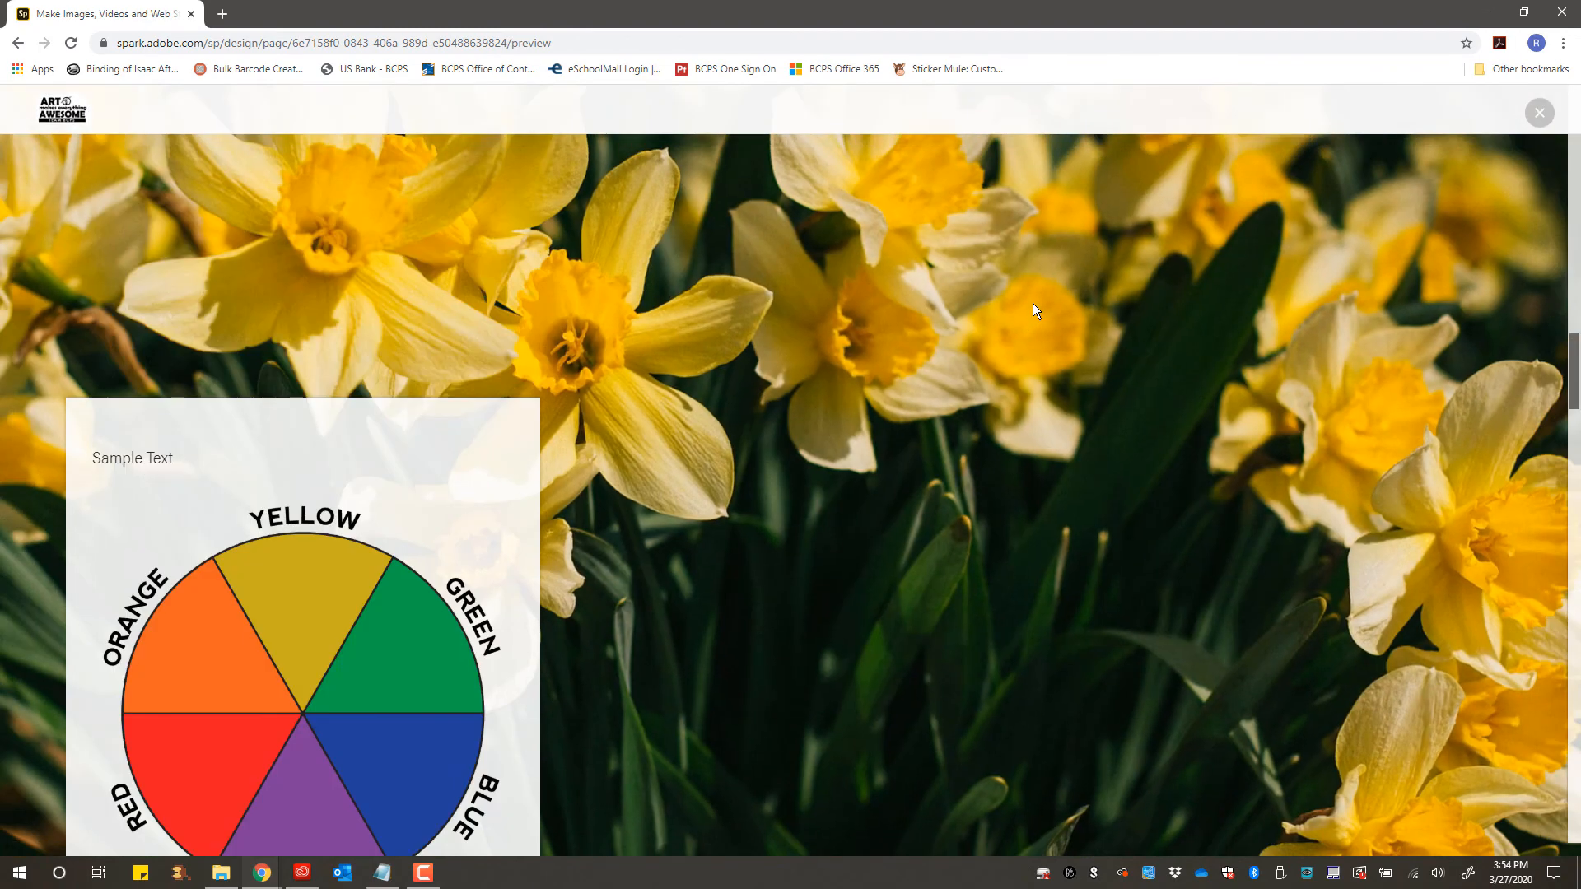
{"action": "scroll", "coordinate": [1033, 303], "scroll_direction": "up", "scroll_amount": 5}
{"action": "scroll", "coordinate": [1033, 303], "scroll_direction": "down", "scroll_amount": 15}
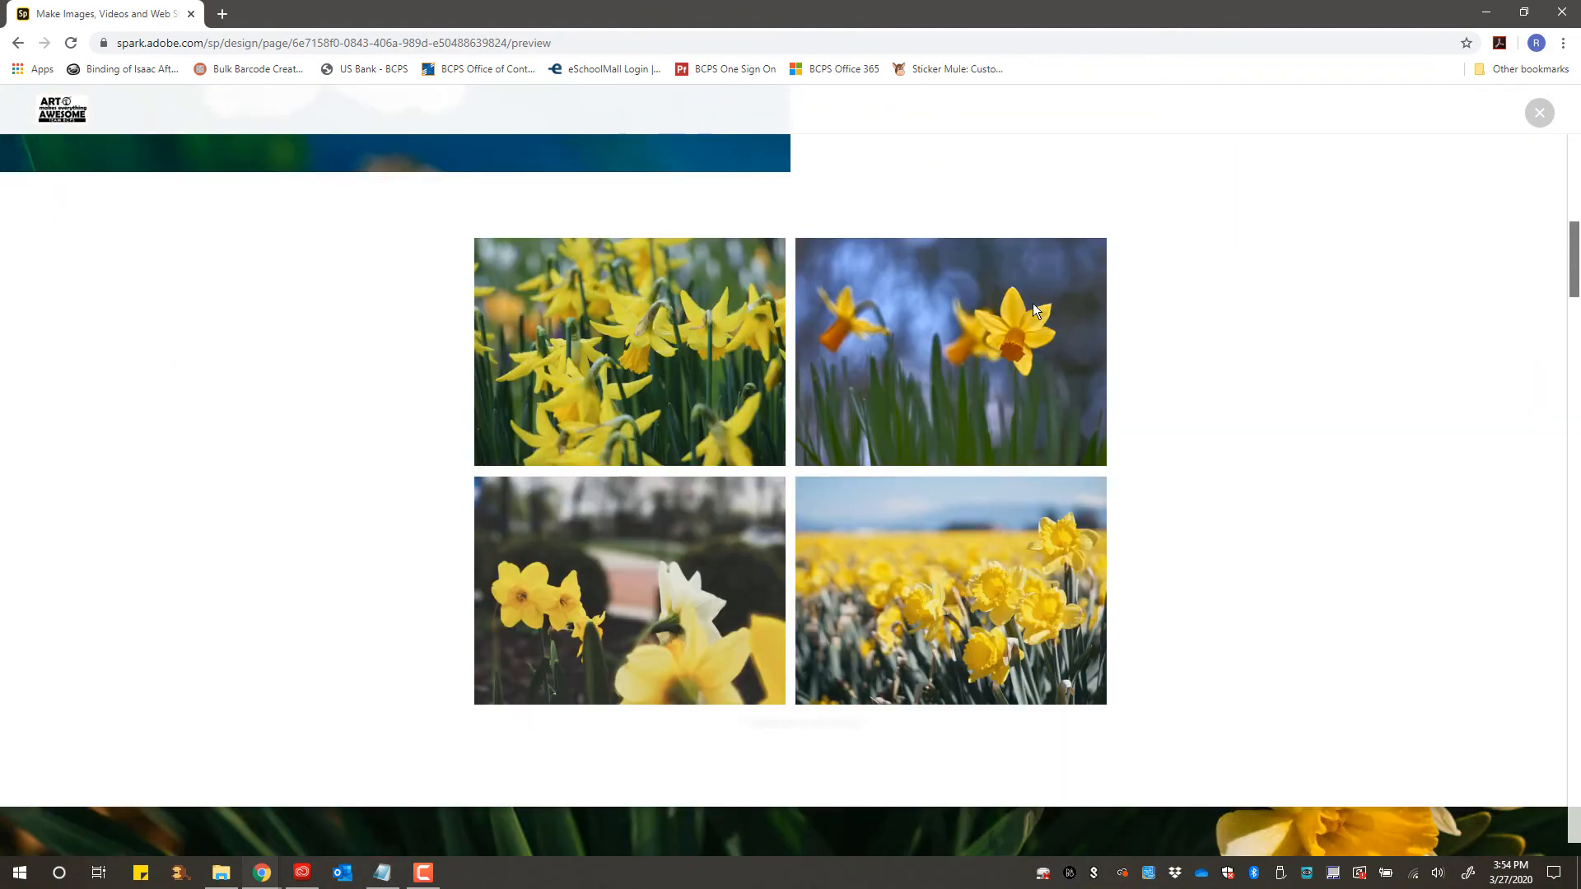
{"action": "scroll", "coordinate": [1032, 303], "scroll_direction": "down", "scroll_amount": 5}
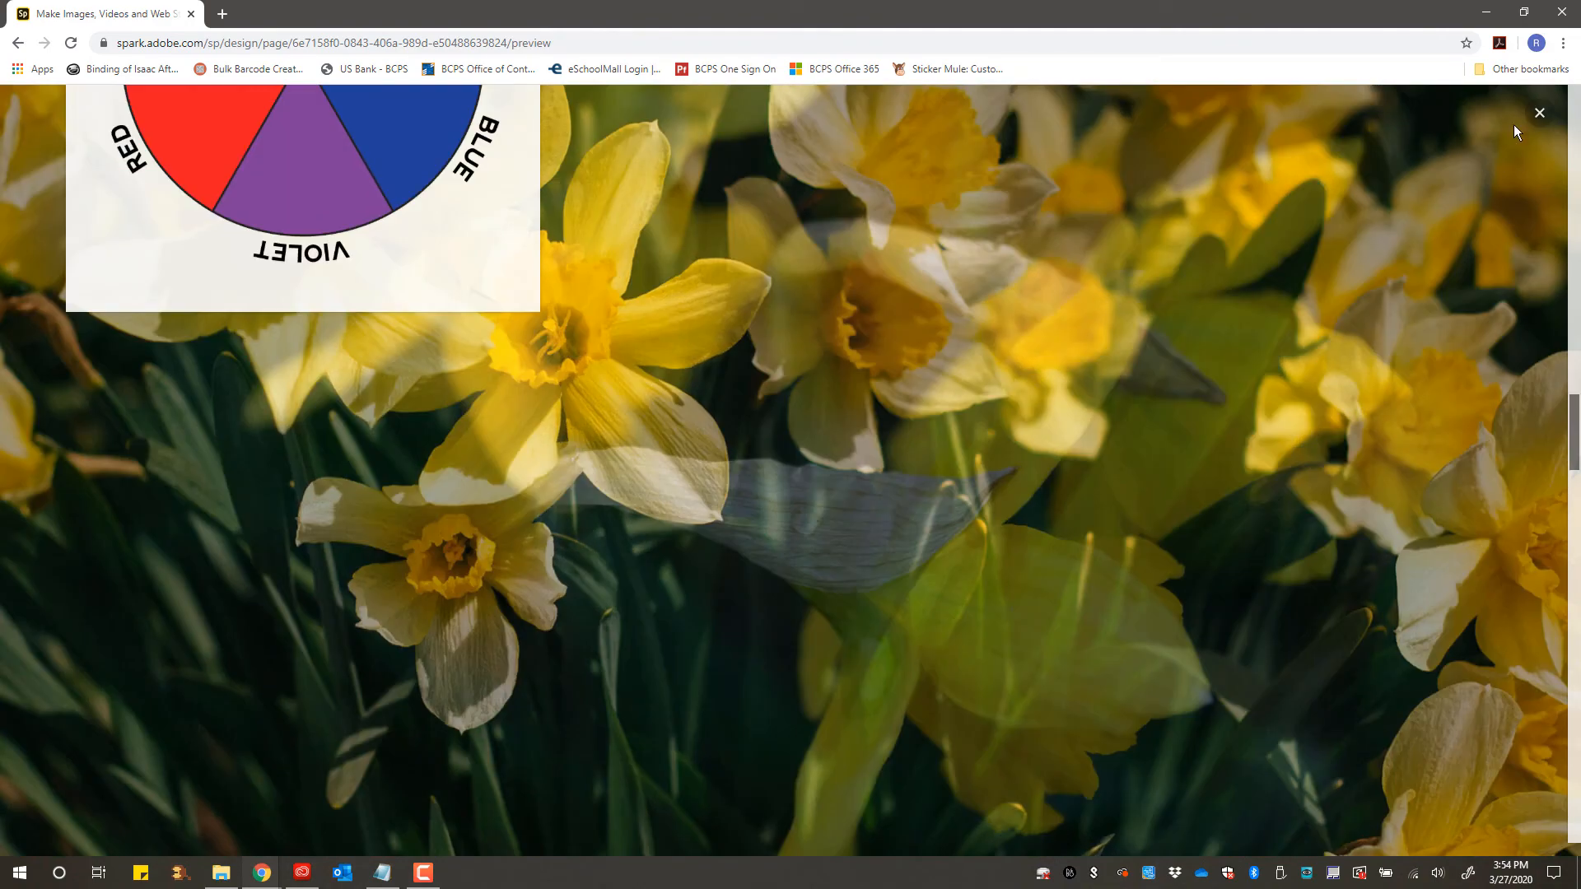
{"action": "left_click", "coordinate": [1538, 112]}
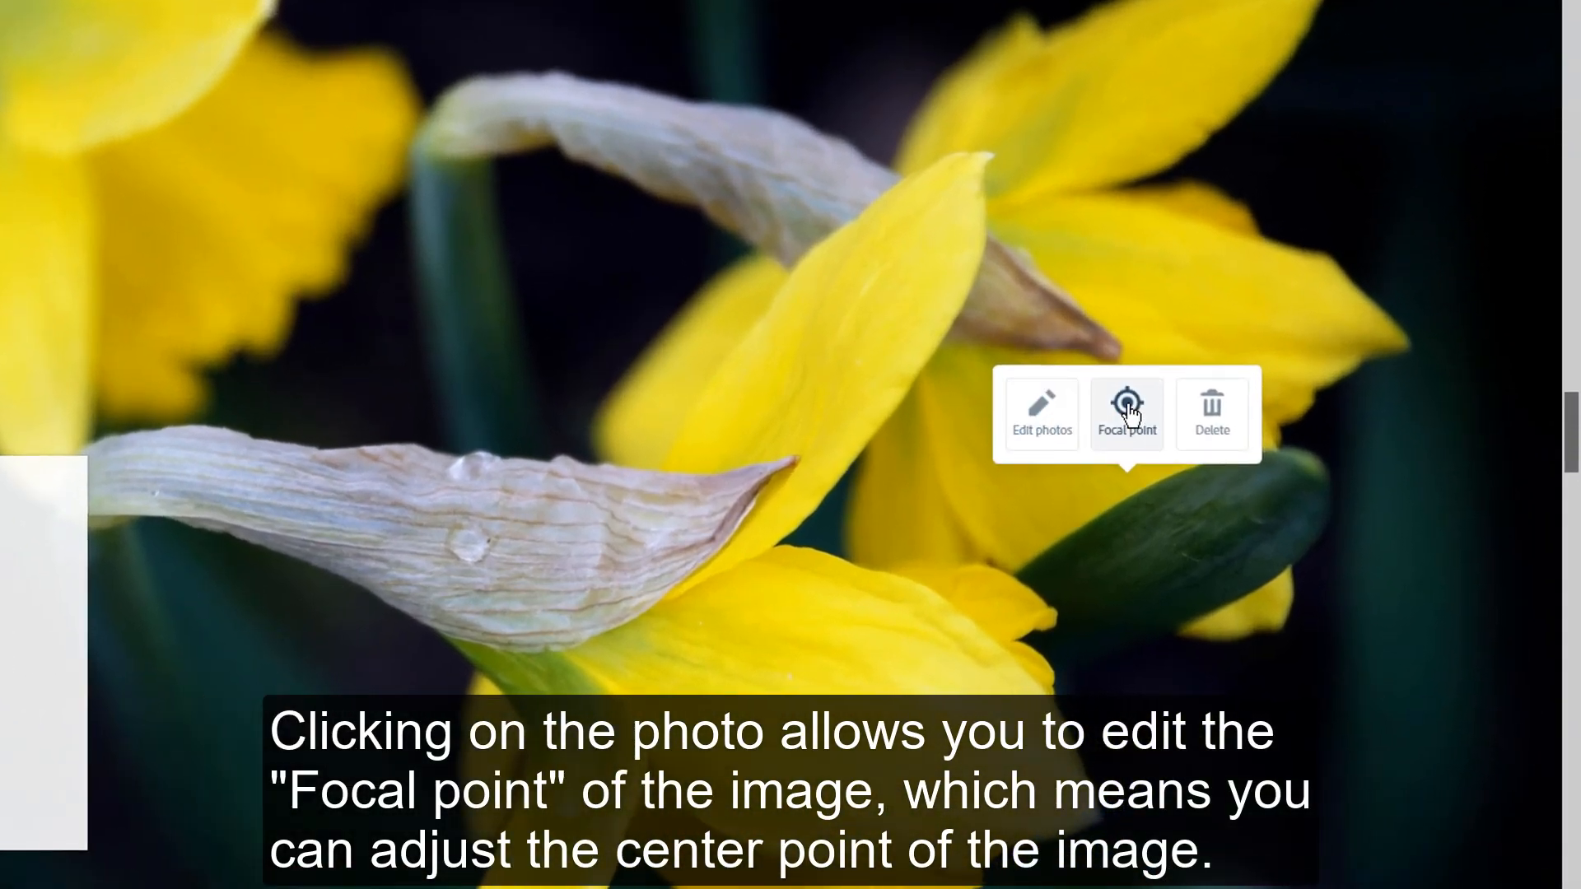
- Move the second slide photo's focal point onto the flowers at right and save it
{"action": "left_click", "coordinate": [1128, 409]}
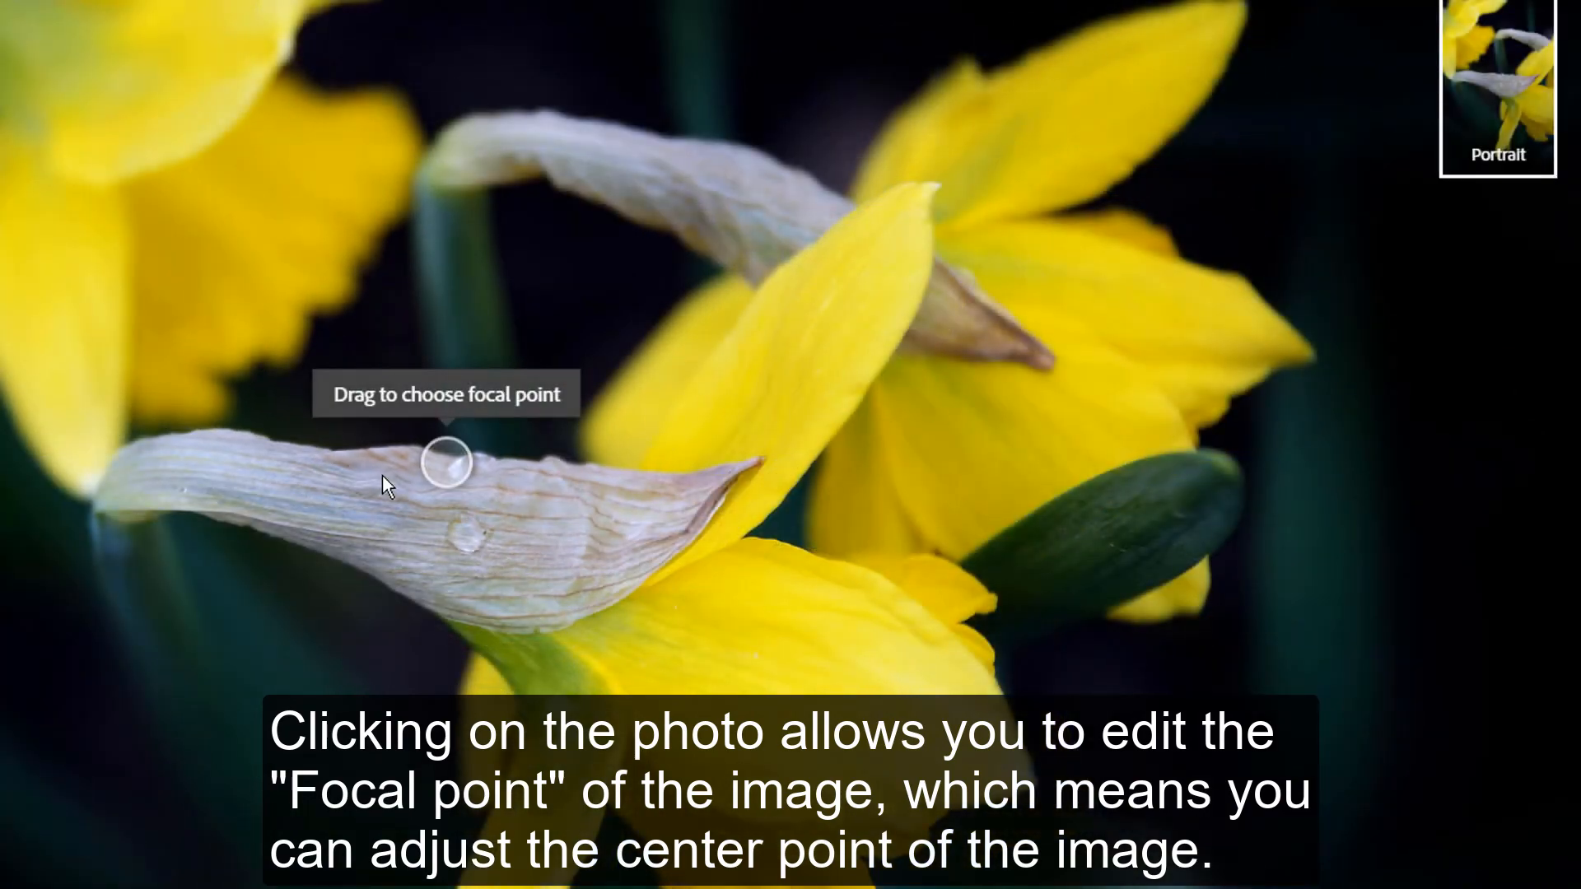
{"action": "left_click_drag", "start_coordinate": [454, 467], "coordinate": [1128, 545]}
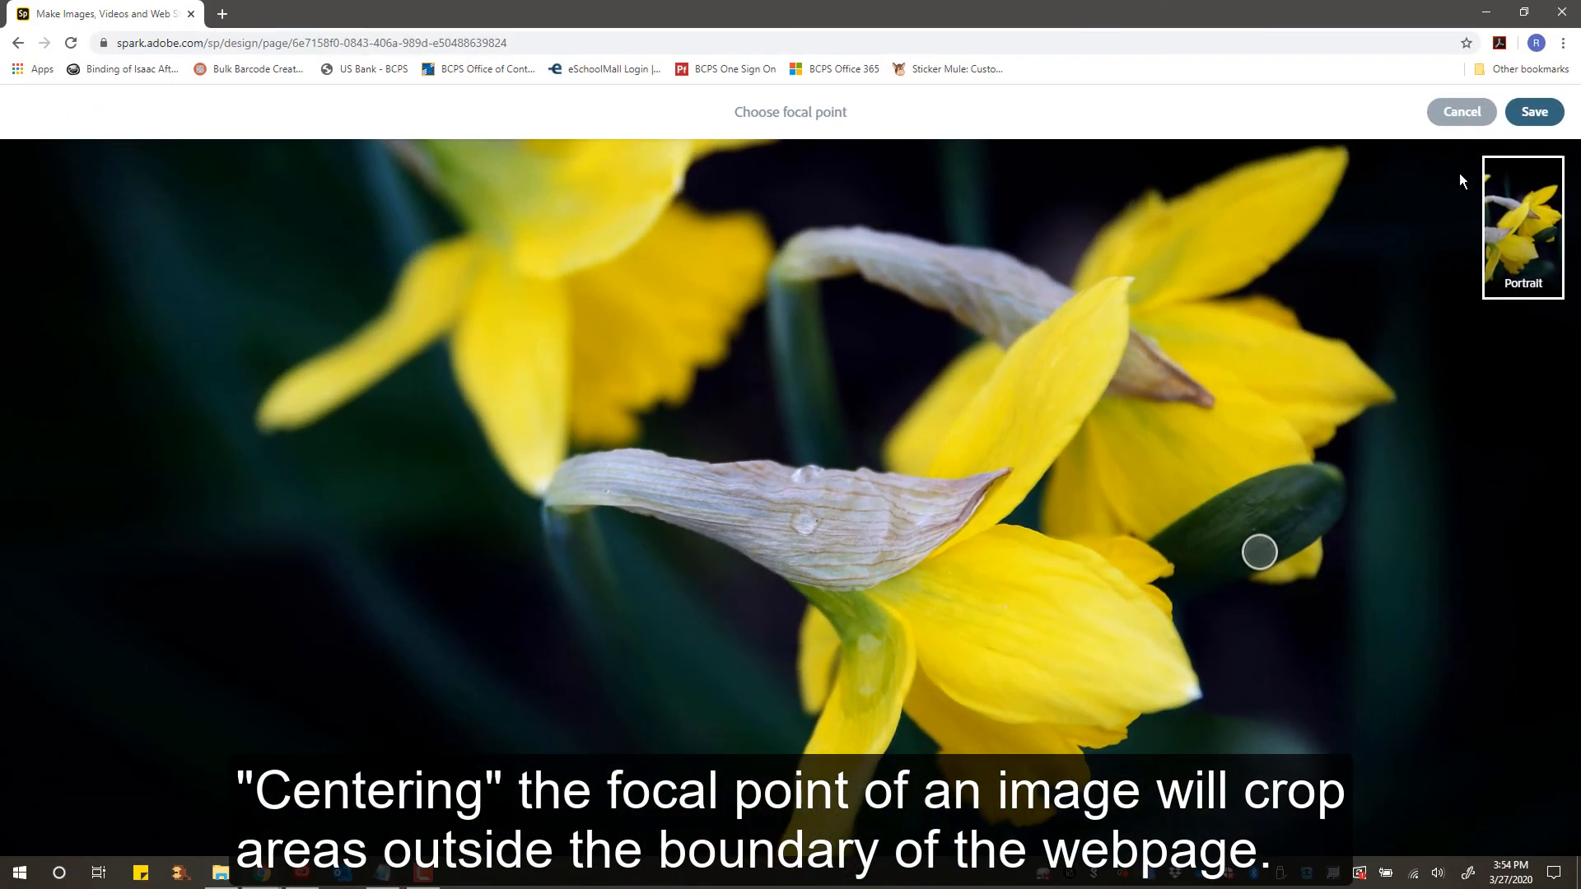
{"action": "left_click", "coordinate": [1533, 112]}
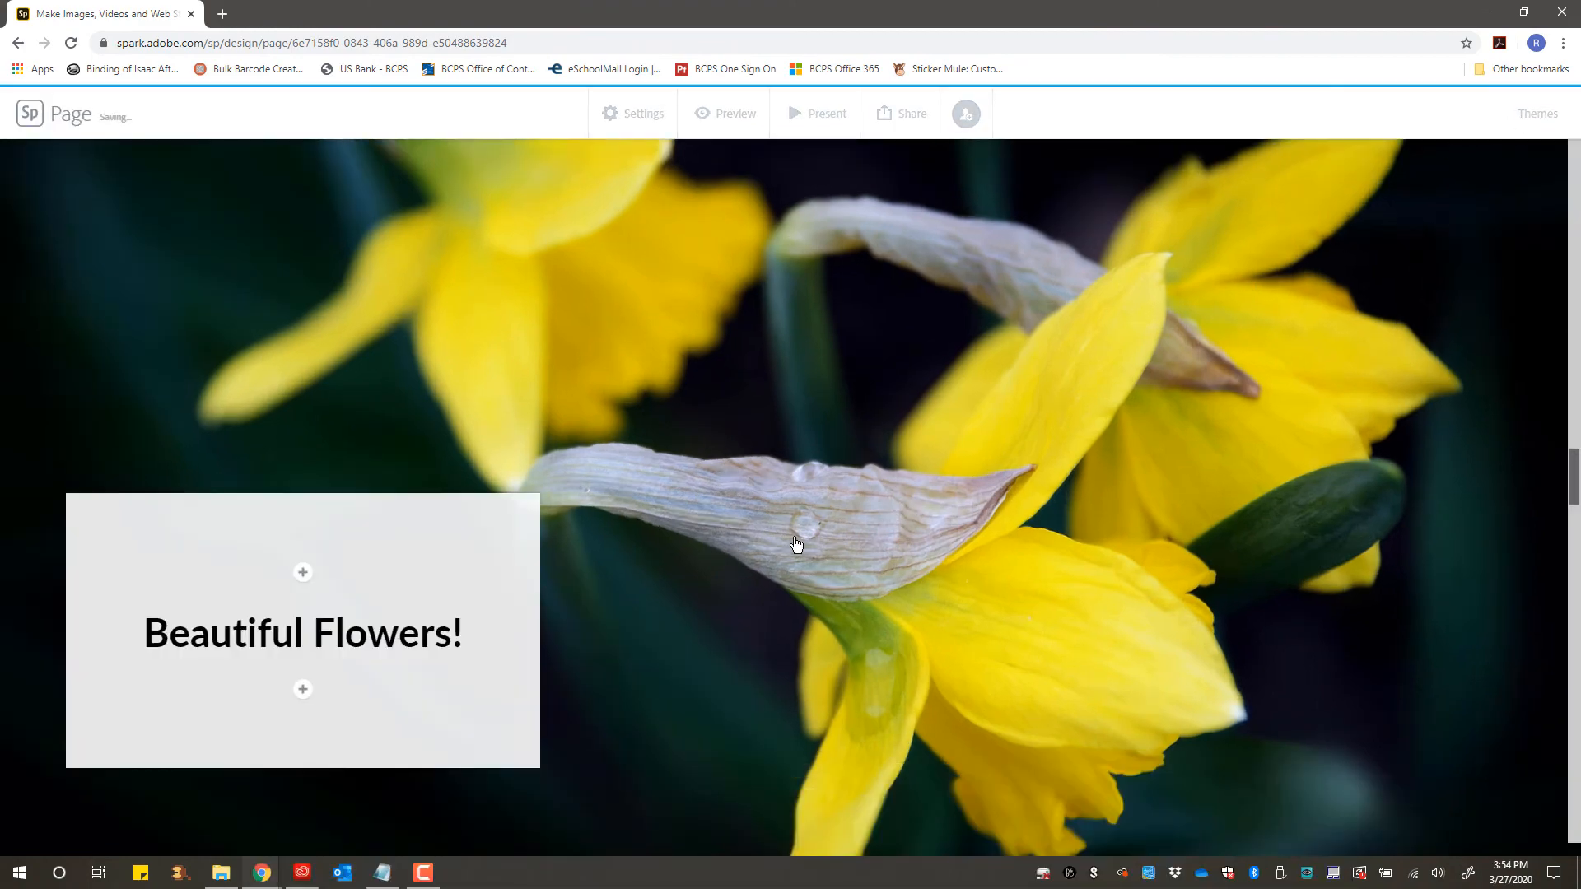
- Move the overlay box with the American Daffodil Society information and button to the centre of its slide
{"action": "scroll", "coordinate": [796, 543], "scroll_direction": "down", "scroll_amount": 3}
{"action": "scroll", "coordinate": [795, 544], "scroll_direction": "down", "scroll_amount": 4}
{"action": "scroll", "coordinate": [796, 544], "scroll_direction": "up", "scroll_amount": 9}
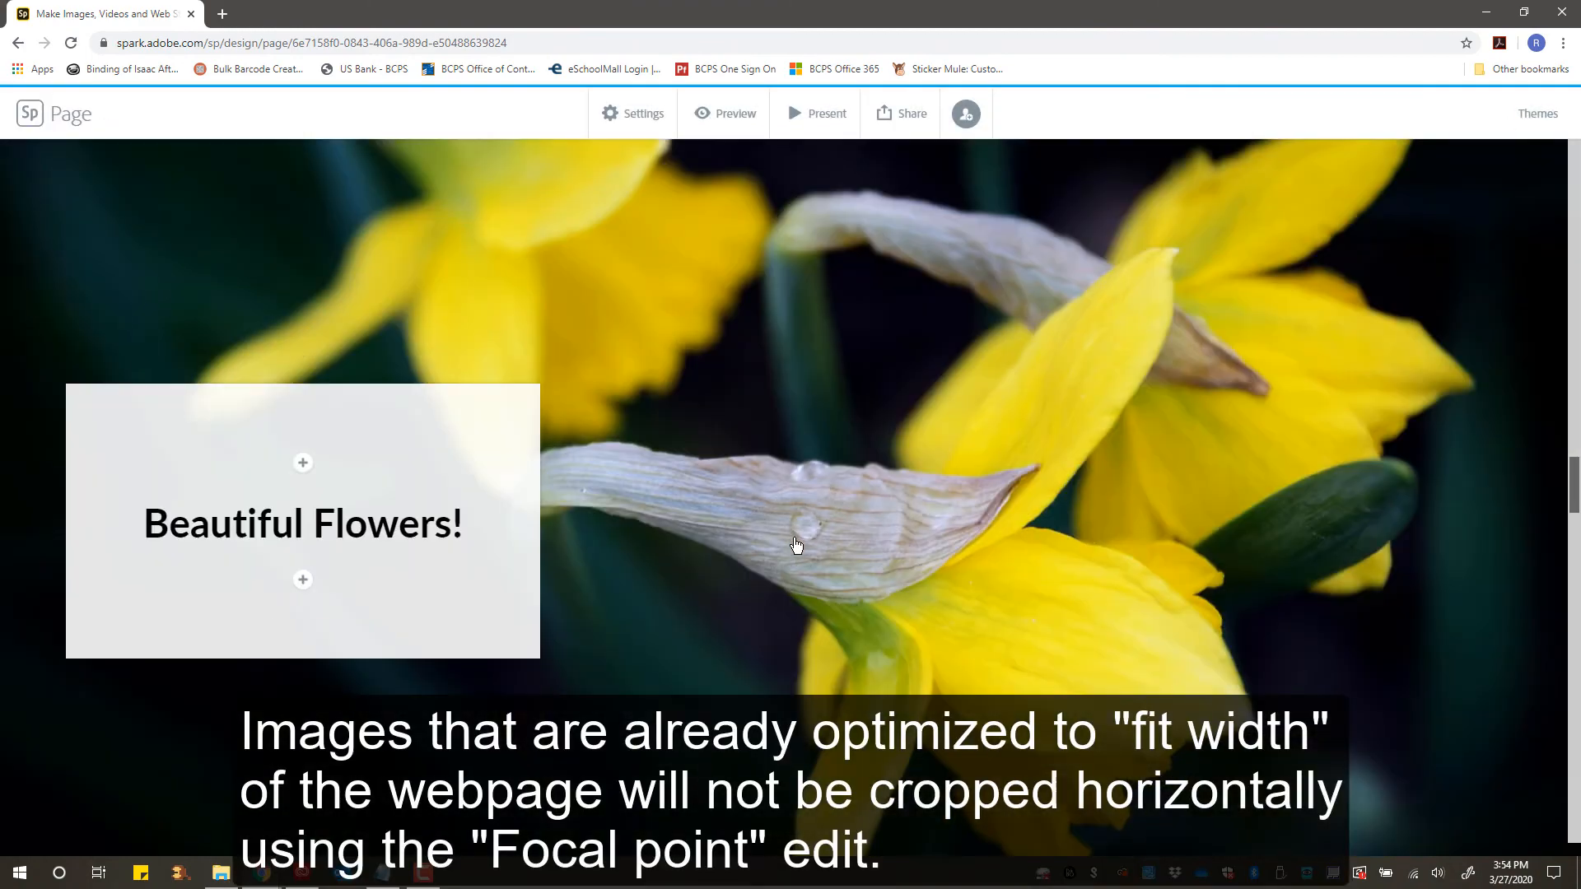
{"action": "scroll", "coordinate": [796, 543], "scroll_direction": "down", "scroll_amount": 8}
{"action": "scroll", "coordinate": [796, 543], "scroll_direction": "up", "scroll_amount": 5}
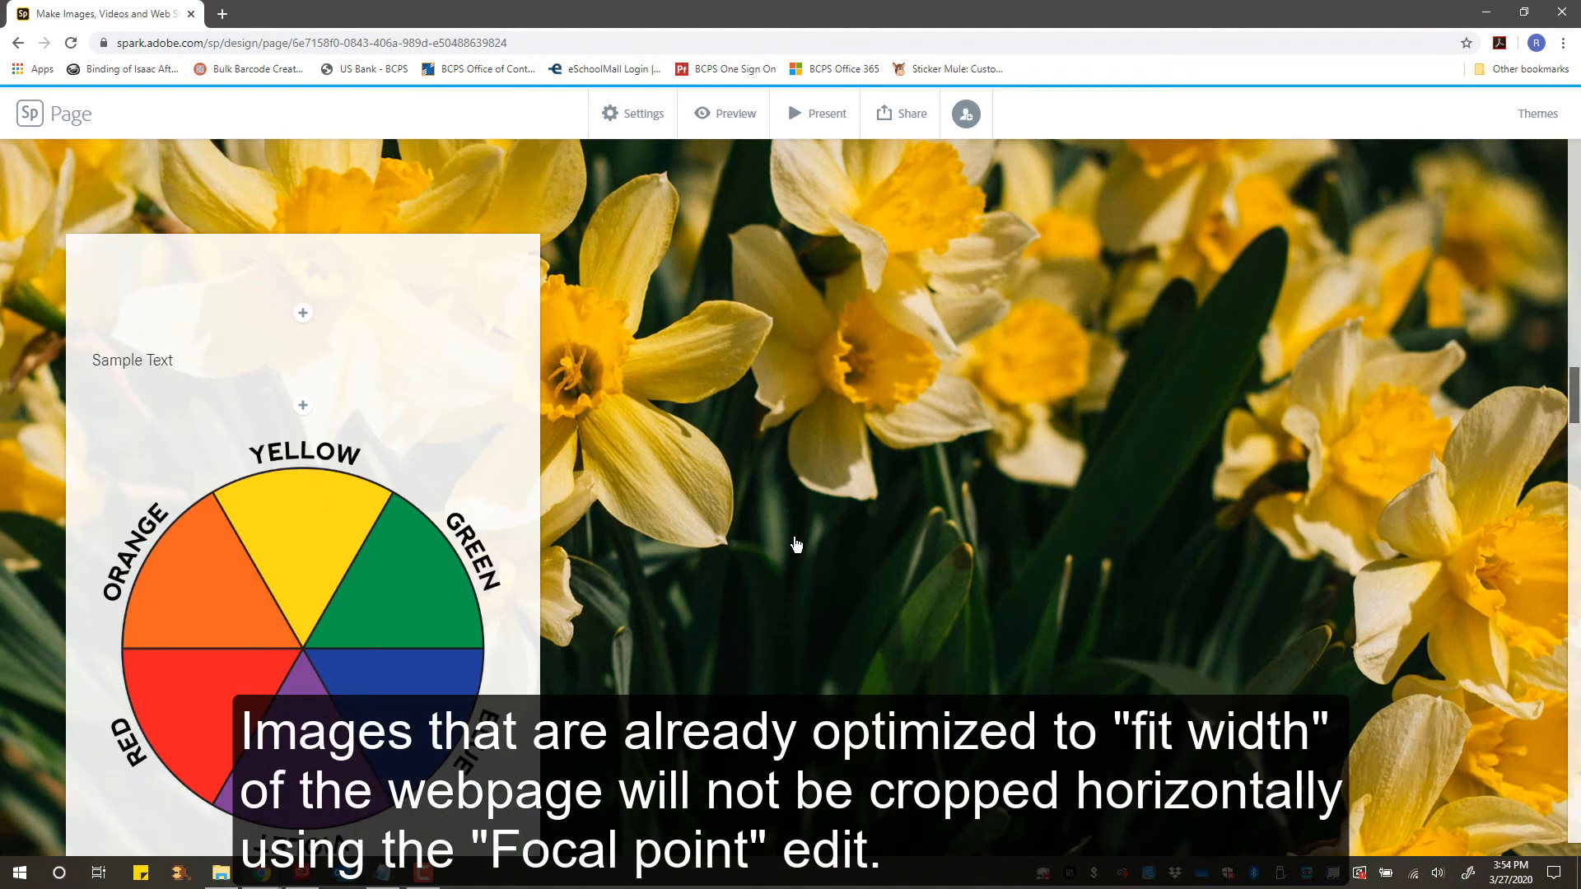
{"action": "scroll", "coordinate": [795, 543], "scroll_direction": "down", "scroll_amount": 10}
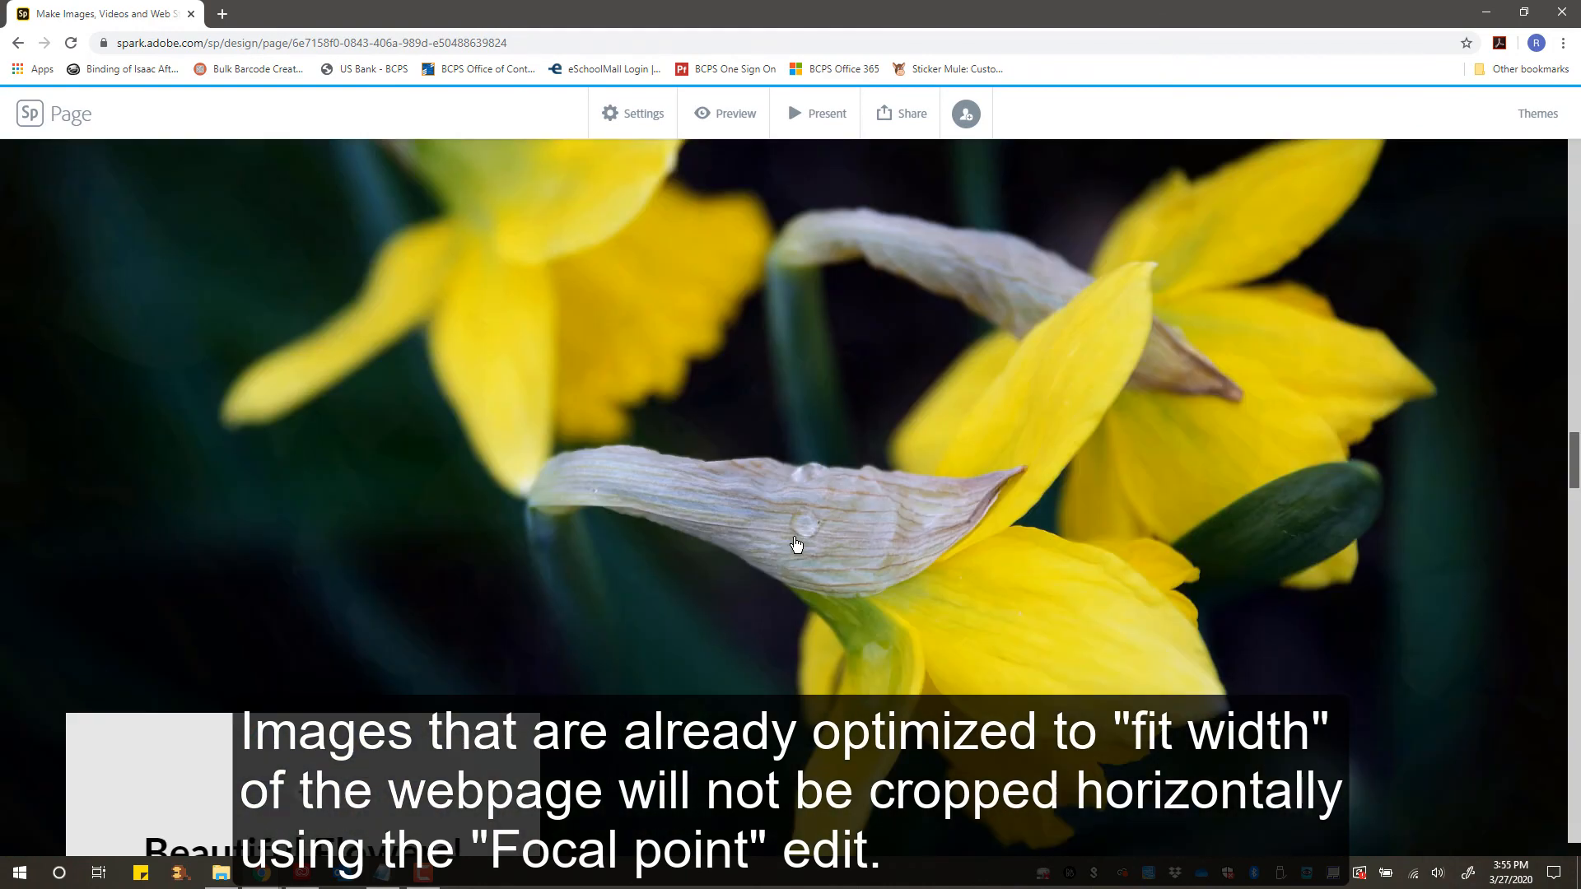
{"action": "scroll", "coordinate": [795, 545], "scroll_direction": "down", "scroll_amount": 10}
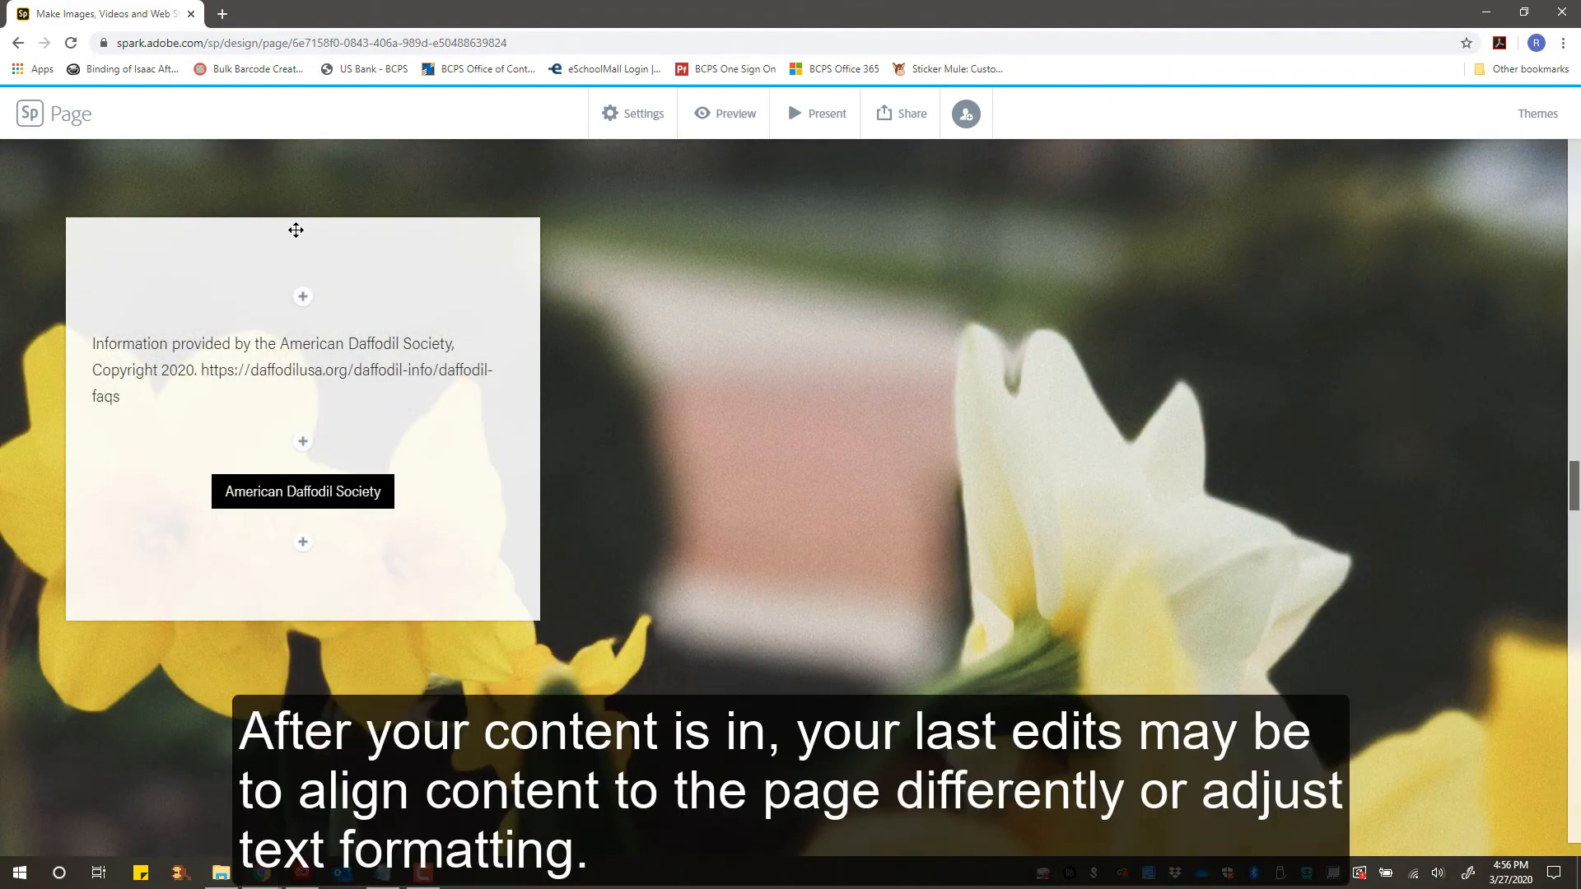
{"action": "left_click_drag", "start_coordinate": [296, 230], "coordinate": [876, 280]}
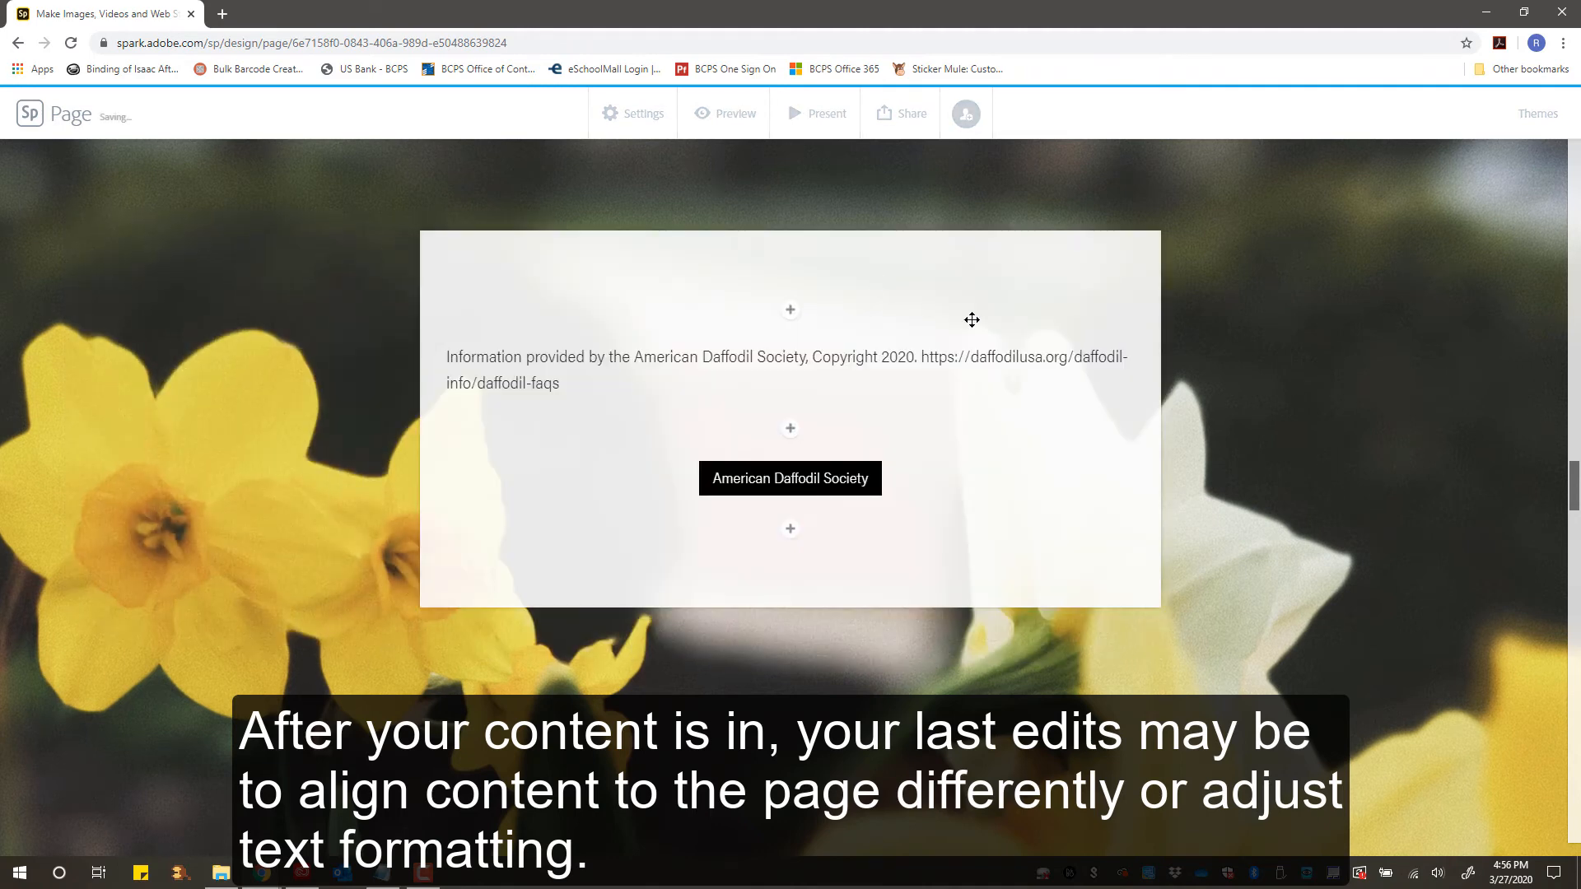
- Scroll back to the top of the page and open the Share menu to view the publishing options
{"action": "scroll", "coordinate": [1011, 346], "scroll_direction": "up", "scroll_amount": 8}
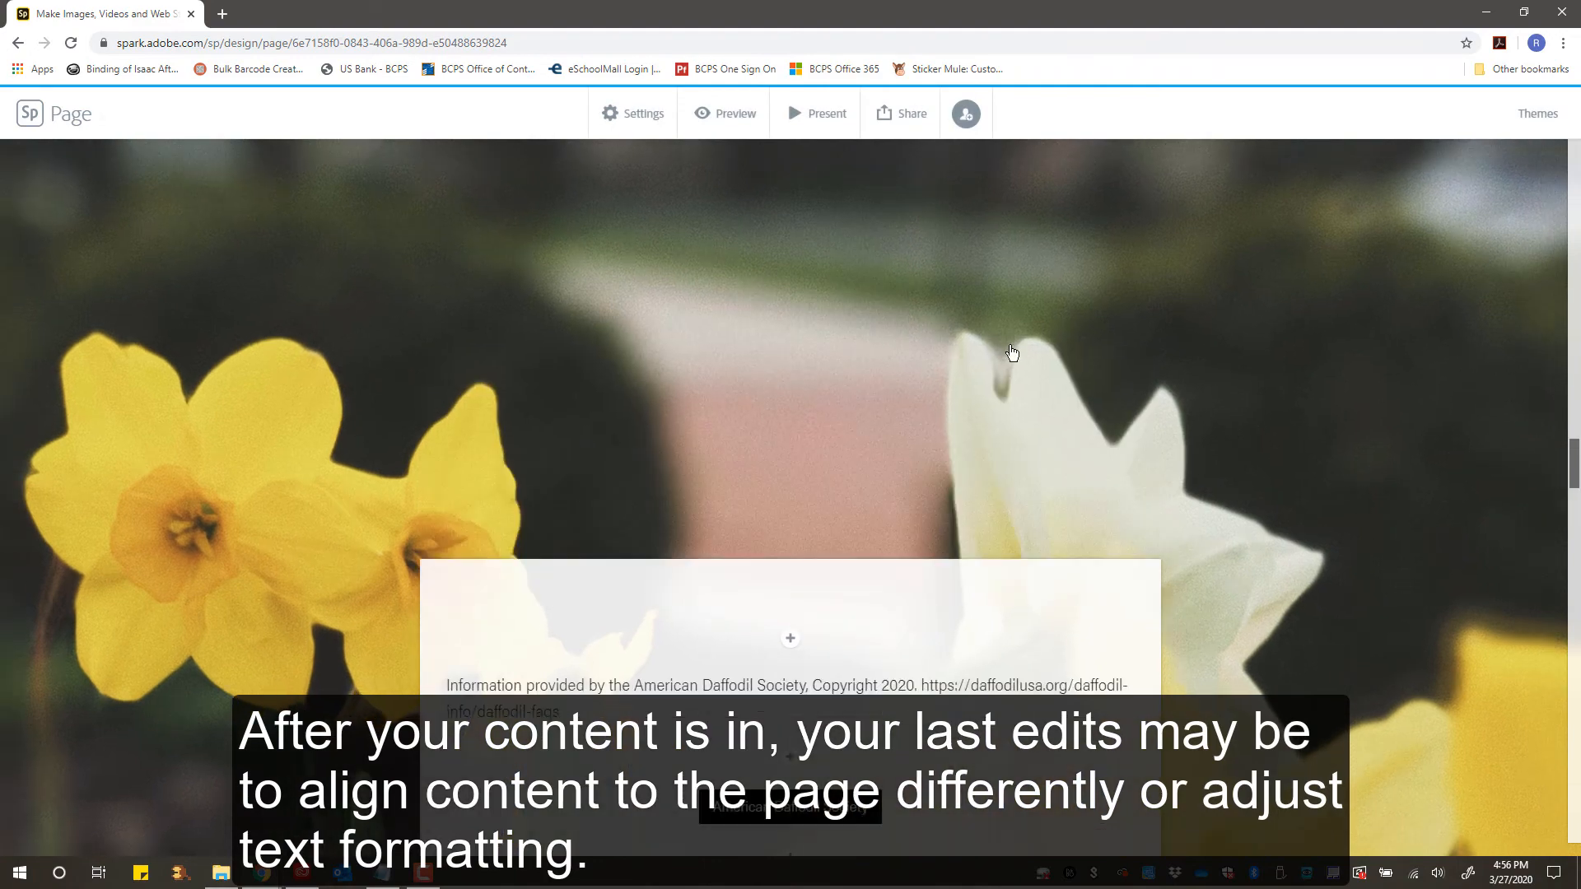
{"action": "scroll", "coordinate": [1011, 352], "scroll_direction": "up", "scroll_amount": 10}
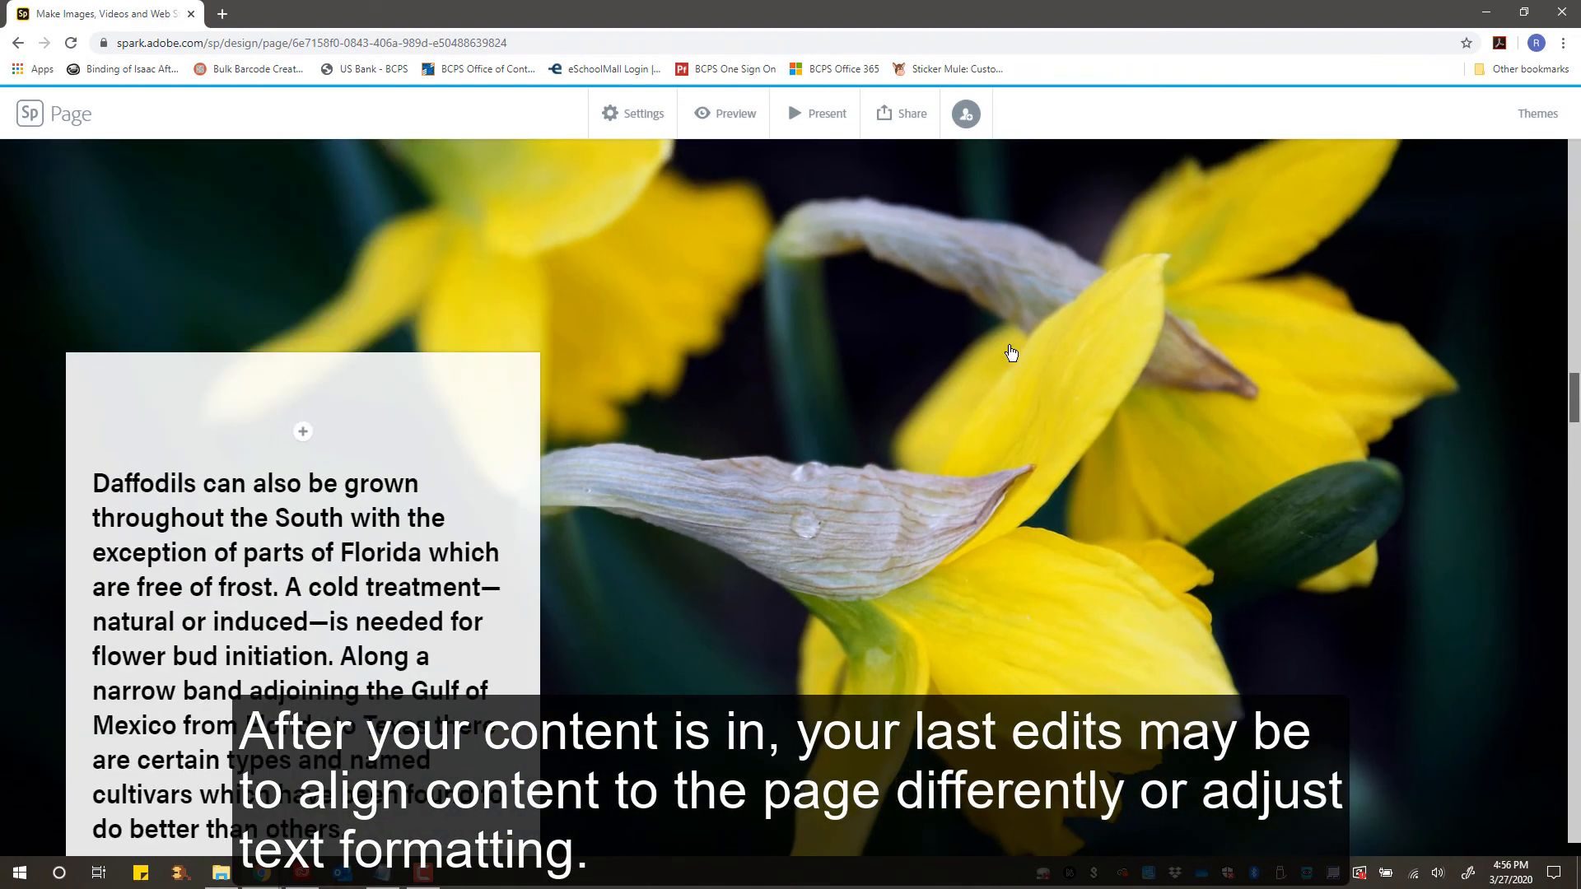
{"action": "scroll", "coordinate": [1011, 353], "scroll_direction": "up", "scroll_amount": 10}
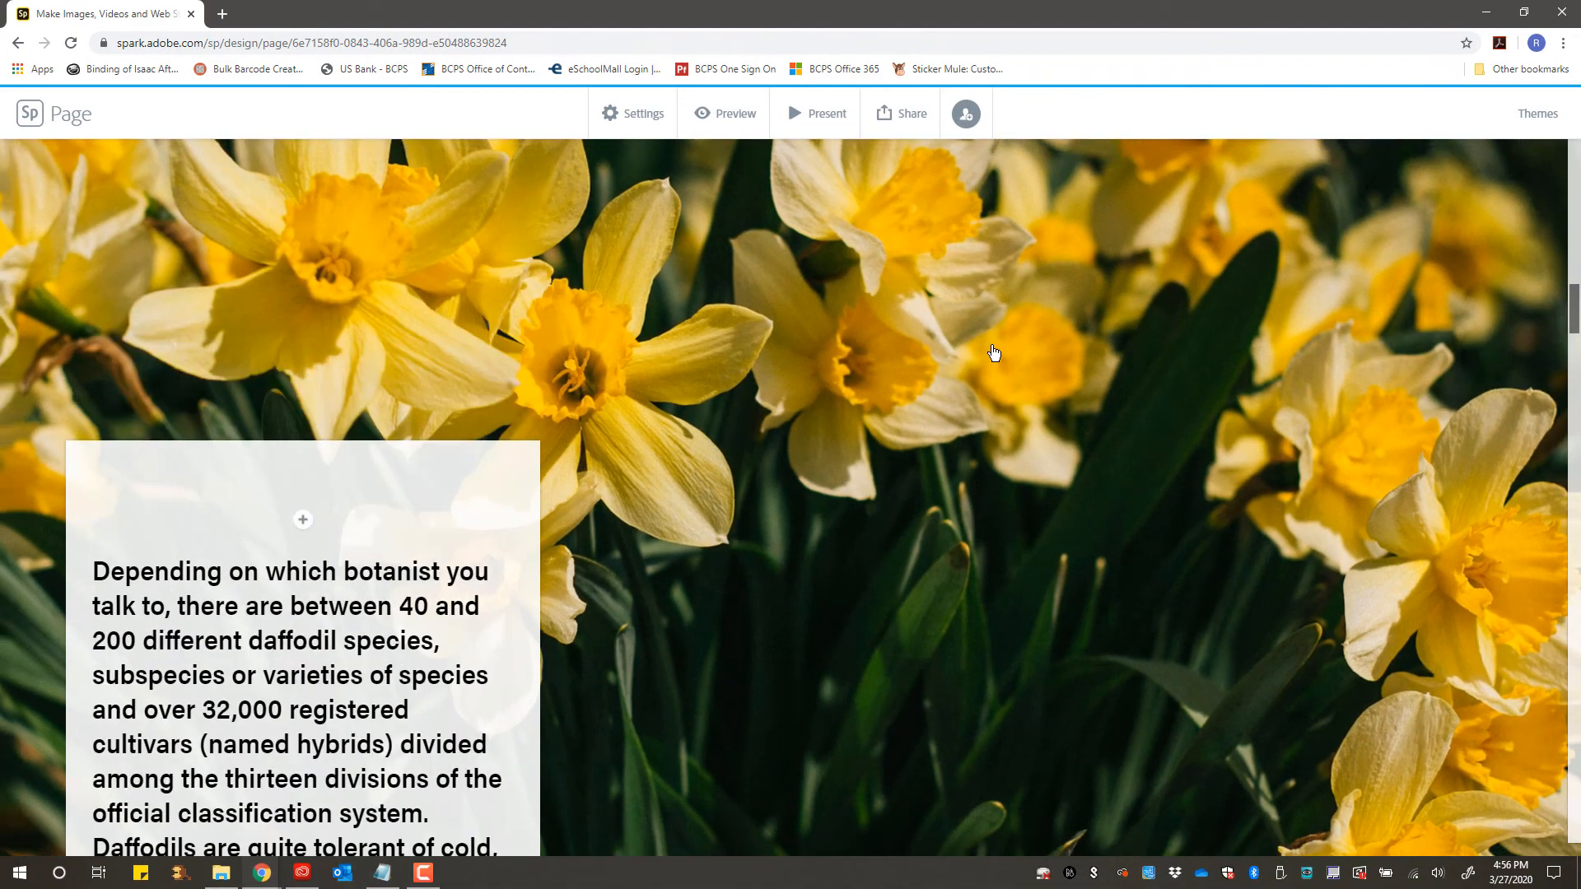
{"action": "scroll", "coordinate": [977, 352], "scroll_direction": "up", "scroll_amount": 3}
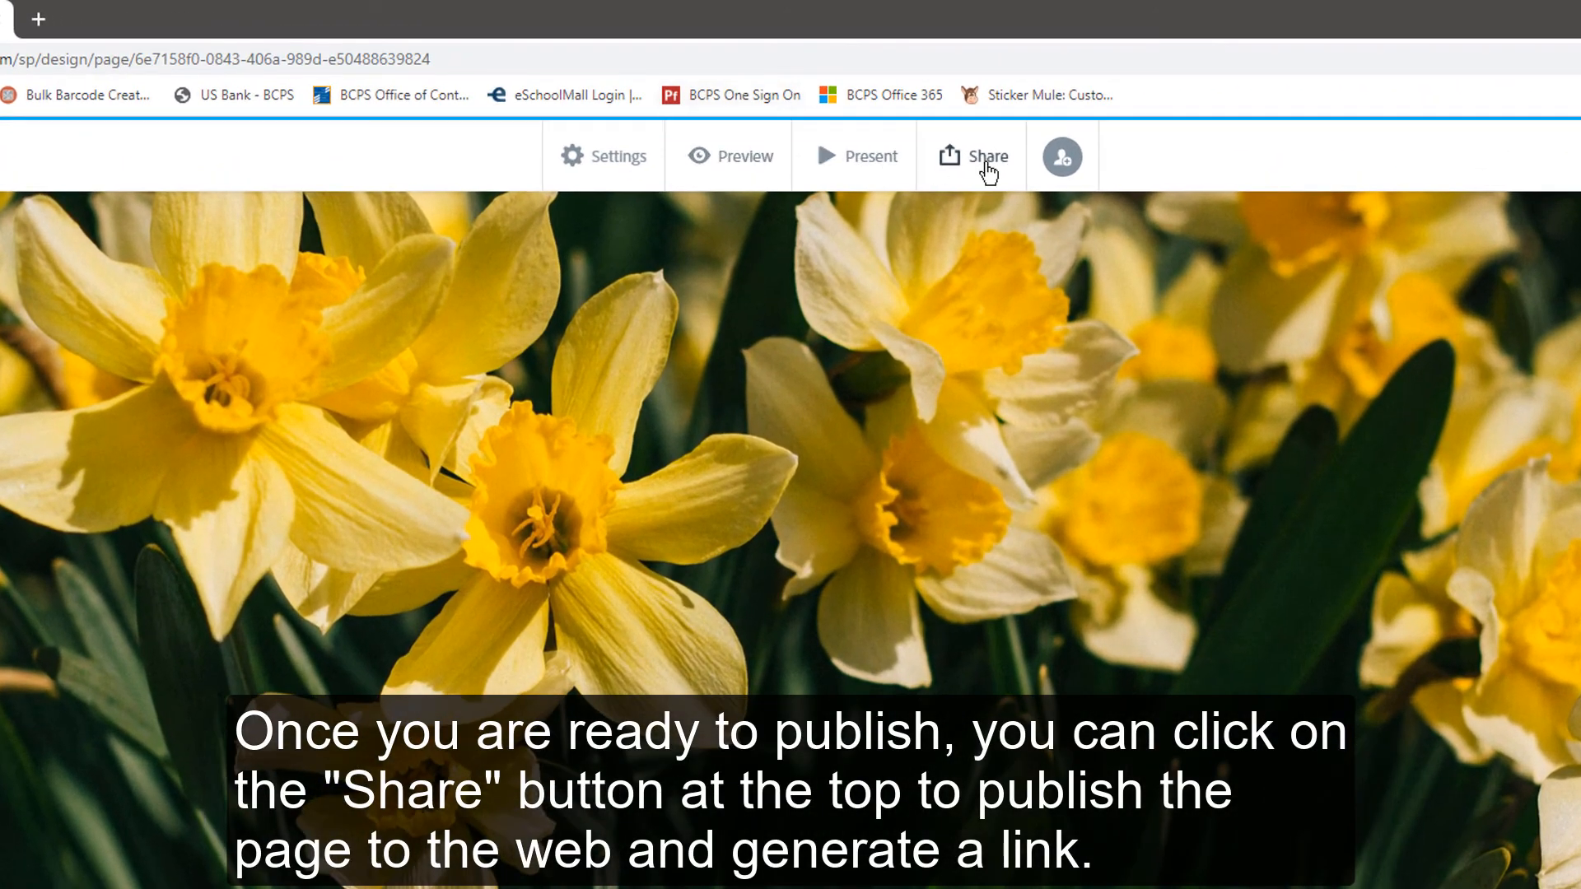
{"action": "left_click", "coordinate": [989, 174]}
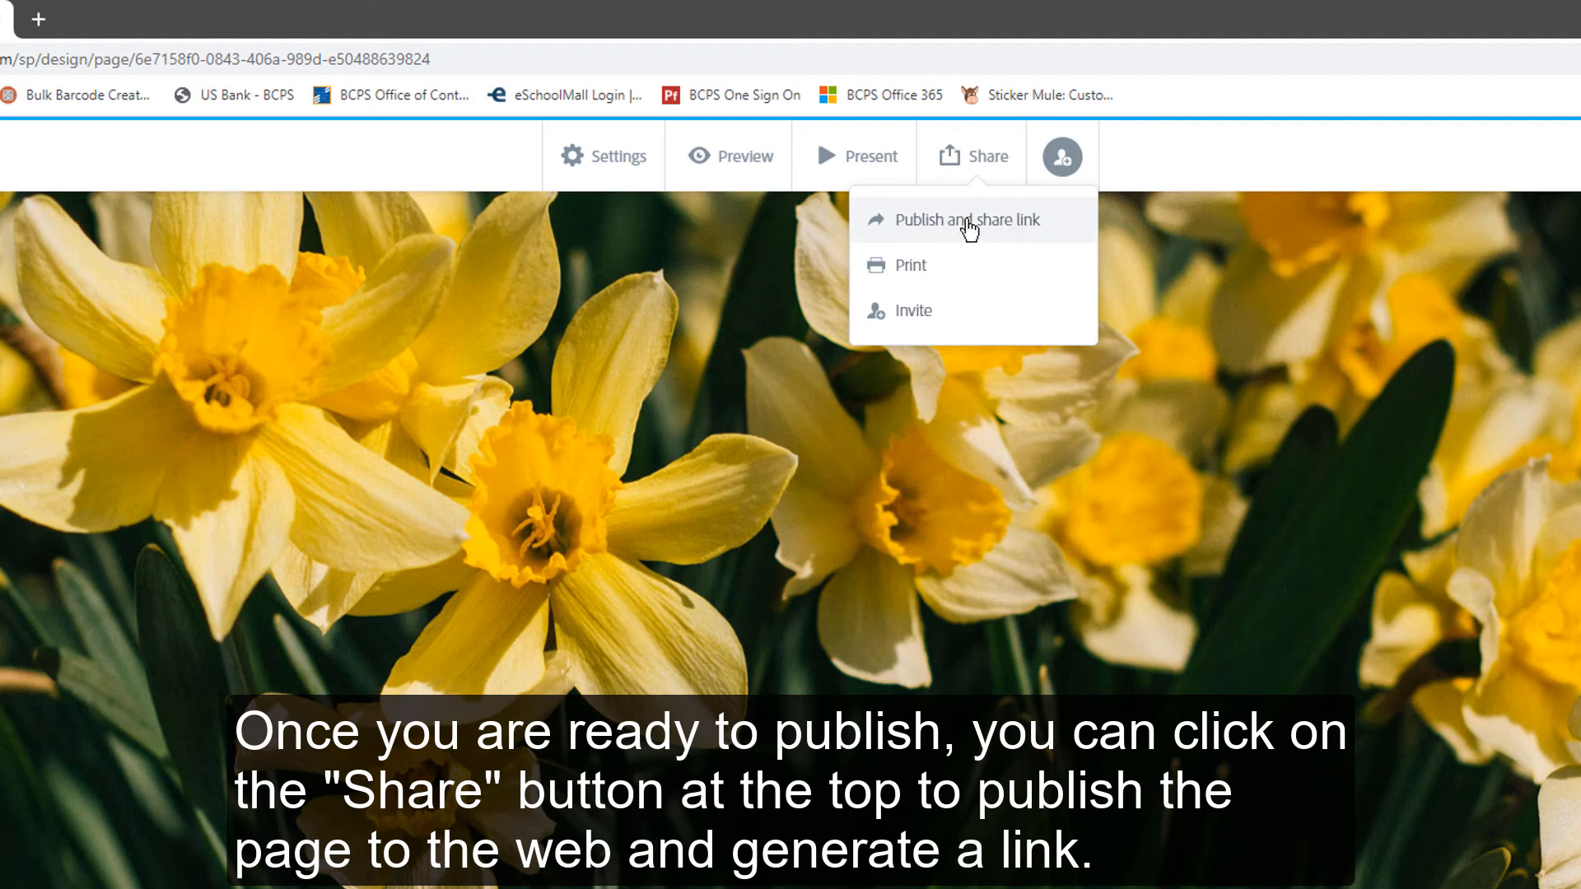
{"action": "left_click", "coordinate": [1164, 166]}
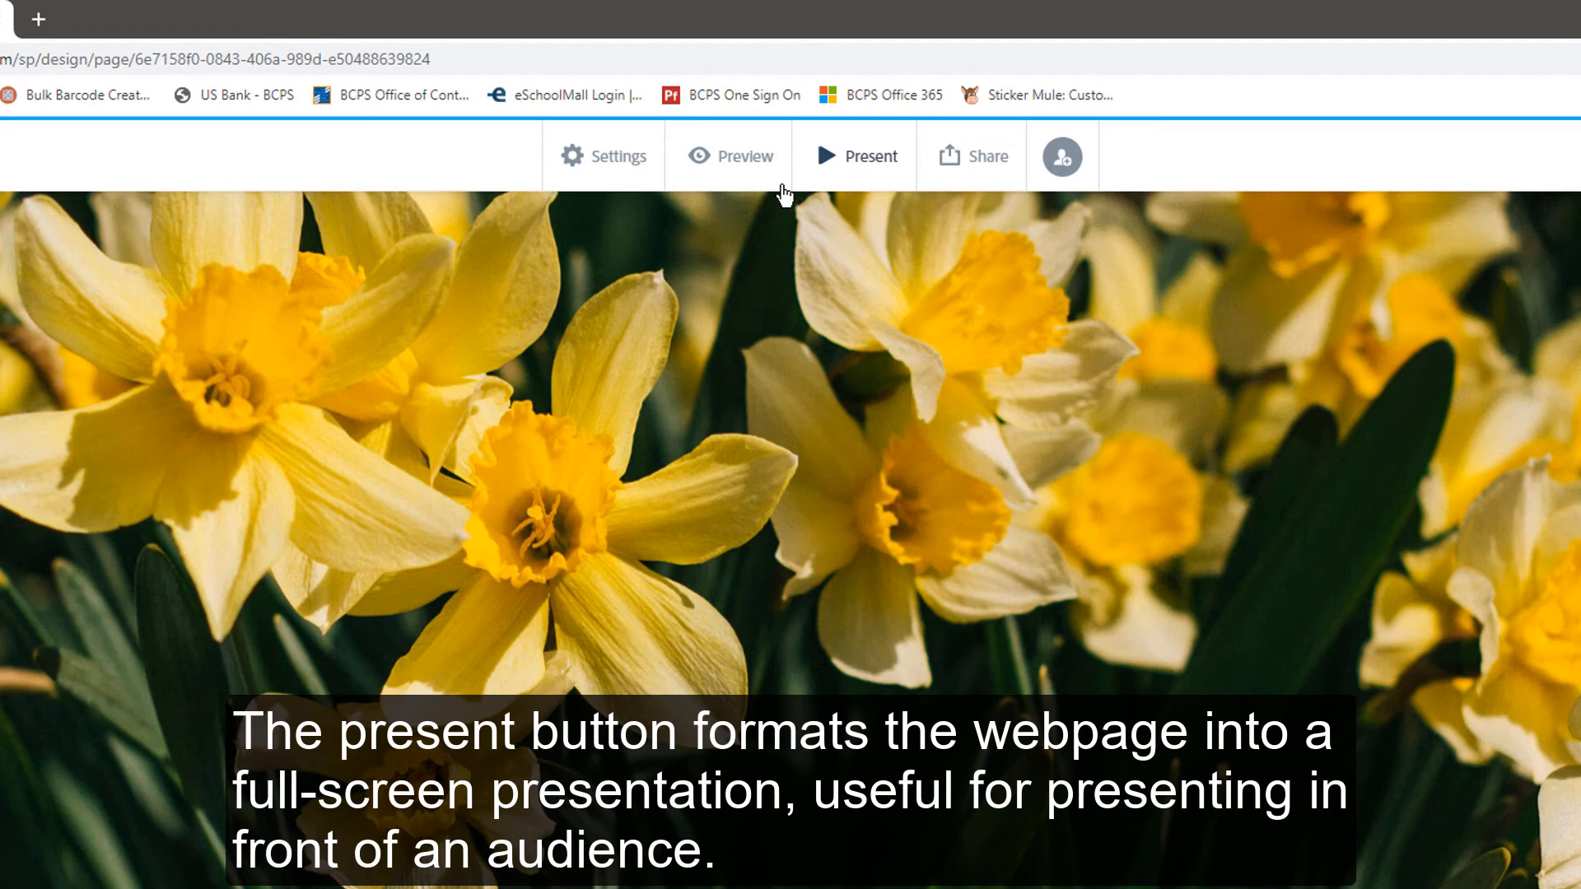
- Open the page preview and scroll through the glideshow slides with their overlaid text and video
{"action": "left_click", "coordinate": [741, 175]}
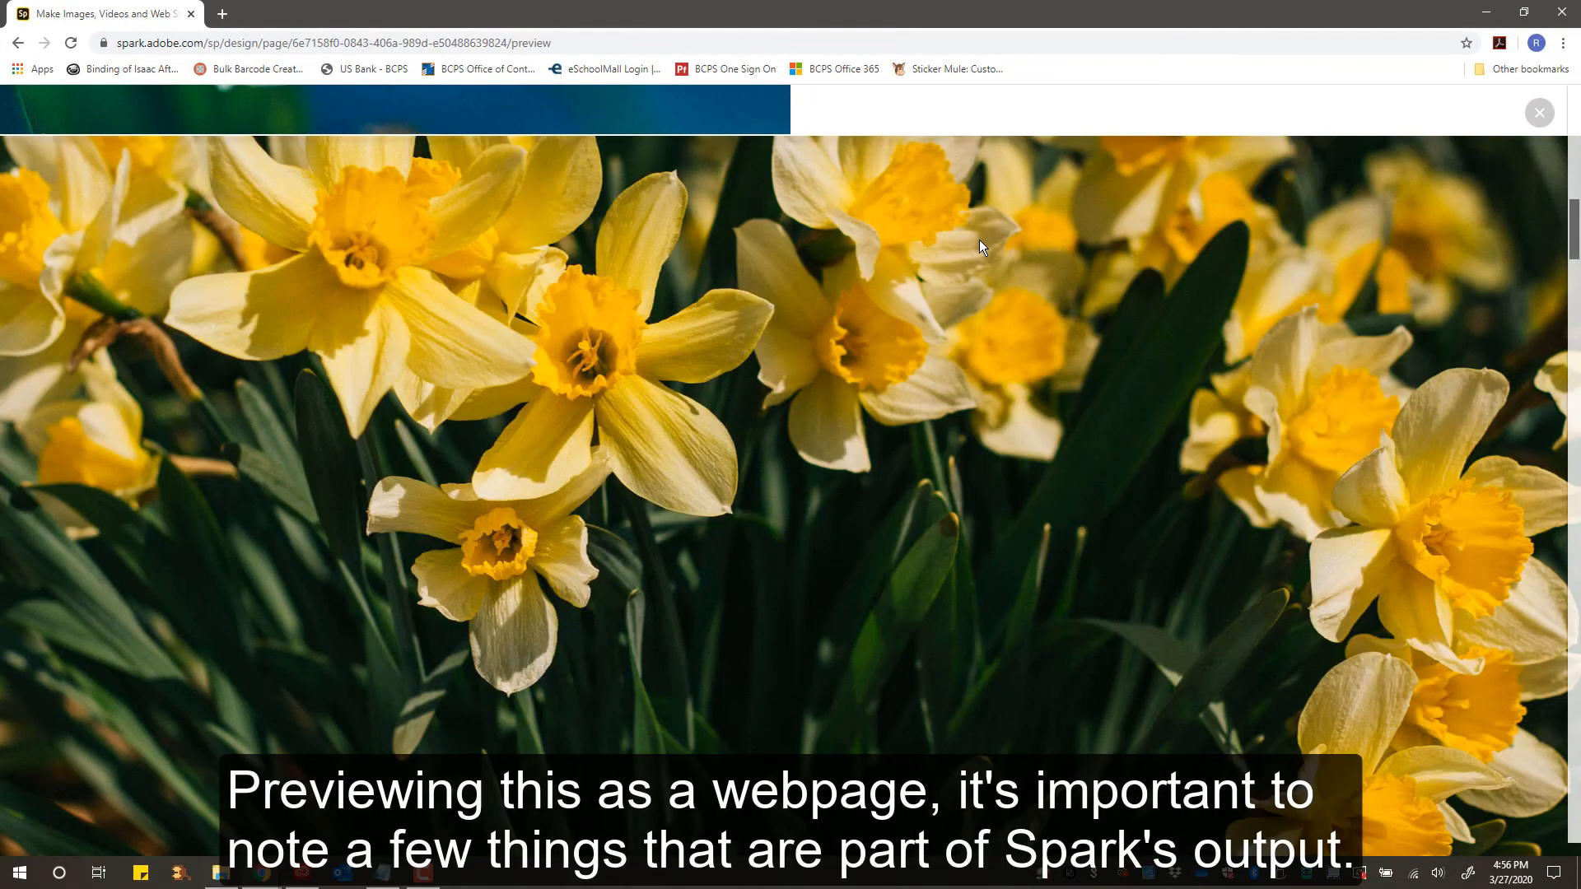
{"action": "scroll", "coordinate": [980, 240], "scroll_direction": "down", "scroll_amount": 5}
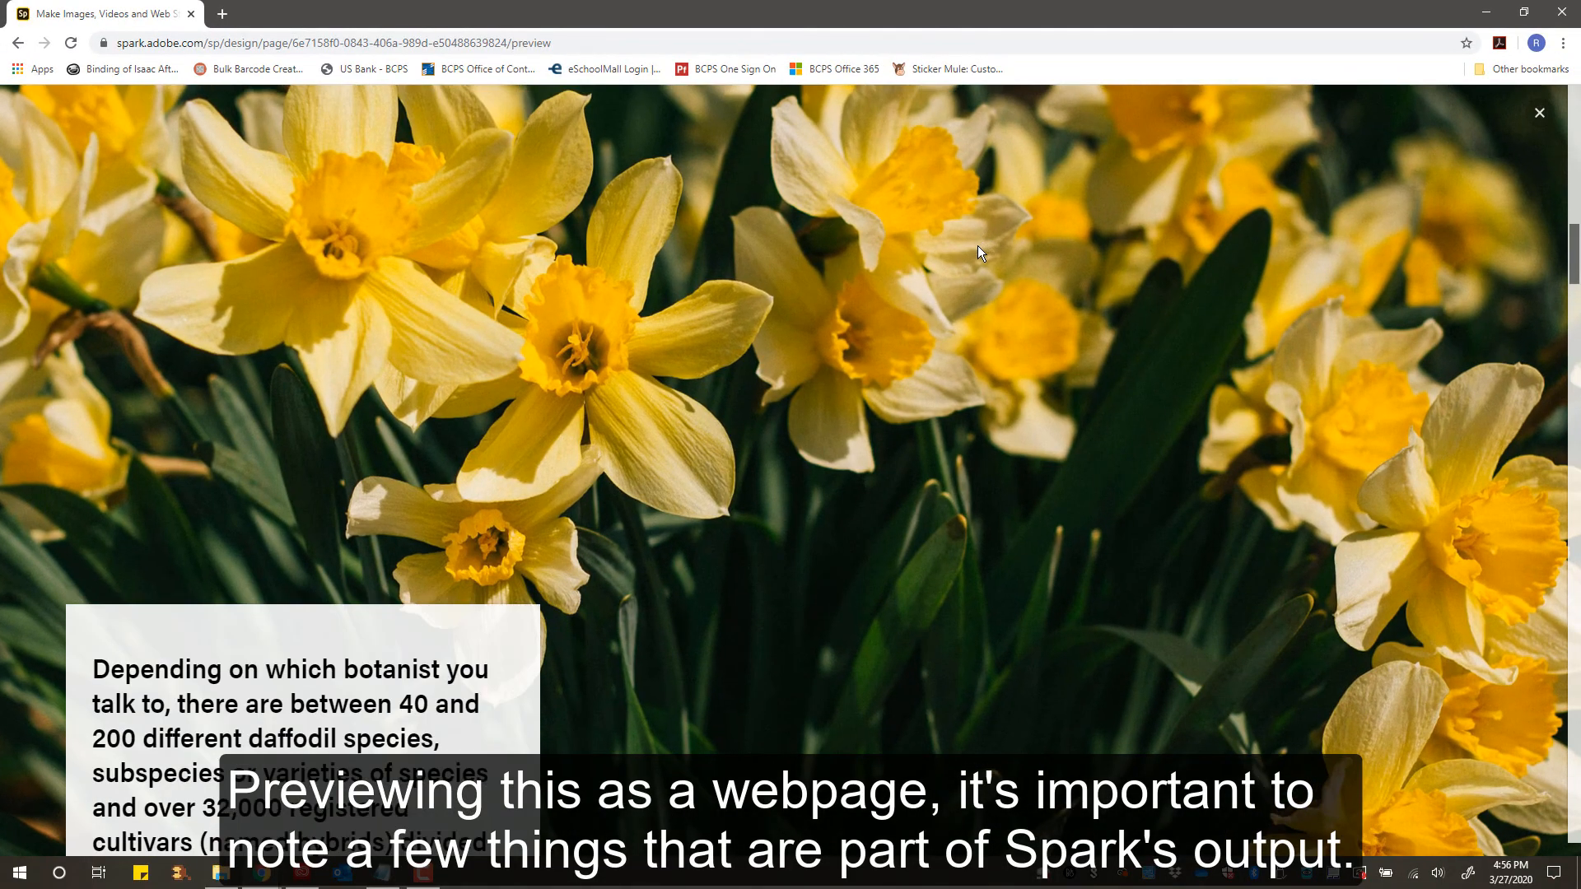
{"action": "scroll", "coordinate": [976, 249], "scroll_direction": "down", "scroll_amount": 10}
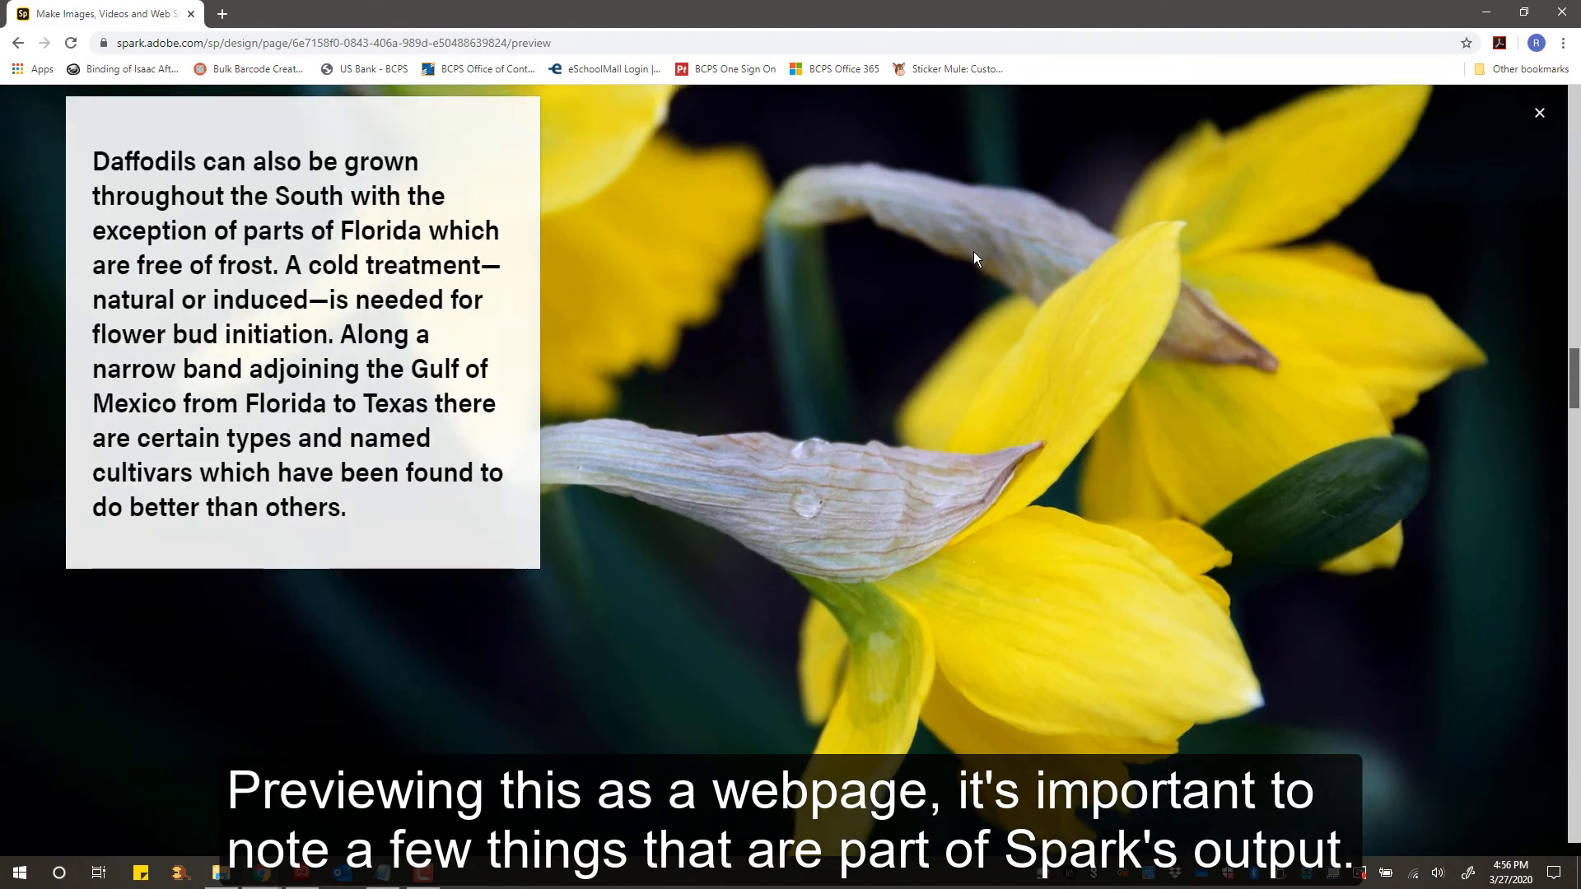
{"action": "scroll", "coordinate": [971, 251], "scroll_direction": "down", "scroll_amount": 5}
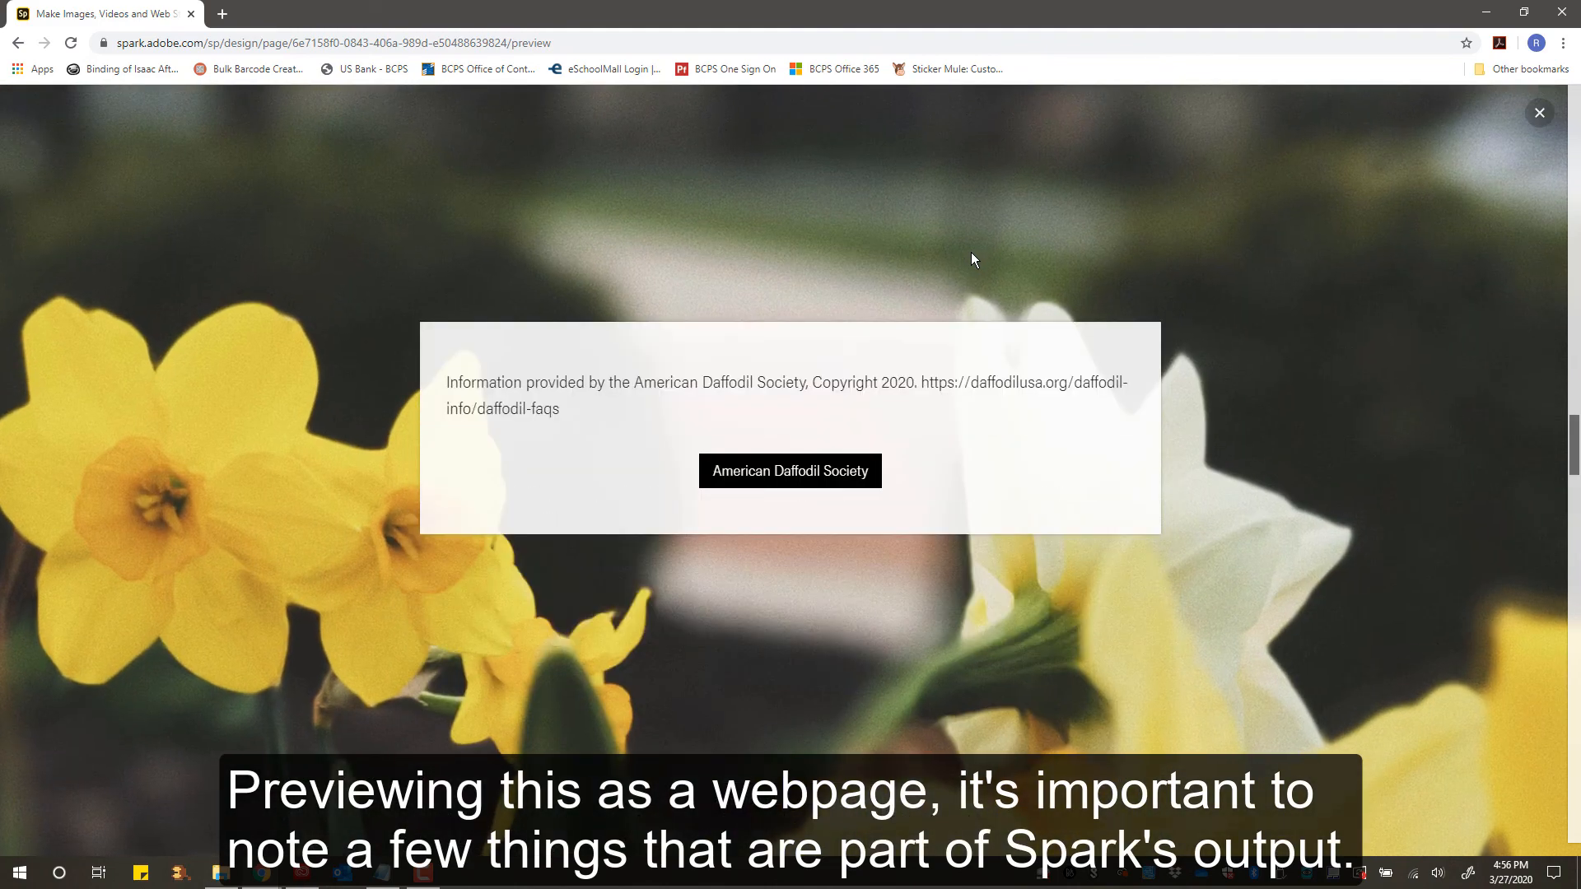
{"action": "scroll", "coordinate": [970, 252], "scroll_direction": "down", "scroll_amount": 8}
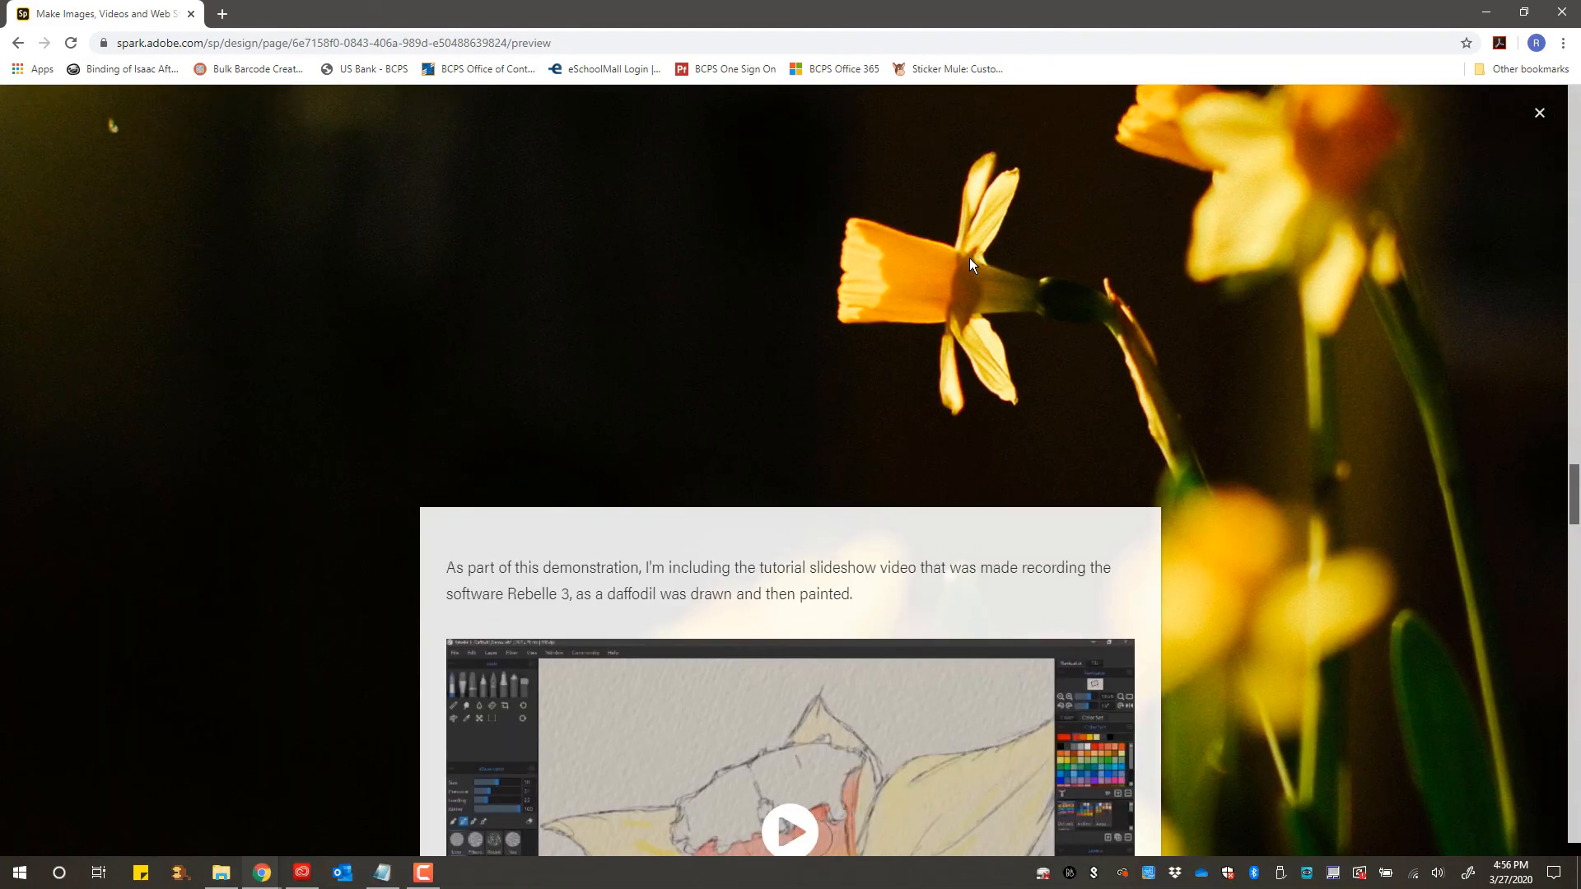
{"action": "scroll", "coordinate": [970, 258], "scroll_direction": "down", "scroll_amount": 4}
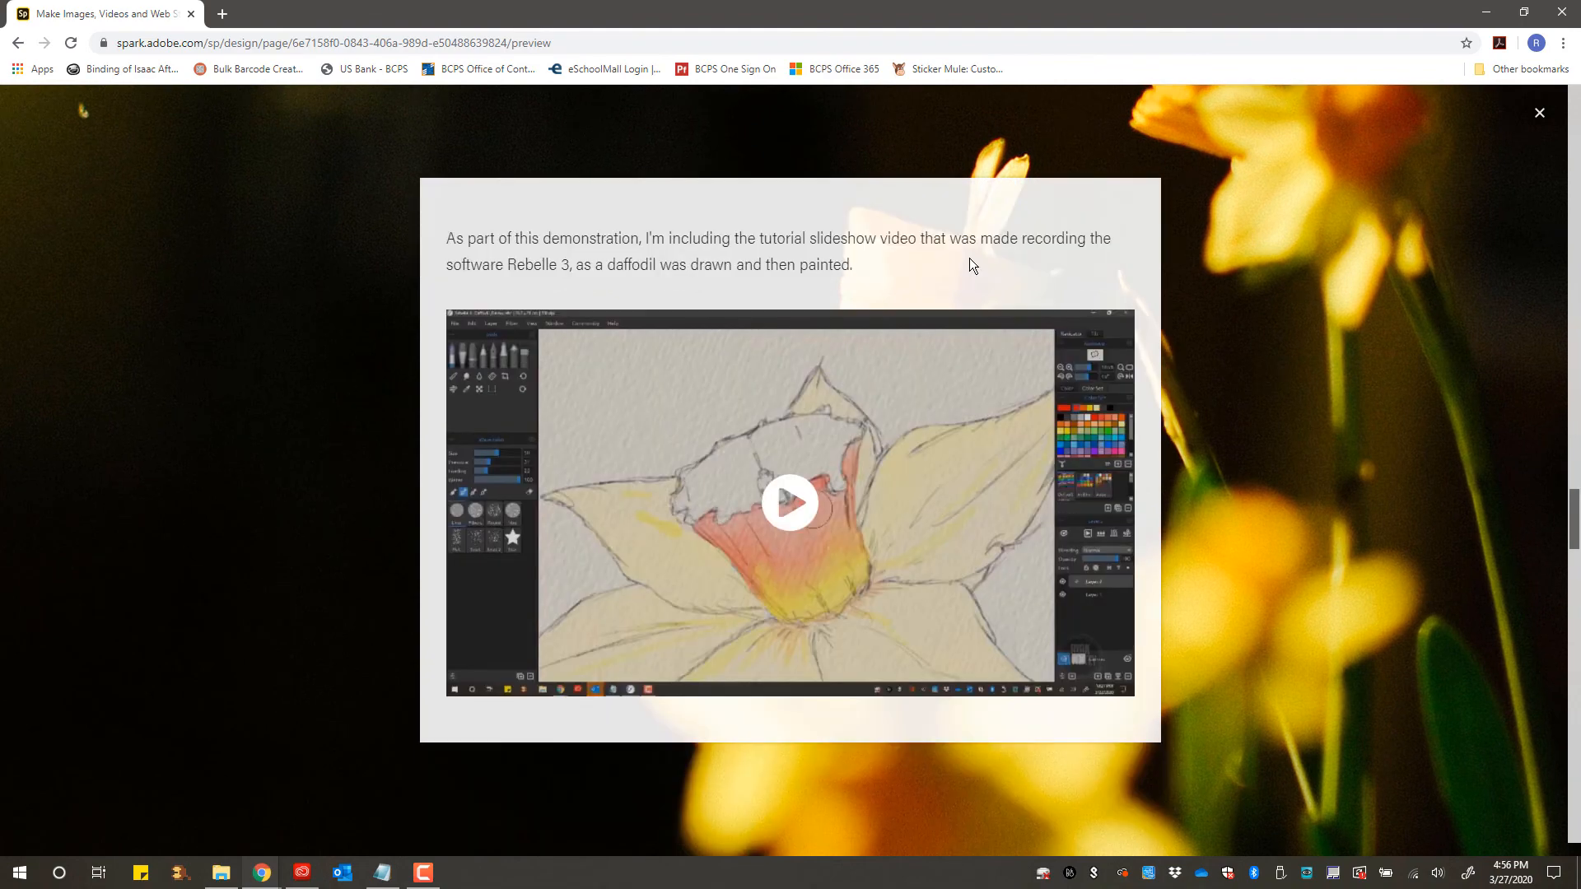
{"action": "scroll", "coordinate": [969, 258], "scroll_direction": "down", "scroll_amount": 1}
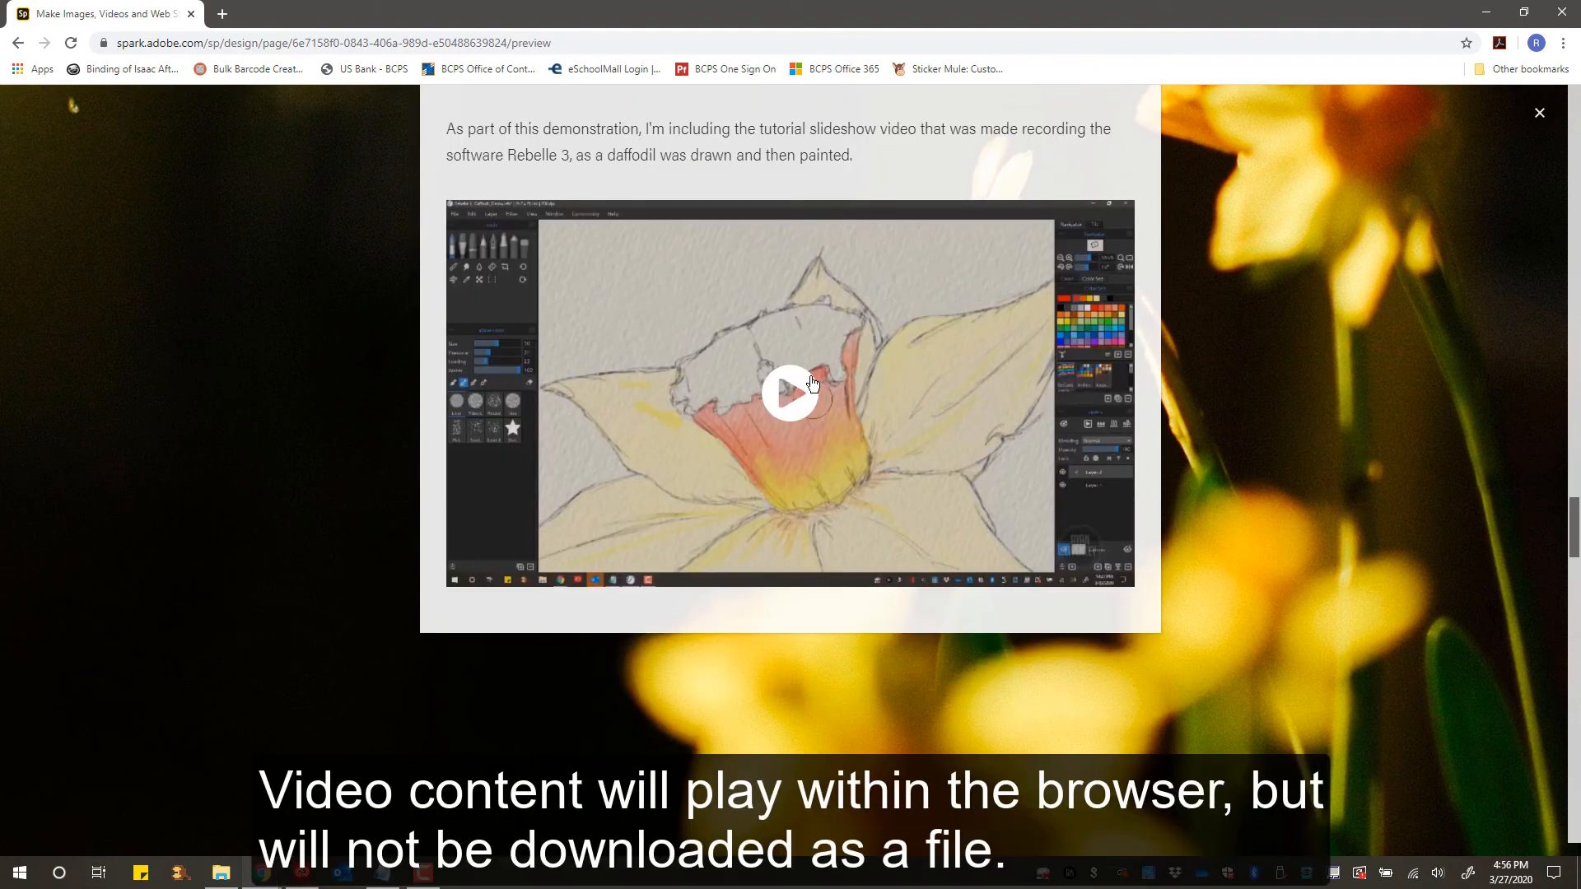
{"action": "scroll", "coordinate": [797, 392], "scroll_direction": "down", "scroll_amount": 6}
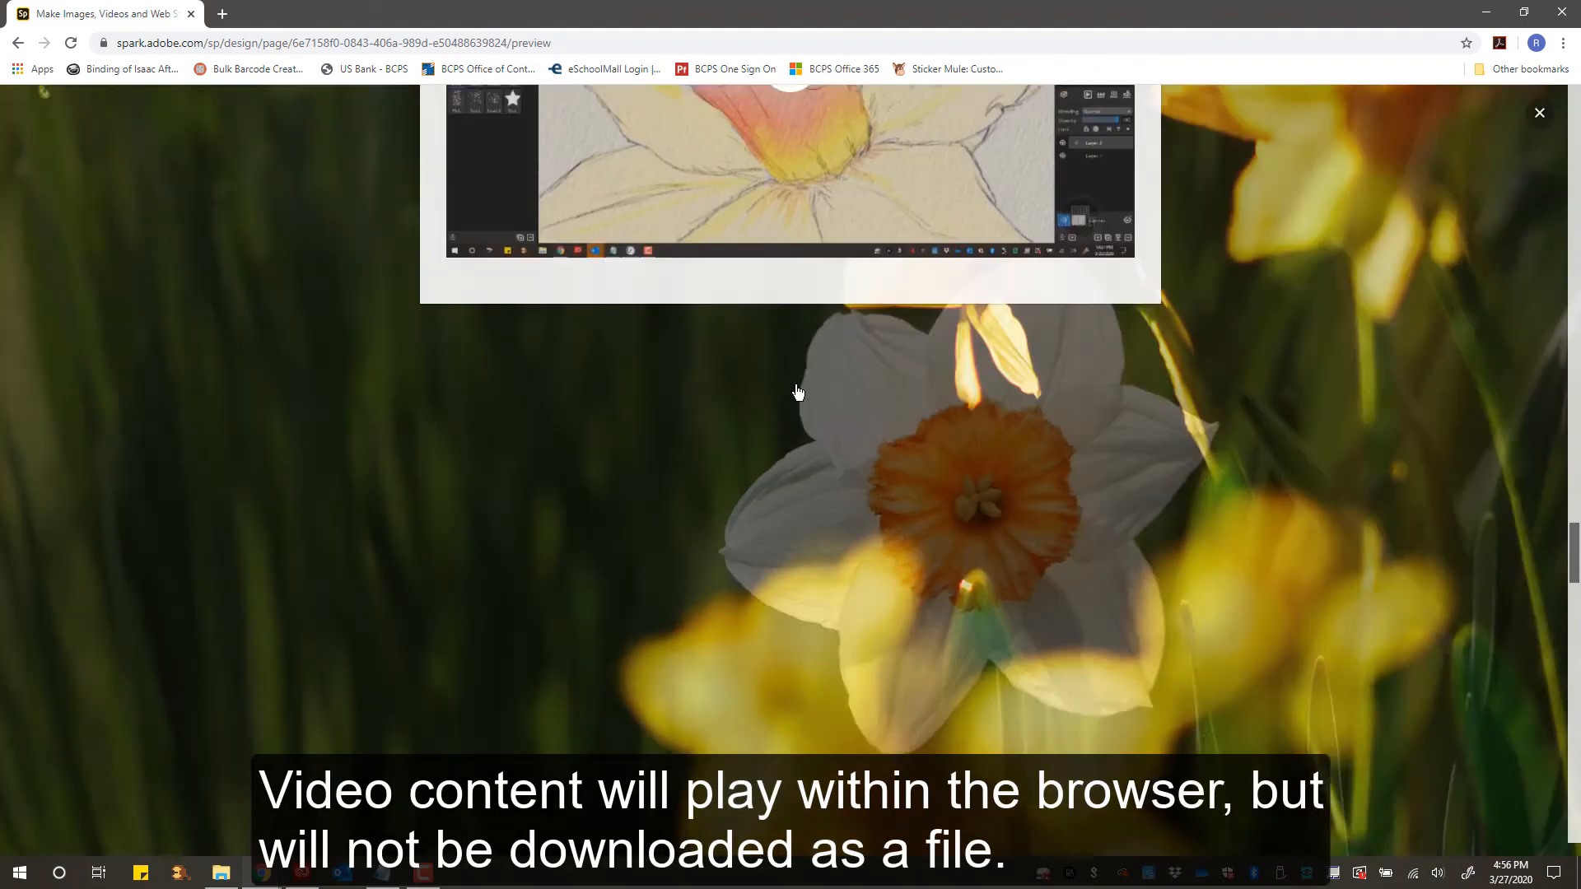
{"action": "scroll", "coordinate": [797, 392], "scroll_direction": "down", "scroll_amount": 5}
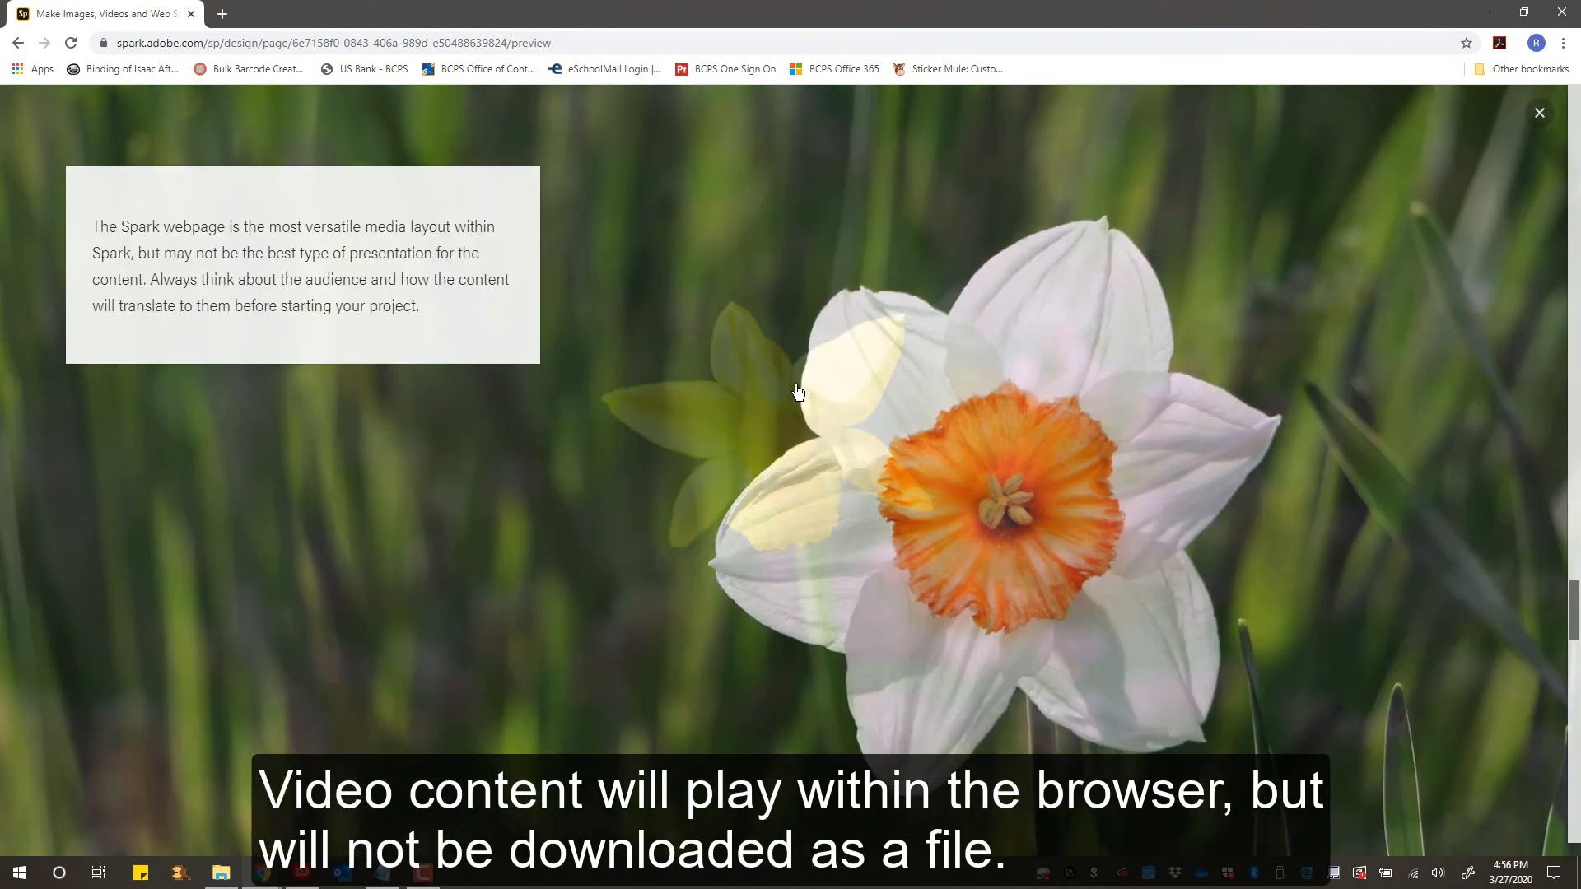
{"action": "scroll", "coordinate": [797, 392], "scroll_direction": "down", "scroll_amount": 1}
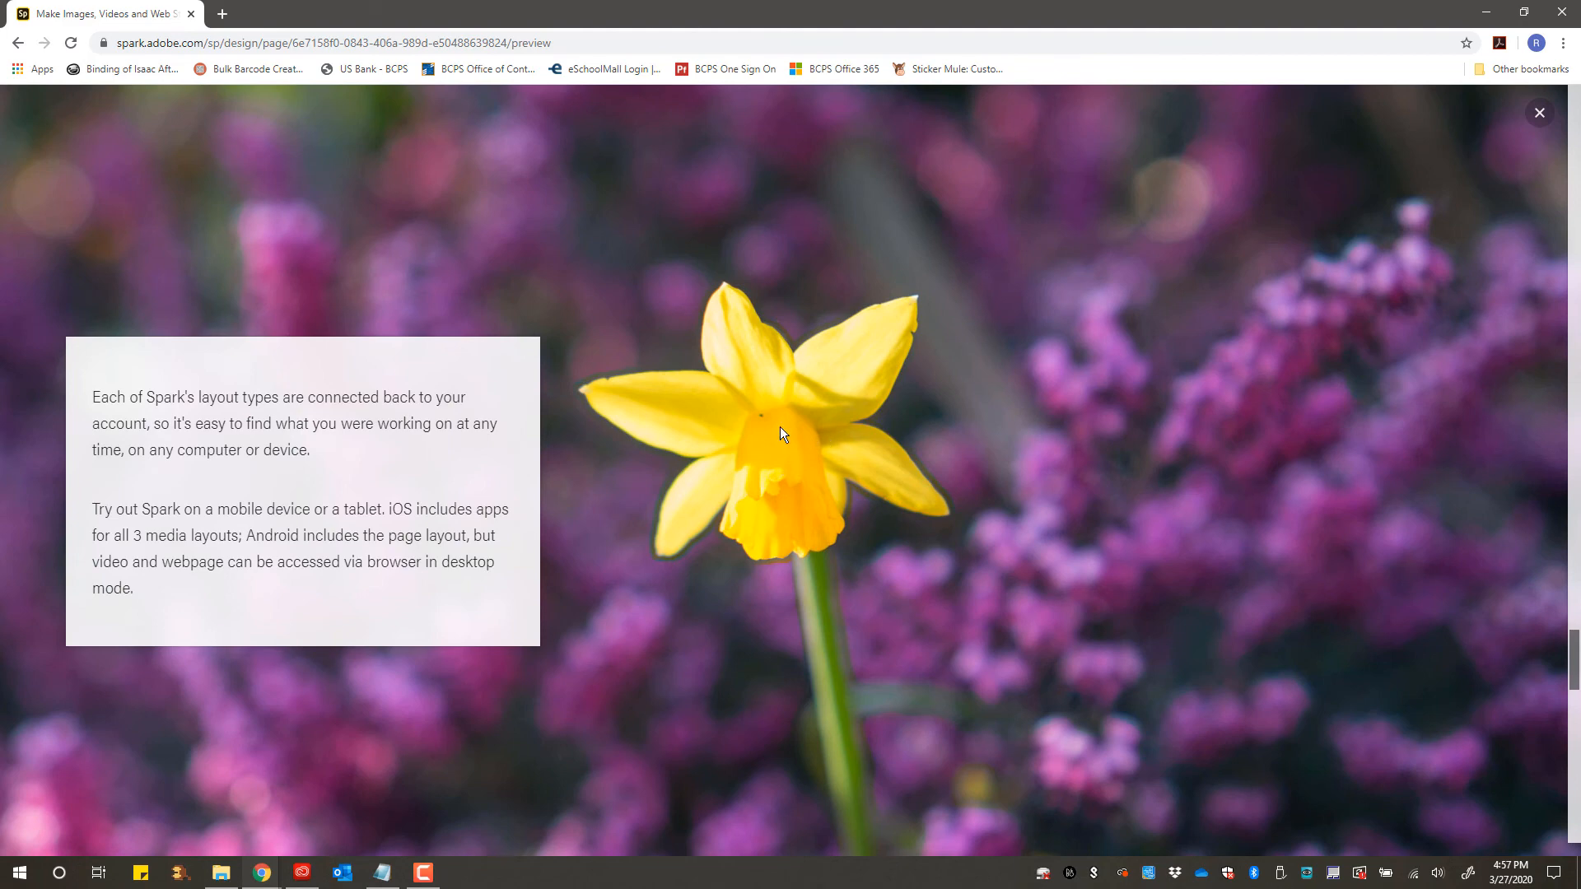
- Scroll down the preview past the closing slide to the footer with the image credits
{"action": "scroll", "coordinate": [780, 428], "scroll_direction": "down", "scroll_amount": 1}
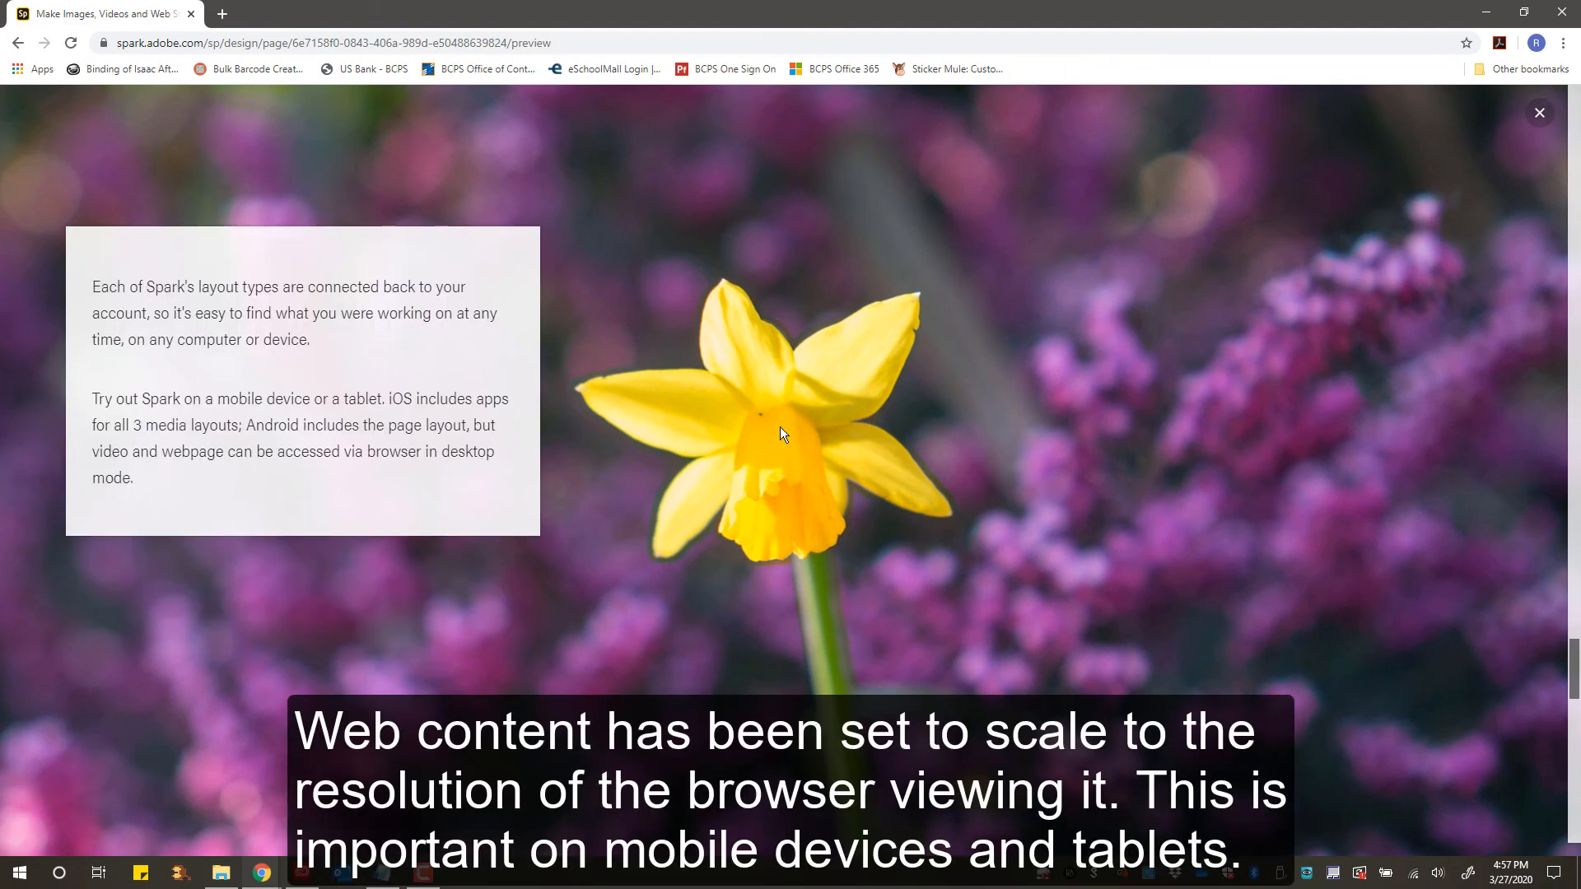
{"action": "scroll", "coordinate": [780, 434], "scroll_direction": "down", "scroll_amount": 1}
{"action": "scroll", "coordinate": [780, 433], "scroll_direction": "up", "scroll_amount": 1}
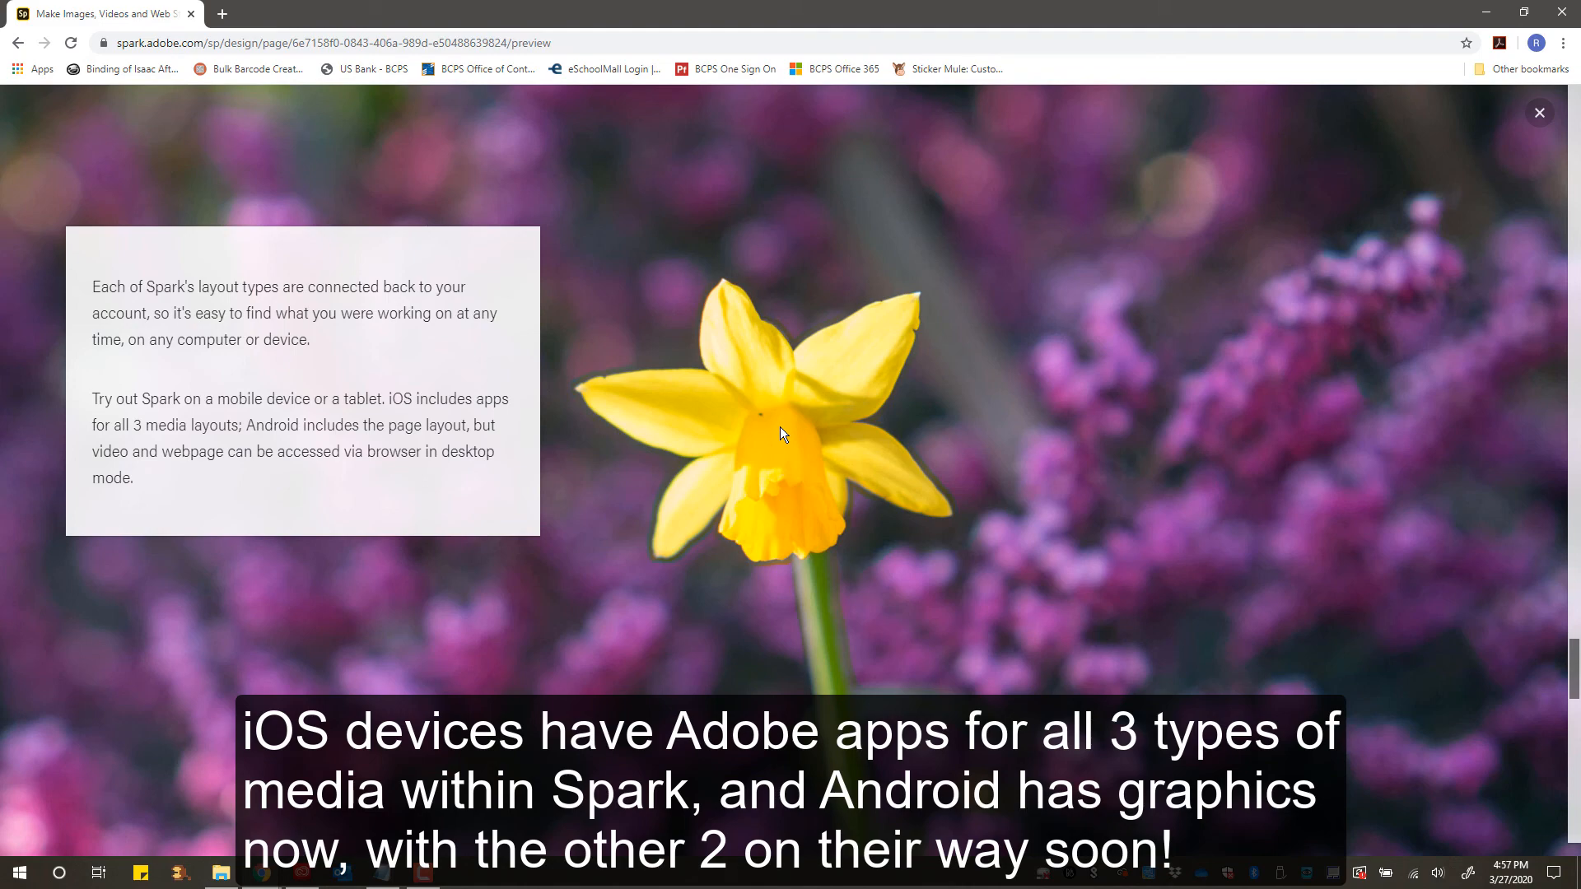
{"action": "scroll", "coordinate": [780, 433], "scroll_direction": "down", "scroll_amount": 5}
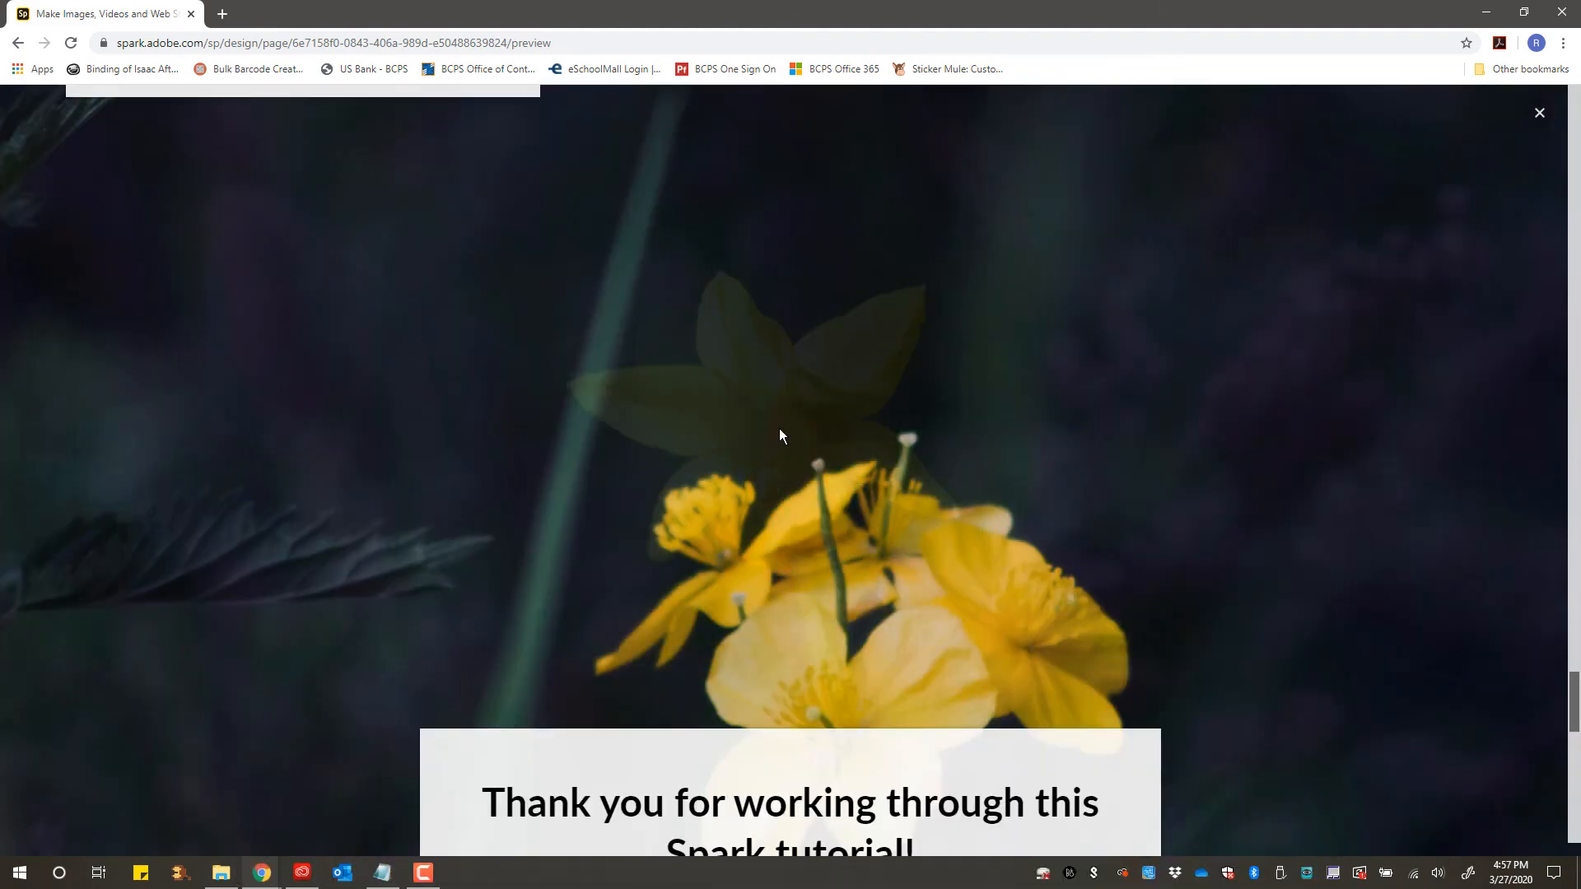
{"action": "scroll", "coordinate": [779, 429], "scroll_direction": "down", "scroll_amount": 5}
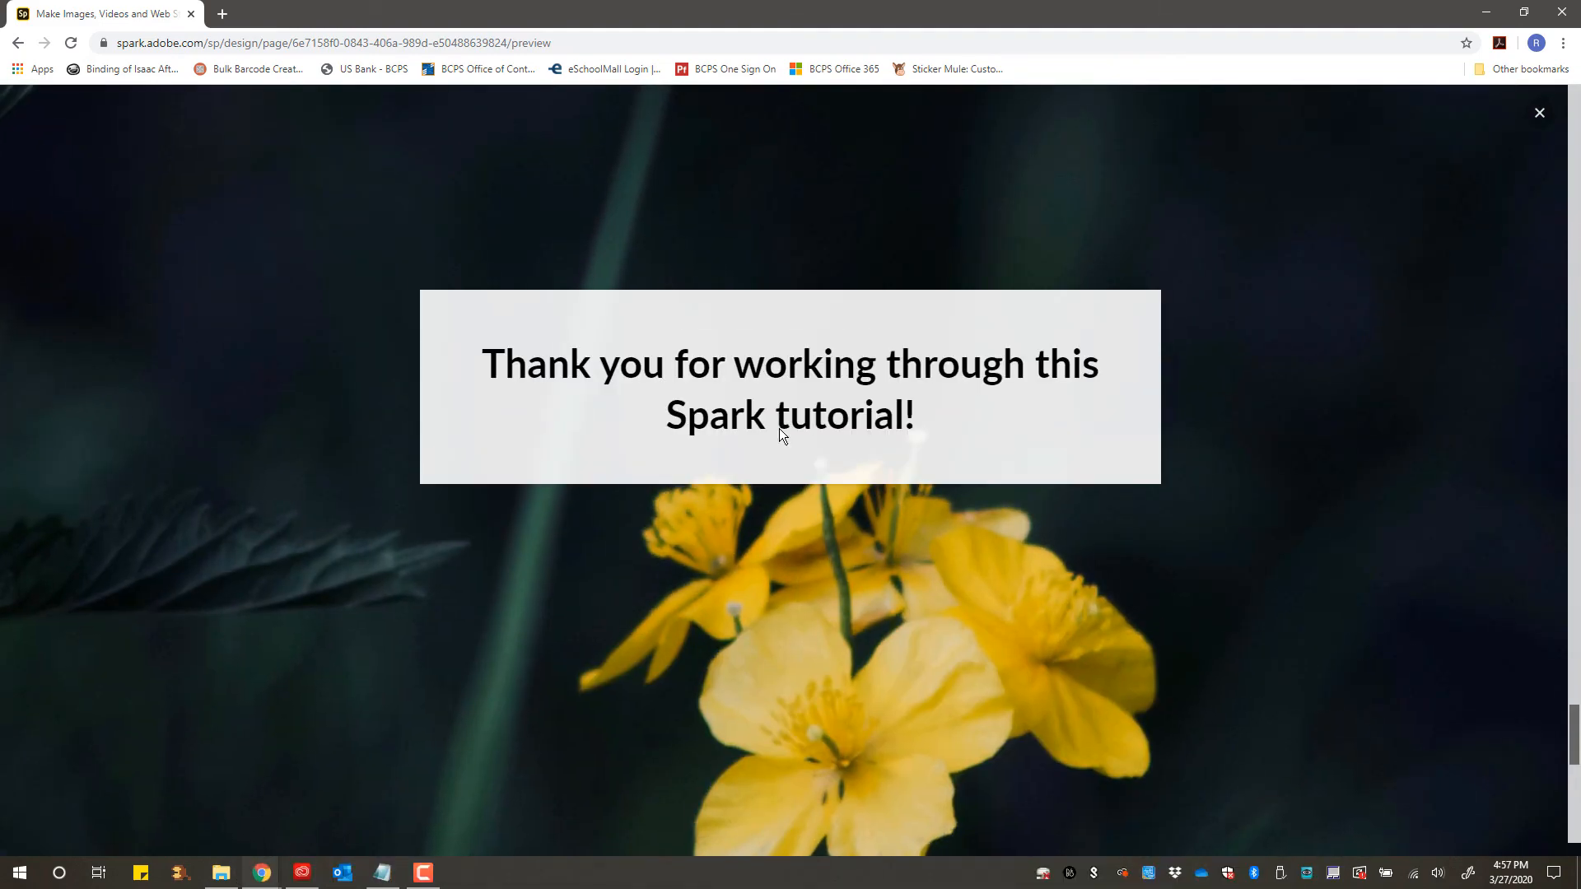
{"action": "scroll", "coordinate": [779, 430], "scroll_direction": "down", "scroll_amount": 4}
{"action": "scroll", "coordinate": [780, 434], "scroll_direction": "down", "scroll_amount": 8}
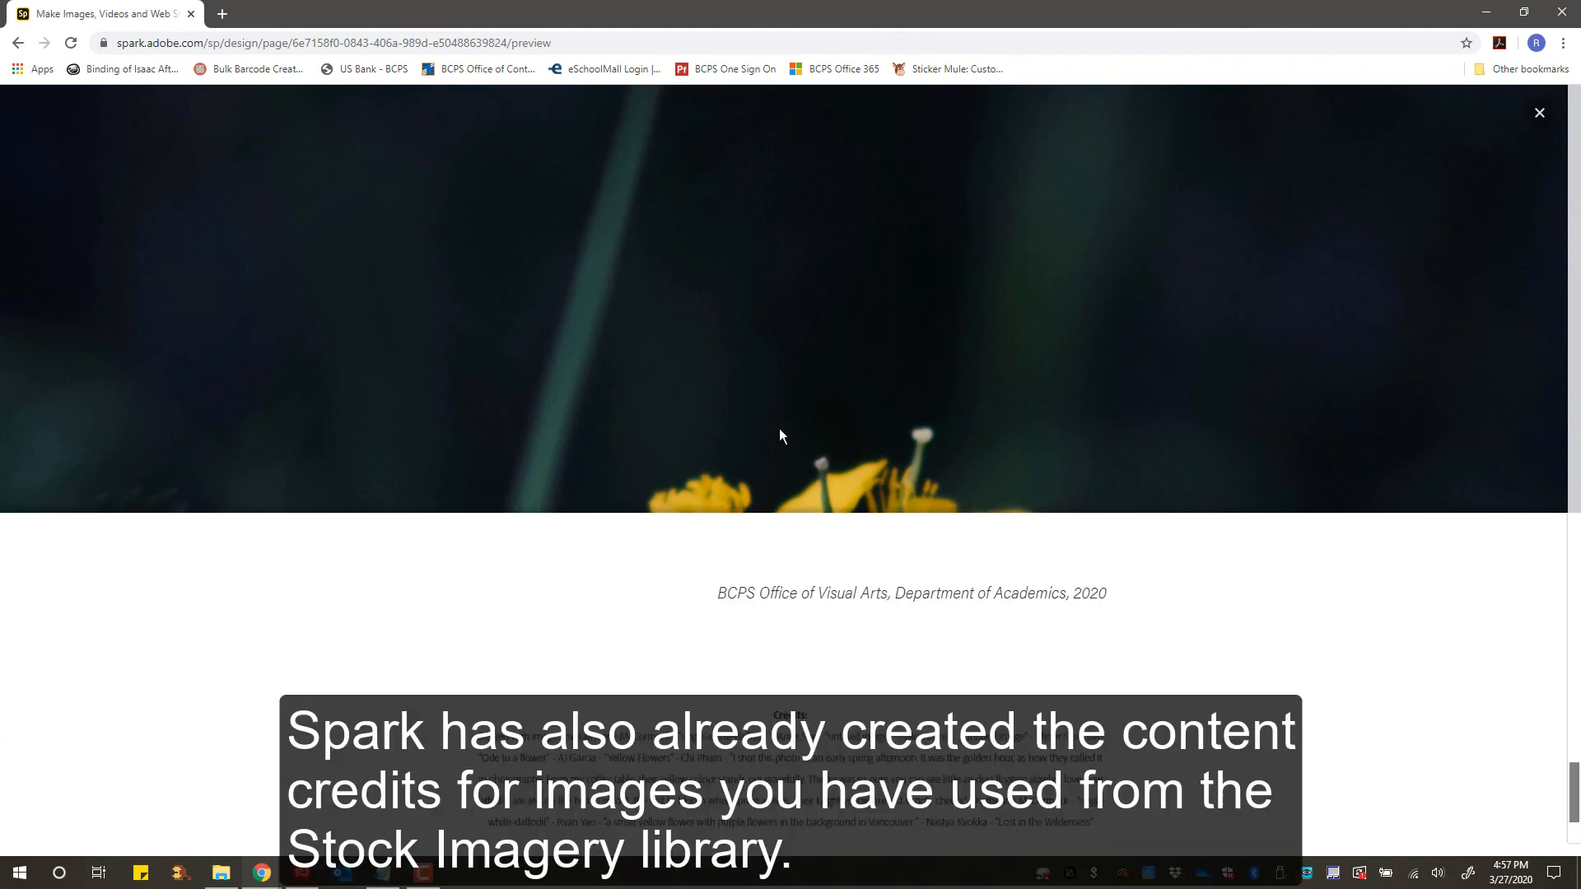